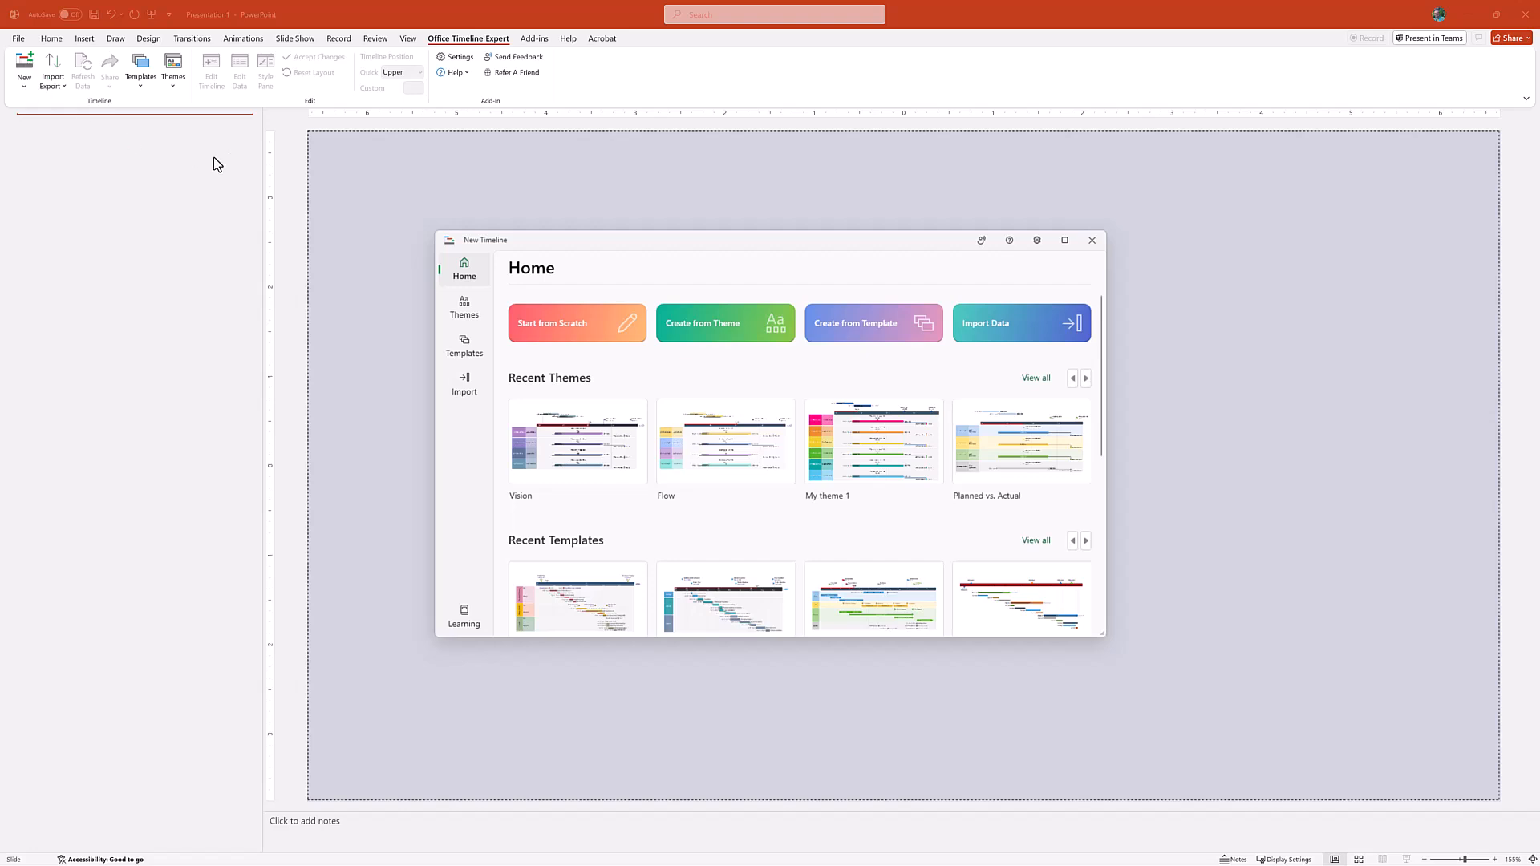
# Step: Browse the swimlane and timeline template galleries and choose the Marketing template from the timeline templates
pyautogui.click(899, 328)
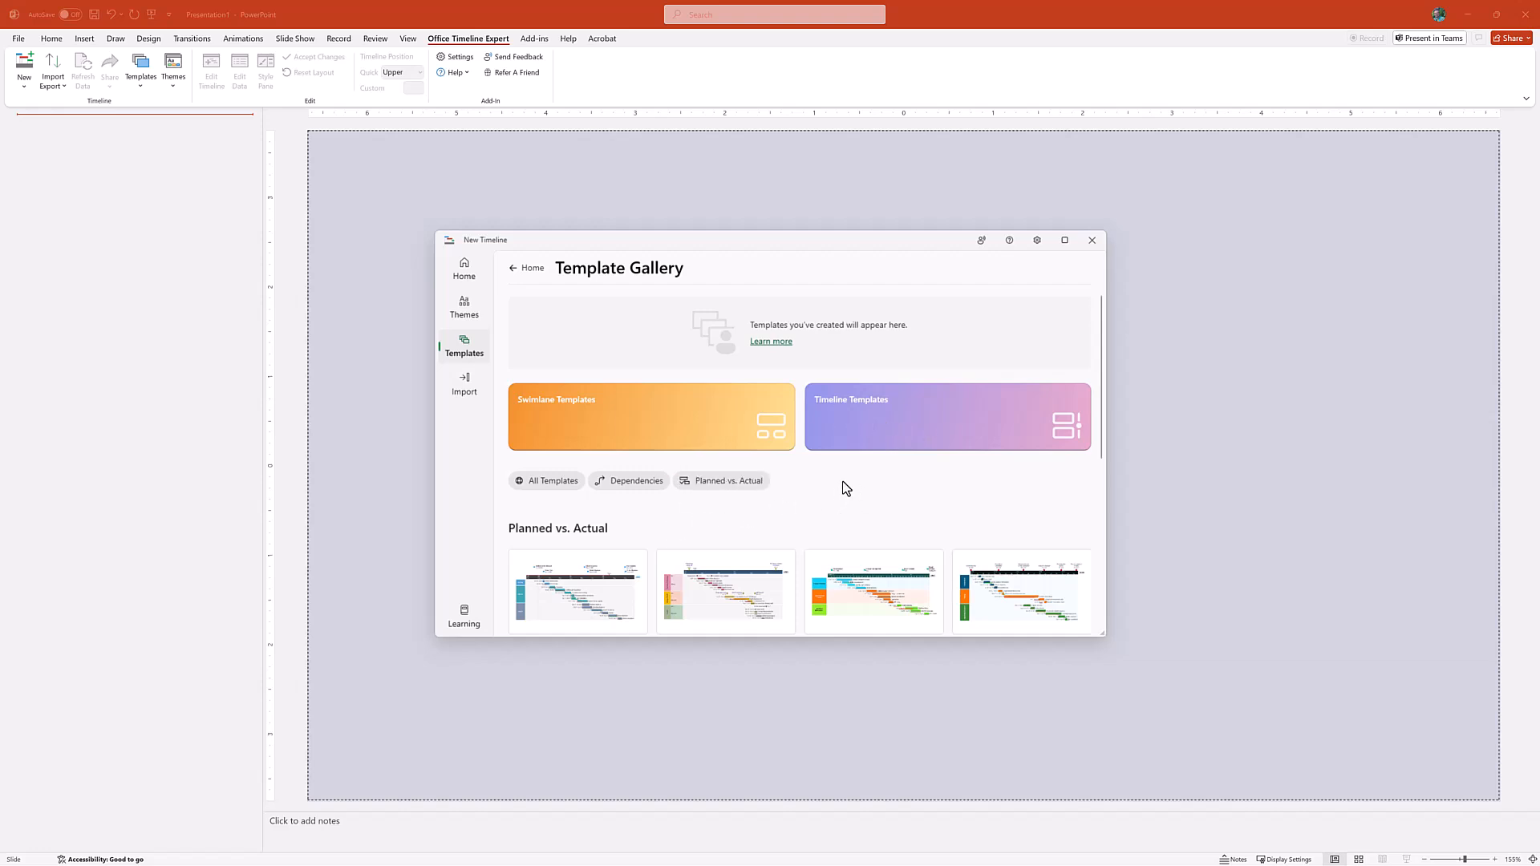
pyautogui.click(622, 410)
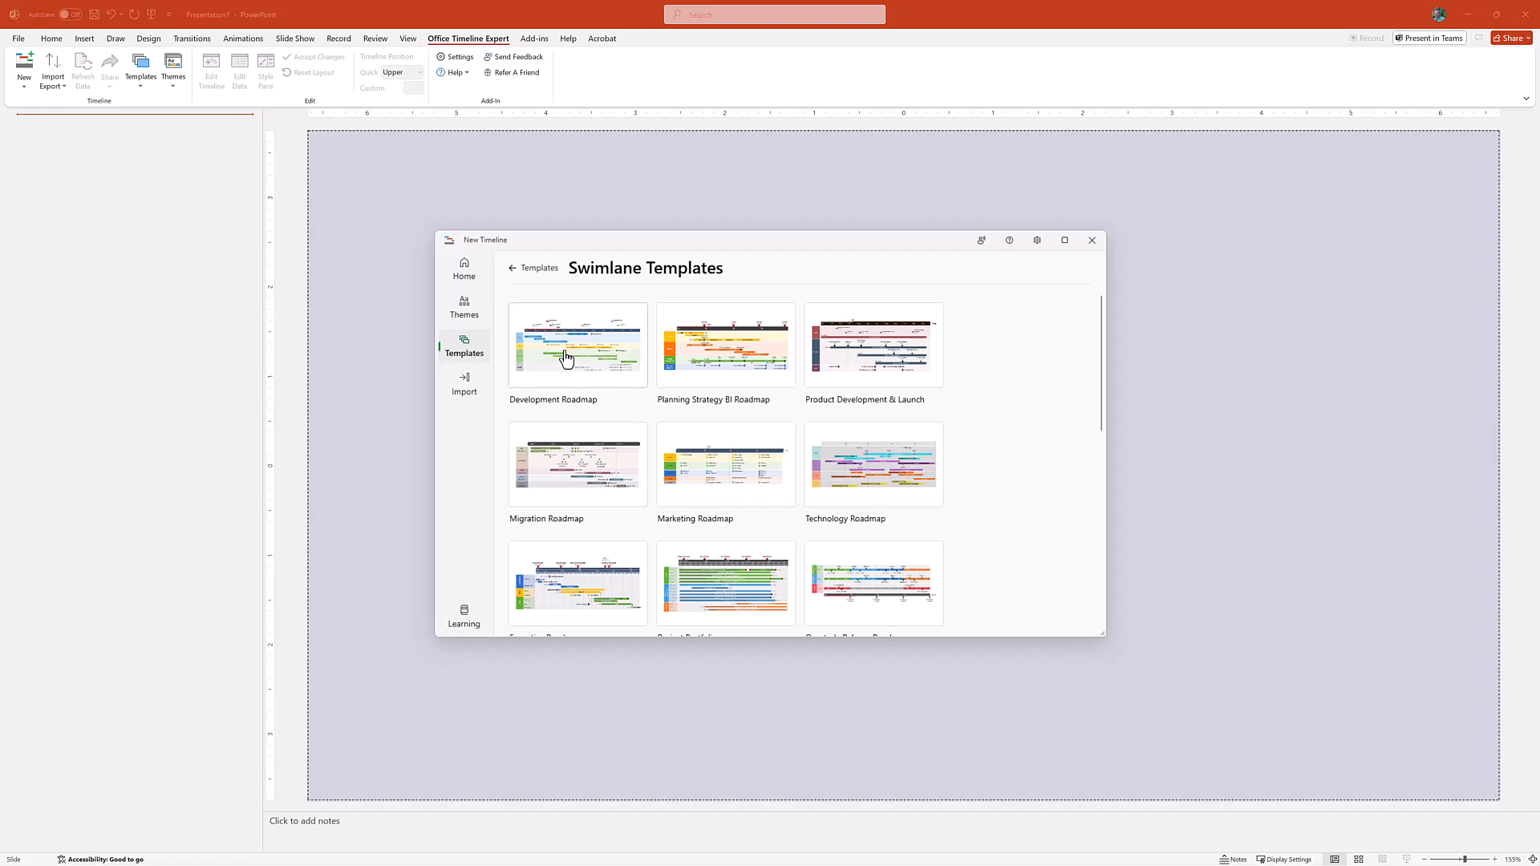
pyautogui.click(532, 271)
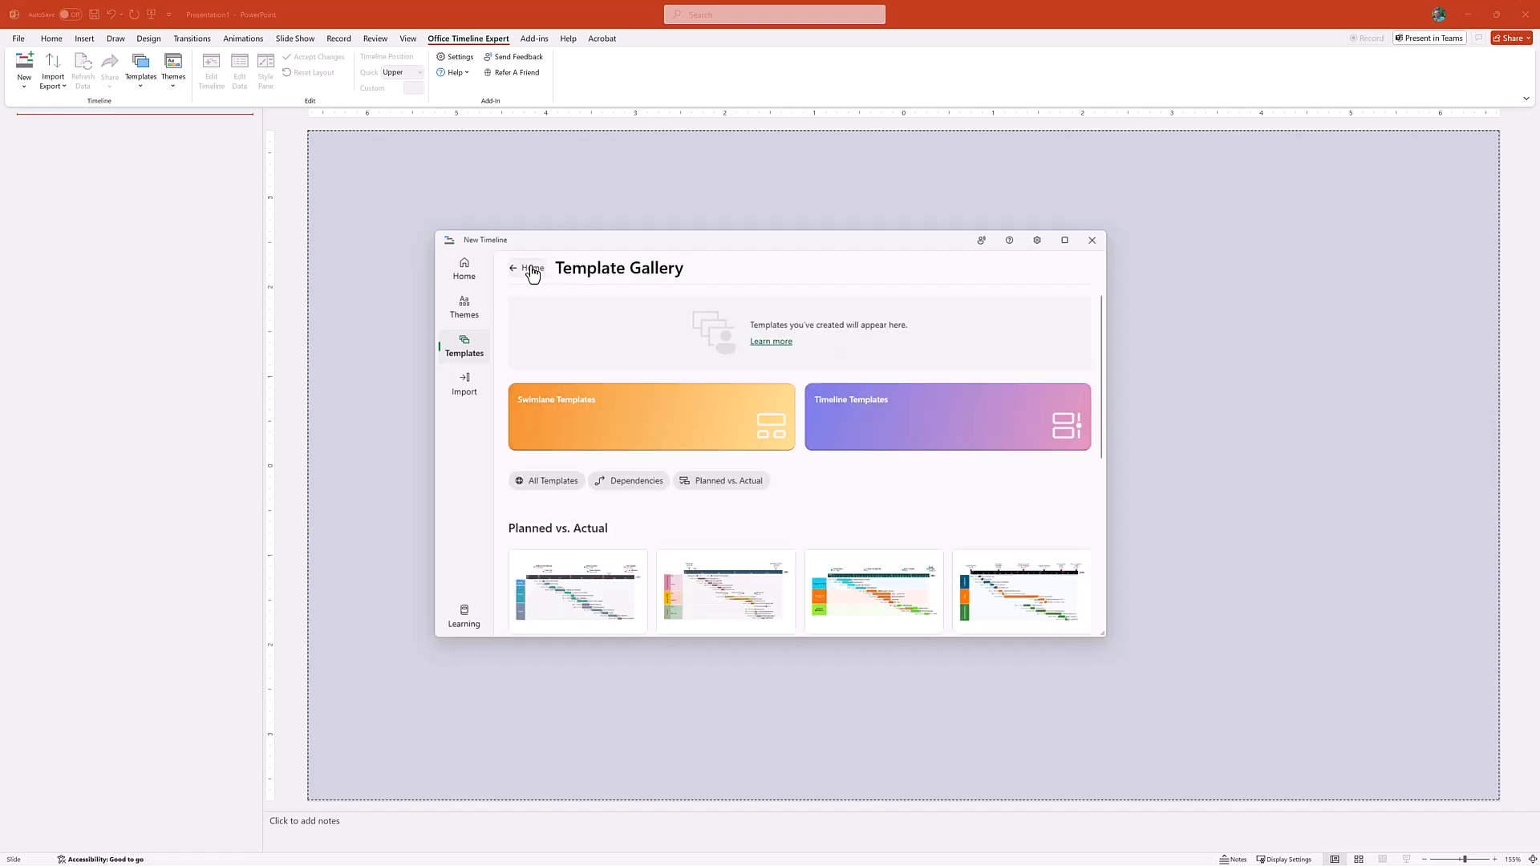
pyautogui.click(959, 431)
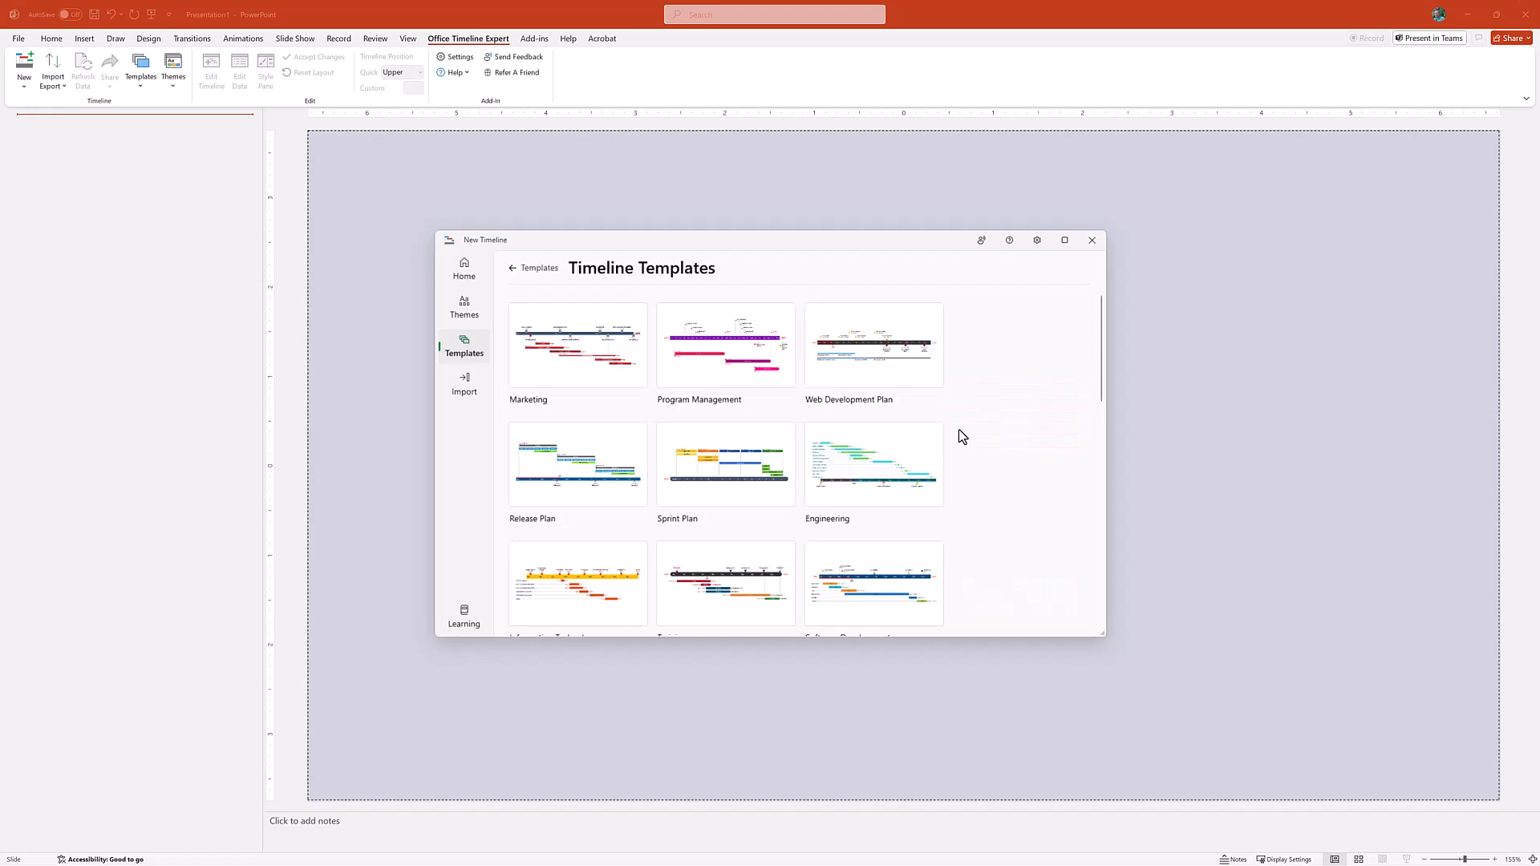
pyautogui.click(597, 349)
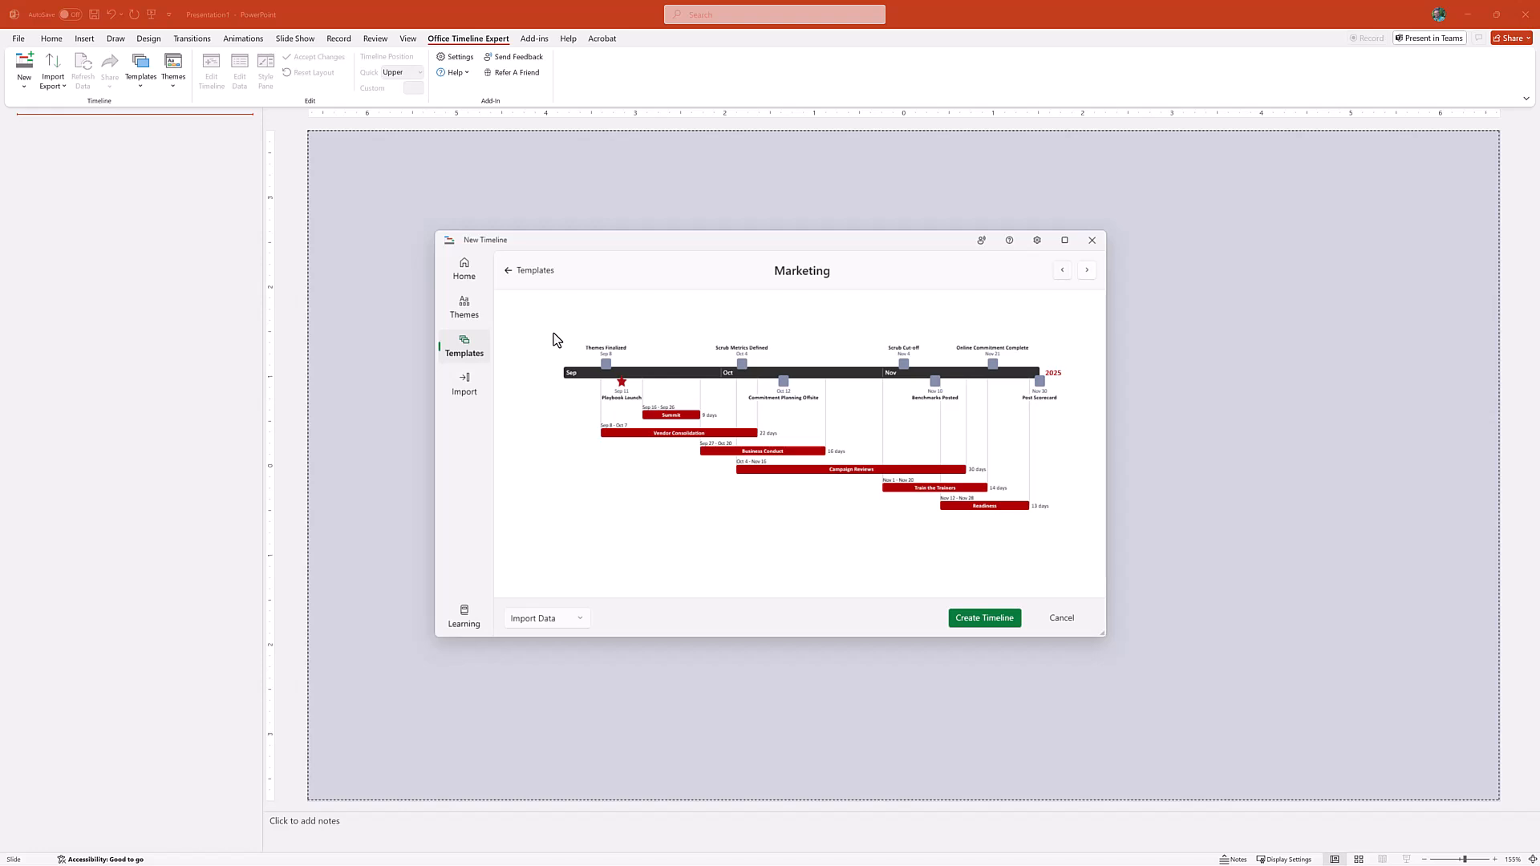
# Step: Create a timeline from the Marketing template without importing data and switch from its data list to the graphical timeline editor
pyautogui.click(575, 620)
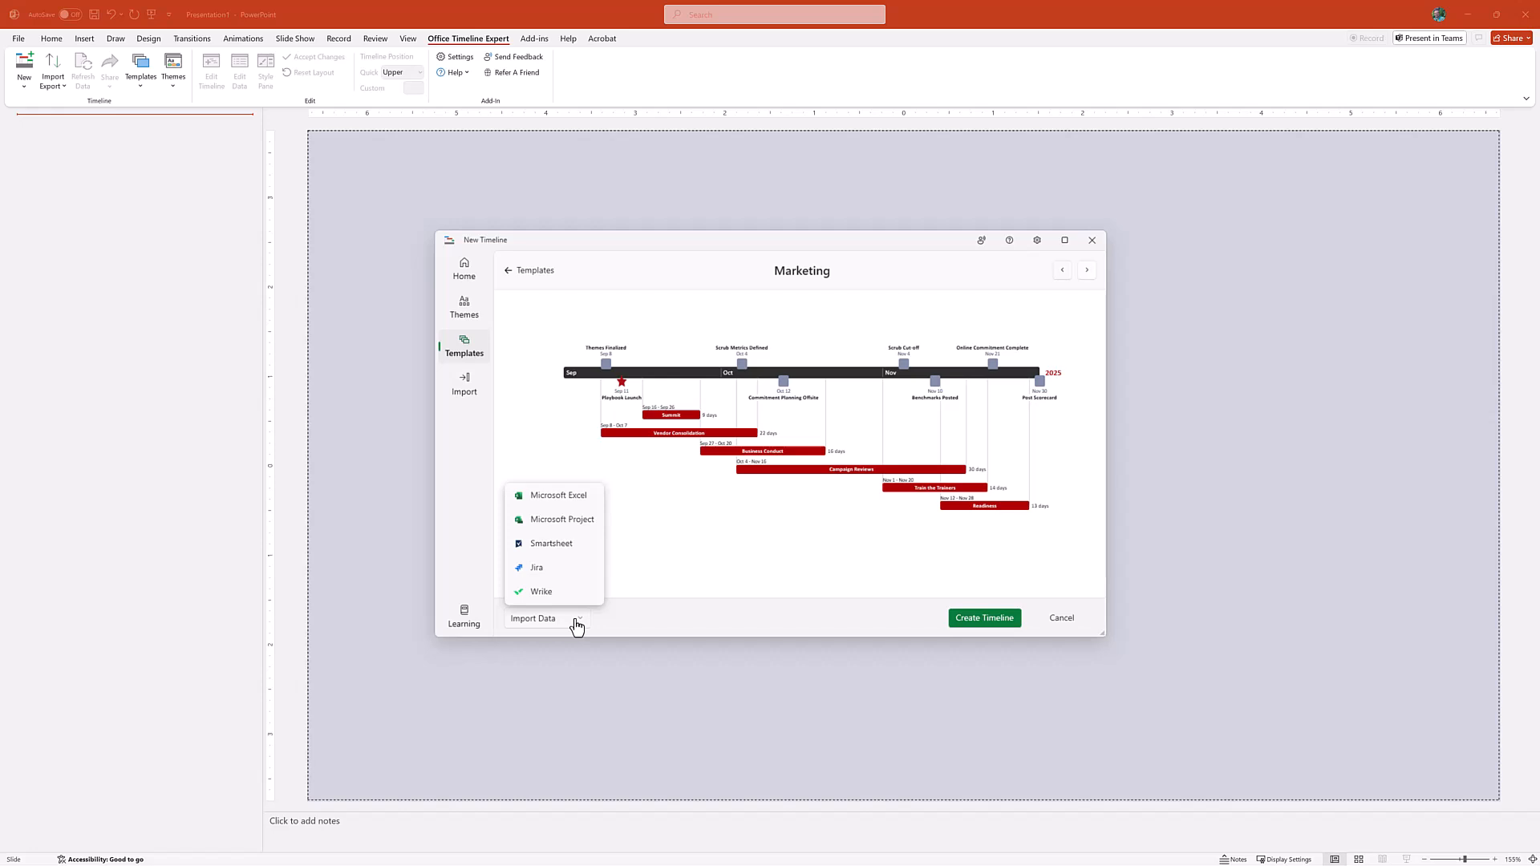
pyautogui.click(746, 615)
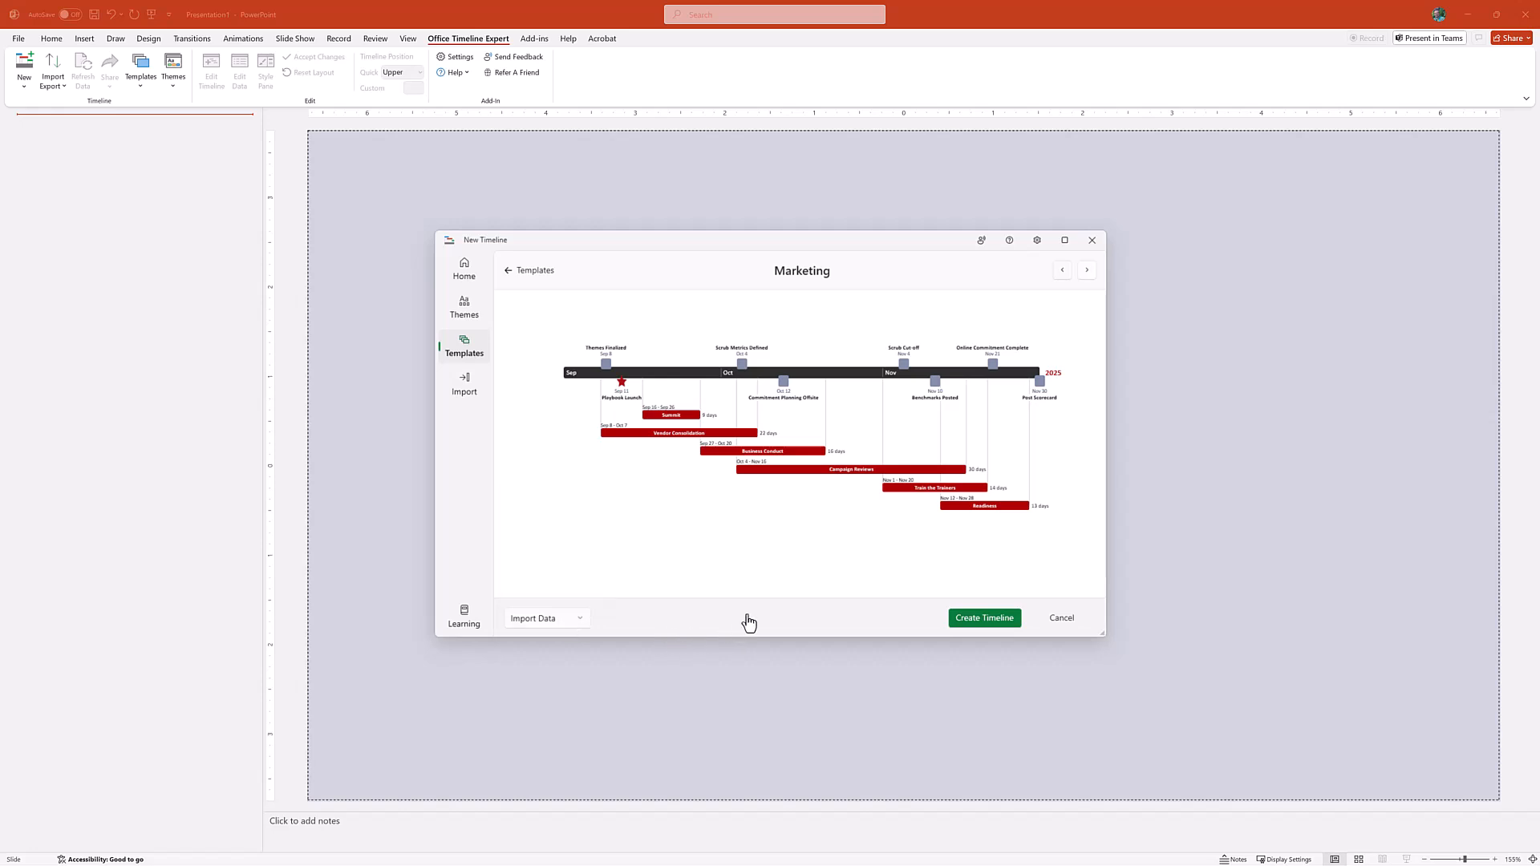
pyautogui.click(999, 623)
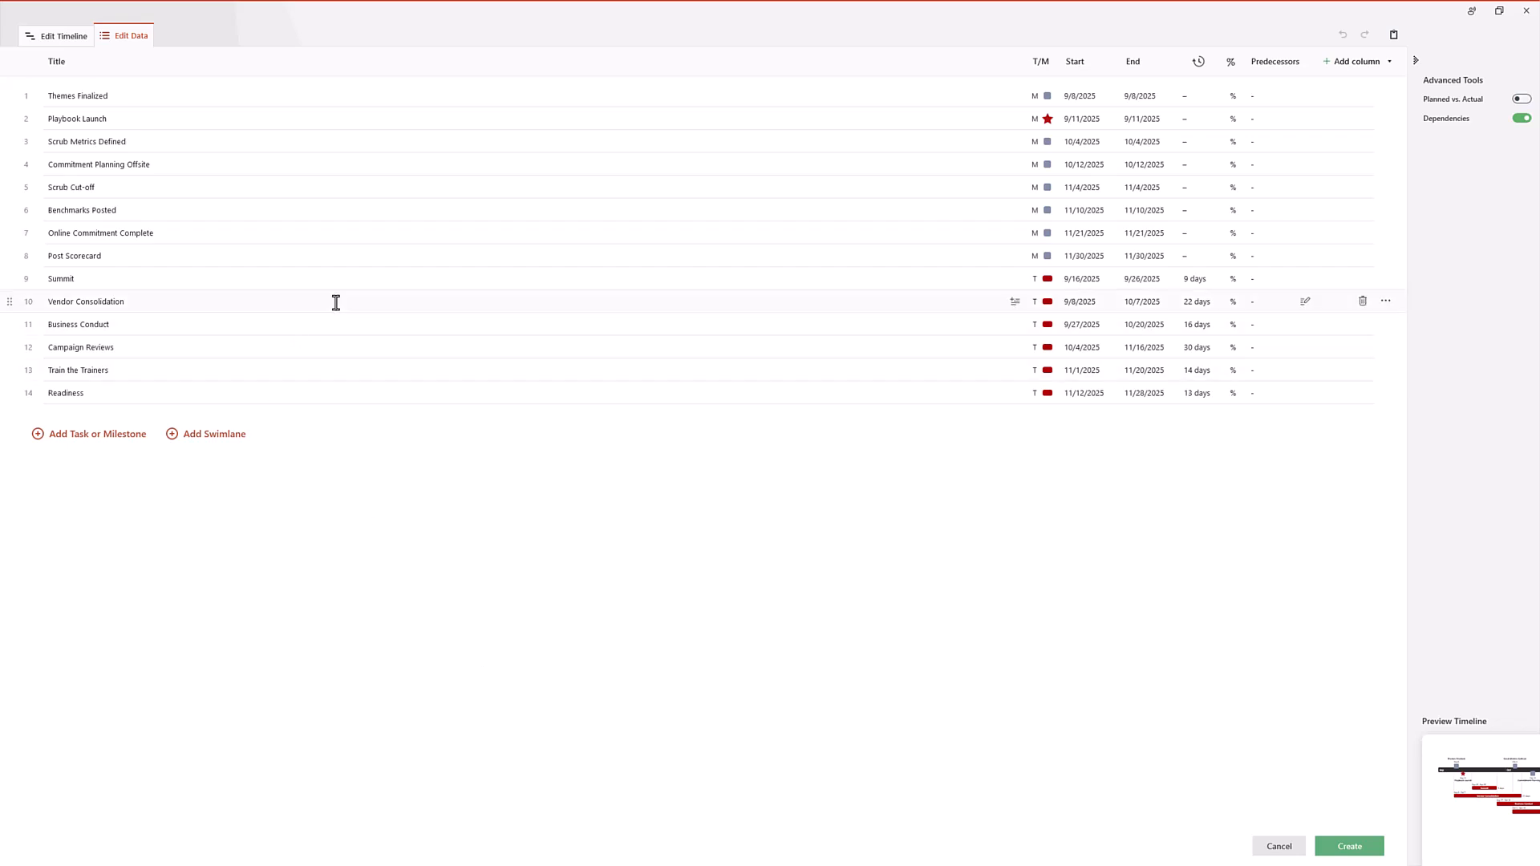
pyautogui.click(78, 49)
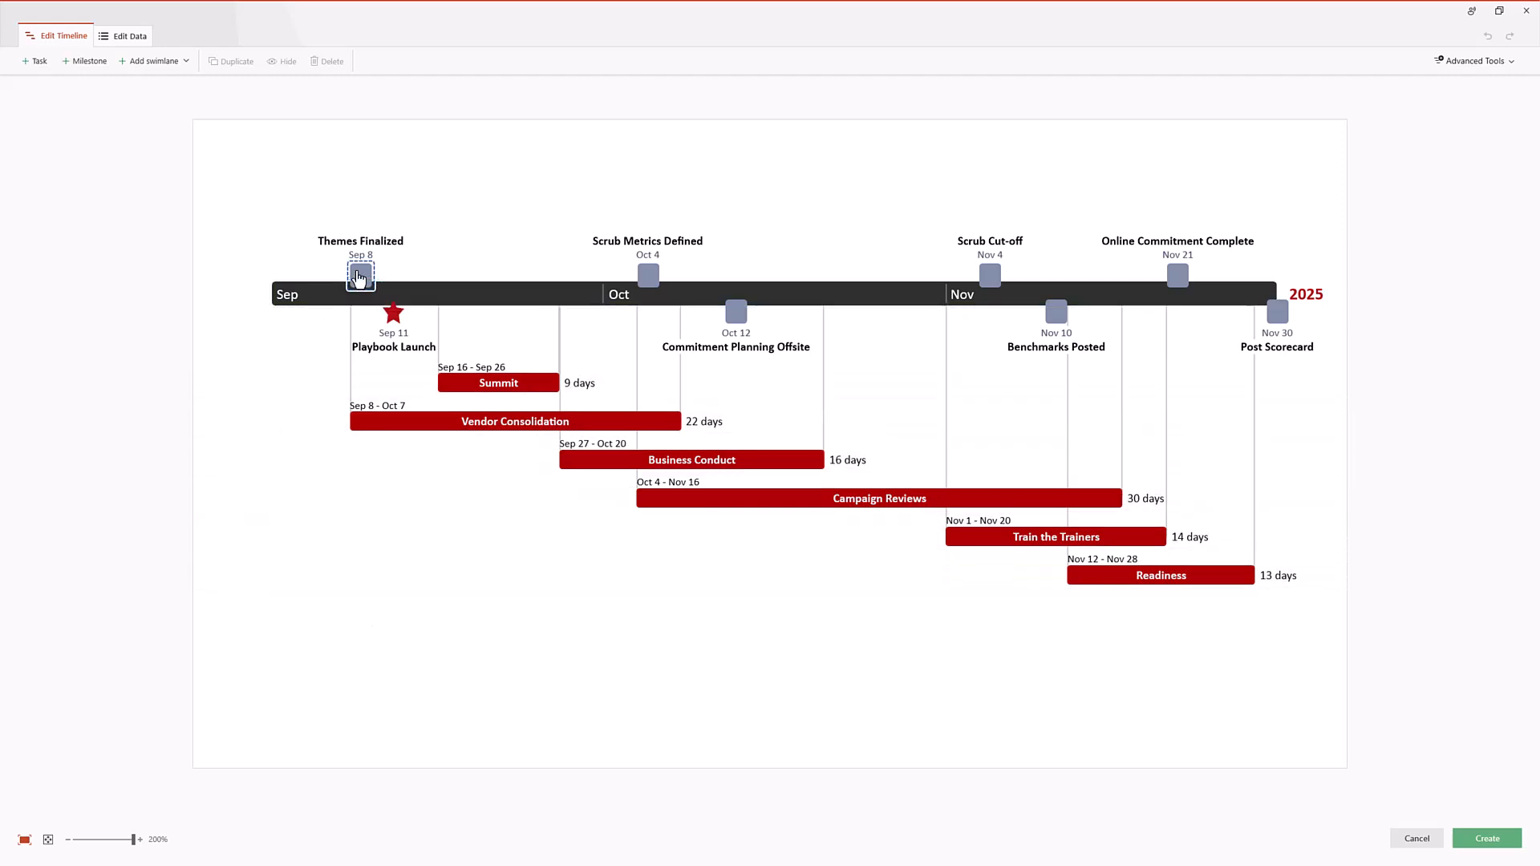
# Step: Move the Themes Finalized milestone to Sep 19 and the Summit task to Sep 6 - Sep 16
pyautogui.moveTo(358, 278); pyautogui.dragTo(484, 277)
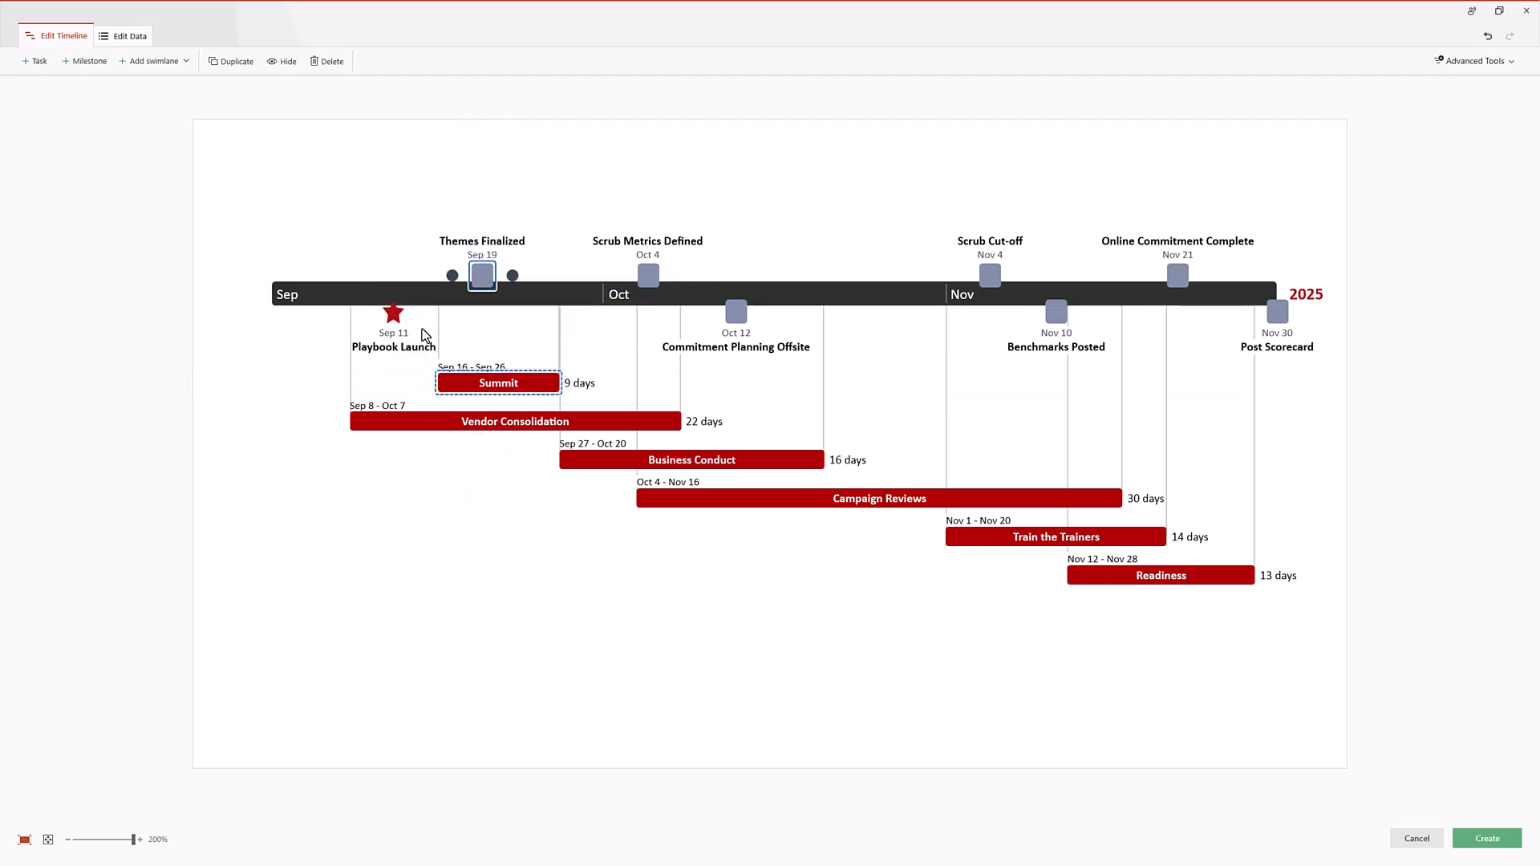
pyautogui.click(458, 392)
pyautogui.moveTo(458, 393); pyautogui.dragTo(337, 383)
# Step: Move the Vendor Consolidation task to Sep 18 - Oct 17 and the Business Conduct task to Oct 18 - Nov 10
pyautogui.click(440, 422)
pyautogui.moveTo(429, 422); pyautogui.dragTo(493, 423)
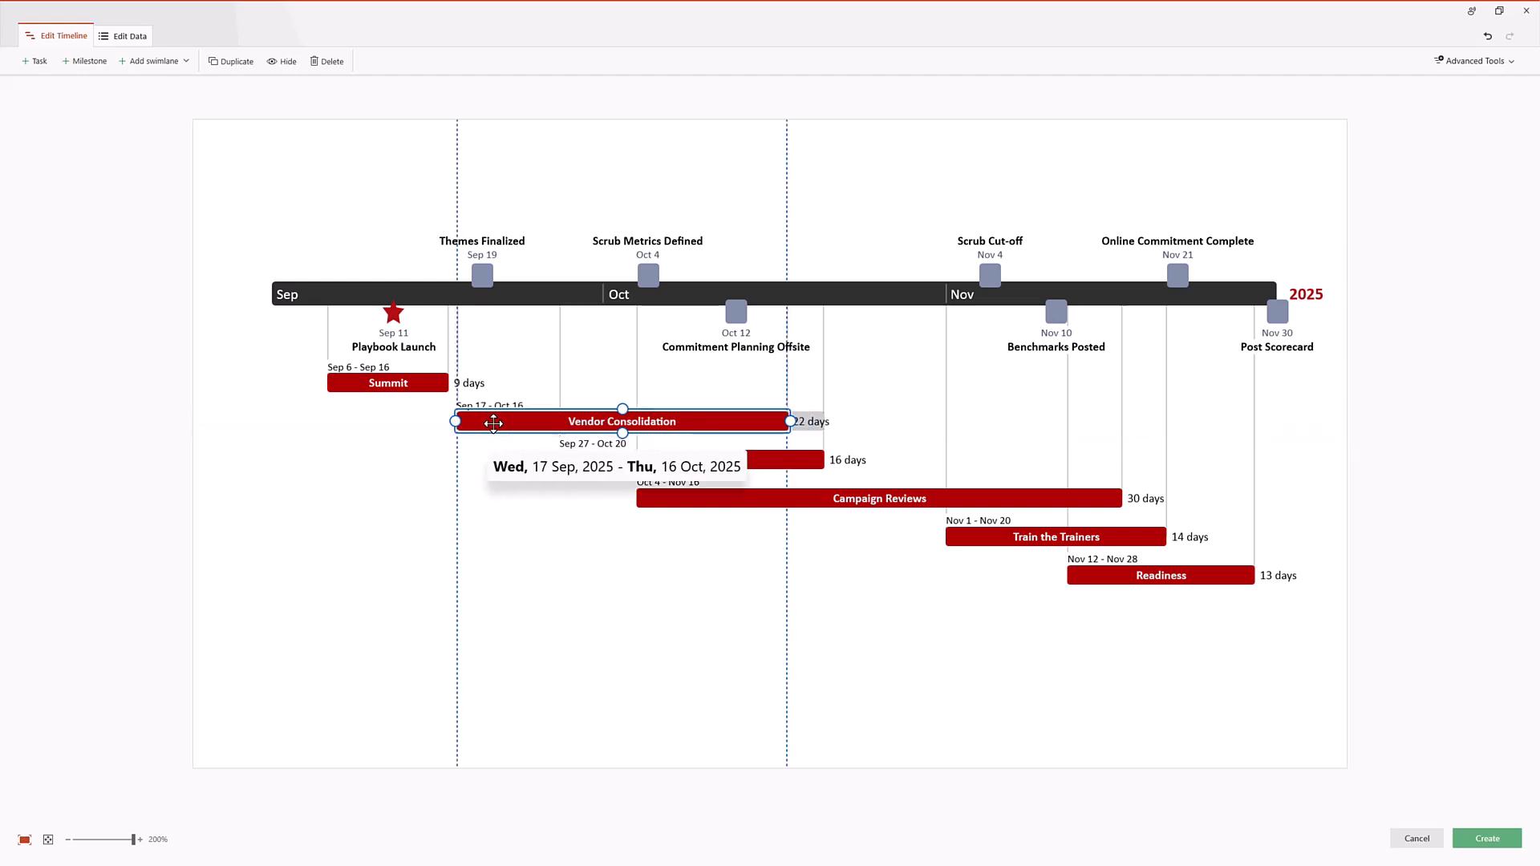
pyautogui.moveTo(493, 423)
pyautogui.mouseDown()
pyautogui.moveTo(537, 418)
pyautogui.moveTo(489, 418)
pyautogui.mouseUp()
pyautogui.moveTo(590, 469); pyautogui.dragTo(837, 470)
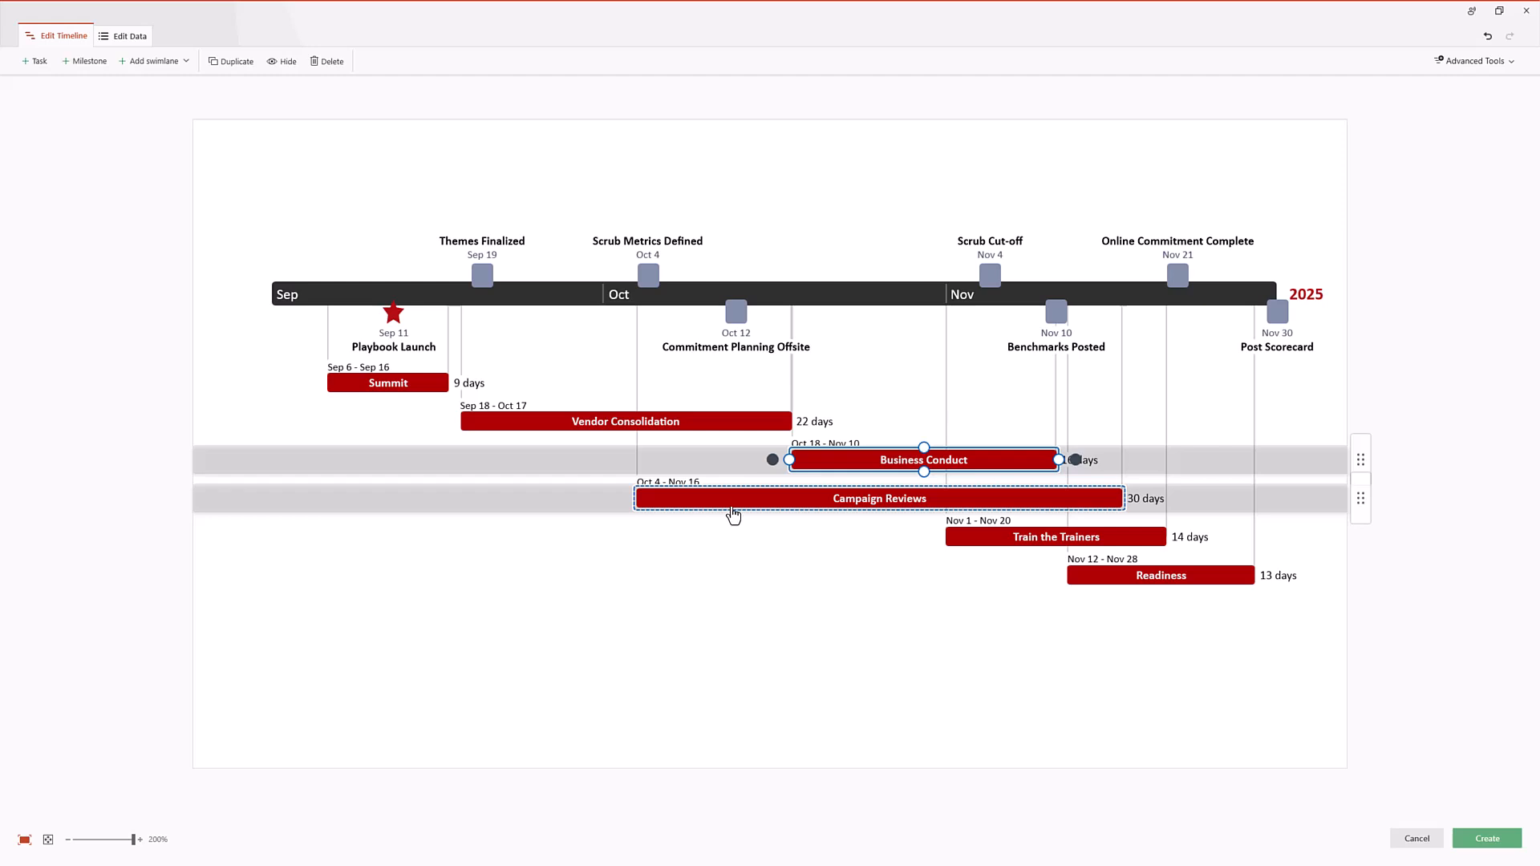
# Step: Reschedule Campaign Reviews to Oct 23 - Dec 5, Train the Trainers to Dec 3 - Dec 22 and Readiness to Dec 19 - Jan 4
pyautogui.moveTo(732, 517); pyautogui.dragTo(940, 534)
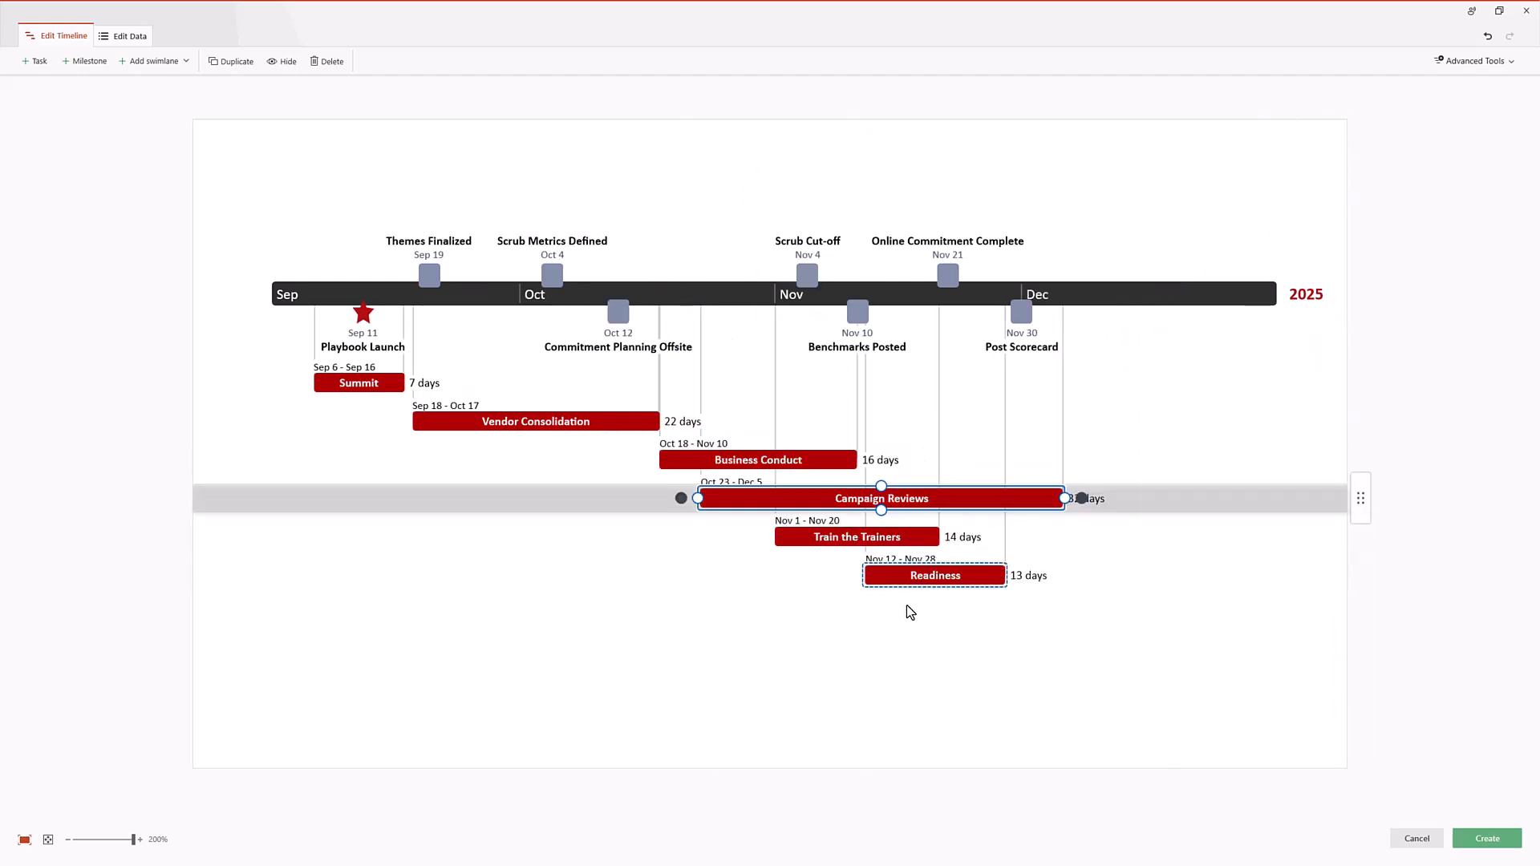
pyautogui.click(839, 544)
pyautogui.moveTo(839, 544); pyautogui.dragTo(1103, 543)
pyautogui.moveTo(879, 585); pyautogui.dragTo(1190, 595)
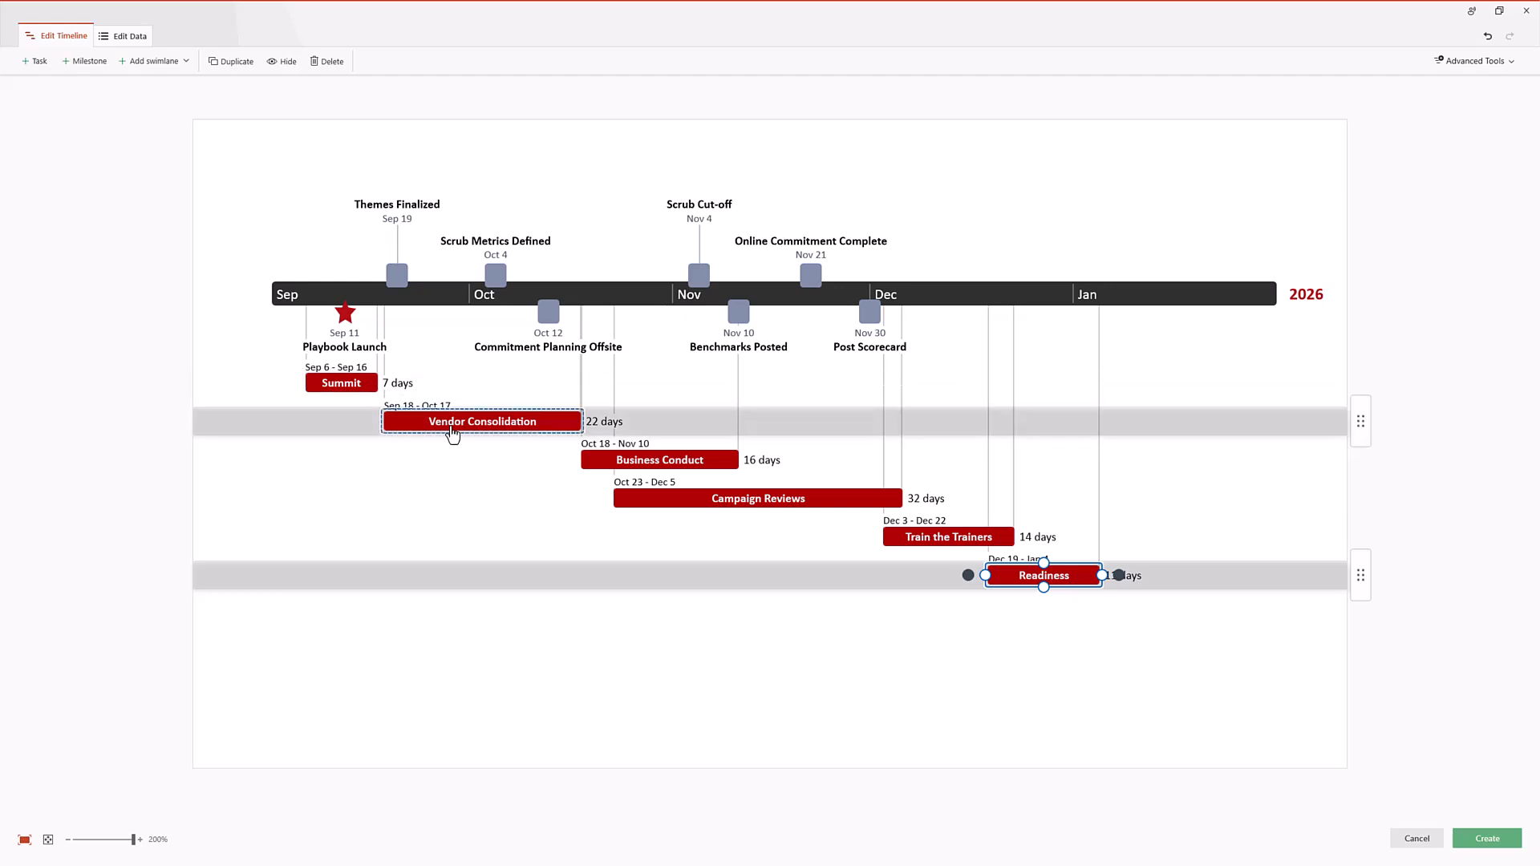
pyautogui.click(593, 677)
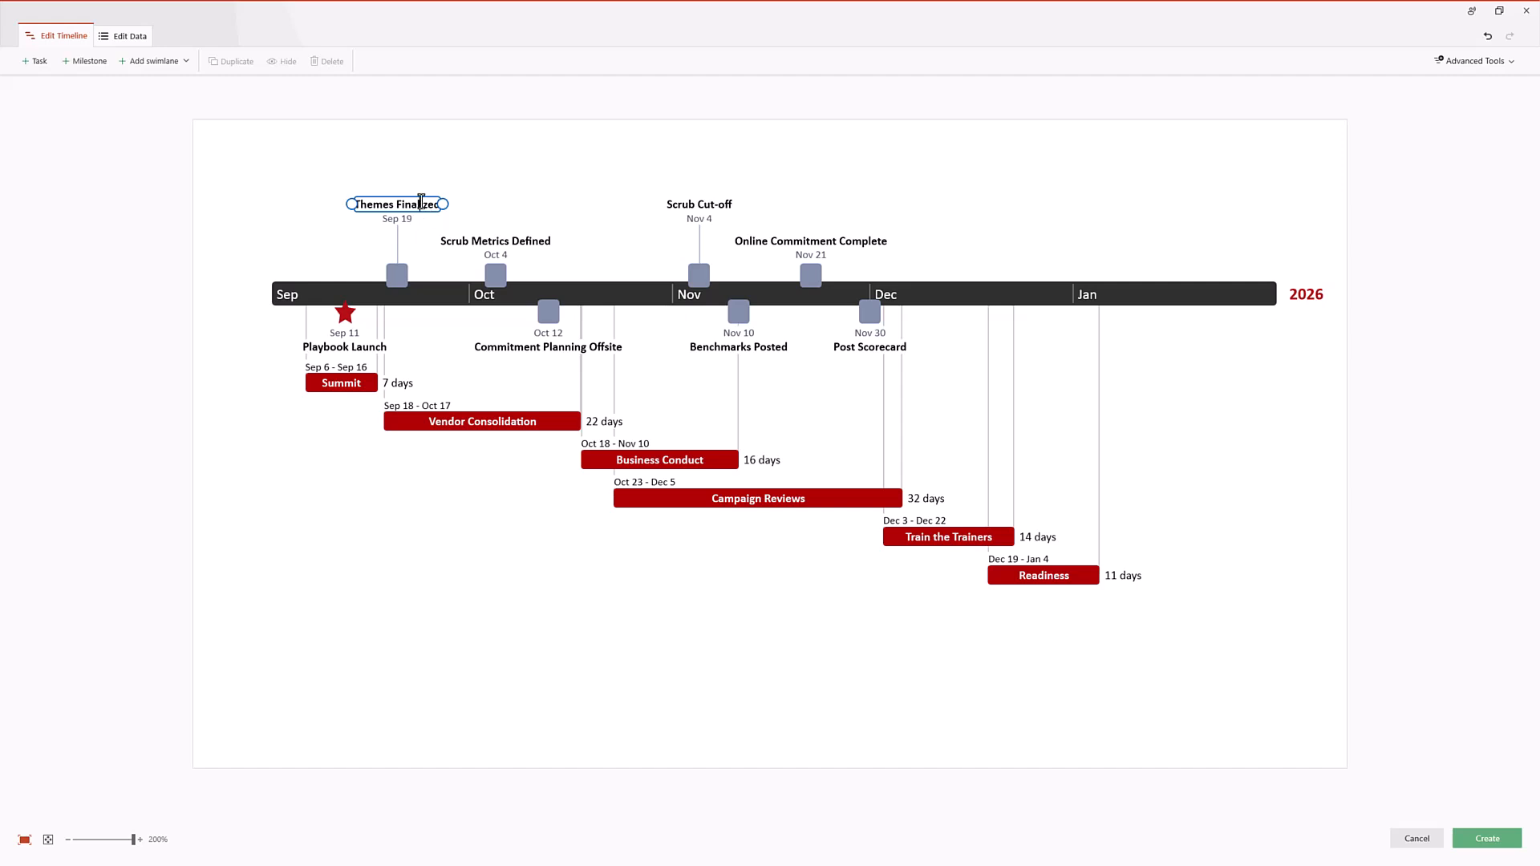
# Step: Rename the Themes Finalized milestone as Milestone and adjust its title's position above the marker
pyautogui.doubleClick(421, 204)
pyautogui.write('Mi')
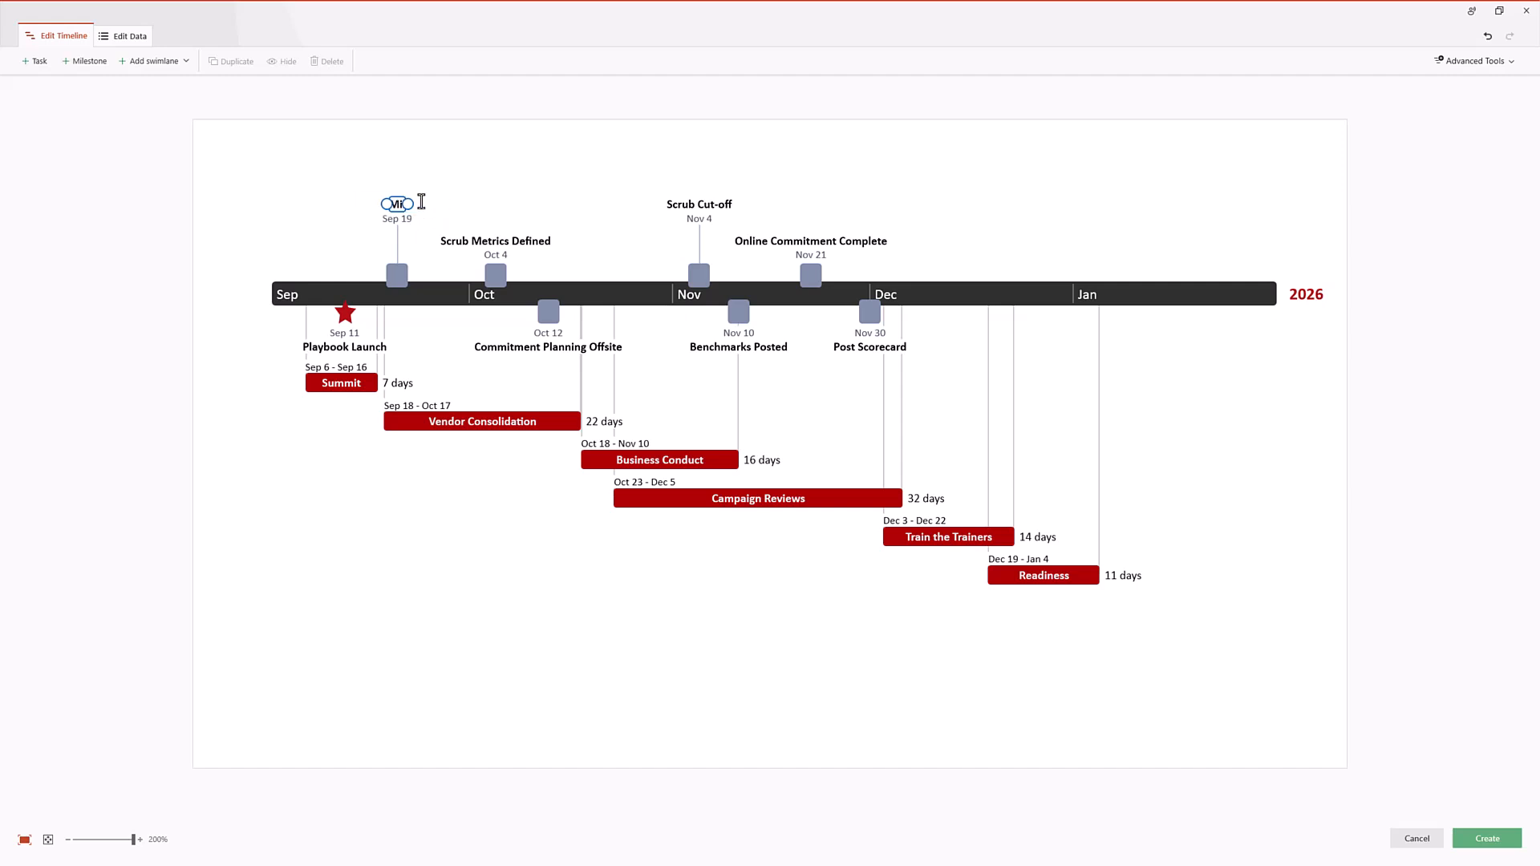
pyautogui.write('les')
pyautogui.write('tone')
pyautogui.click(400, 278)
pyautogui.click(409, 246)
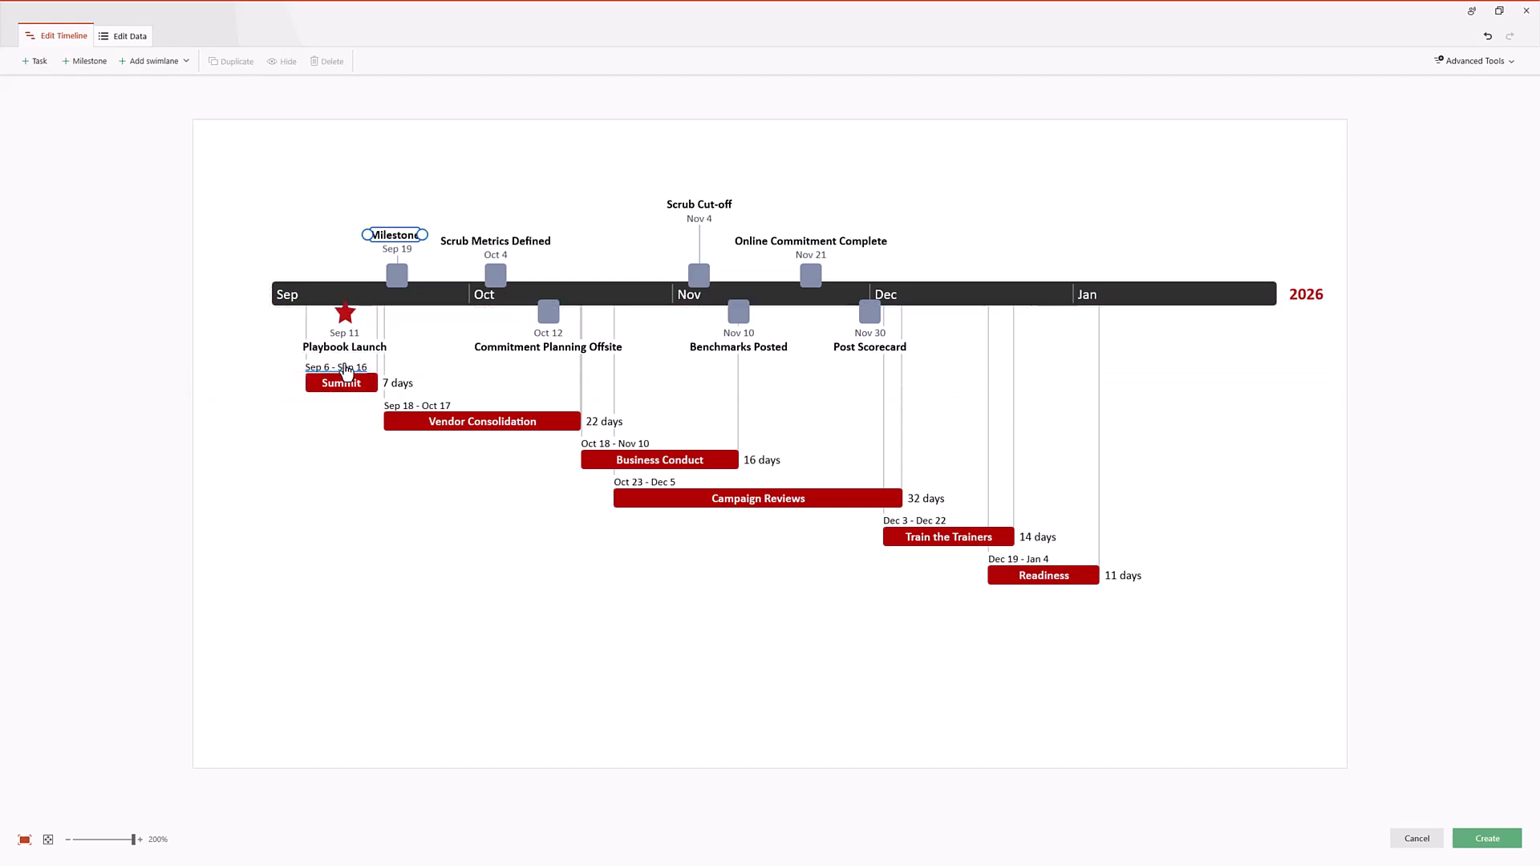
# Step: Place the date labels of Summit, Vendor Consolidation and Business Conduct before their bars, and move Business Conduct to Nov 4 - Nov 27
pyautogui.moveTo(347, 369); pyautogui.dragTo(277, 378)
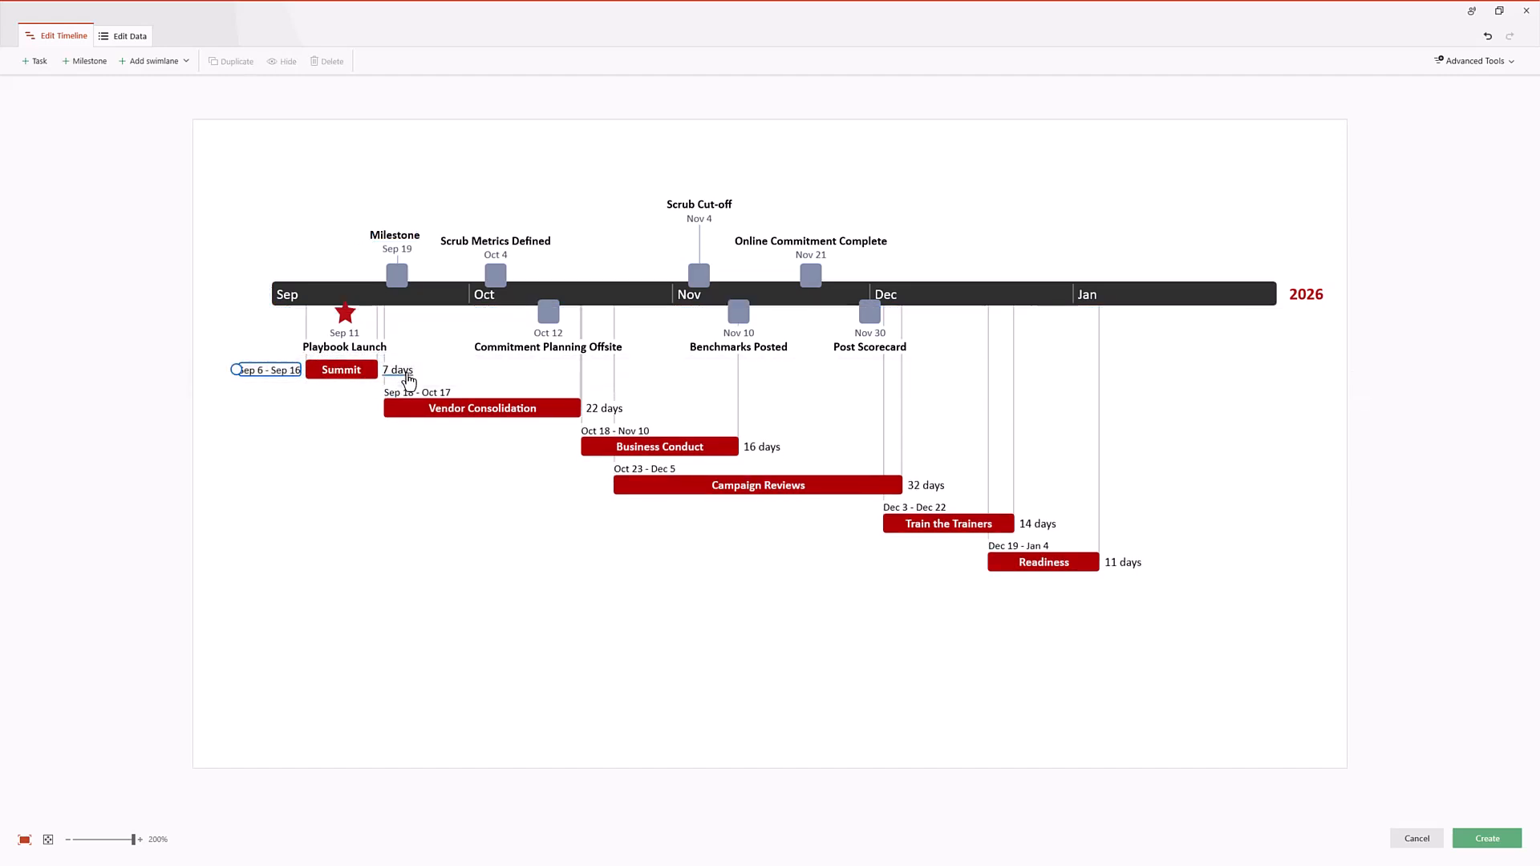
pyautogui.moveTo(398, 392); pyautogui.dragTo(365, 407)
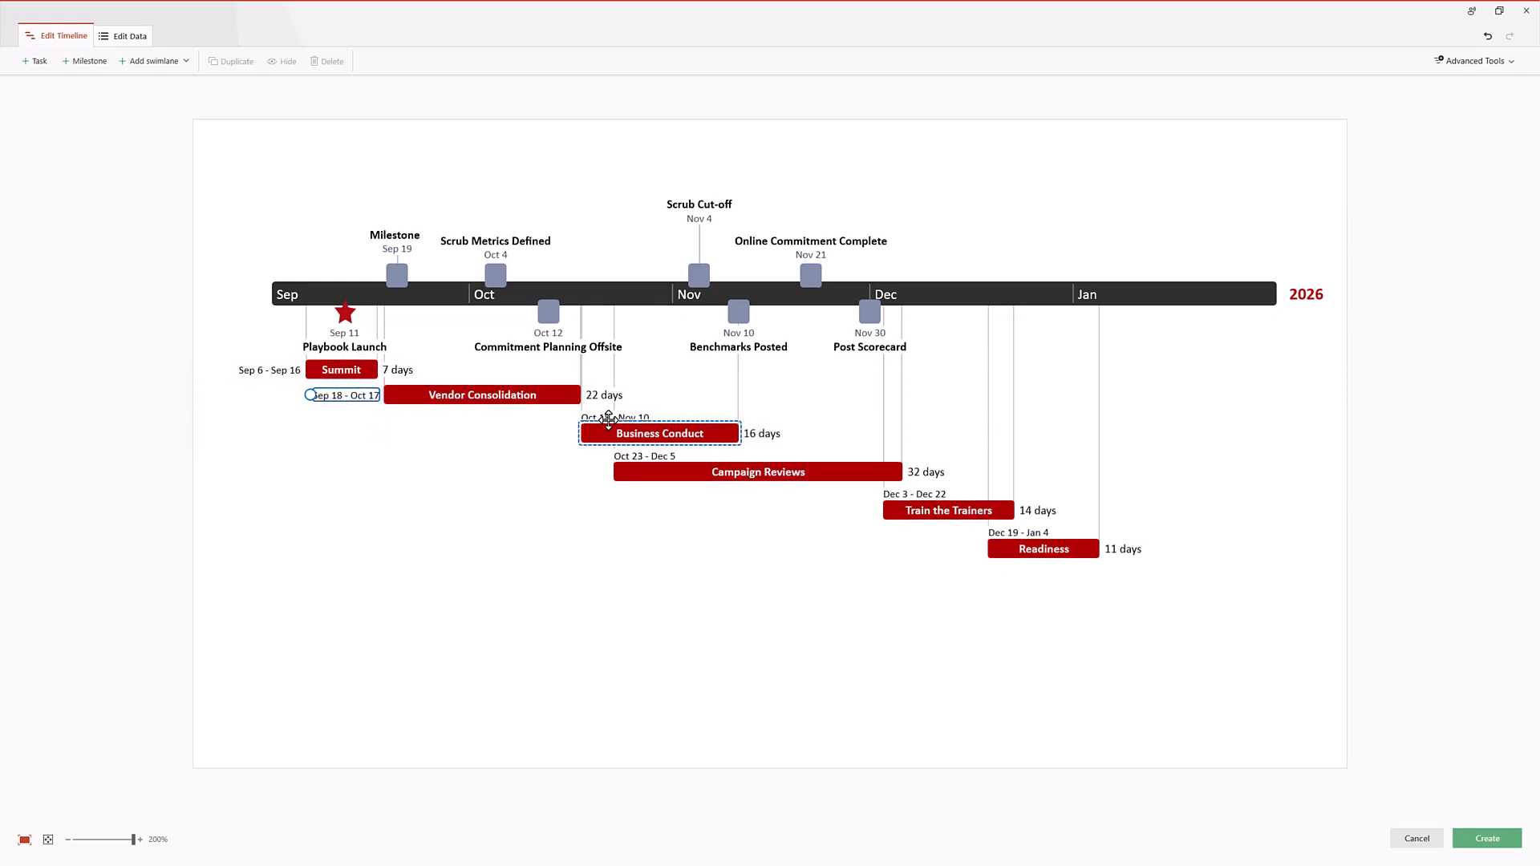
pyautogui.moveTo(606, 419); pyautogui.dragTo(706, 423)
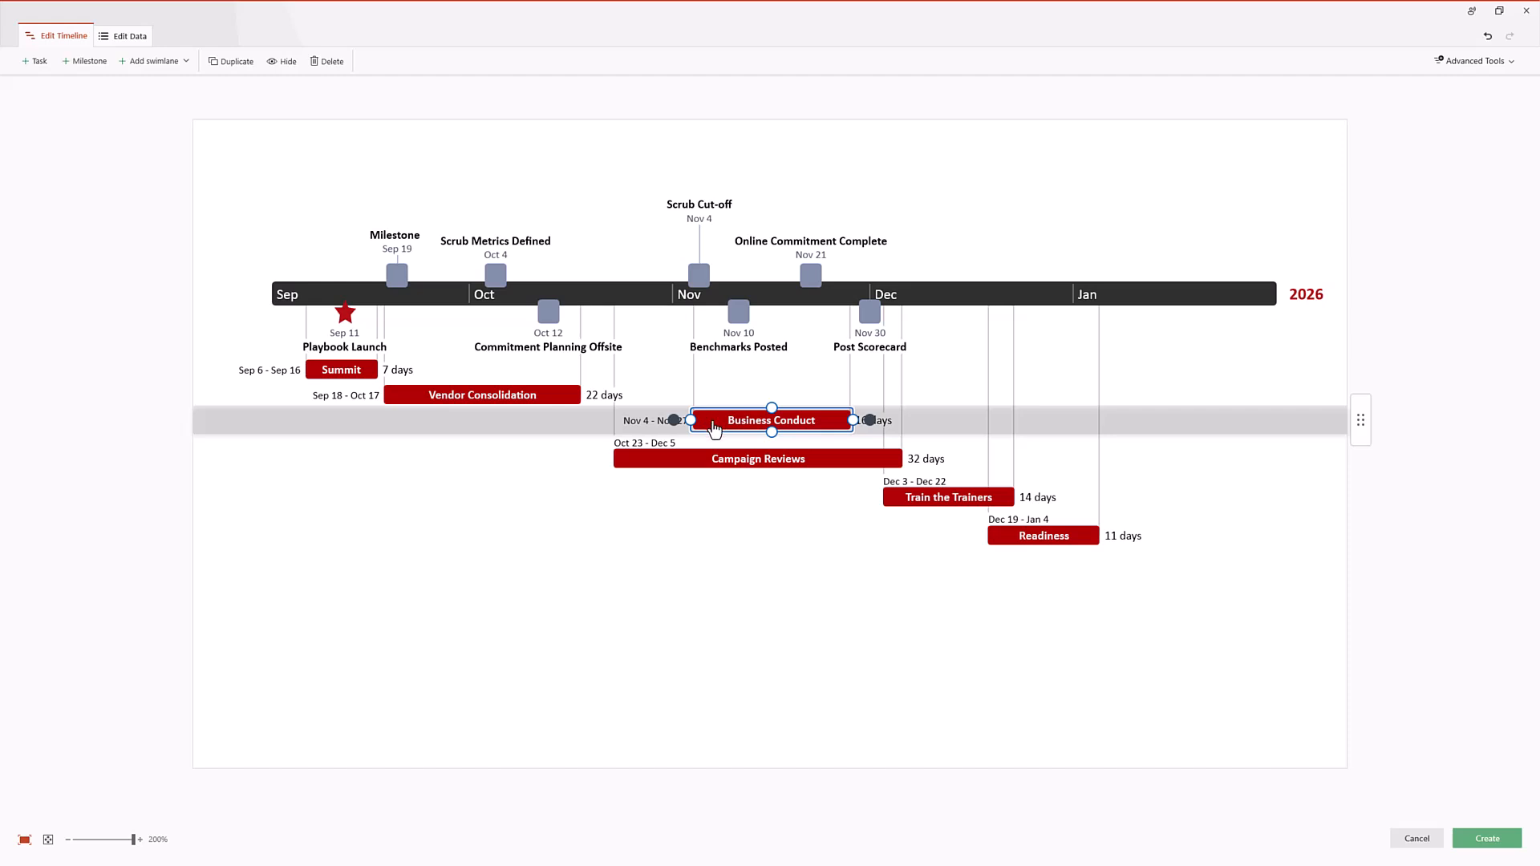
# Step: Put the Business Conduct task on Vendor Consolidation's row and move the Online Commitment Complete milestone onto that same row
pyautogui.moveTo(714, 428); pyautogui.dragTo(714, 401)
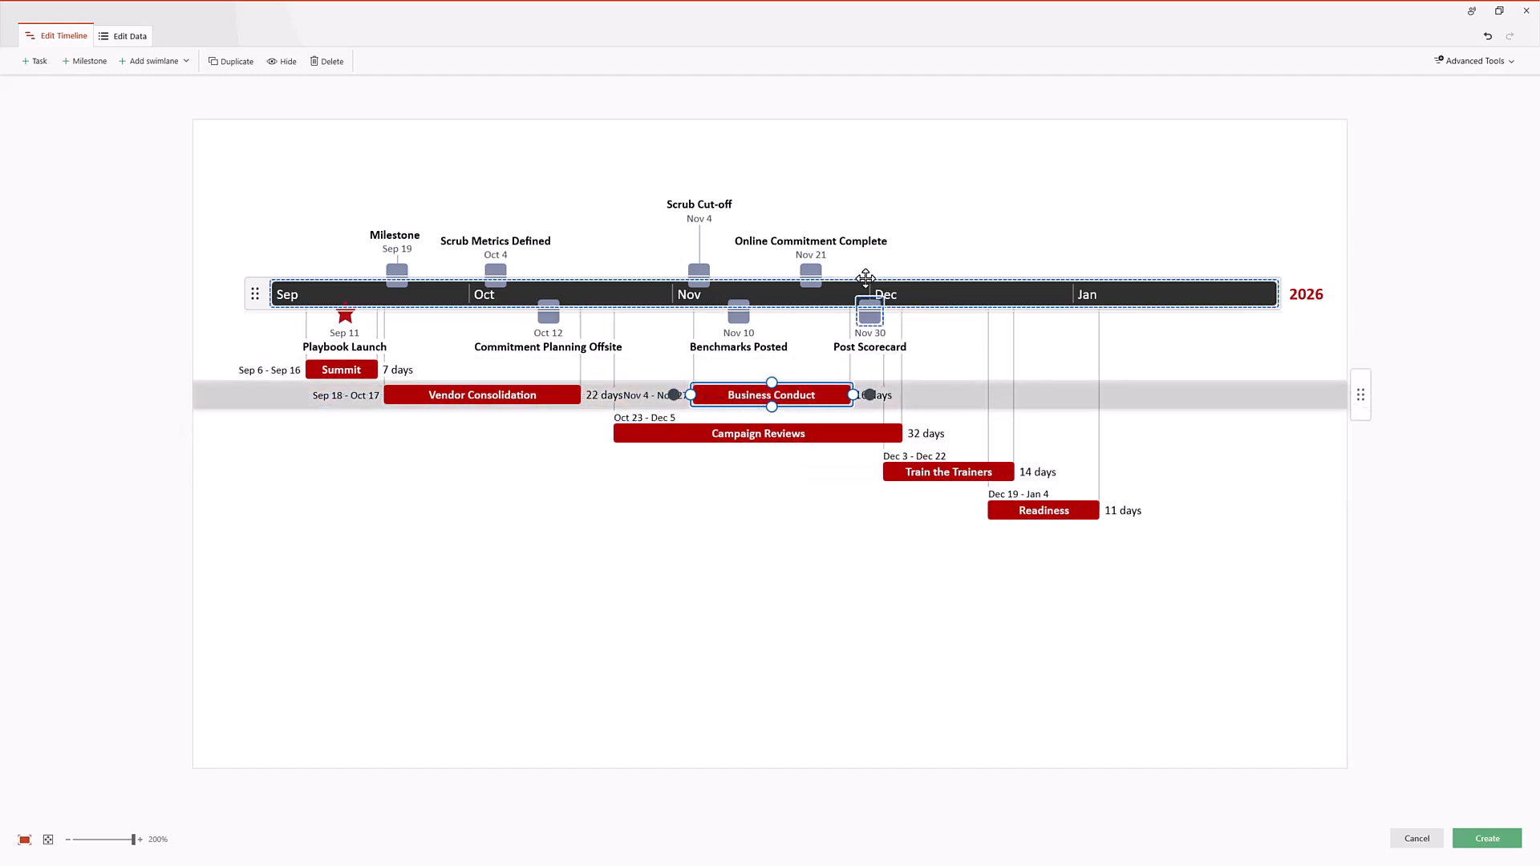
pyautogui.moveTo(818, 267); pyautogui.dragTo(762, 443)
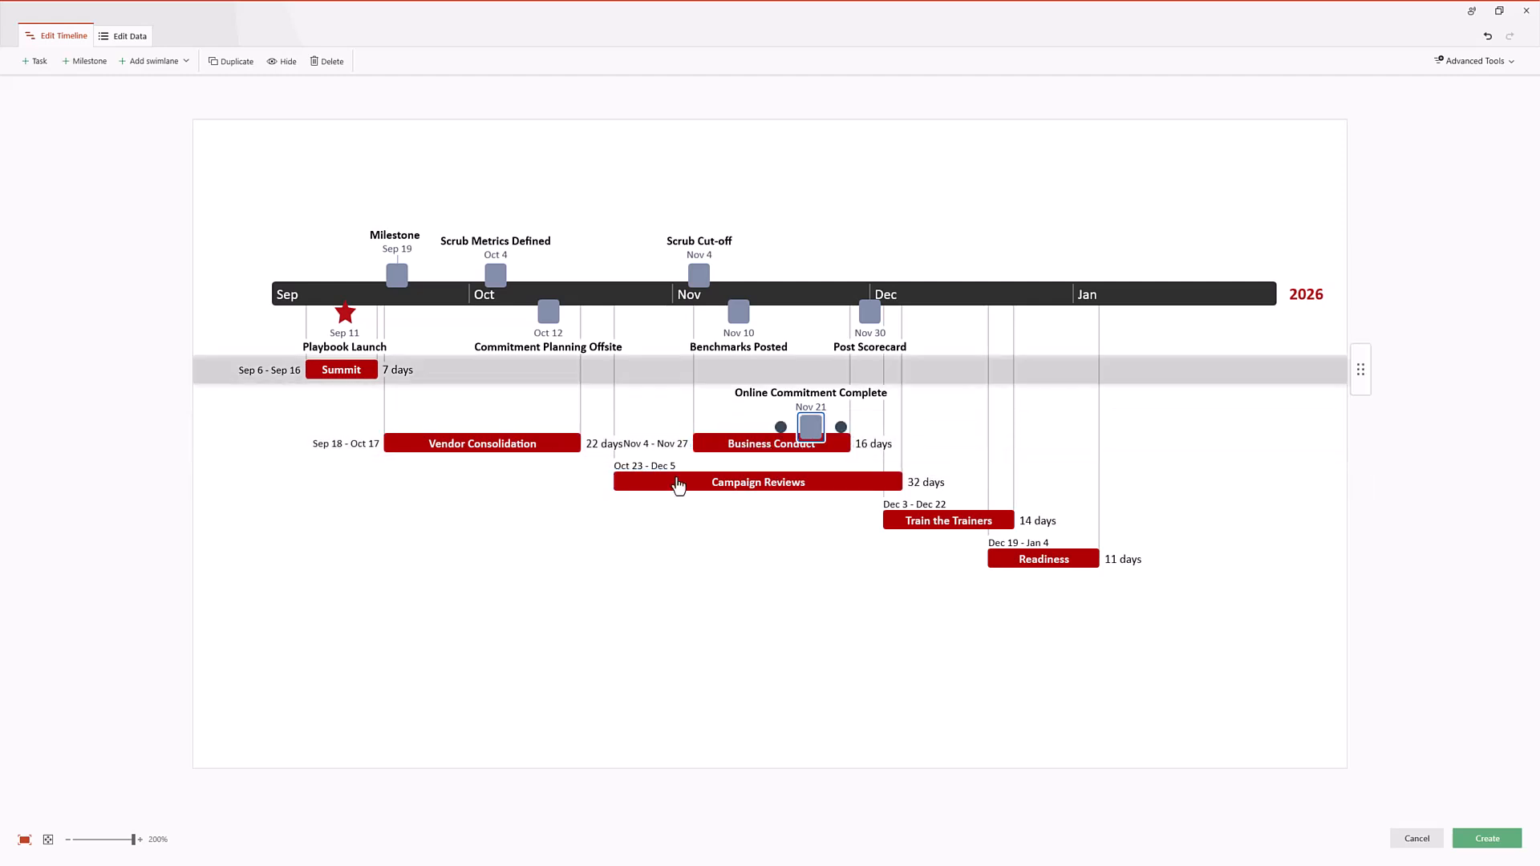
# Step: Move the Campaign Reviews task to Dec 2 - Jan 14
pyautogui.moveTo(647, 486); pyautogui.dragTo(940, 513)
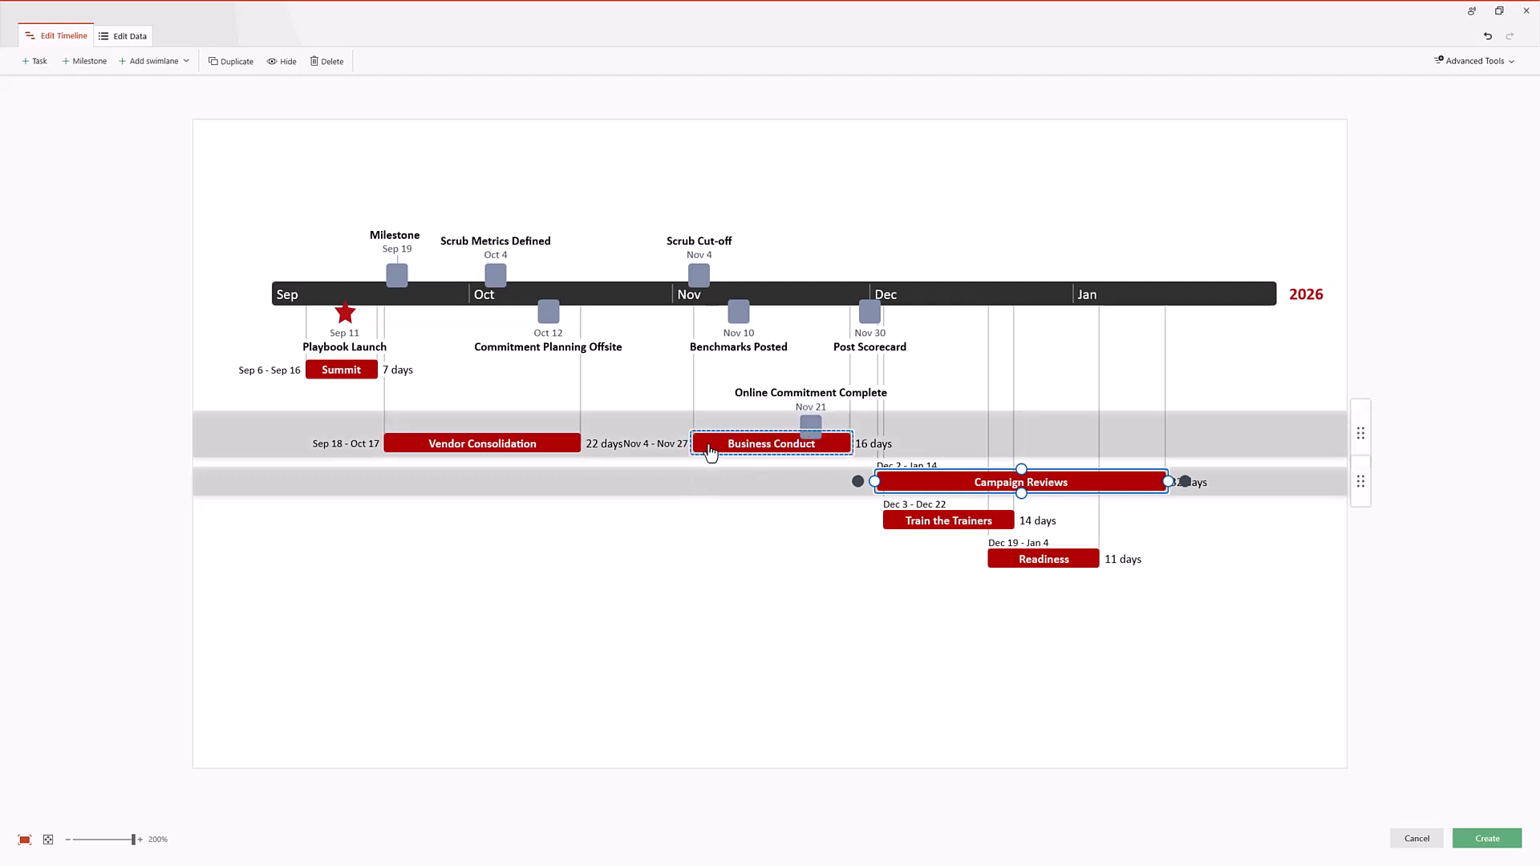
pyautogui.moveTo(709, 446)
pyautogui.mouseDown()
pyautogui.moveTo(814, 453)
pyautogui.moveTo(702, 460)
pyautogui.moveTo(756, 465)
pyautogui.moveTo(772, 463)
pyautogui.moveTo(741, 459)
pyautogui.moveTo(875, 450)
pyautogui.moveTo(713, 455)
pyautogui.mouseUp()
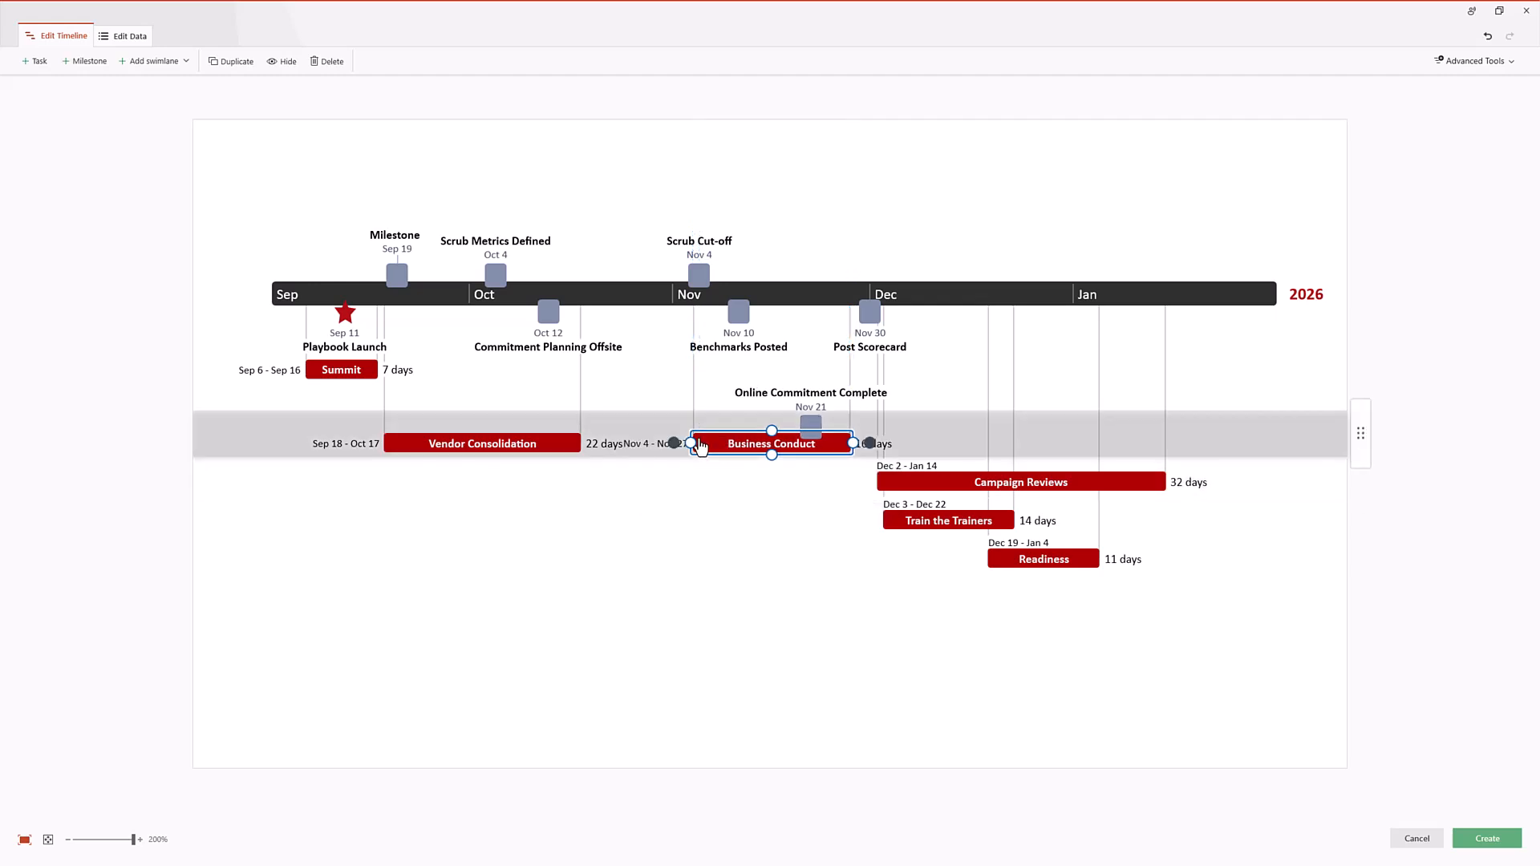
pyautogui.click(512, 638)
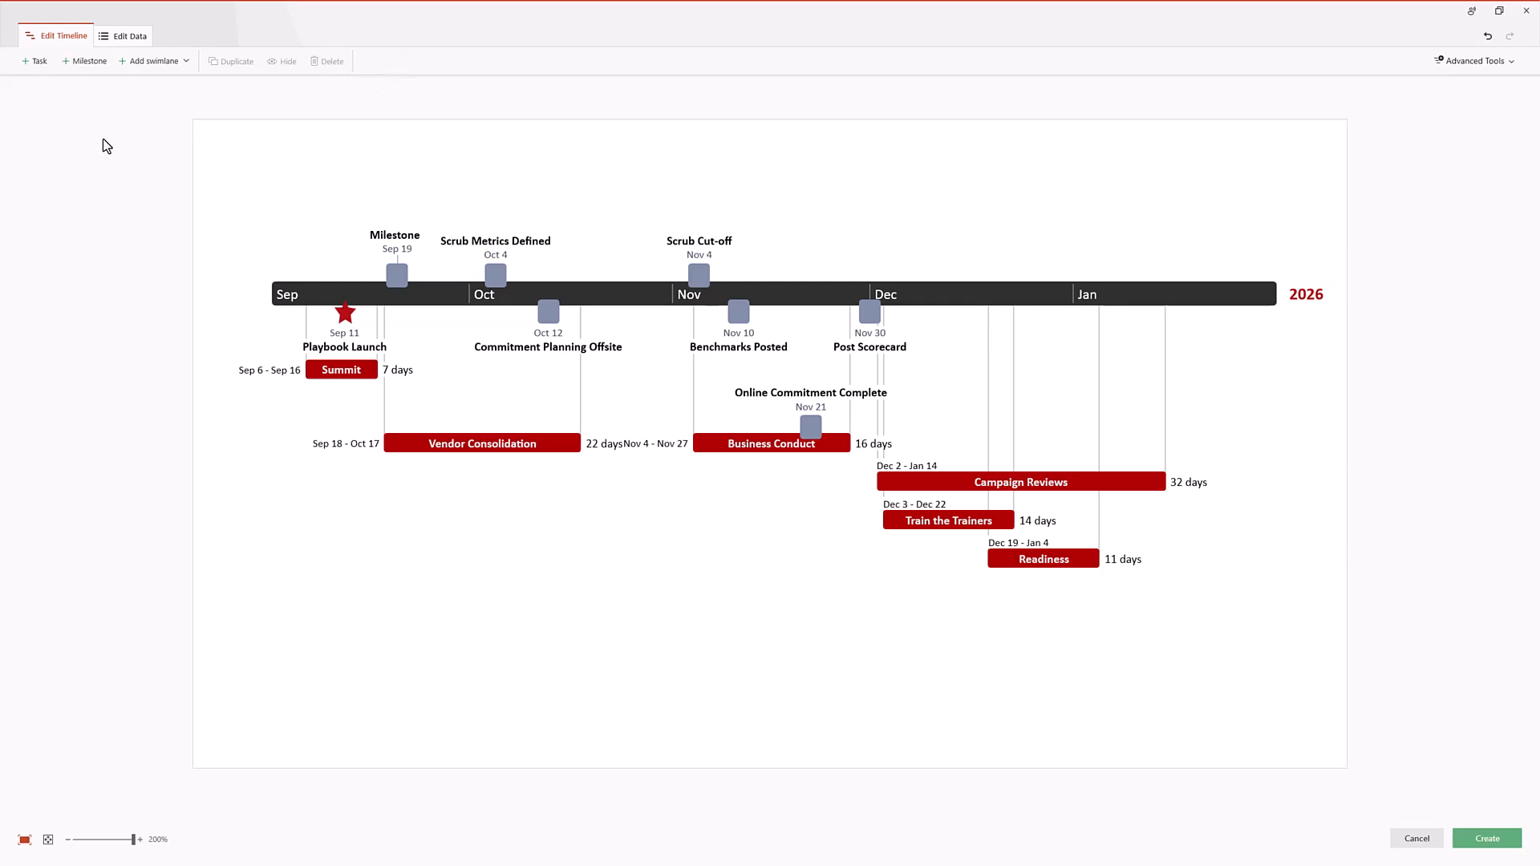
# Step: Add two new tasks to the timeline and name the first one Task 1
pyautogui.click(39, 68)
pyautogui.click(39, 67)
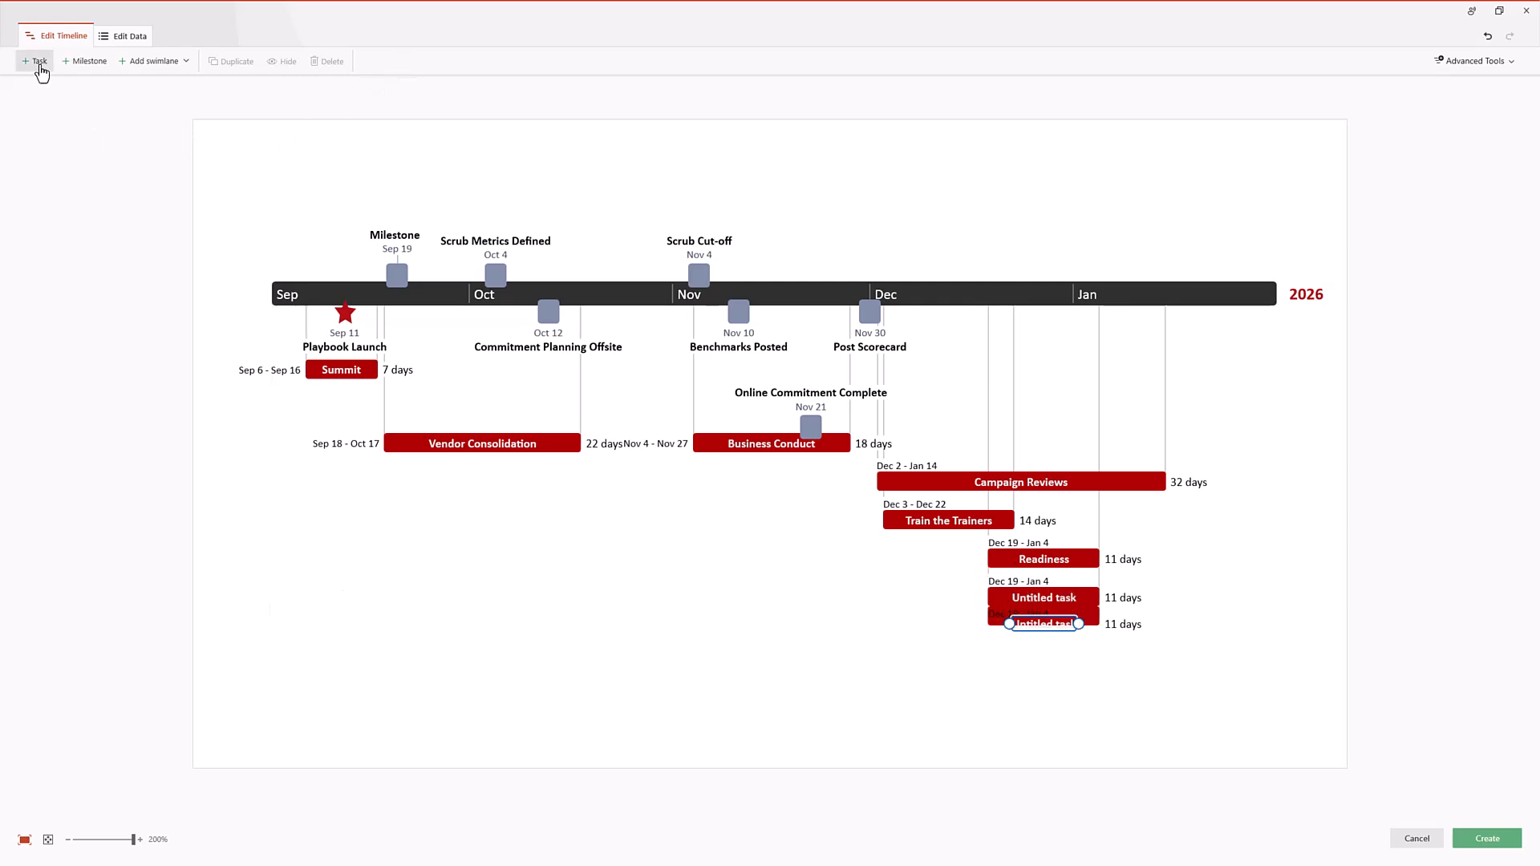
pyautogui.click(1060, 598)
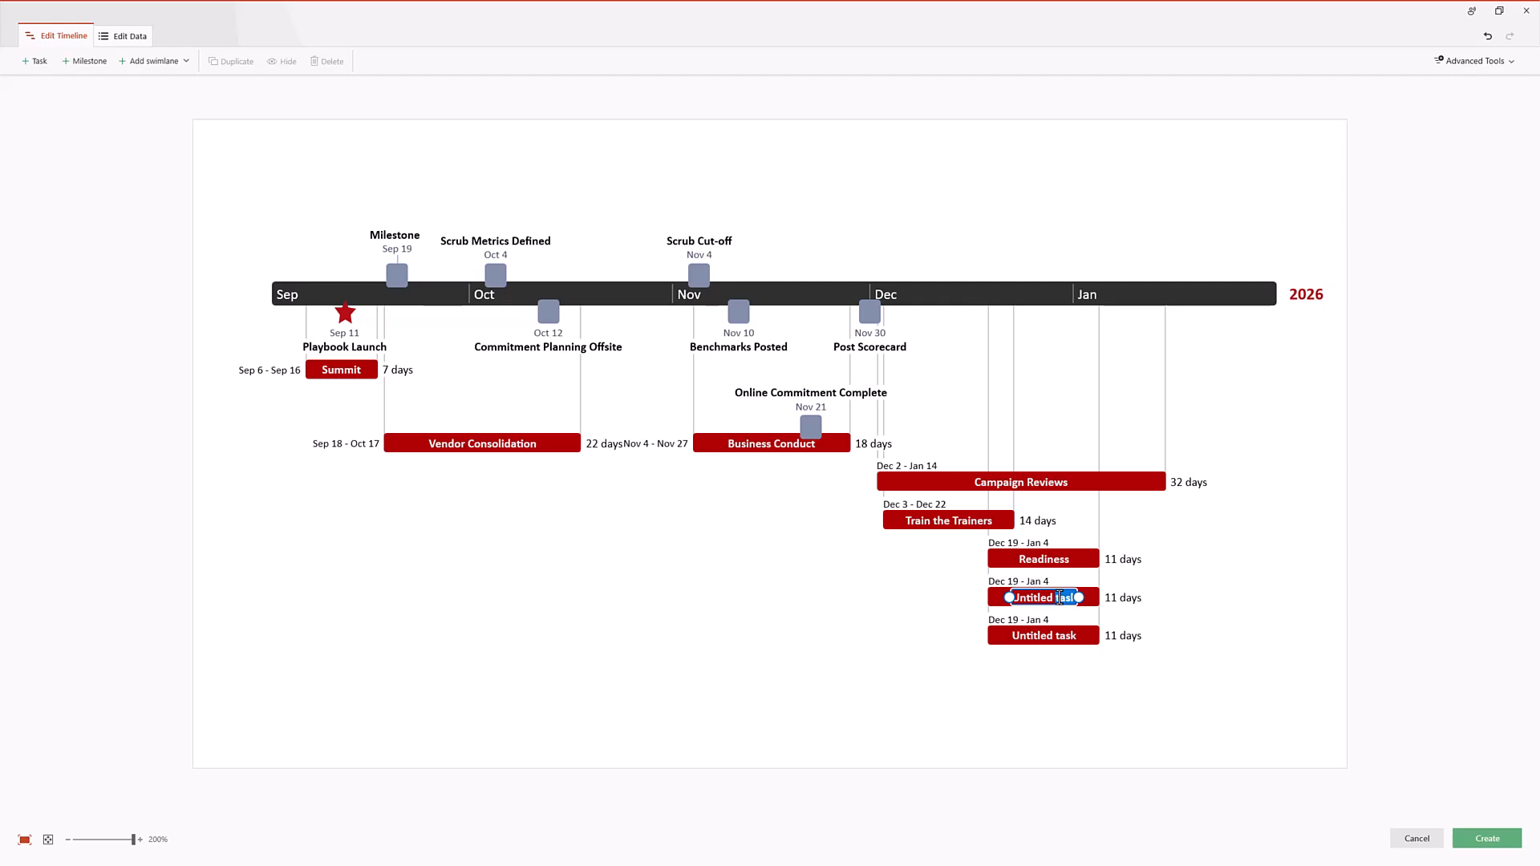
pyautogui.write('Task 1')
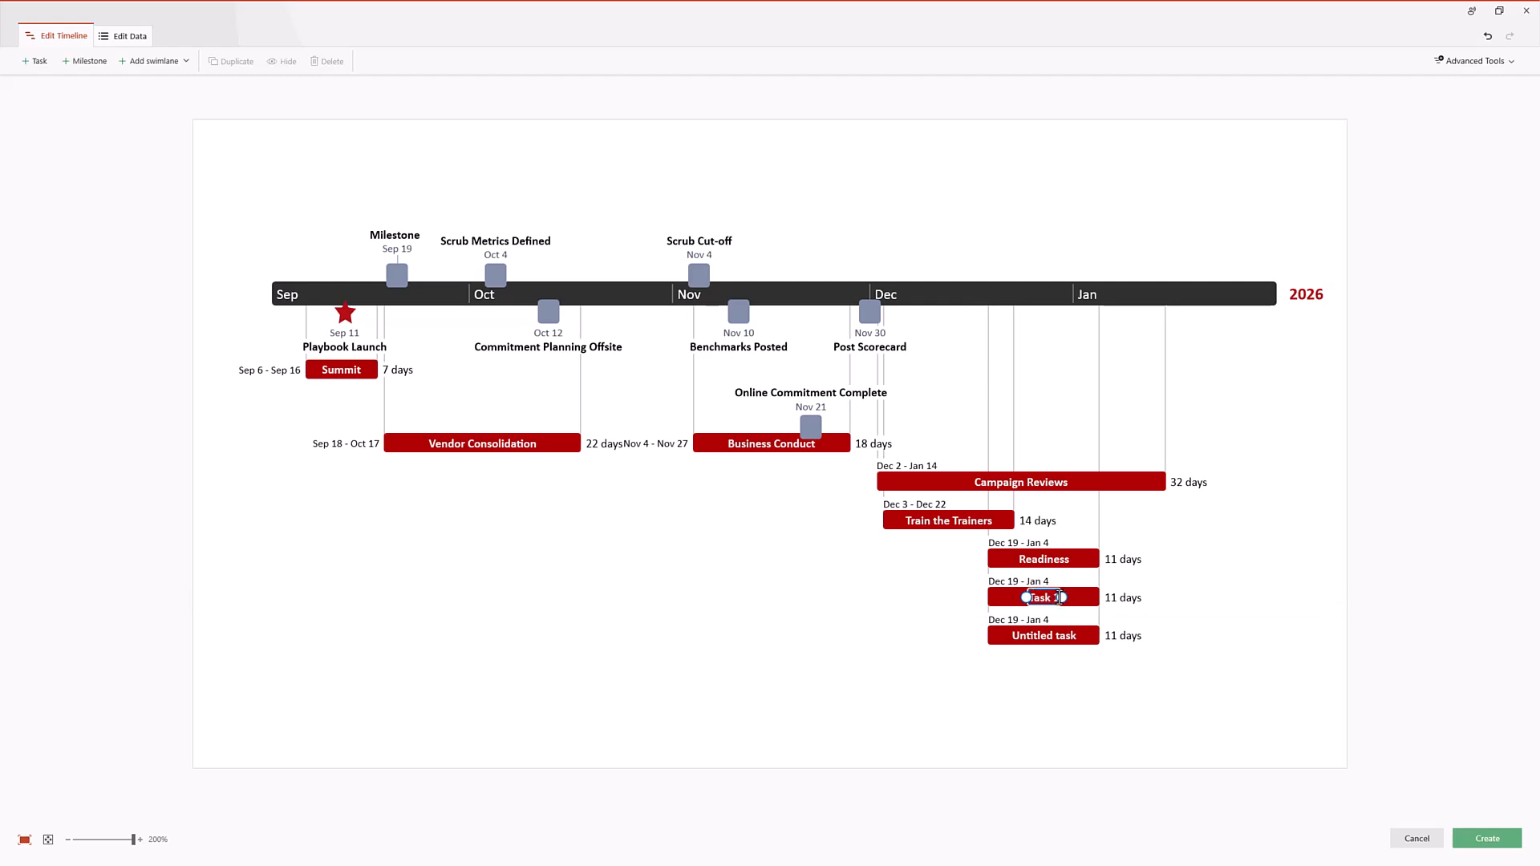
pyautogui.press('Return')
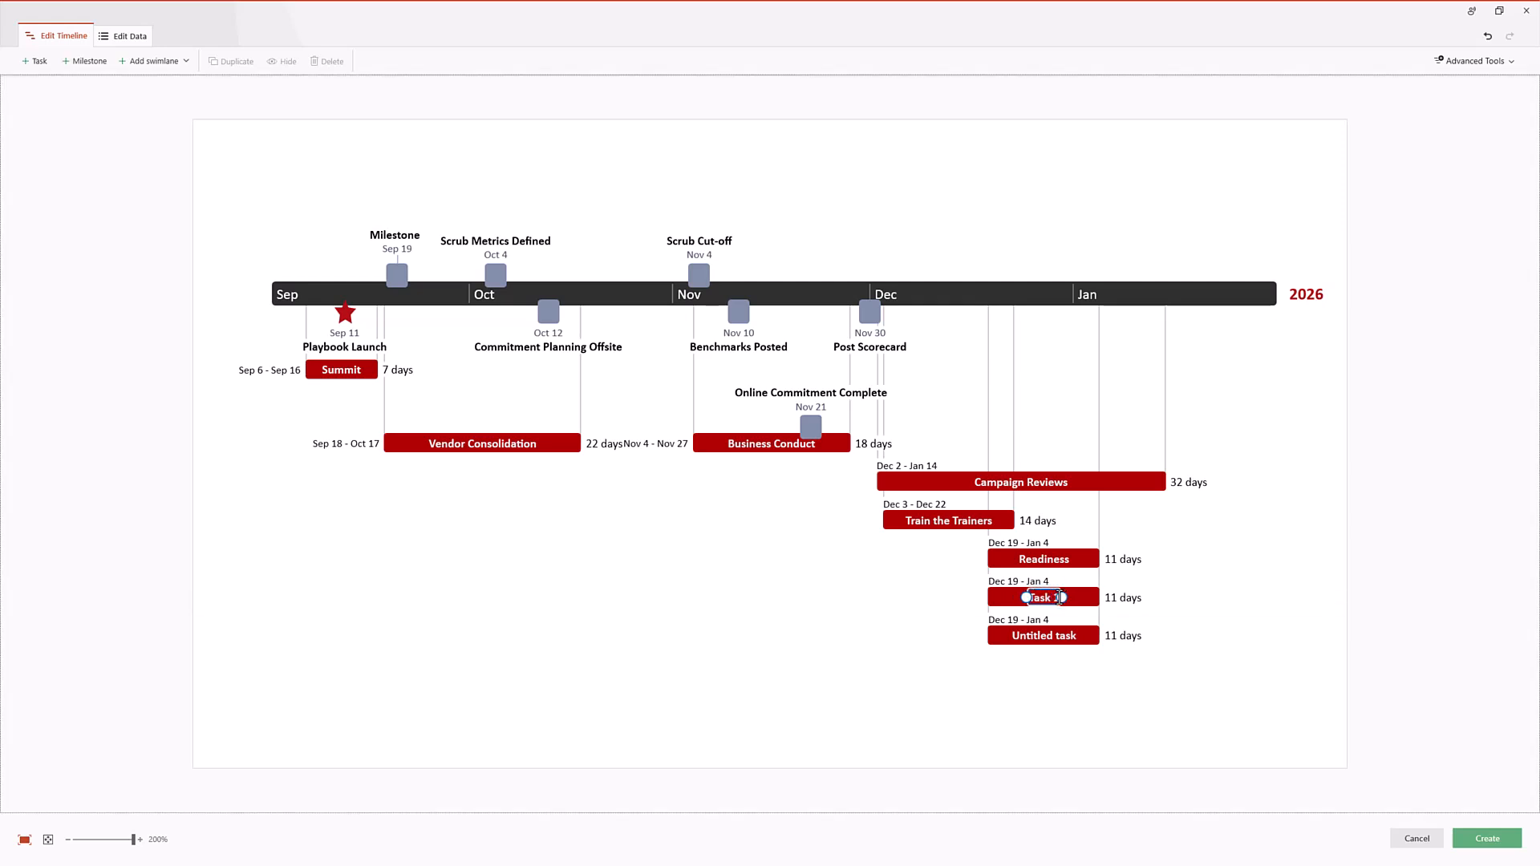
pyautogui.click(945, 632)
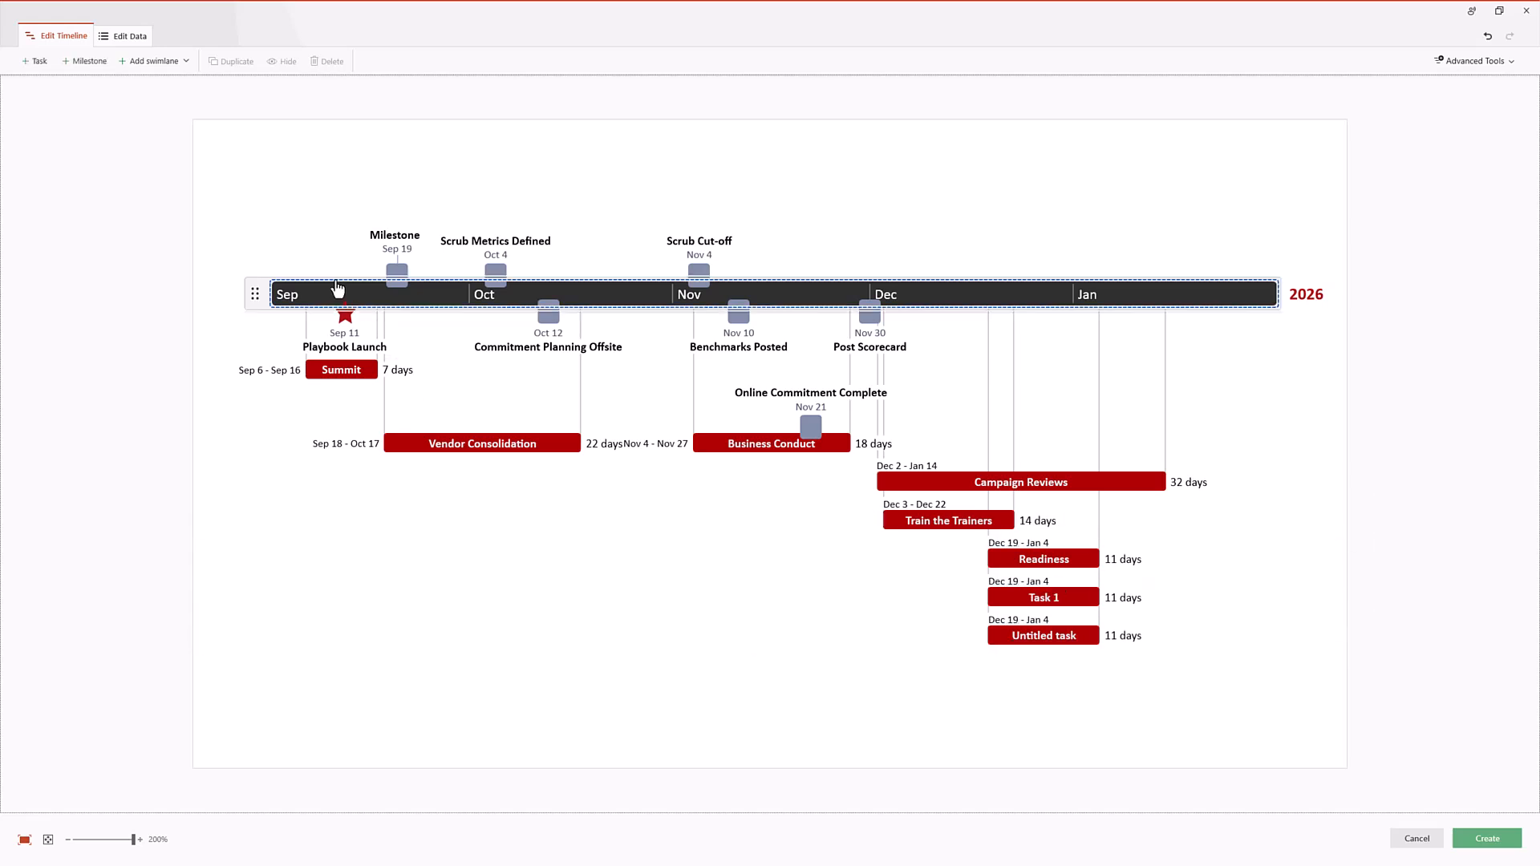
# Step: Add two new milestones to the timeline and move the second one to Dec 22
pyautogui.click(90, 63)
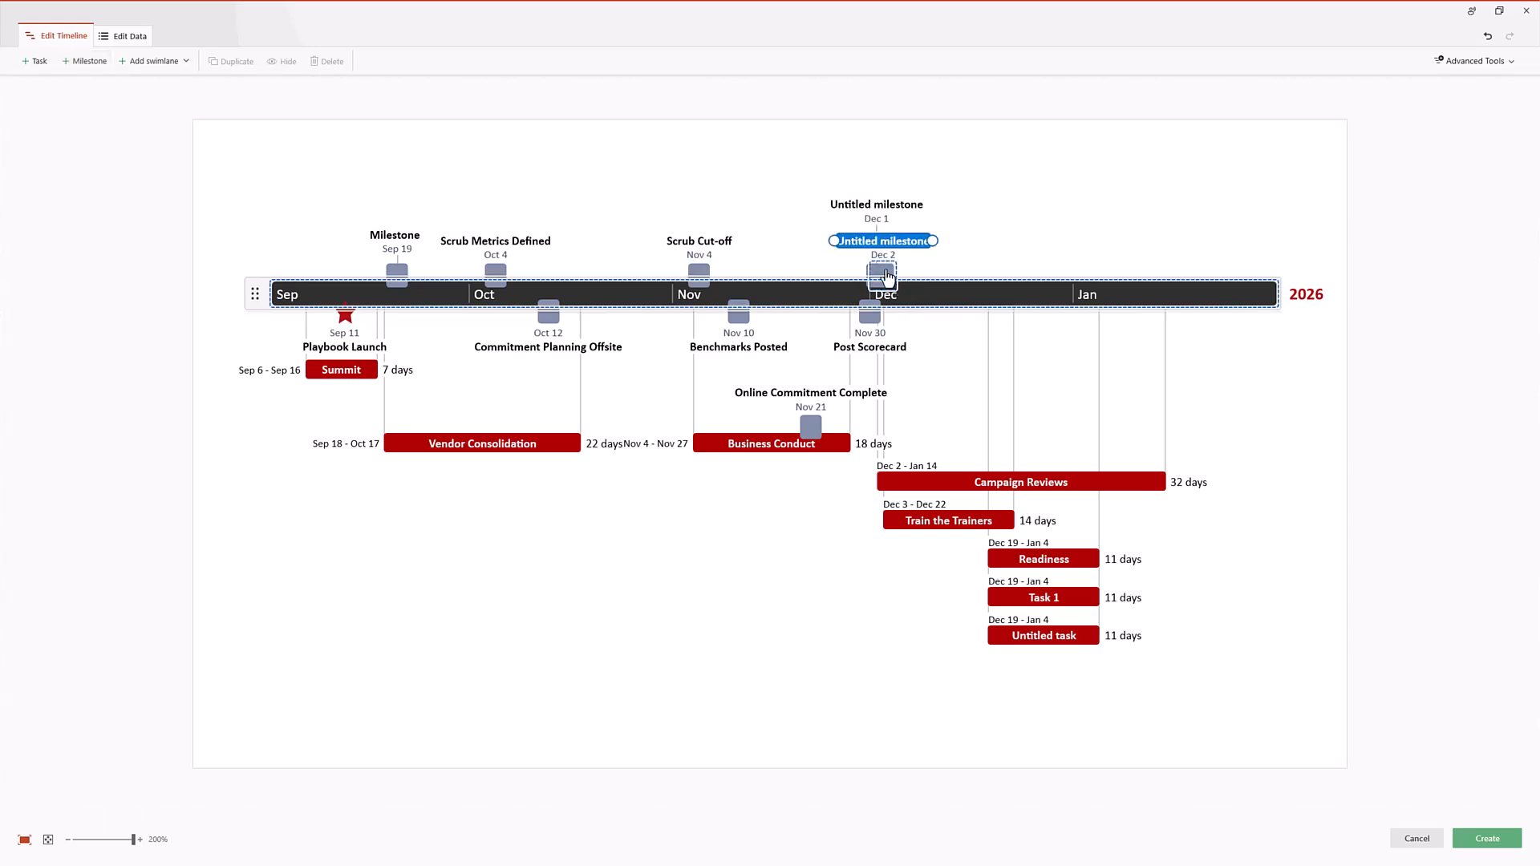
pyautogui.moveTo(876, 275); pyautogui.dragTo(1013, 277)
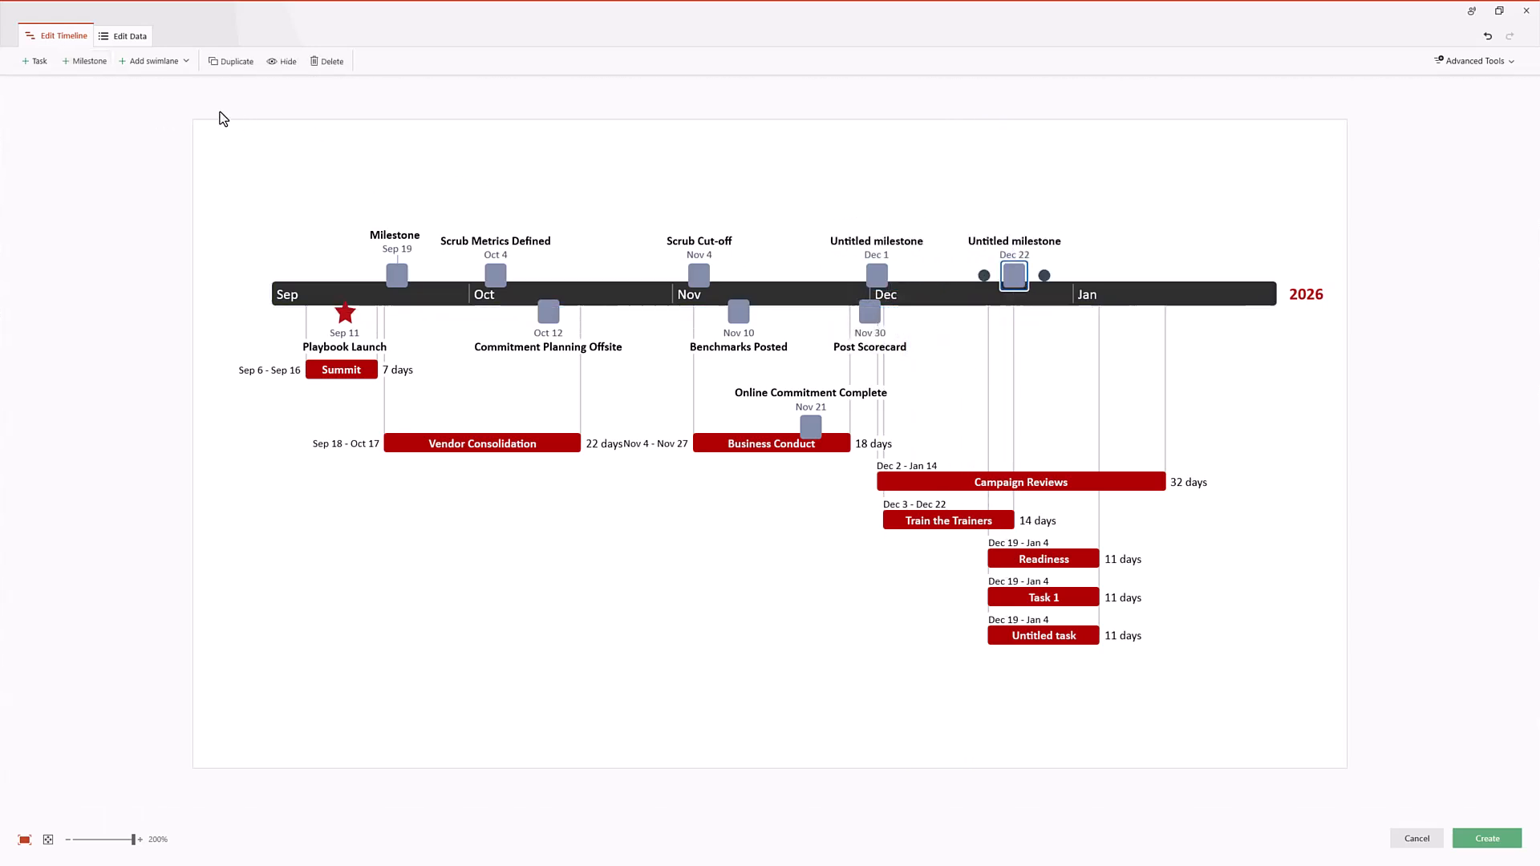
pyautogui.click(281, 156)
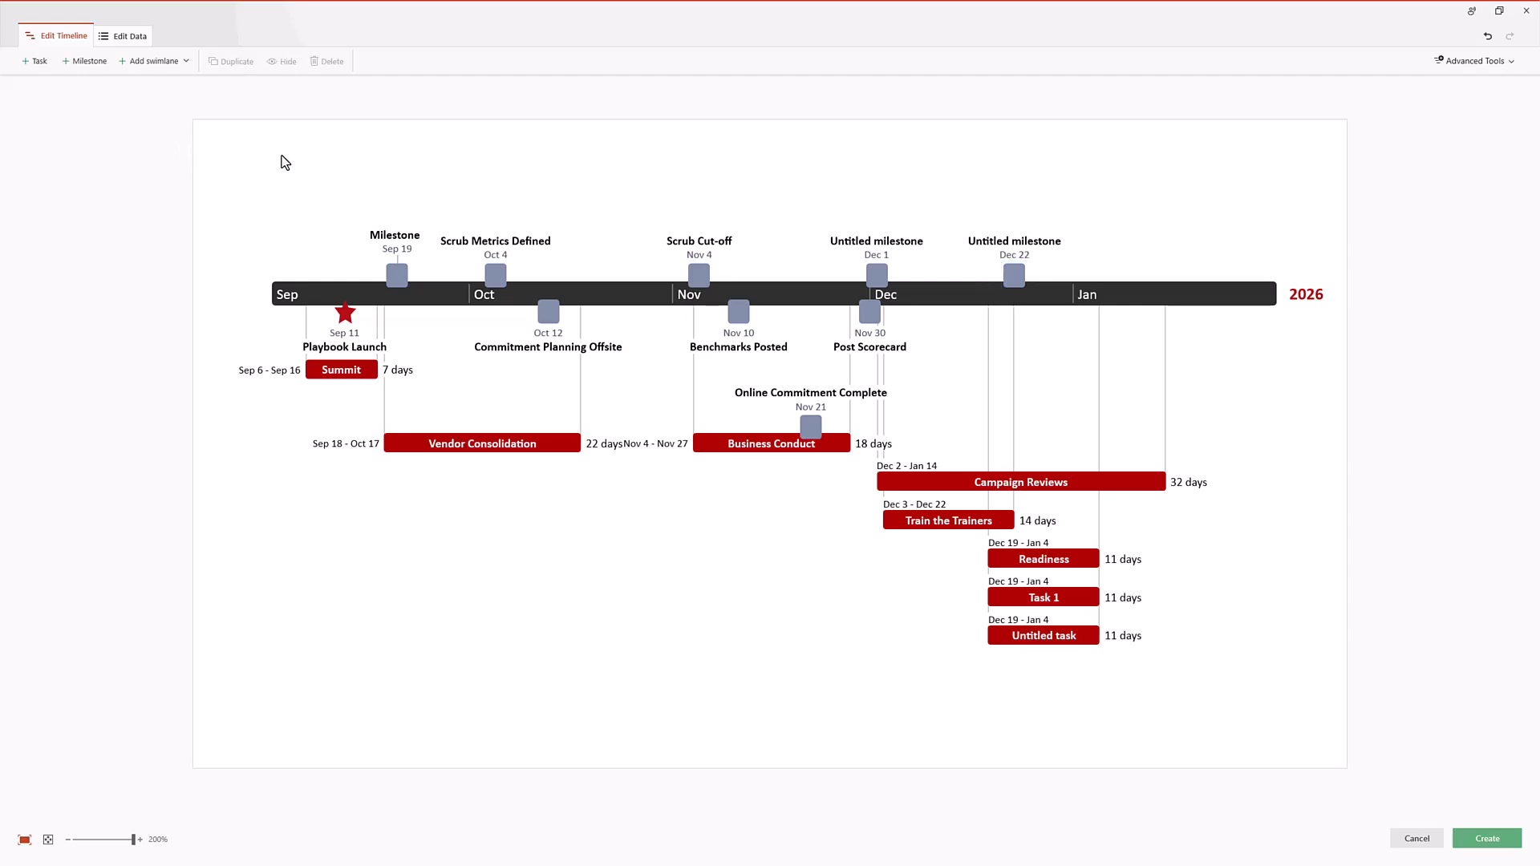
# Step: Add a new swimlane beneath the tasks on the timeline
pyautogui.click(187, 71)
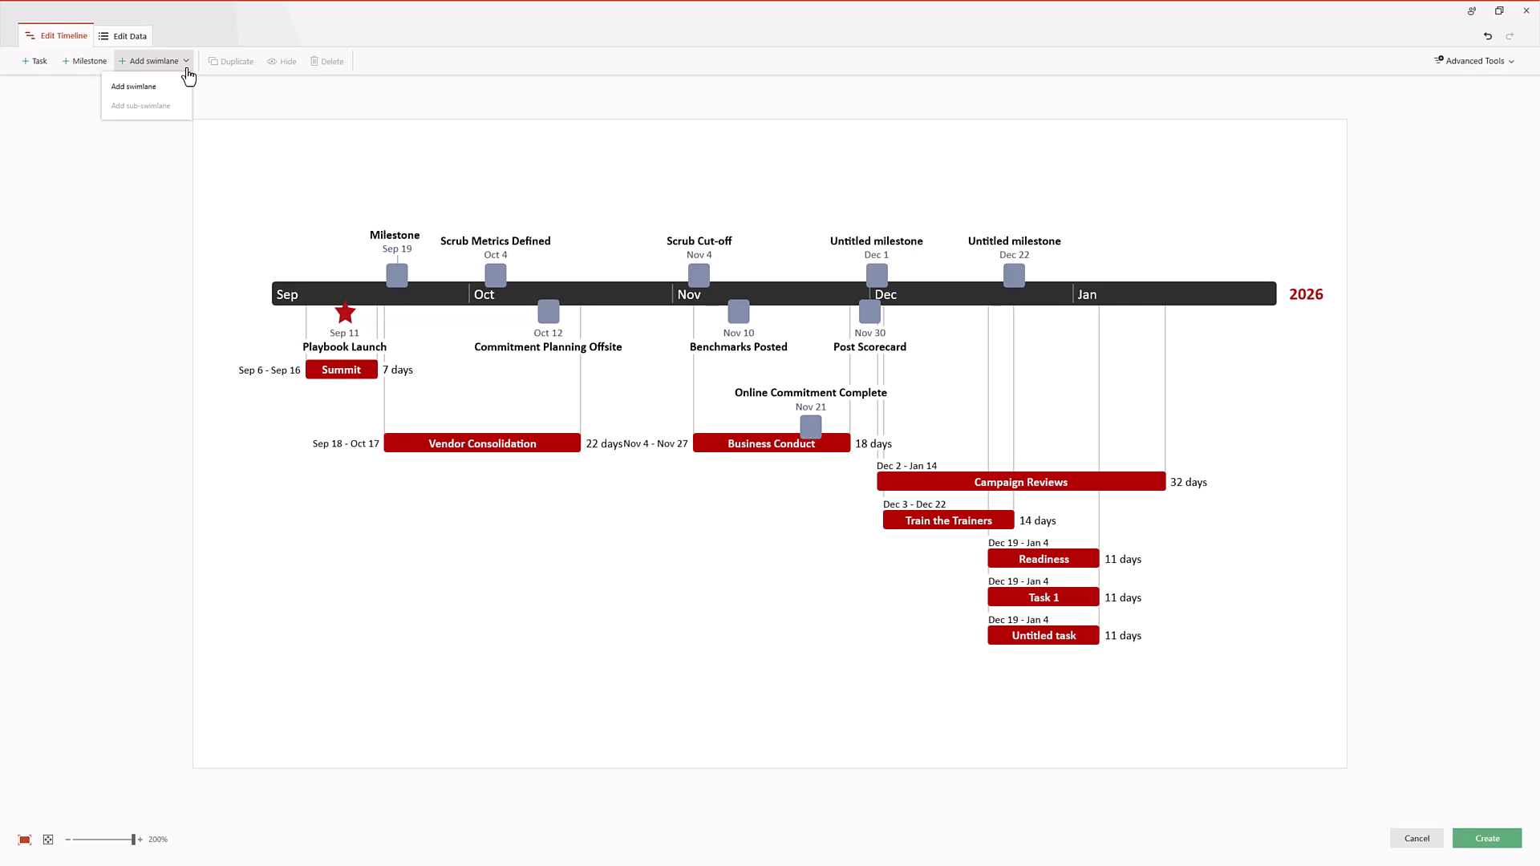
pyautogui.click(171, 87)
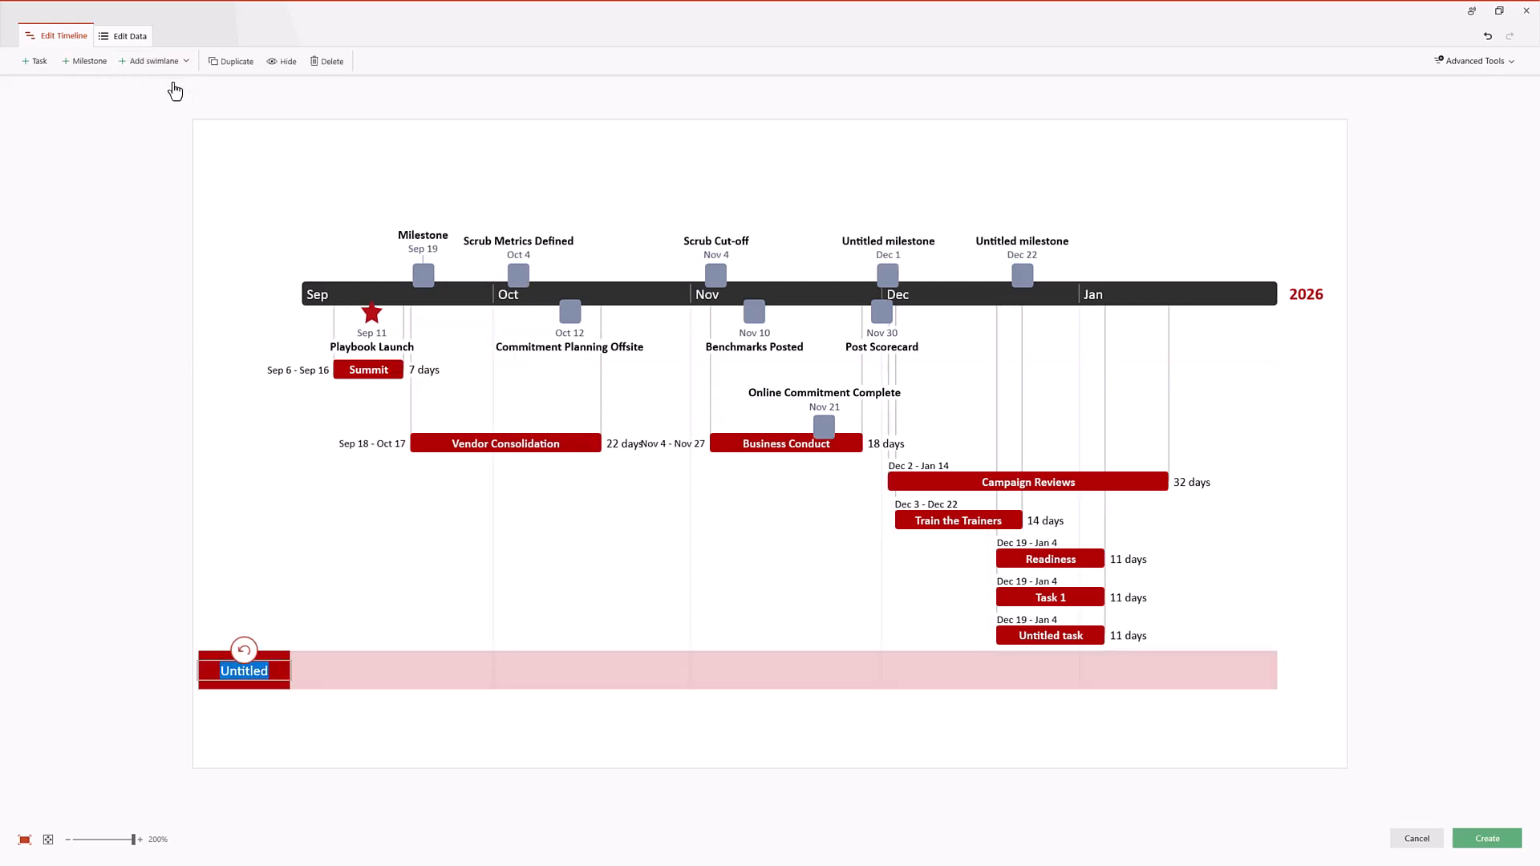
# Step: Add a second swimlane directly beneath the existing untitled swimlane
pyautogui.click(186, 61)
pyautogui.click(172, 87)
pyautogui.click(186, 61)
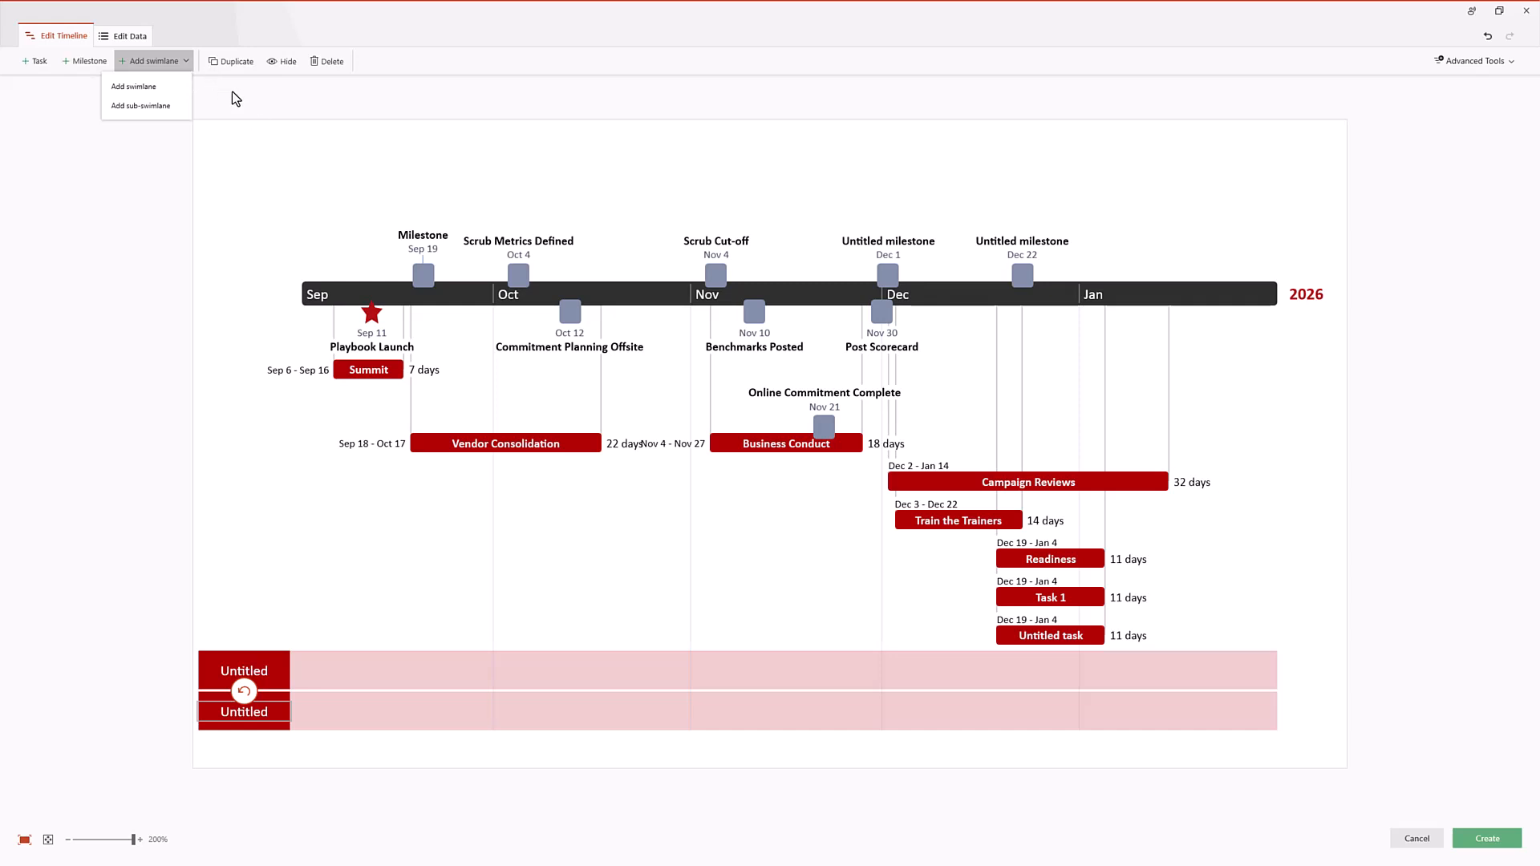
pyautogui.click(224, 111)
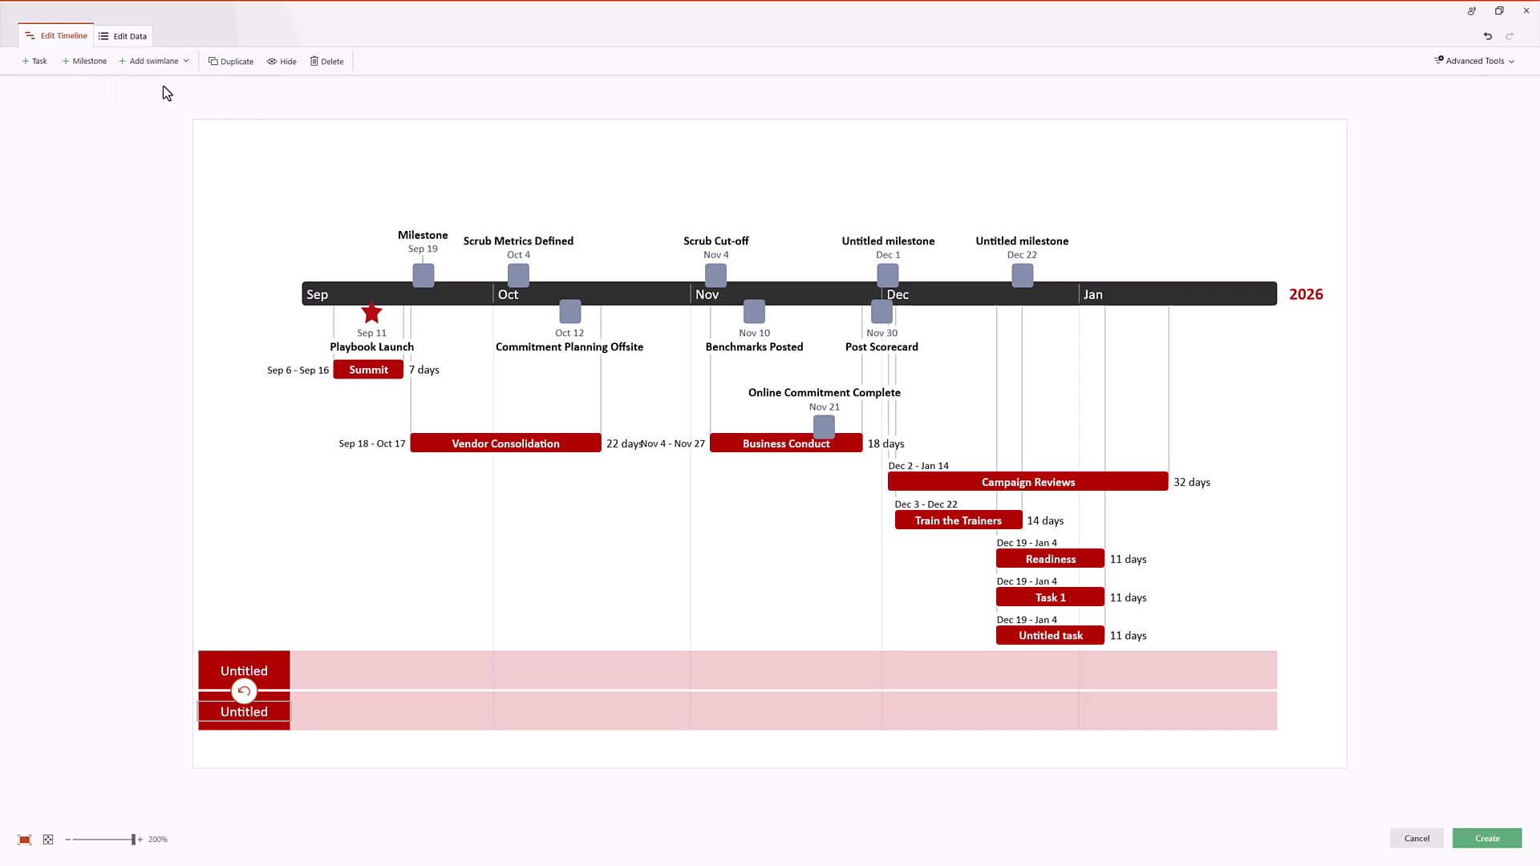
# Step: Add two sub-swimlanes to the first swimlane
pyautogui.click(187, 61)
pyautogui.click(222, 676)
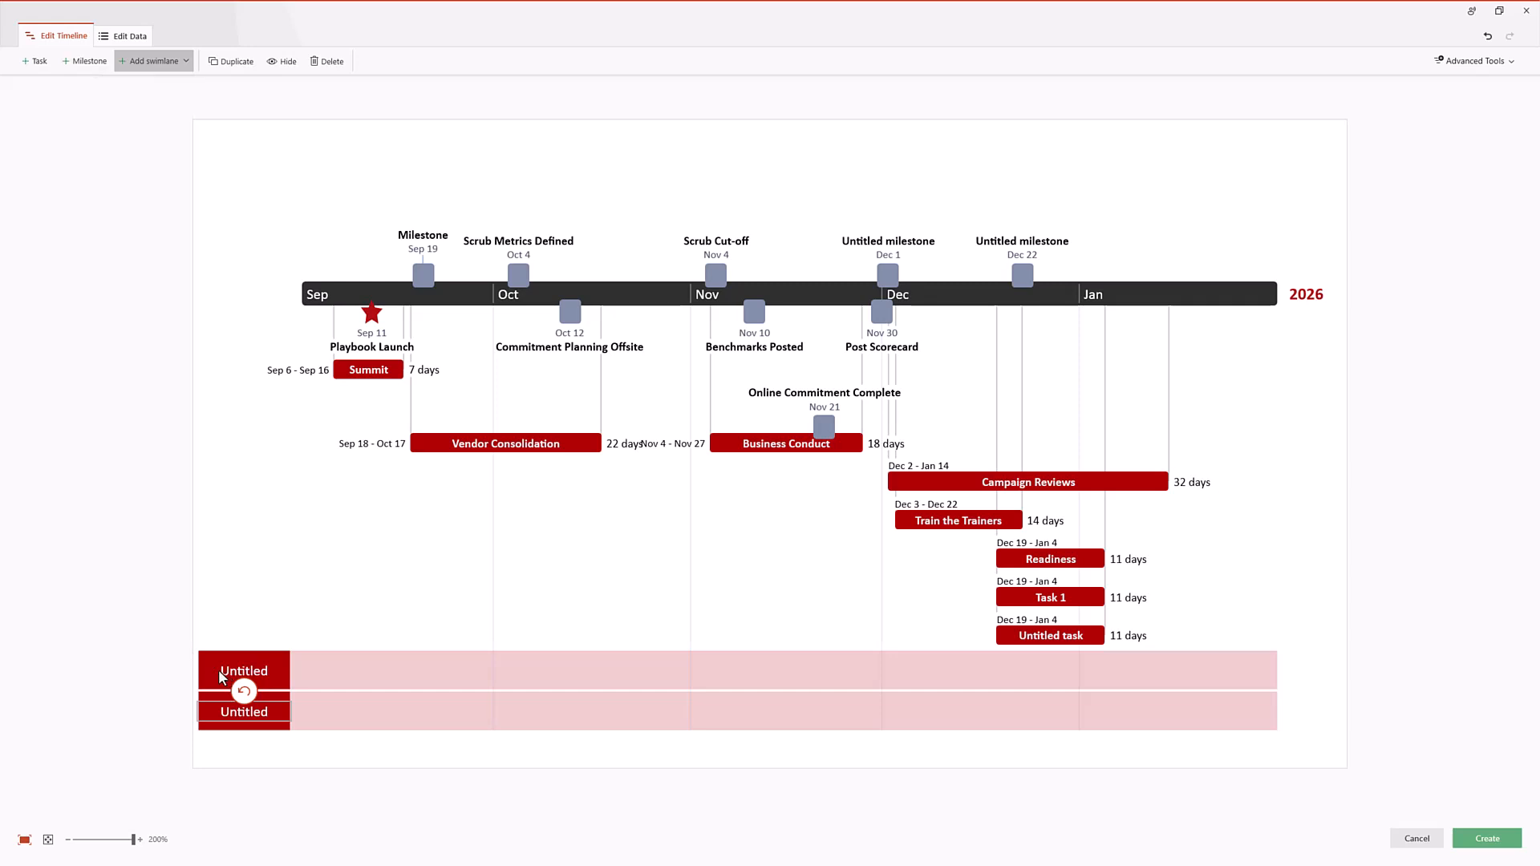
pyautogui.click(218, 674)
pyautogui.click(167, 65)
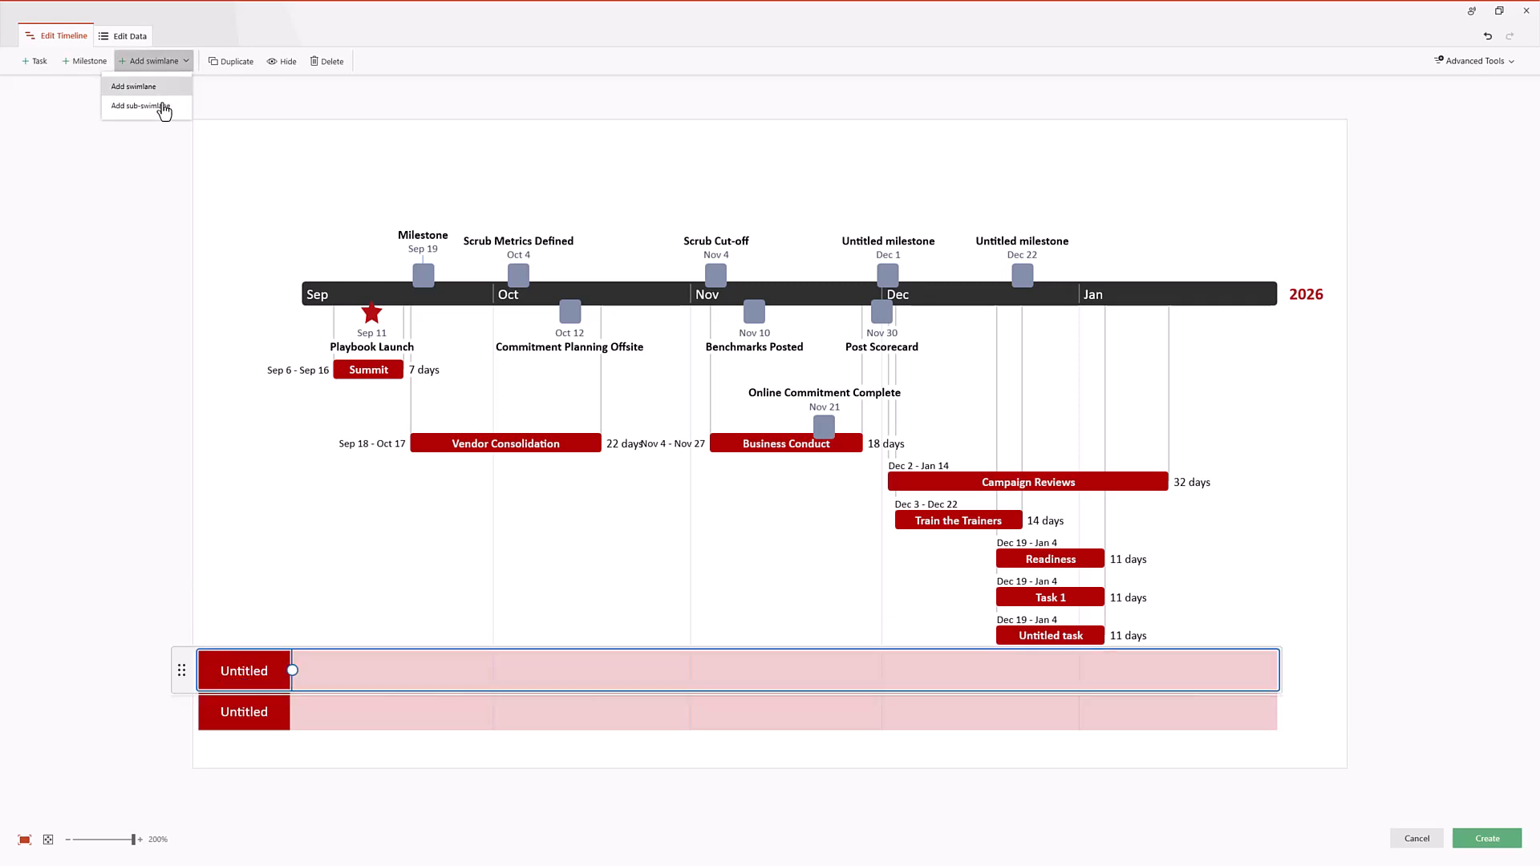
pyautogui.click(163, 106)
pyautogui.click(170, 64)
pyautogui.click(160, 110)
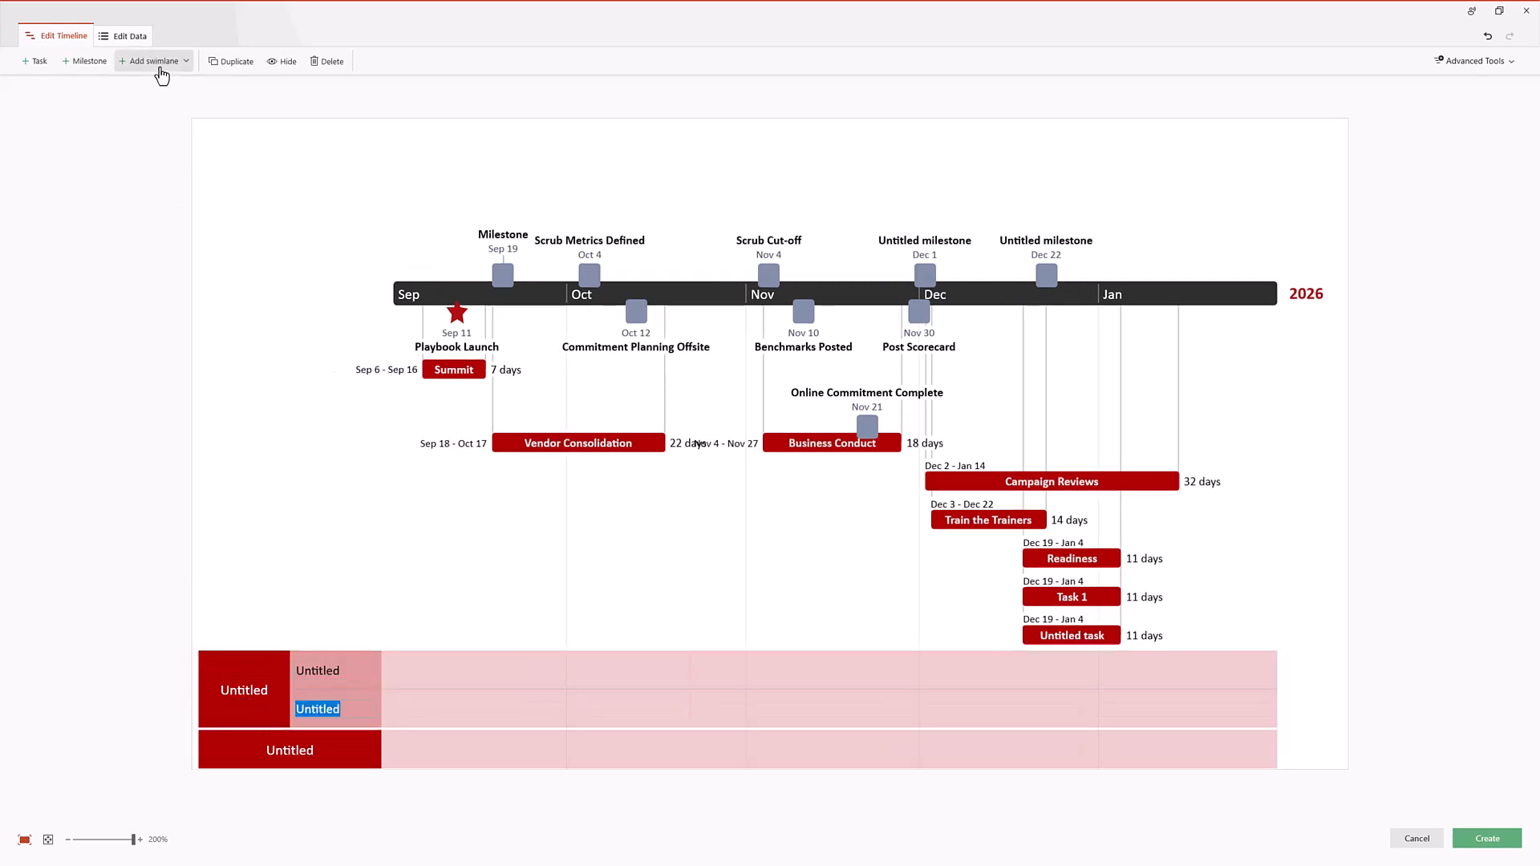
# Step: Add two sub-swimlanes to the second swimlane
pyautogui.click(228, 769)
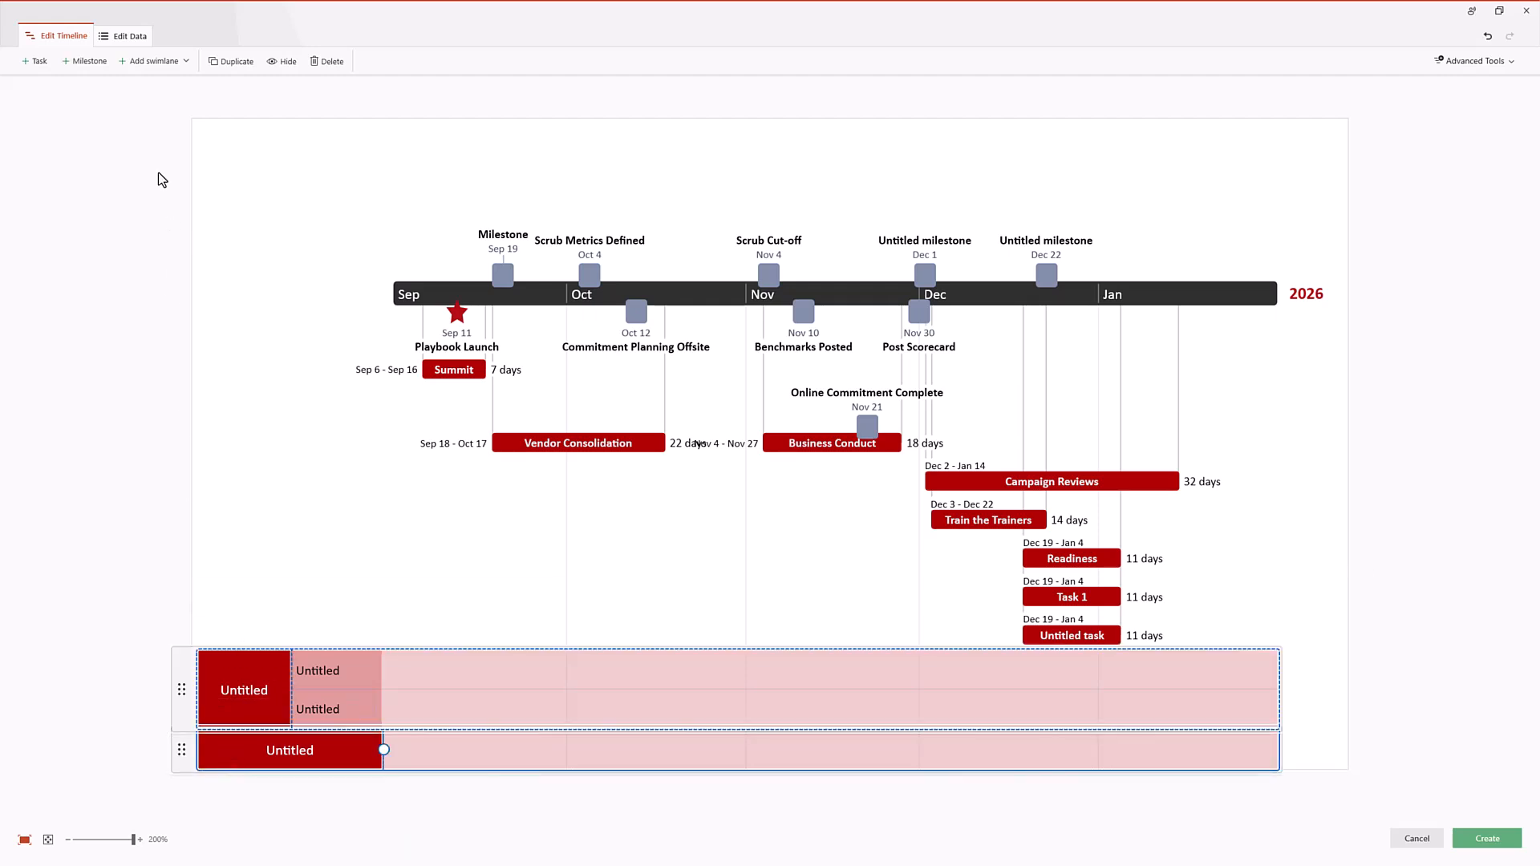
pyautogui.click(166, 62)
pyautogui.click(161, 106)
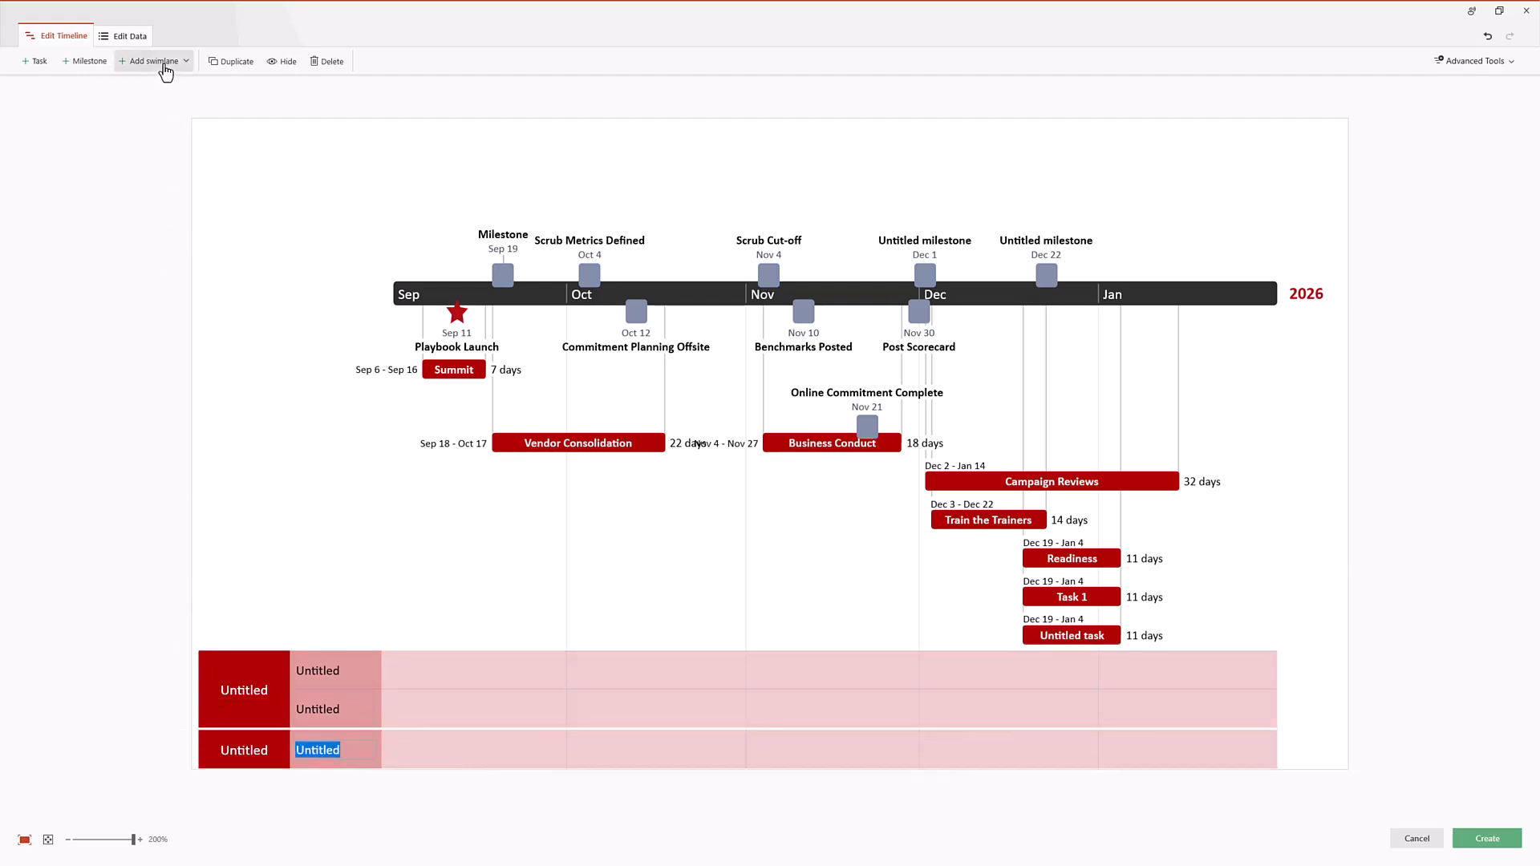
pyautogui.click(161, 61)
pyautogui.click(163, 107)
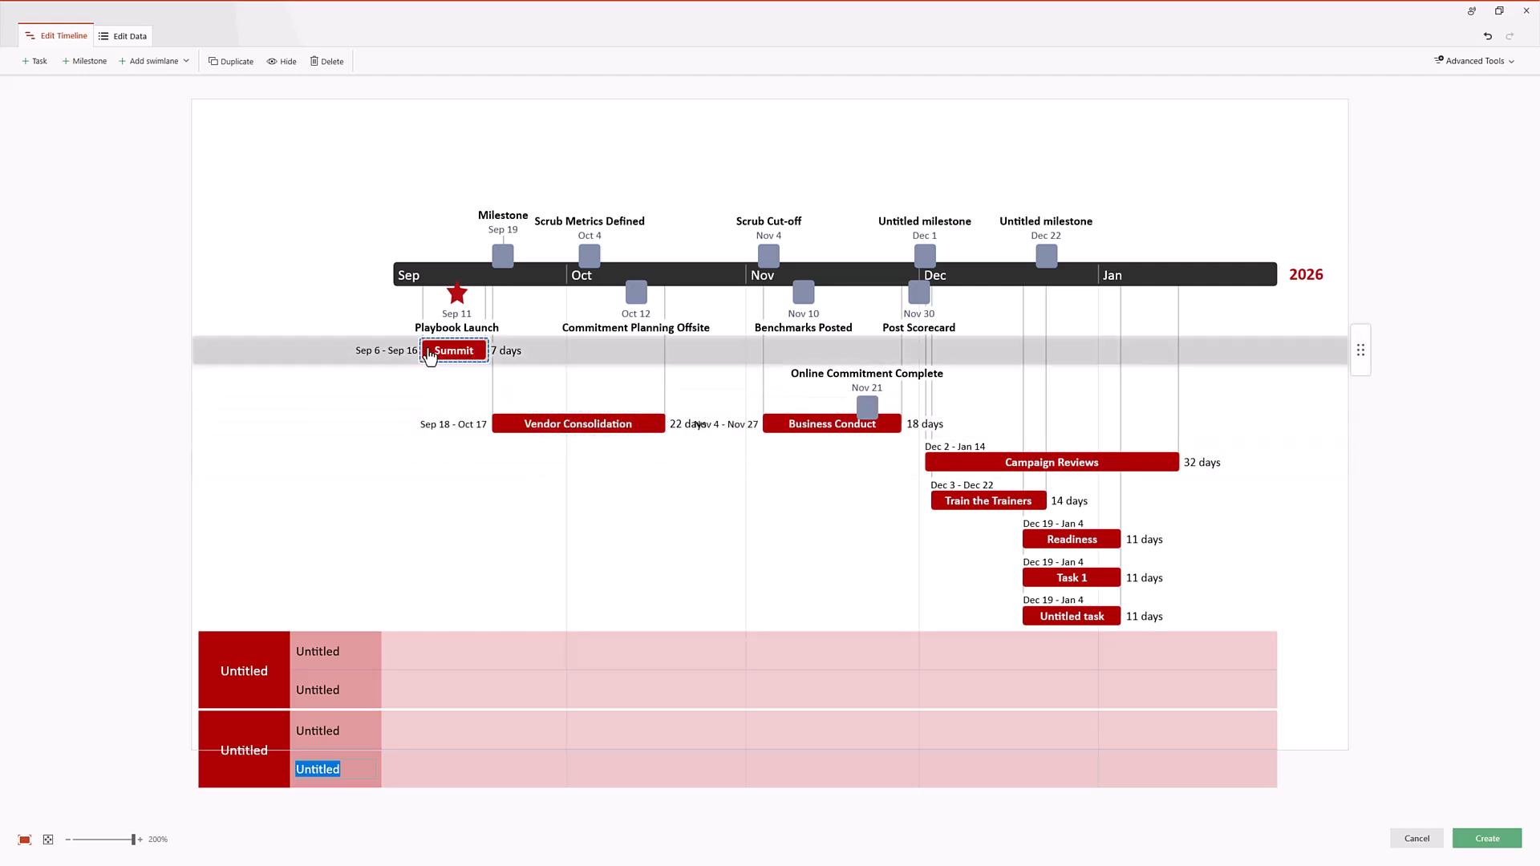
# Step: Move Summit into the first swimlane's upper sub-swimlane, and Vendor Consolidation and Business Conduct into its lower one
pyautogui.moveTo(426, 376); pyautogui.dragTo(425, 653)
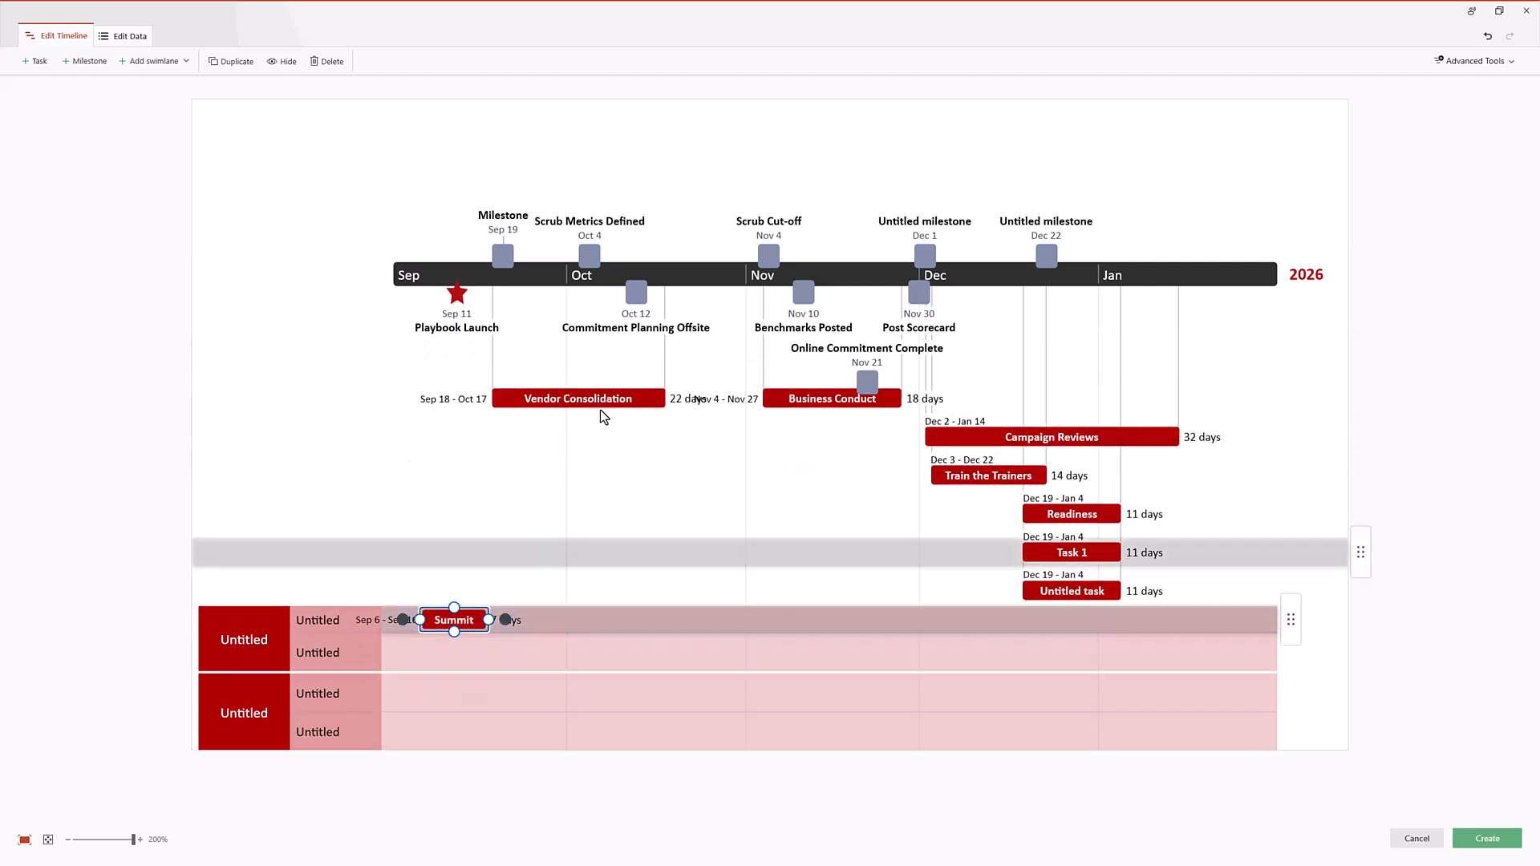
pyautogui.moveTo(511, 409); pyautogui.dragTo(510, 681)
pyautogui.moveTo(771, 422); pyautogui.dragTo(768, 677)
# Step: Move Campaign Reviews into the second swimlane's upper sub-swimlane, and Train the Trainers and Readiness into its lower one, with Readiness at Jan 16 - Feb 1
pyautogui.moveTo(942, 384); pyautogui.dragTo(941, 679)
pyautogui.moveTo(1039, 383); pyautogui.dragTo(1066, 677)
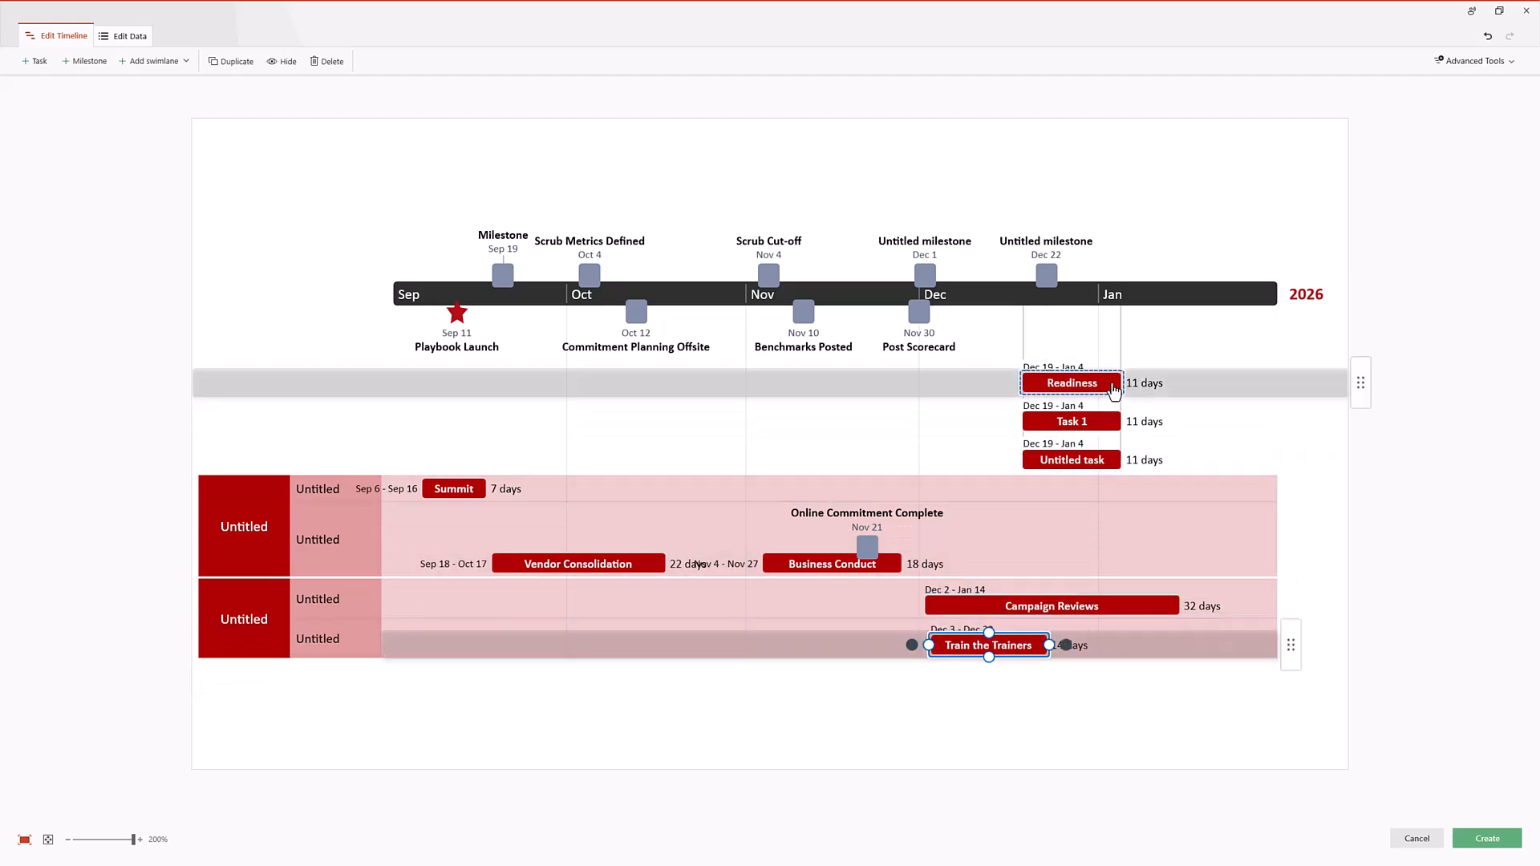
pyautogui.moveTo(1113, 390); pyautogui.dragTo(1275, 384)
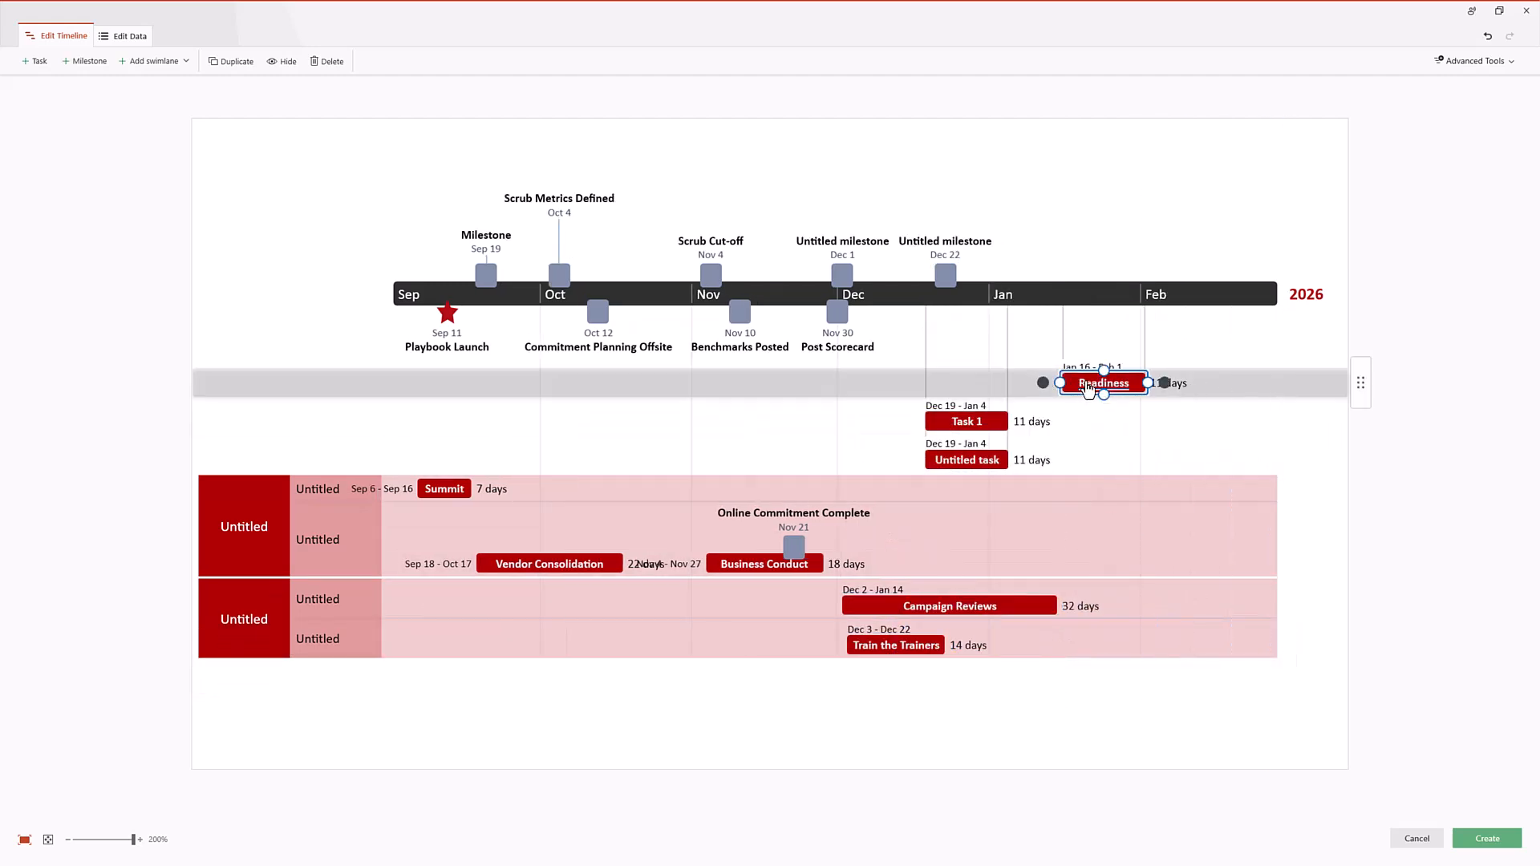
pyautogui.moveTo(1089, 390); pyautogui.dragTo(1109, 607)
# Step: Place Task 1 and the untitled task above the timeband, with Task 1 at Jan 13 - Jan 29
pyautogui.moveTo(994, 384); pyautogui.dragTo(1180, 608)
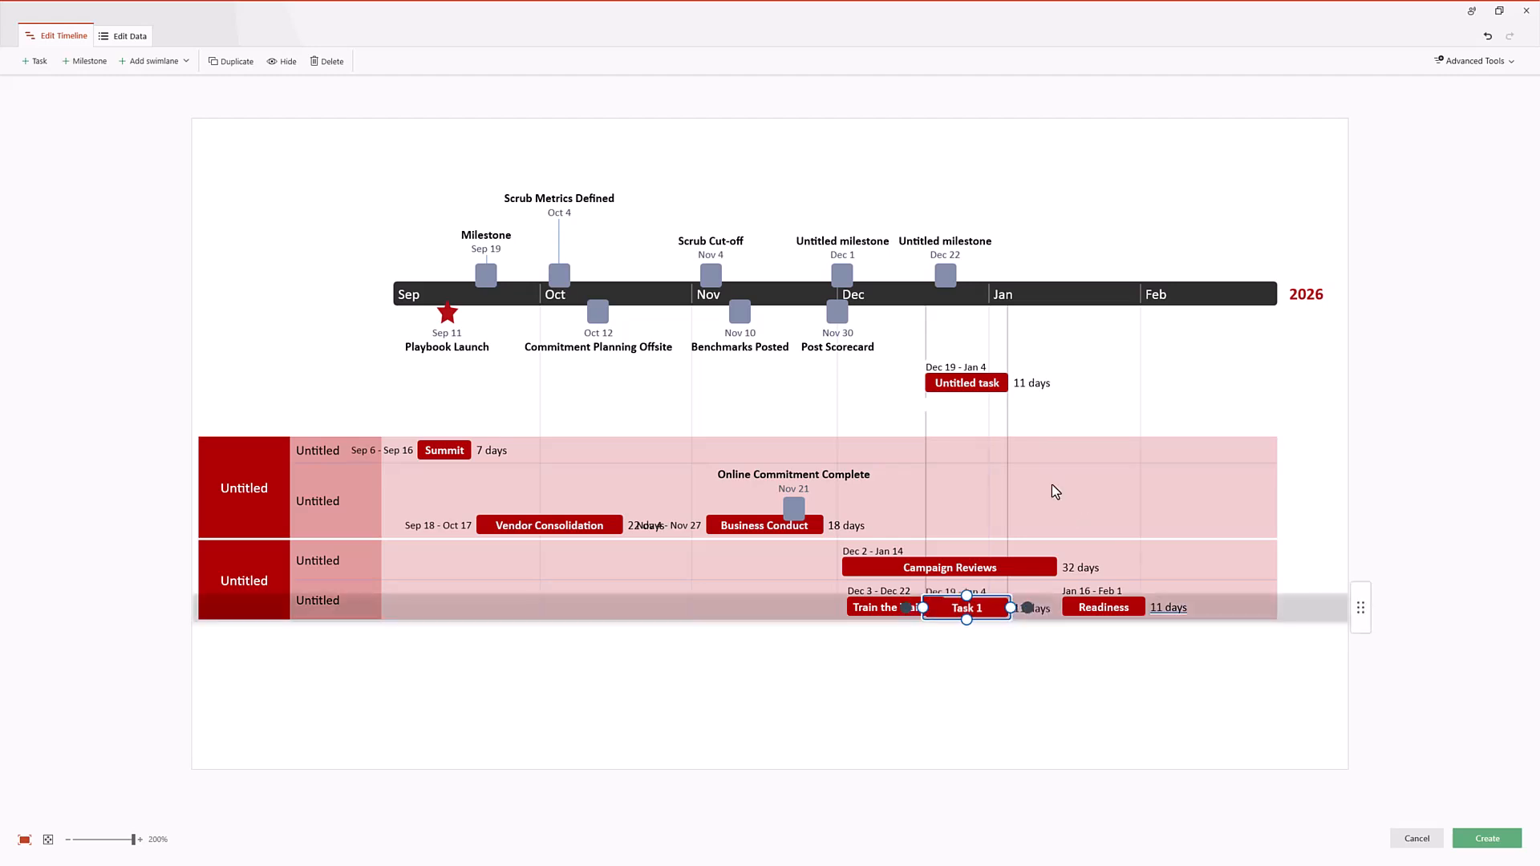
pyautogui.moveTo(999, 384); pyautogui.dragTo(1012, 165)
pyautogui.moveTo(1000, 383); pyautogui.dragTo(1013, 178)
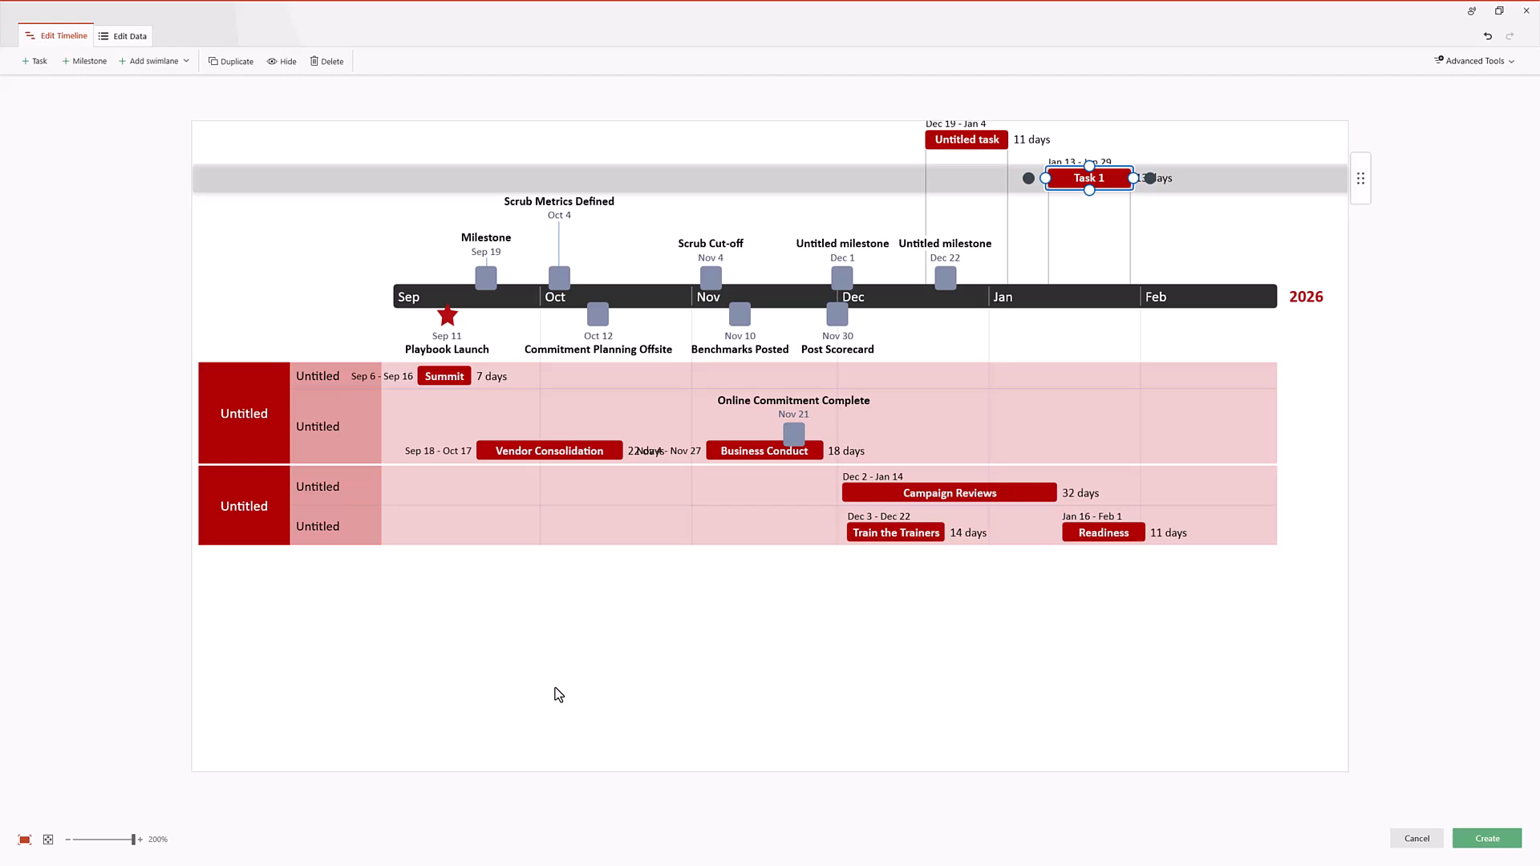
pyautogui.click(548, 653)
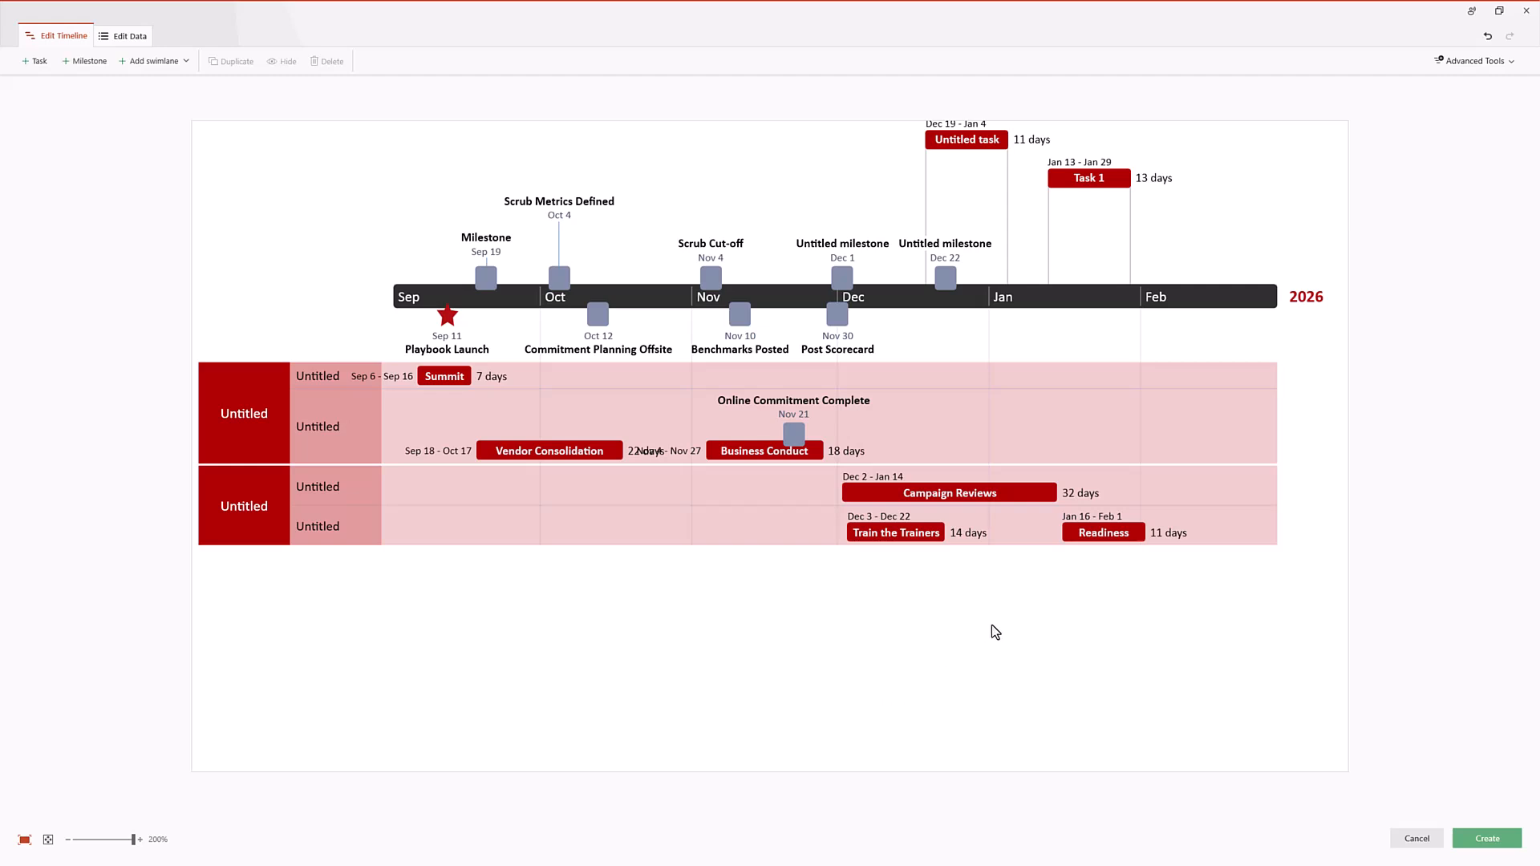
# Step: Duplicate the Campaign Reviews task within its sub-swimlane, keeping the copy's name
pyautogui.click(1033, 497)
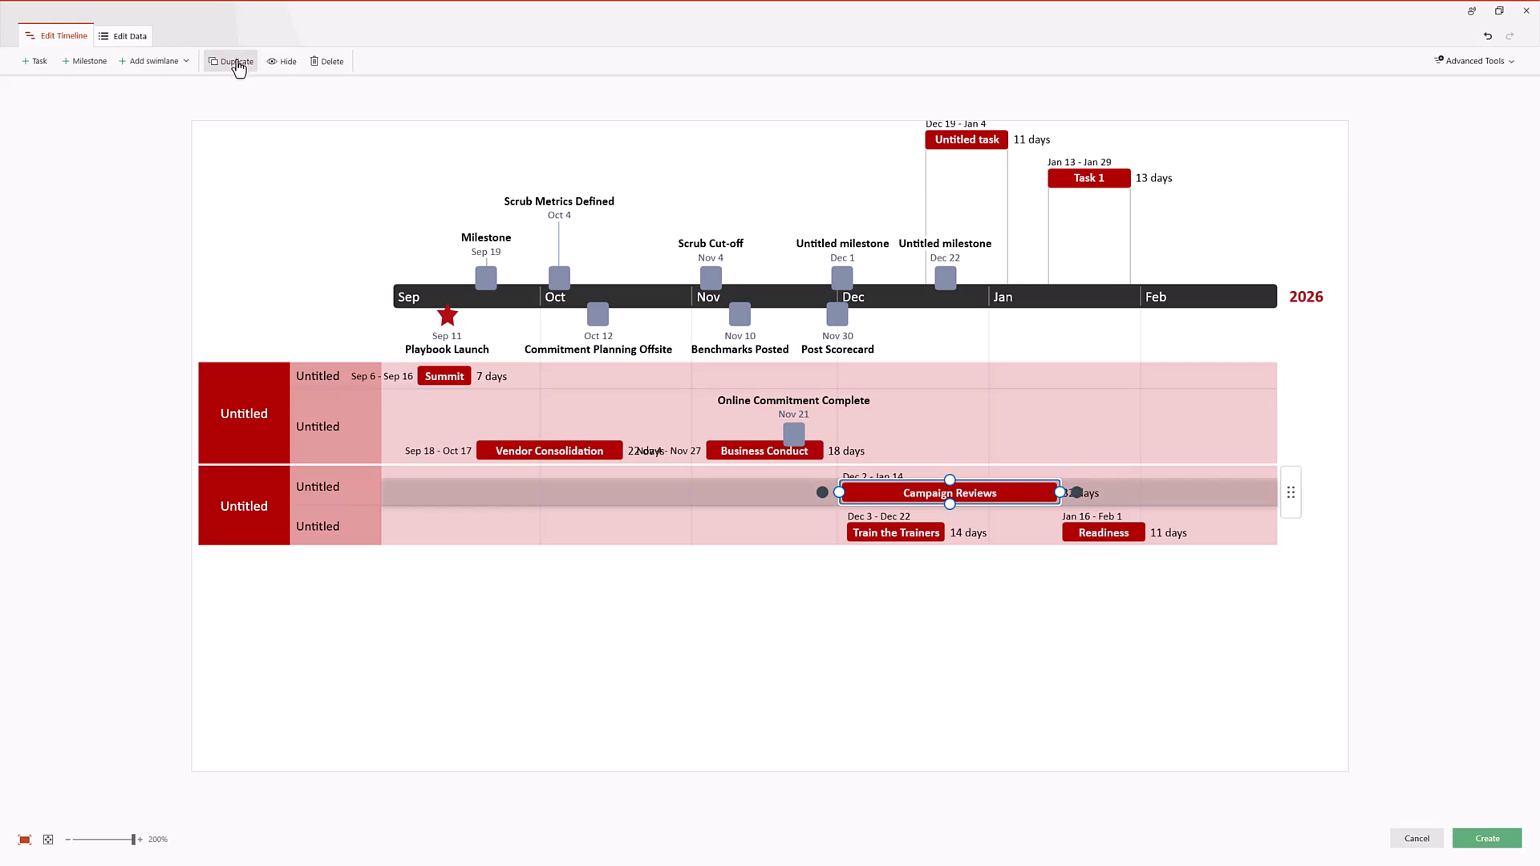
pyautogui.click(237, 64)
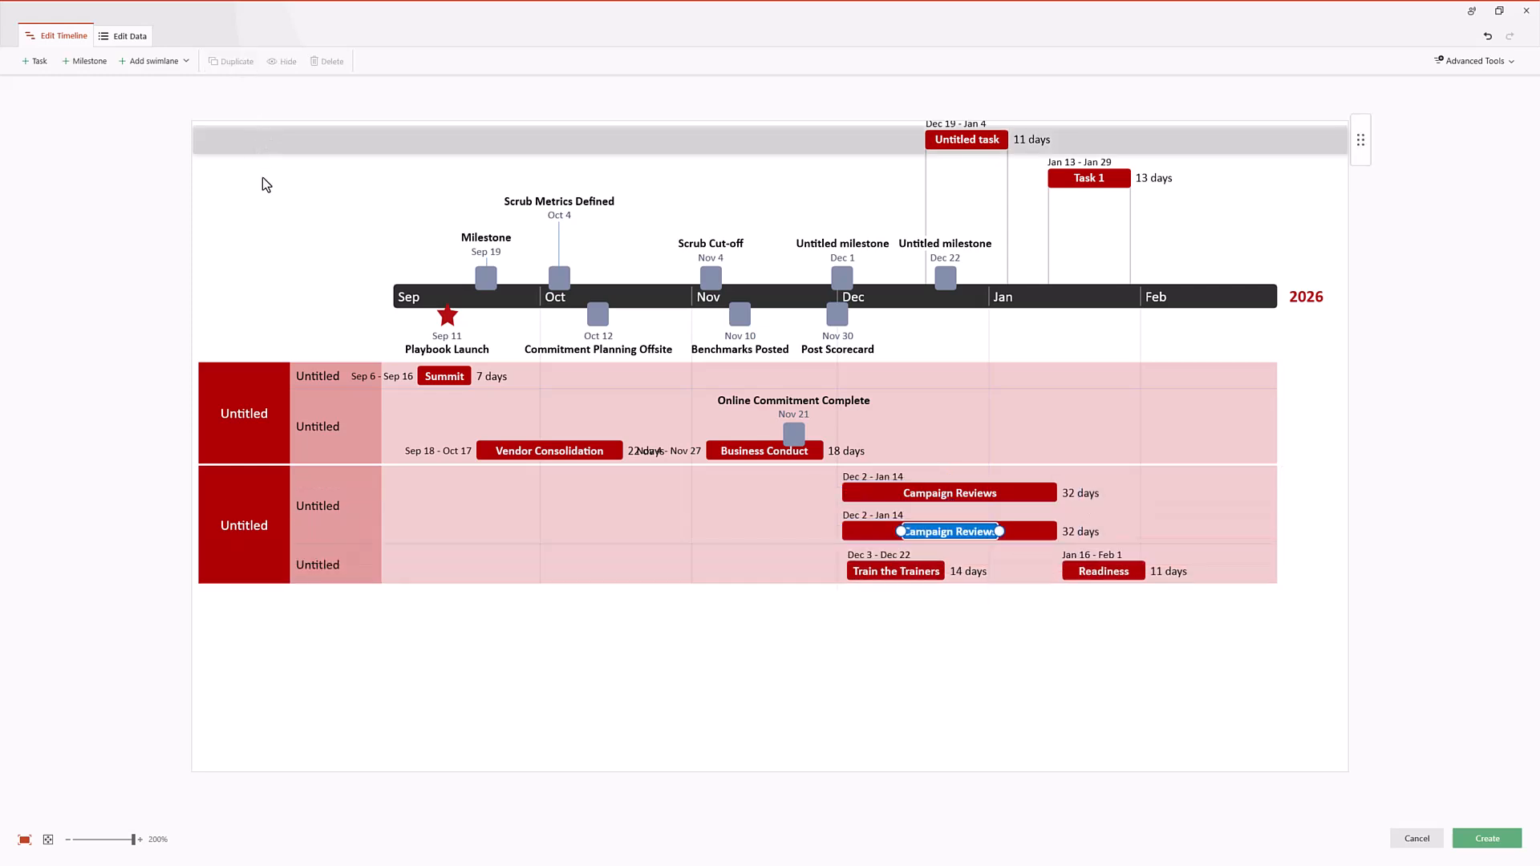
pyautogui.click(265, 200)
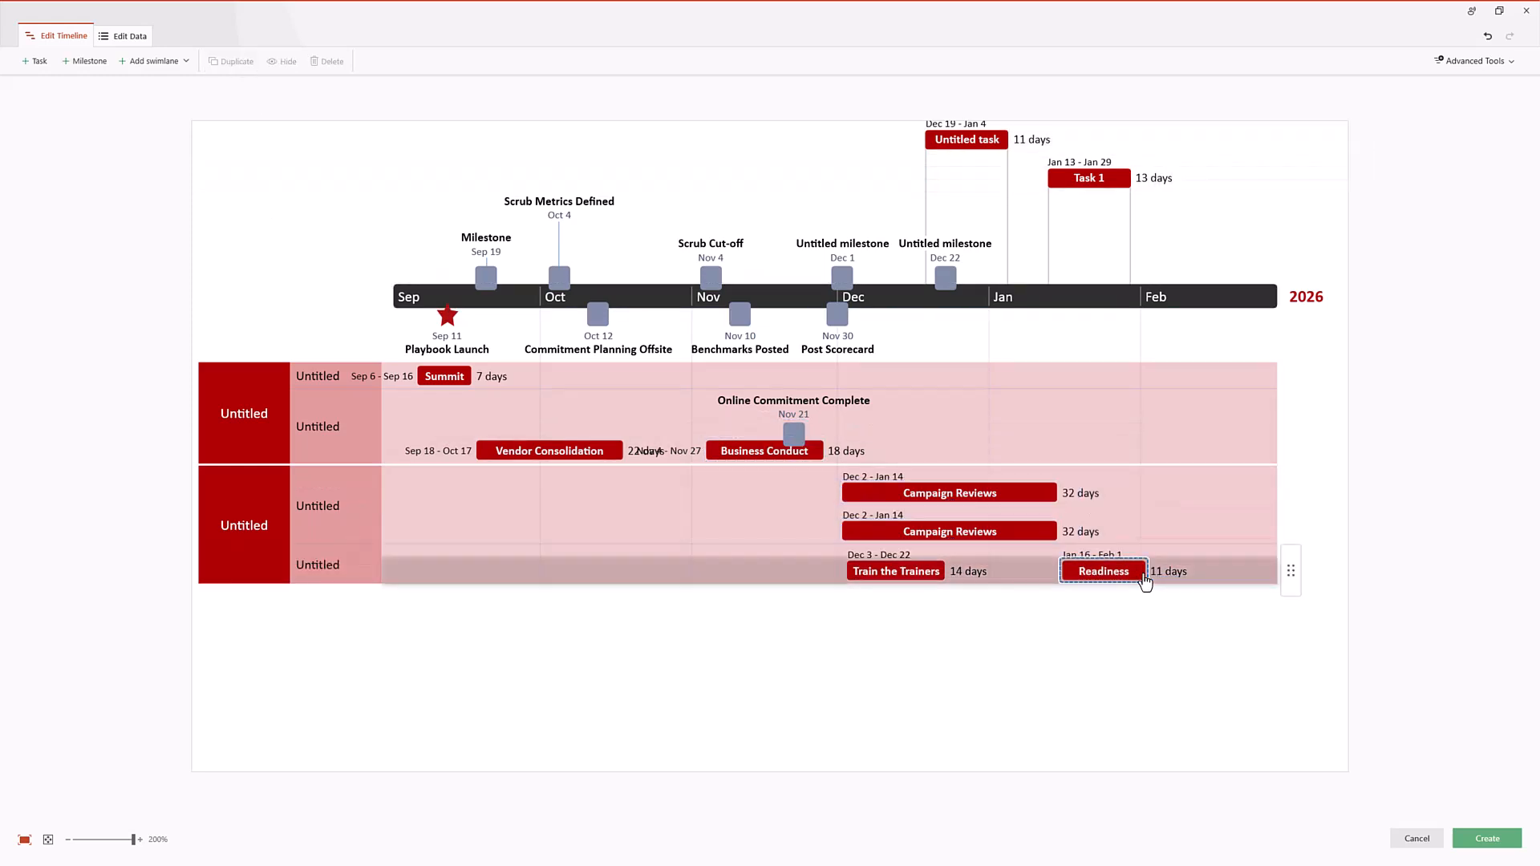
# Step: Hide the Readiness task in the second swimlane's lower sub-swimlane
pyautogui.click(1143, 574)
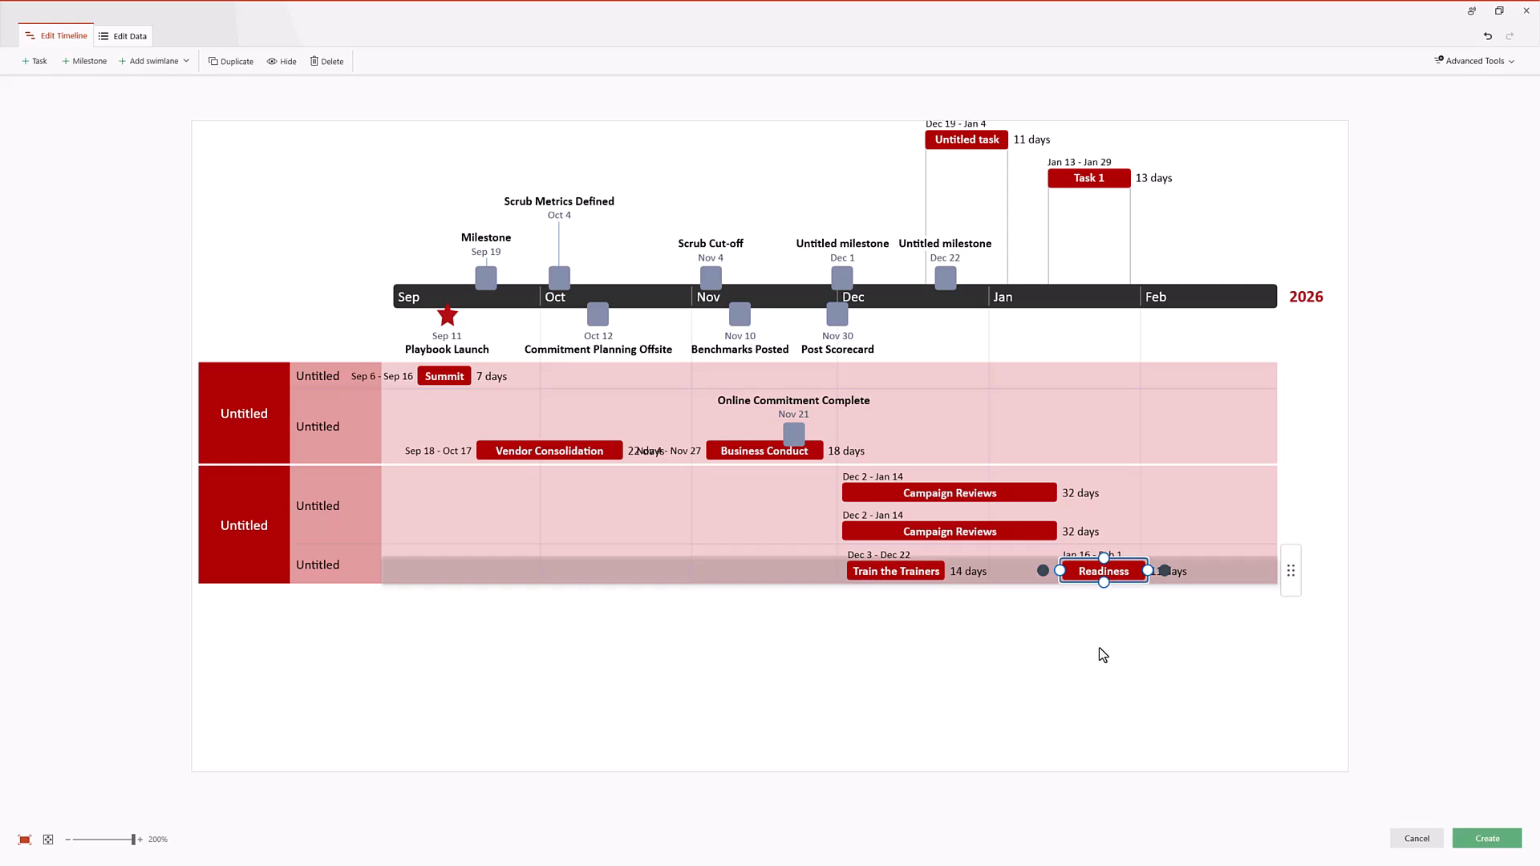
pyautogui.click(281, 63)
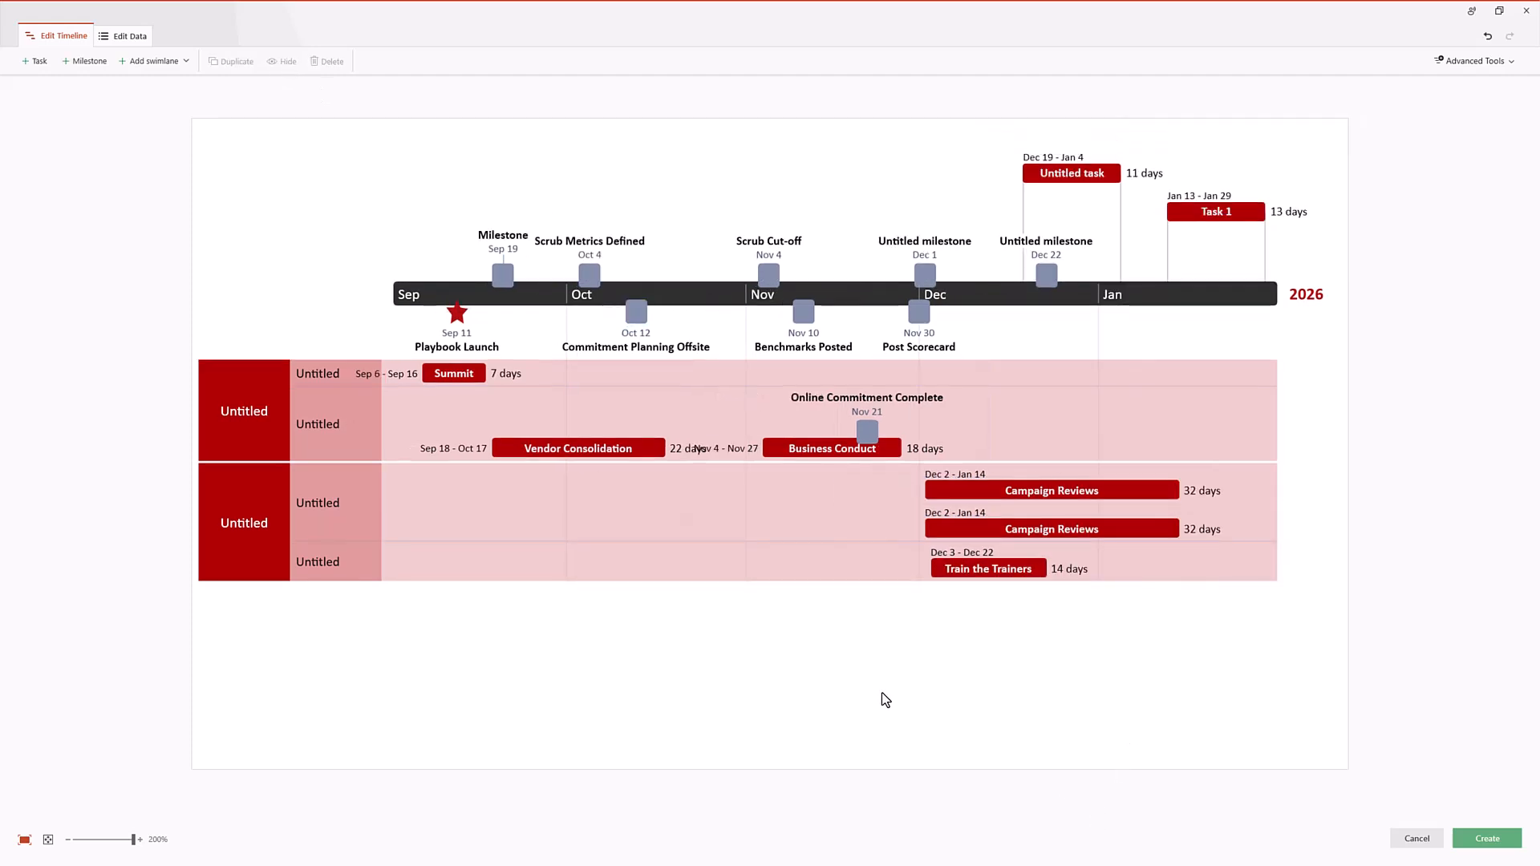
# Step: Delete Task 1 from above the timeband
pyautogui.click(1043, 575)
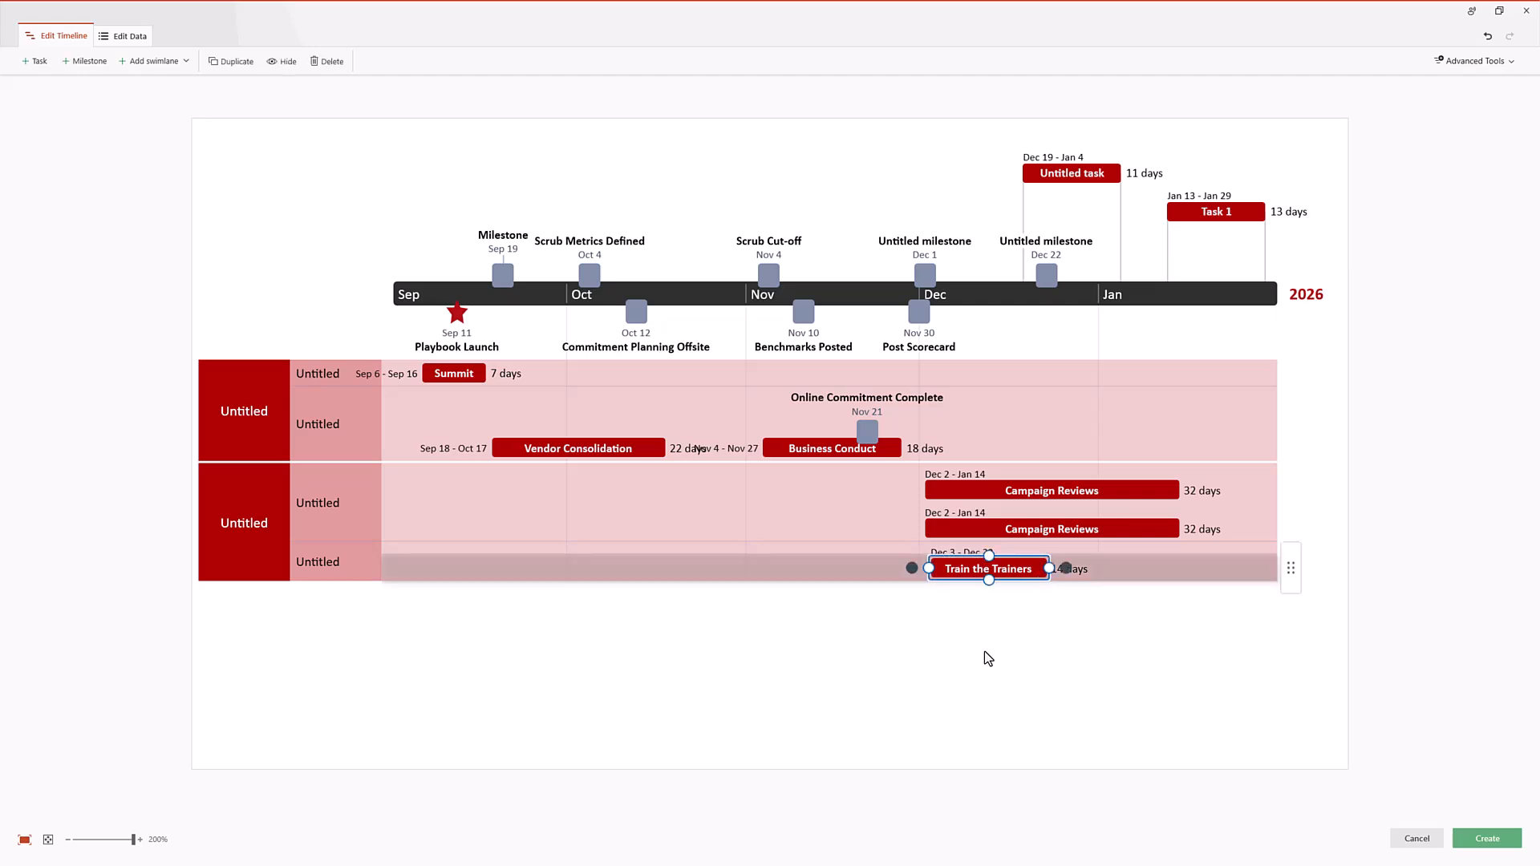
pyautogui.click(1148, 535)
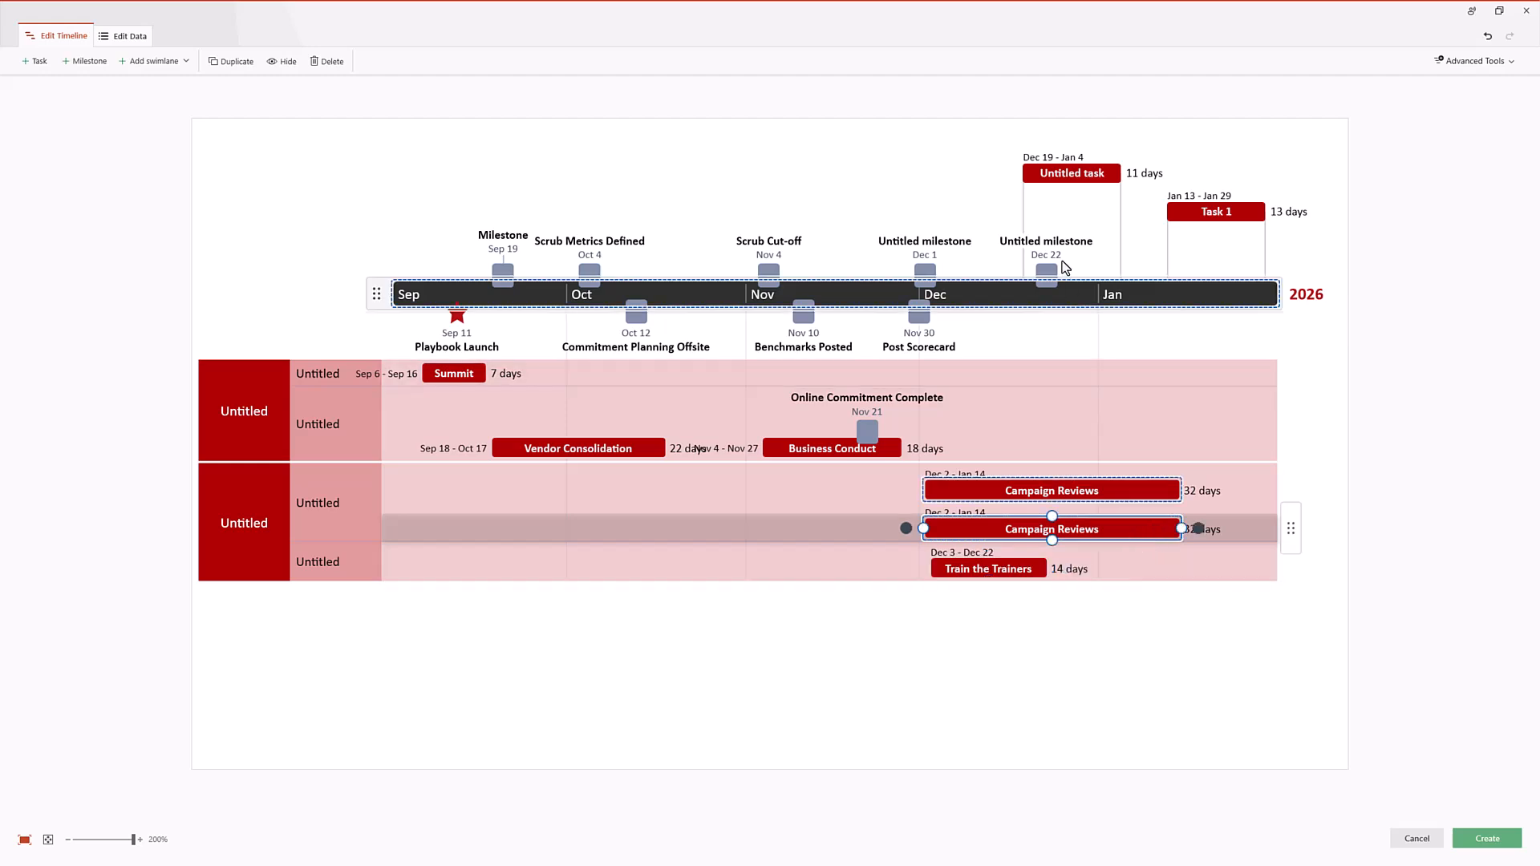
pyautogui.click(1218, 213)
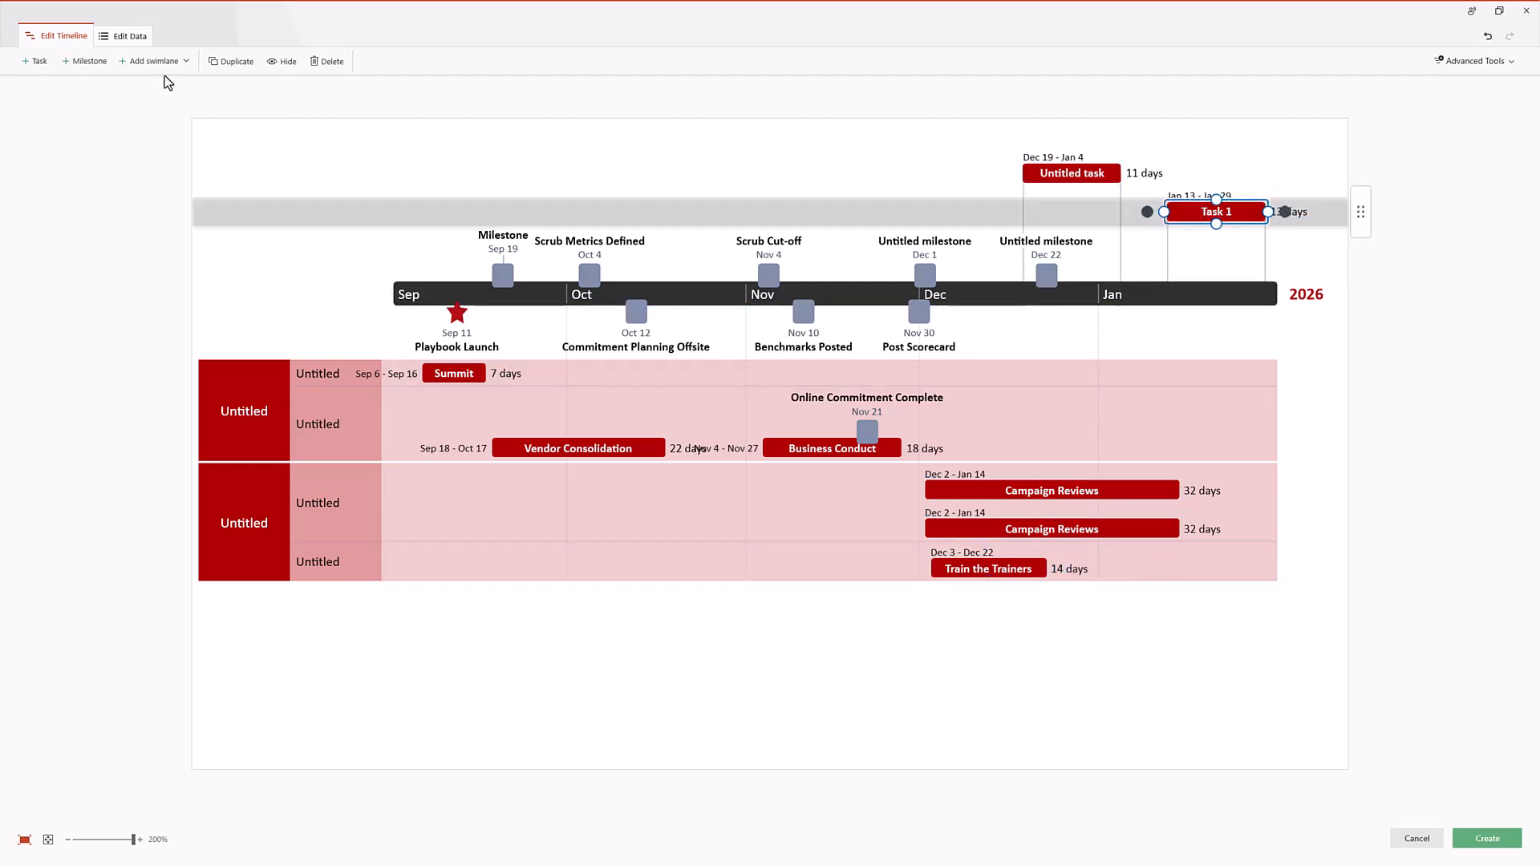
pyautogui.click(331, 61)
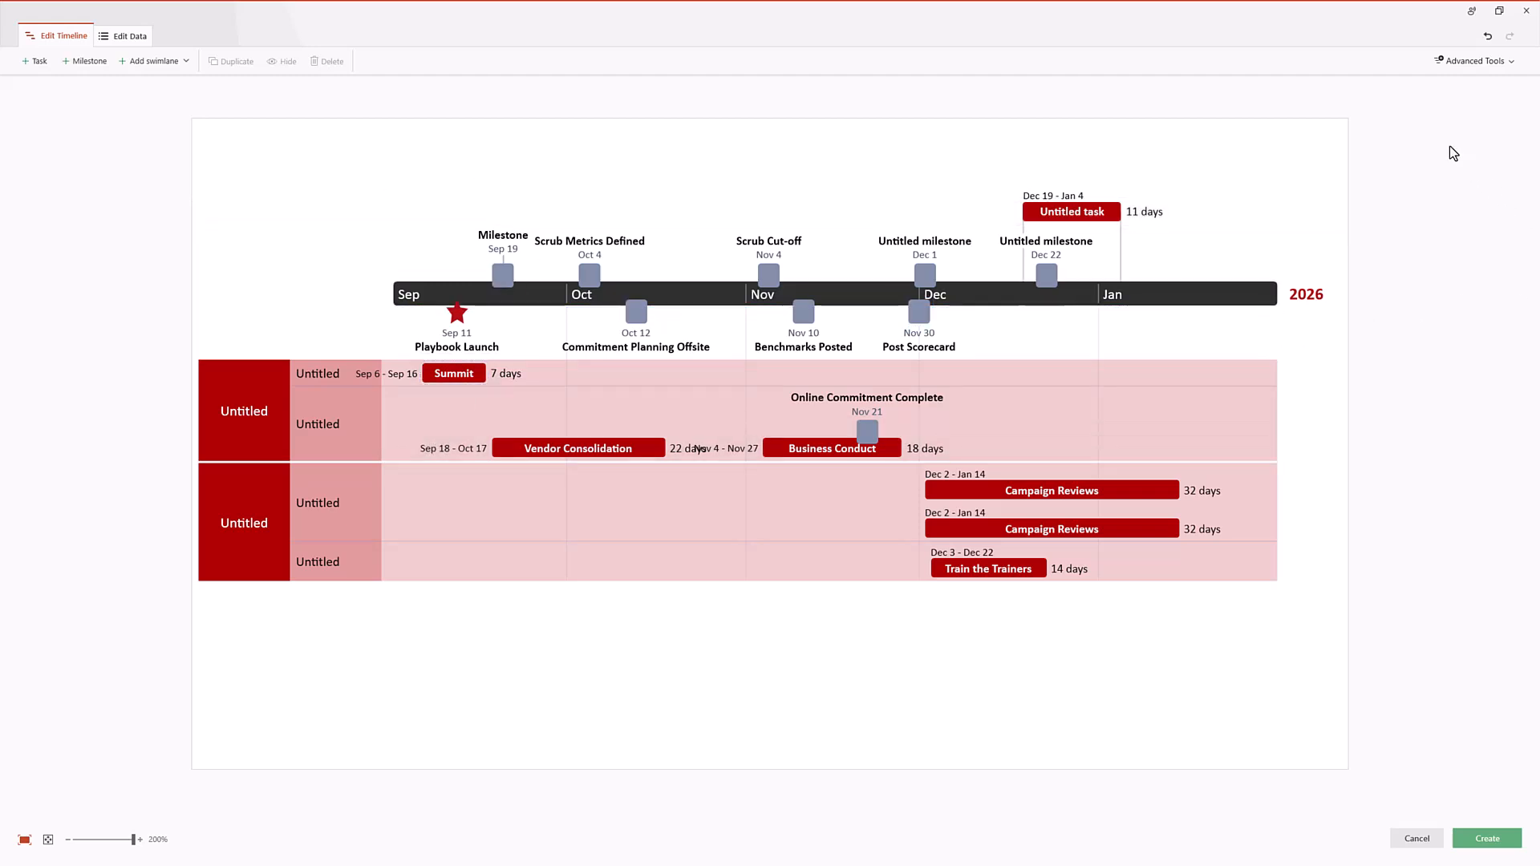
# Step: Create a dependency from the end of the Summit task to the start of Vendor Consolidation
pyautogui.click(1511, 71)
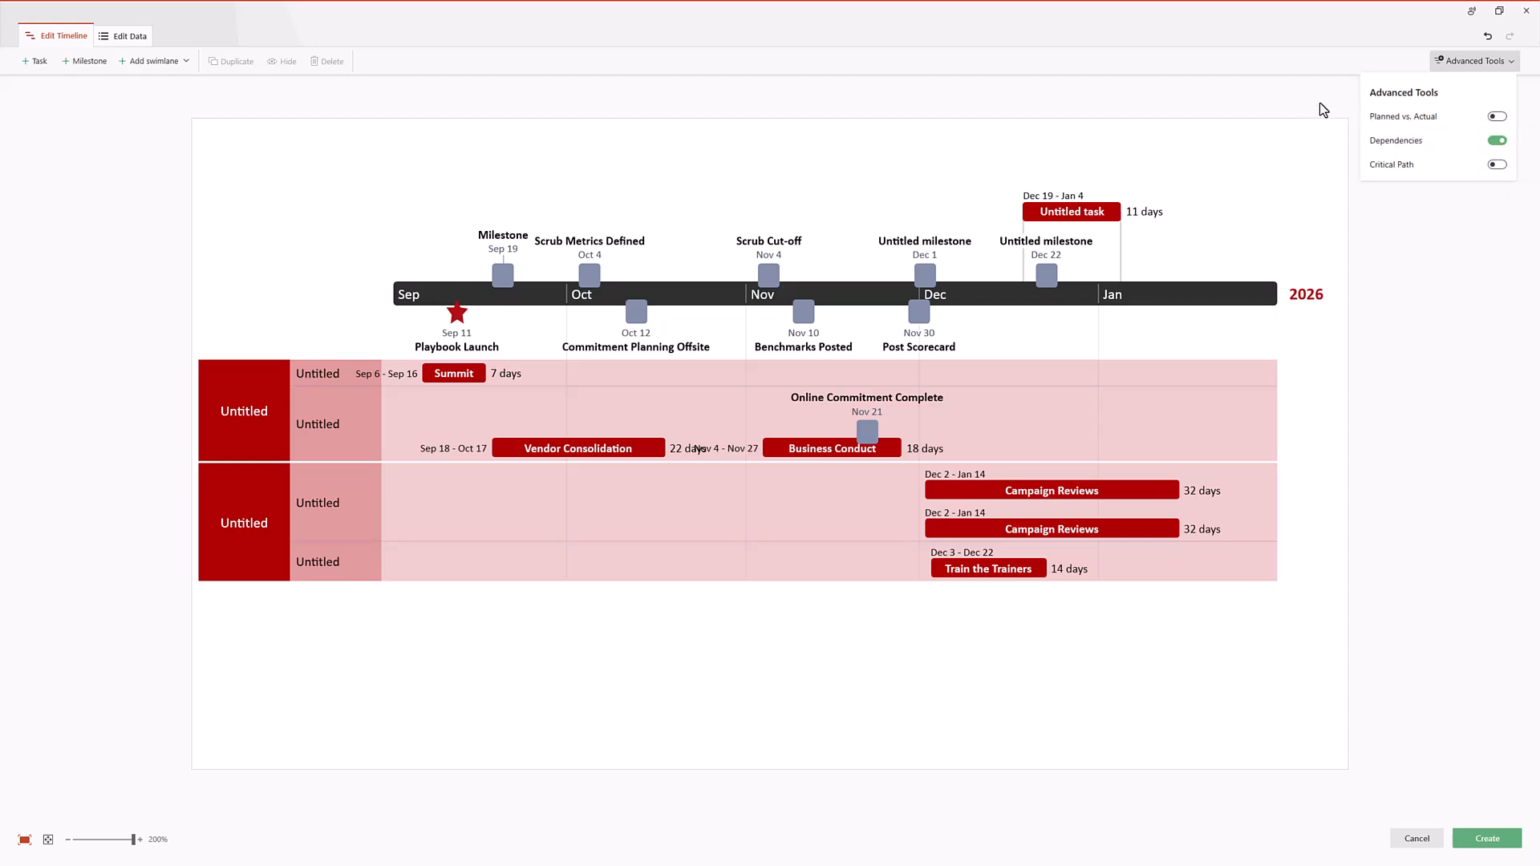
pyautogui.click(499, 461)
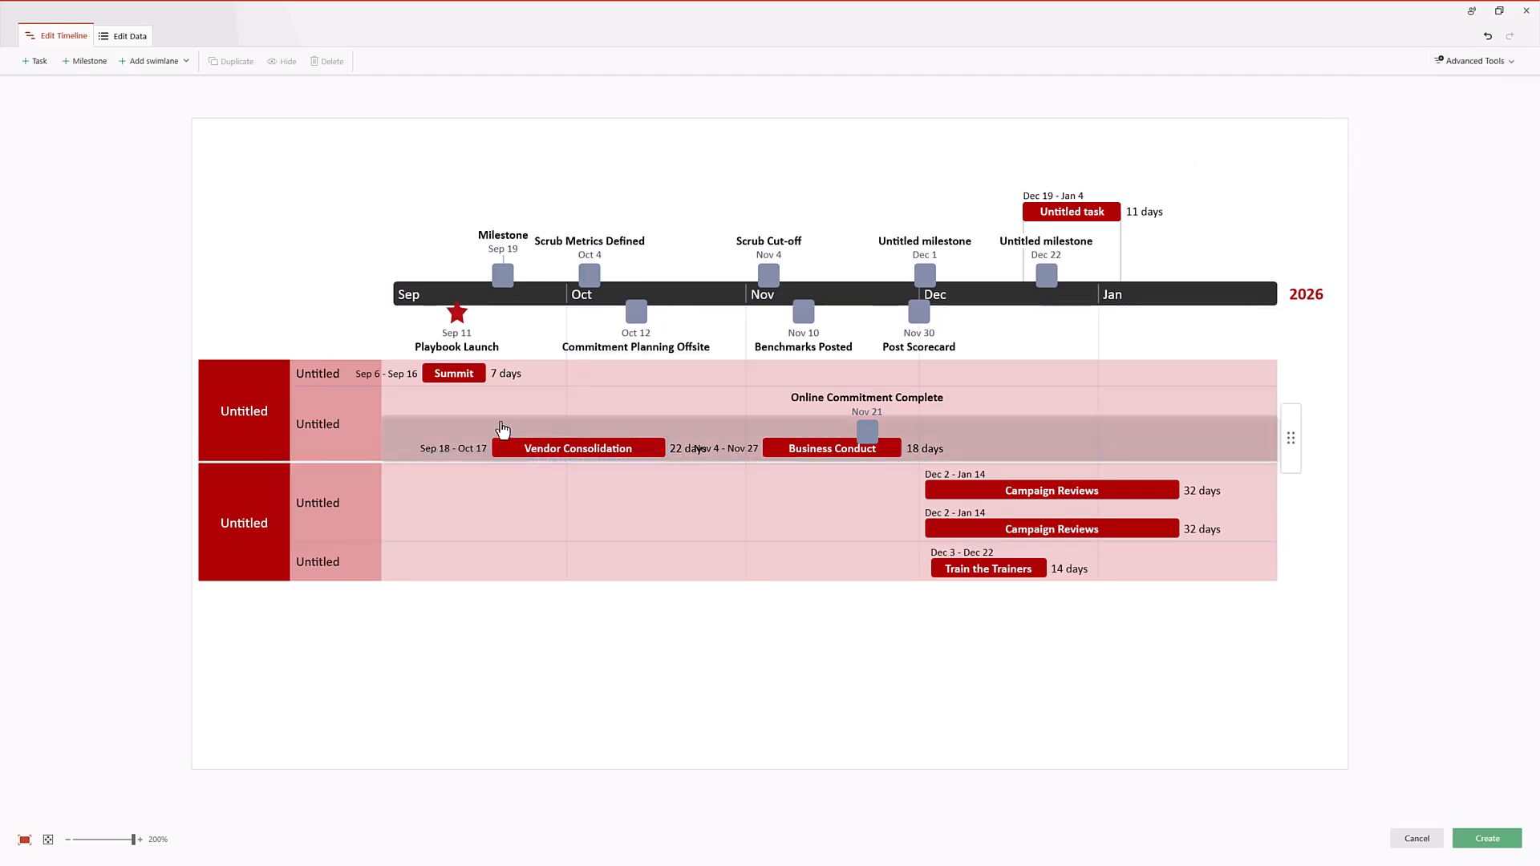
pyautogui.click(477, 379)
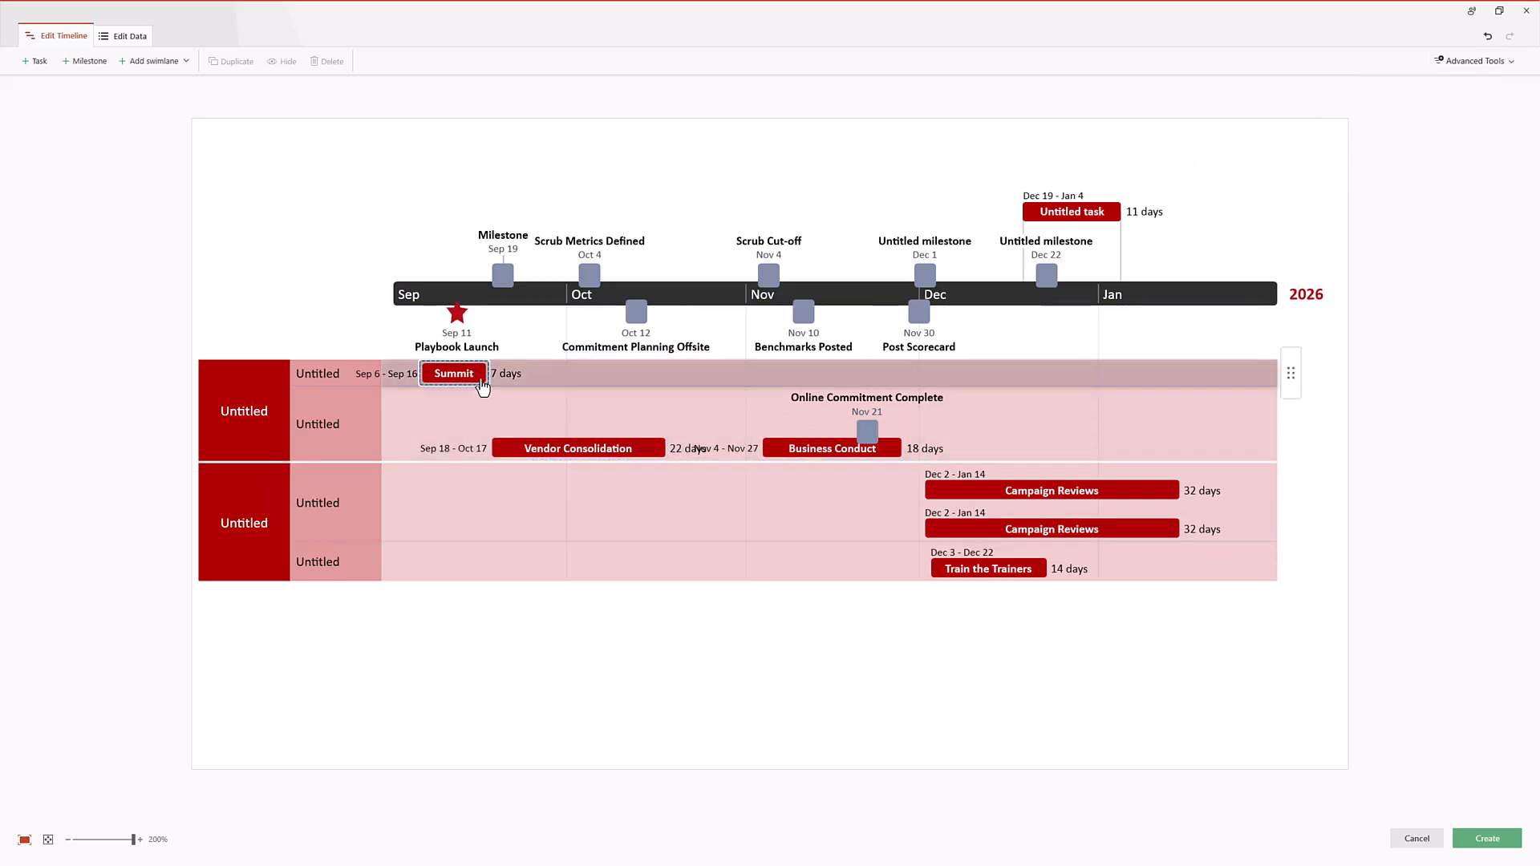
pyautogui.click(482, 386)
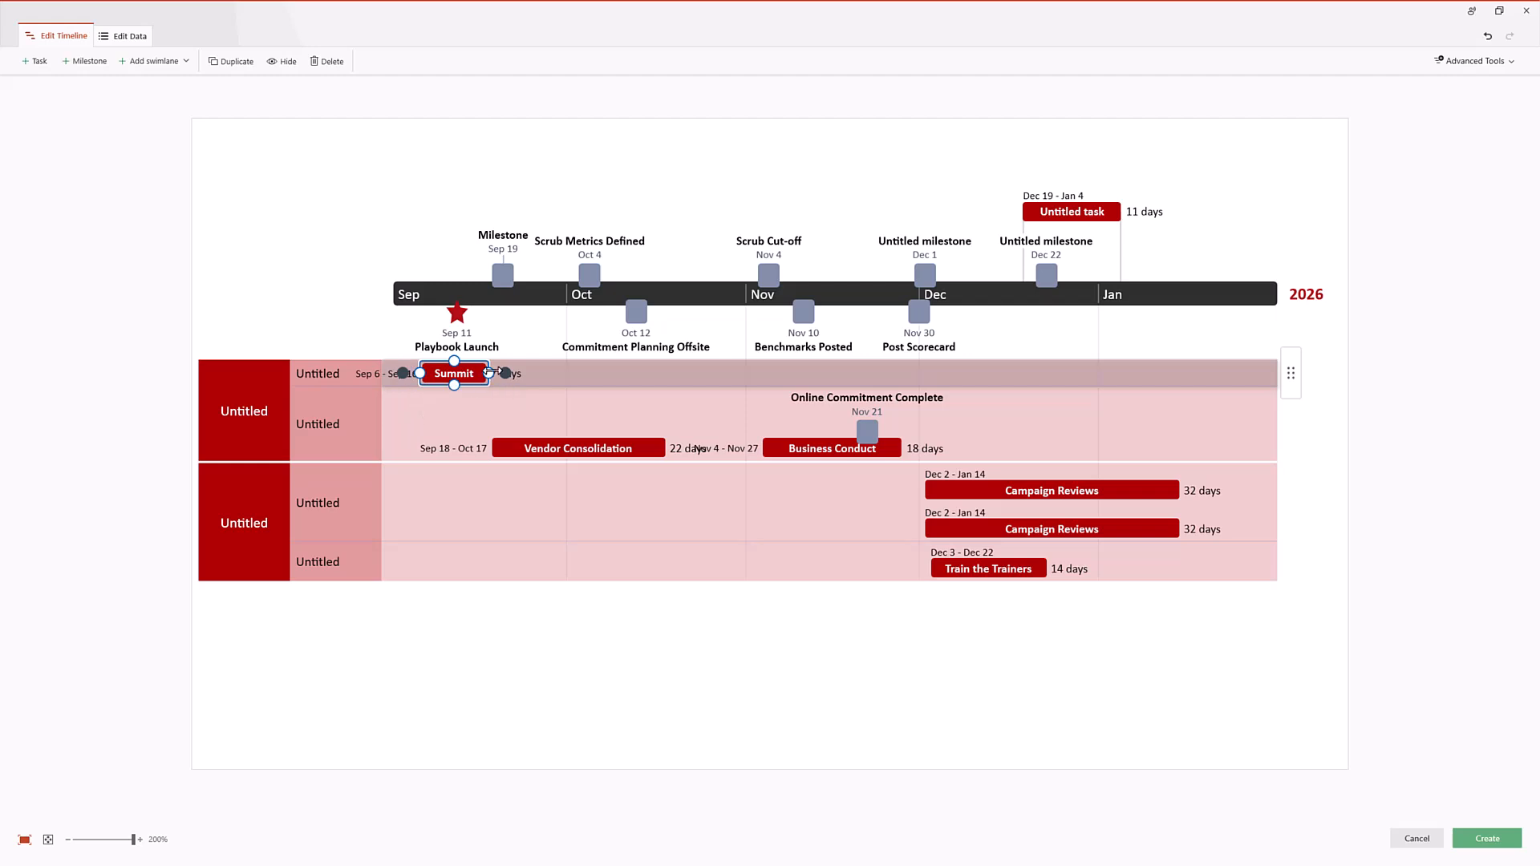
pyautogui.moveTo(505, 373); pyautogui.dragTo(491, 448)
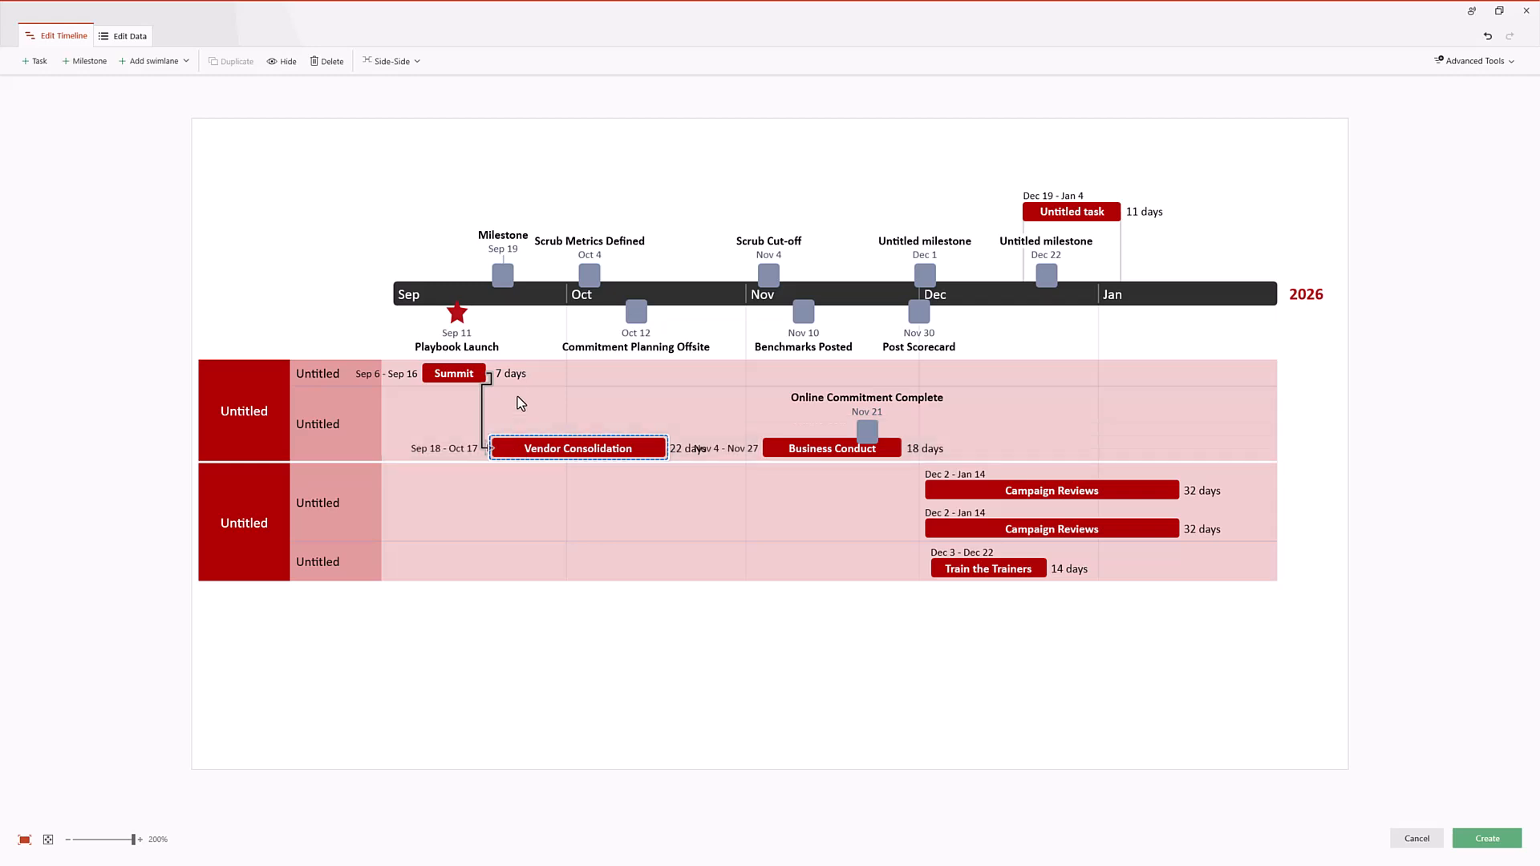
# Step: Shift Vendor Consolidation earlier to start Sep 14 and resolve the dependency conflict with Don't allow conflicts
pyautogui.moveTo(517, 450); pyautogui.dragTo(486, 451)
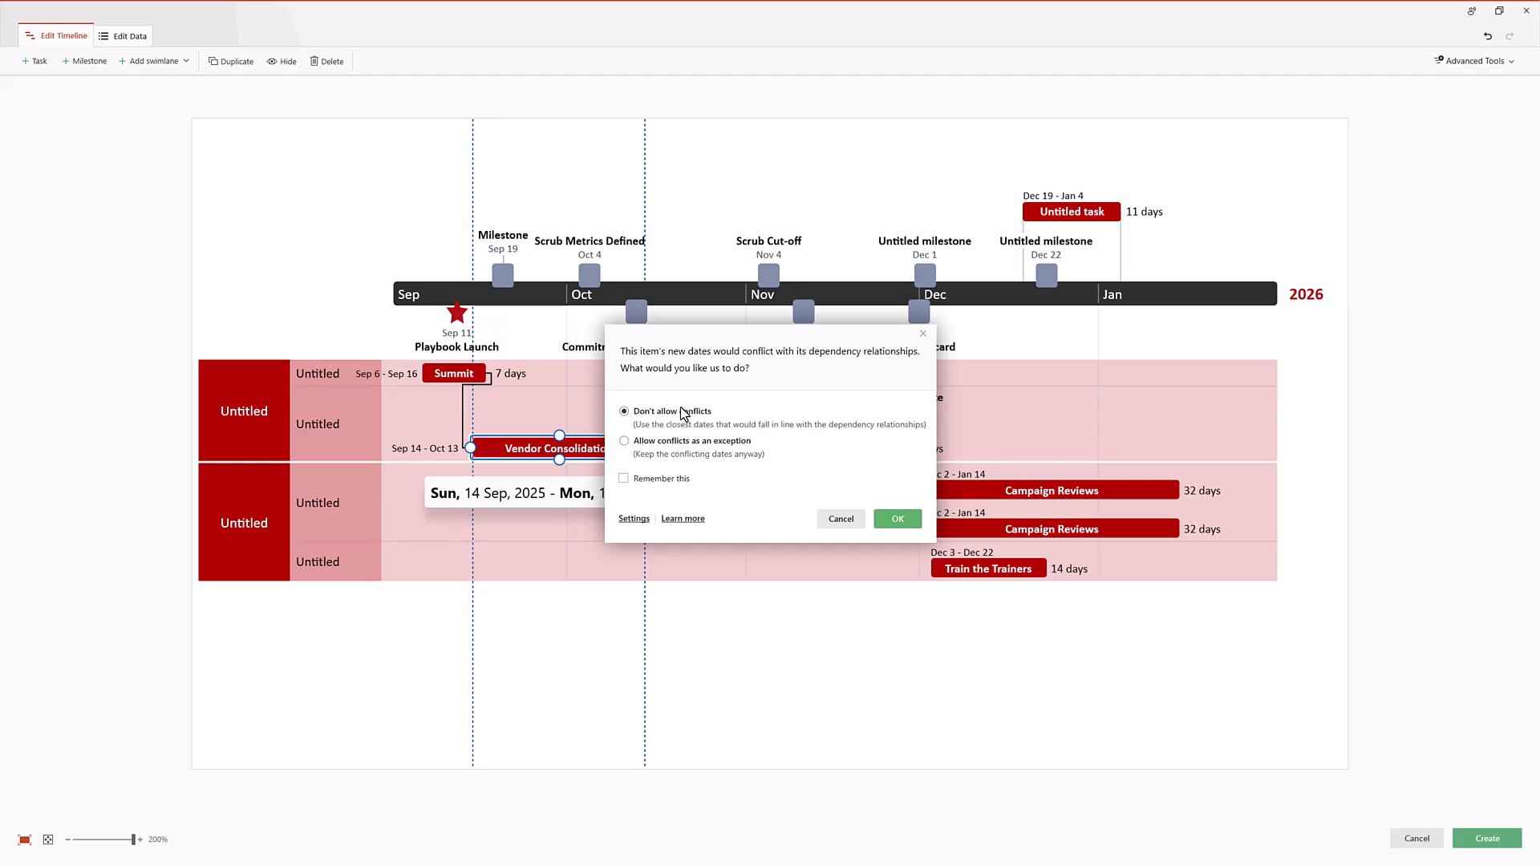
pyautogui.click(901, 520)
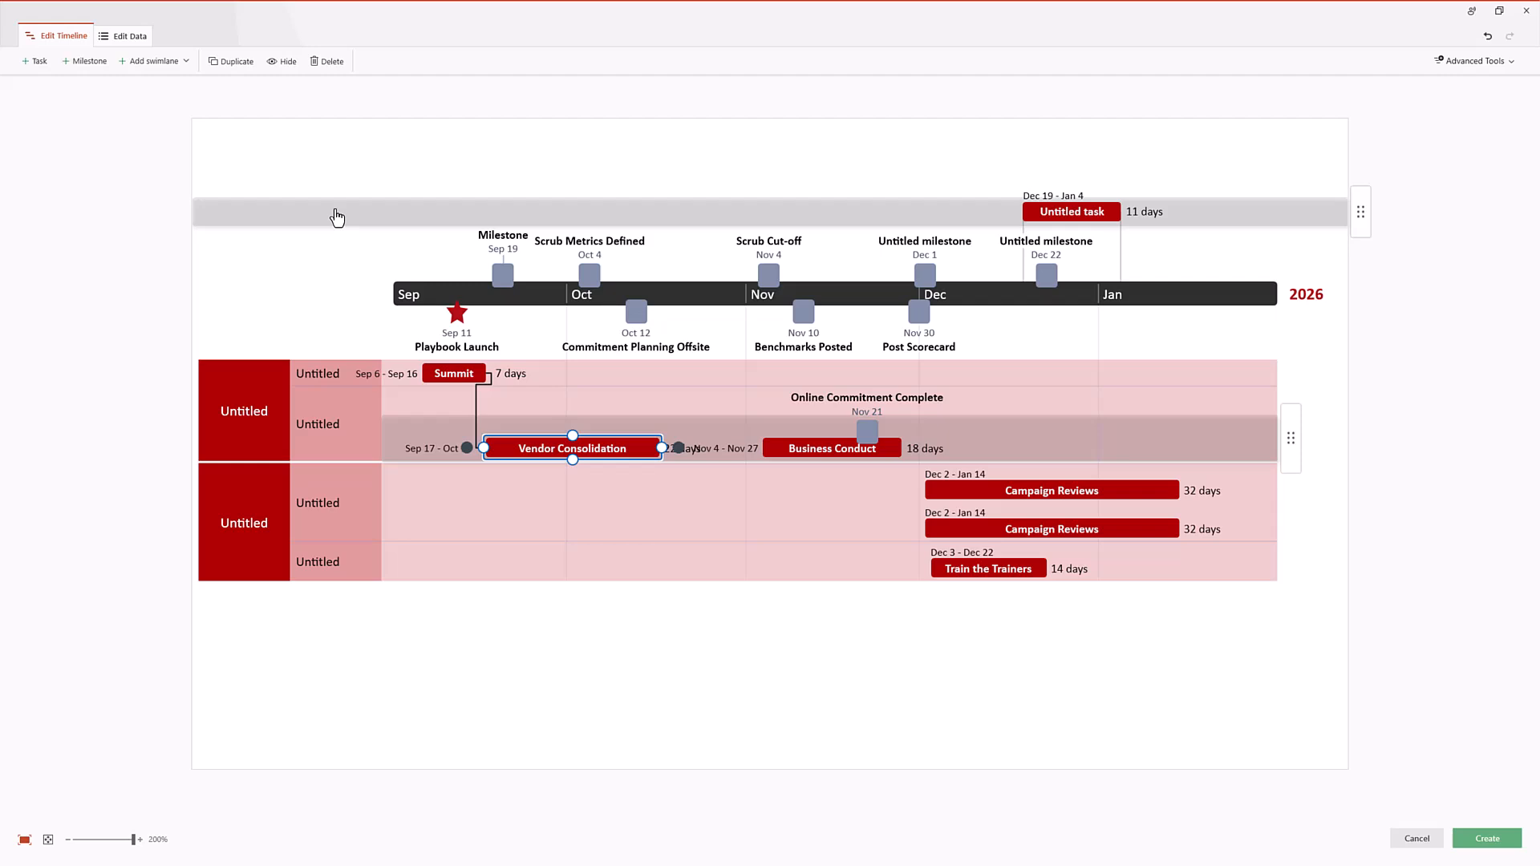
# Step: Enable Planned vs. Actual on the timeline
pyautogui.click(1496, 64)
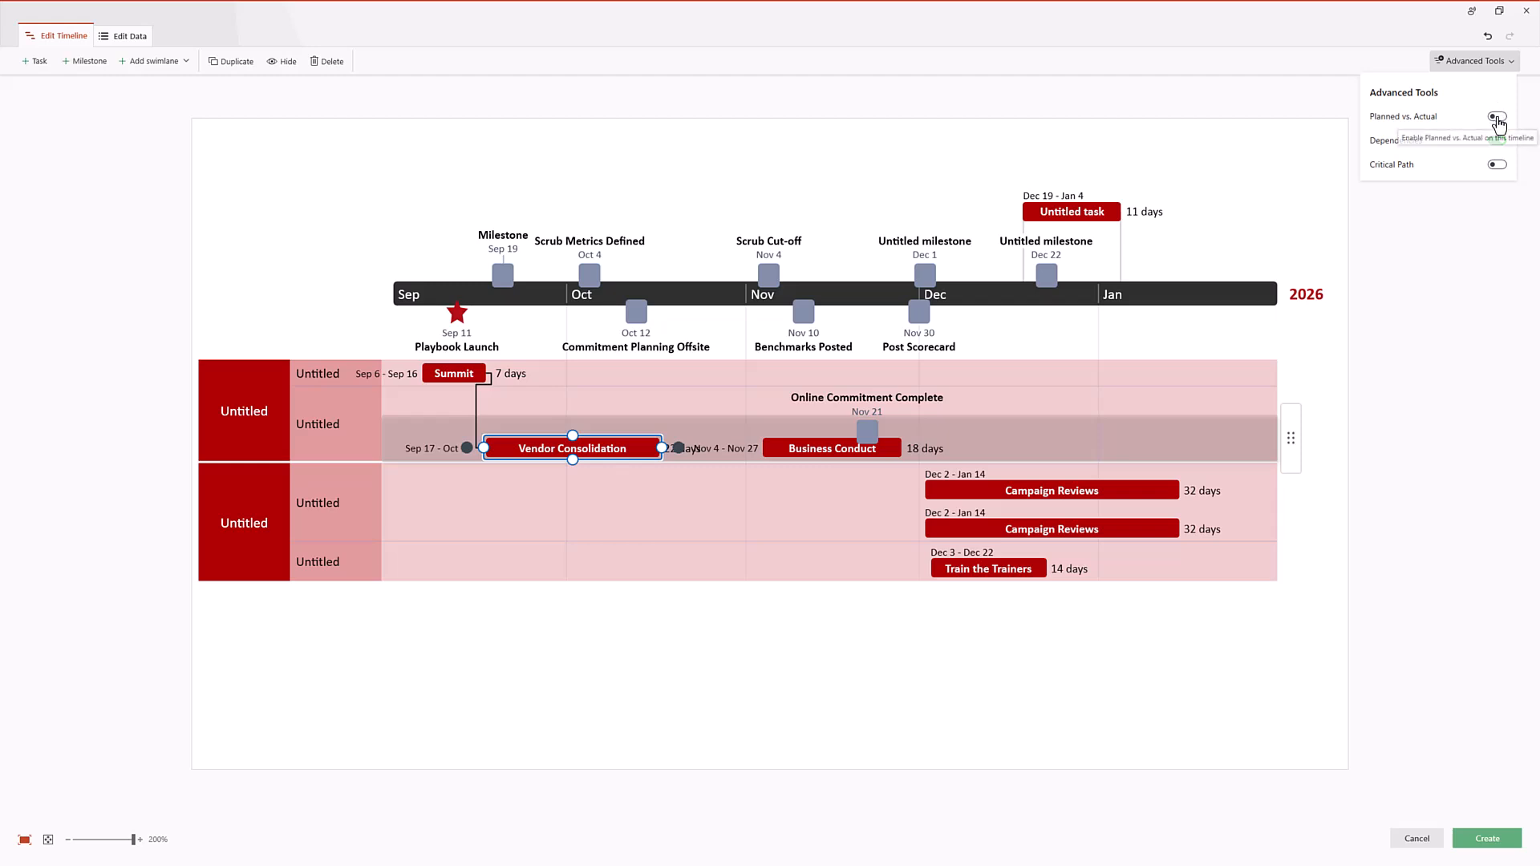
pyautogui.click(1497, 117)
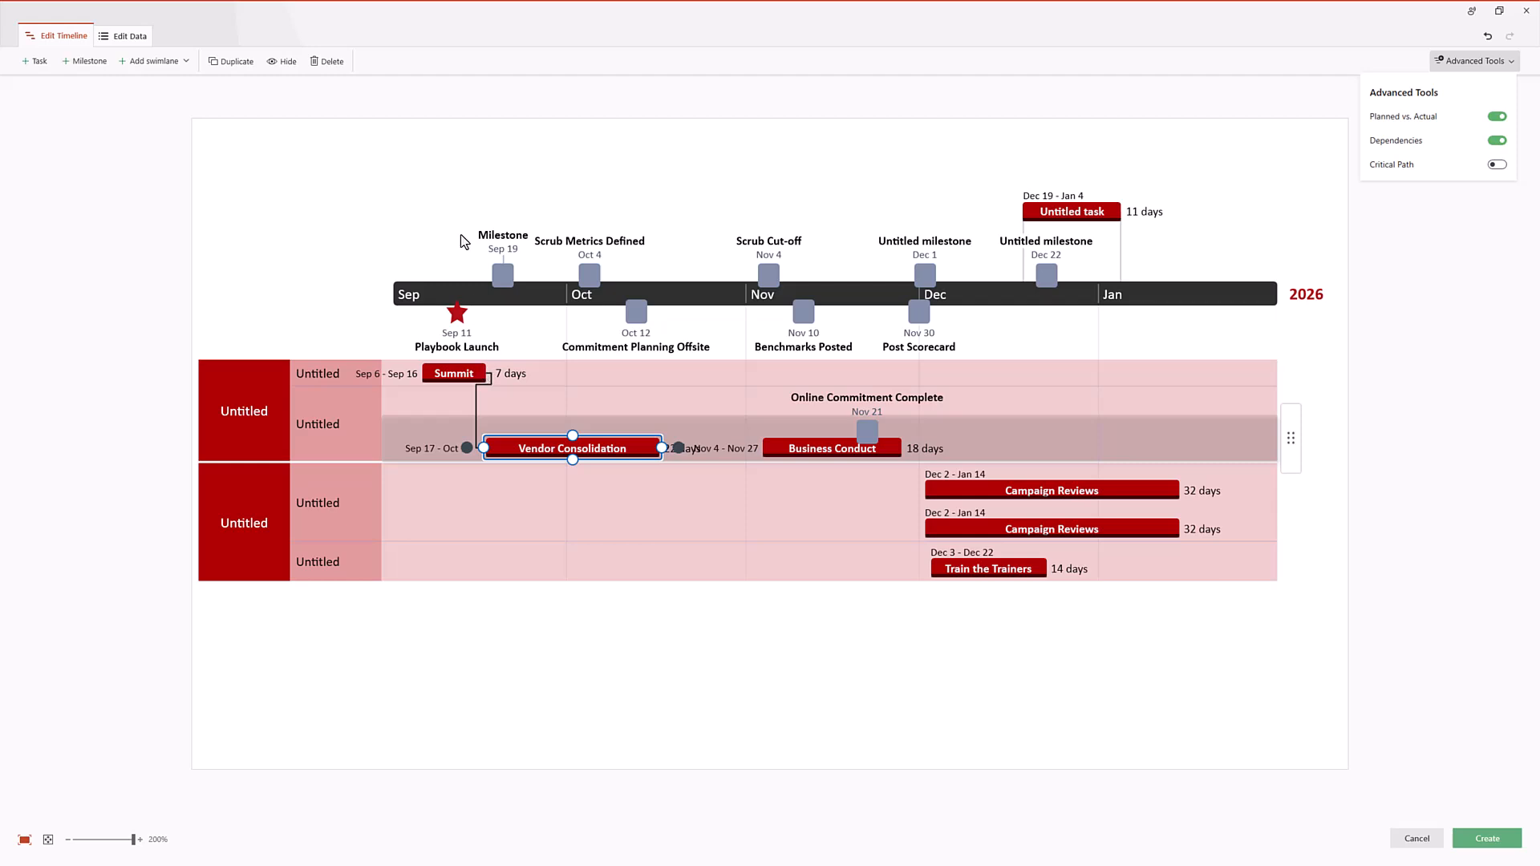
# Step: Move the Business Conduct task two days later so it starts on Nov 6
pyautogui.click(478, 377)
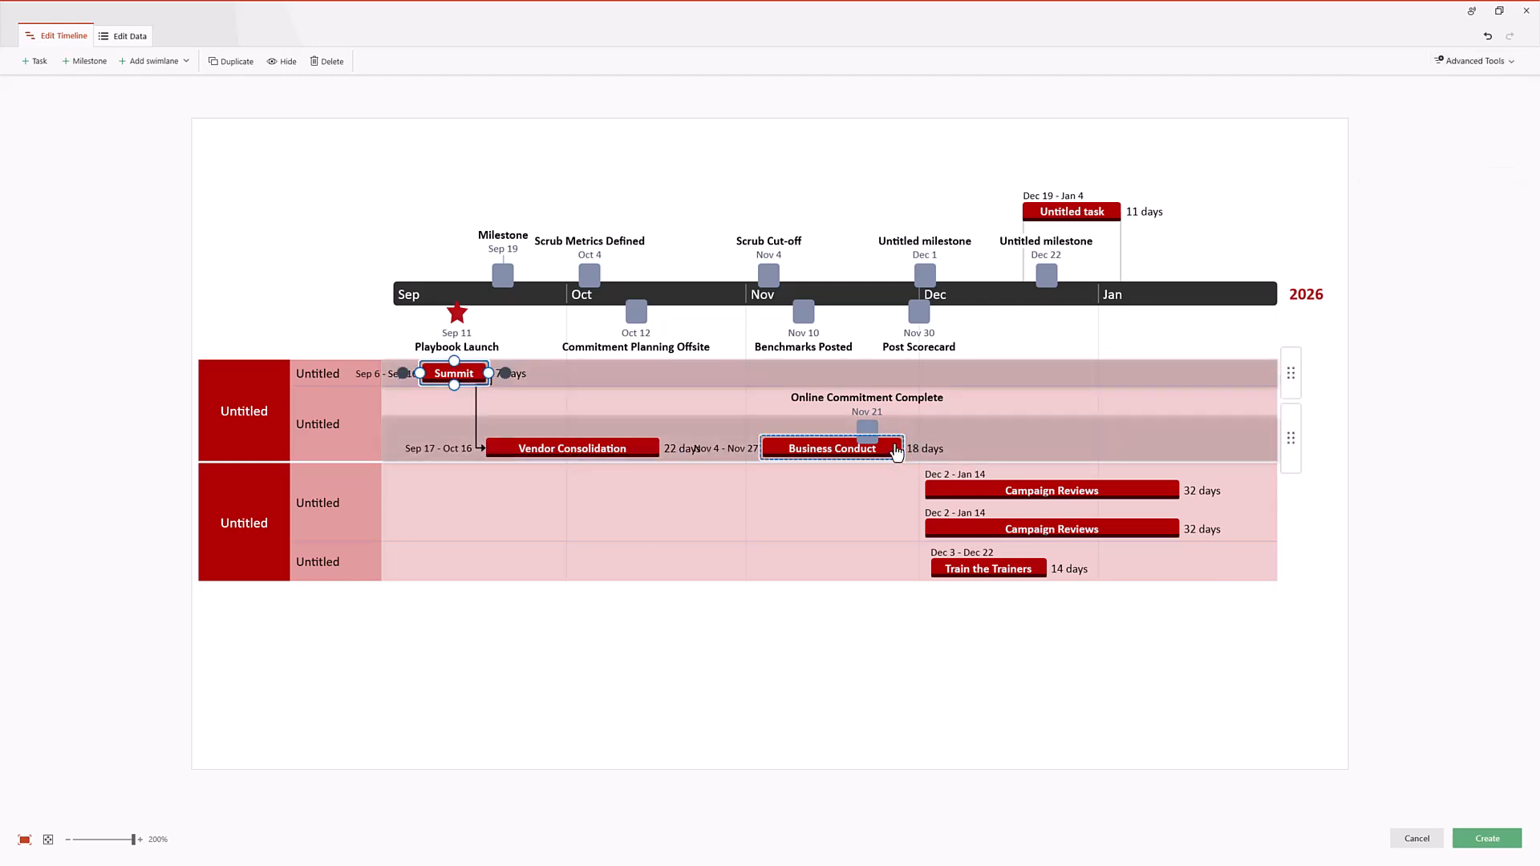
pyautogui.click(896, 452)
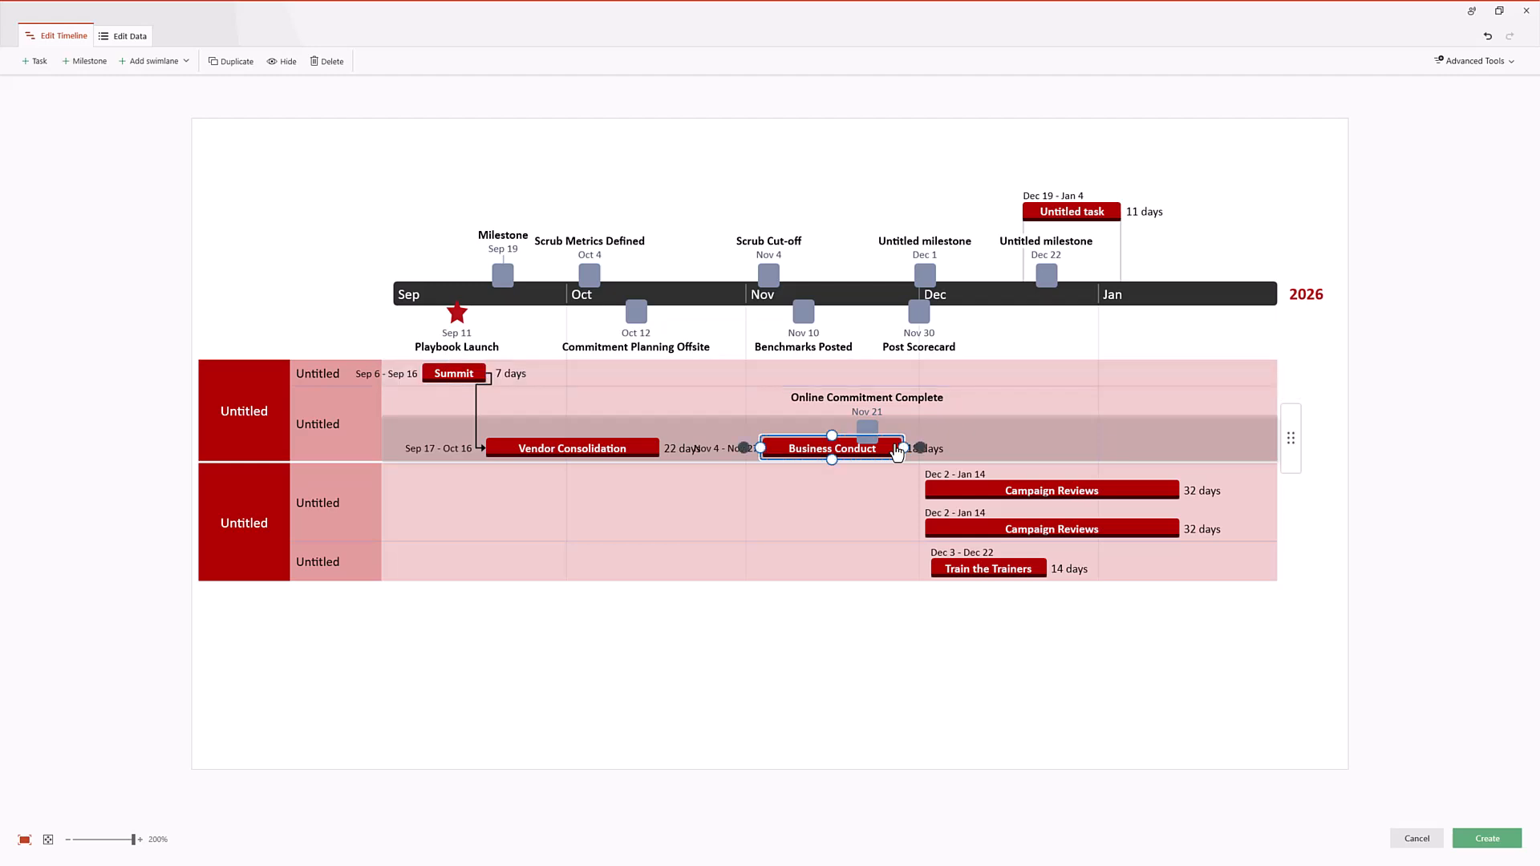
pyautogui.moveTo(898, 451); pyautogui.dragTo(915, 448)
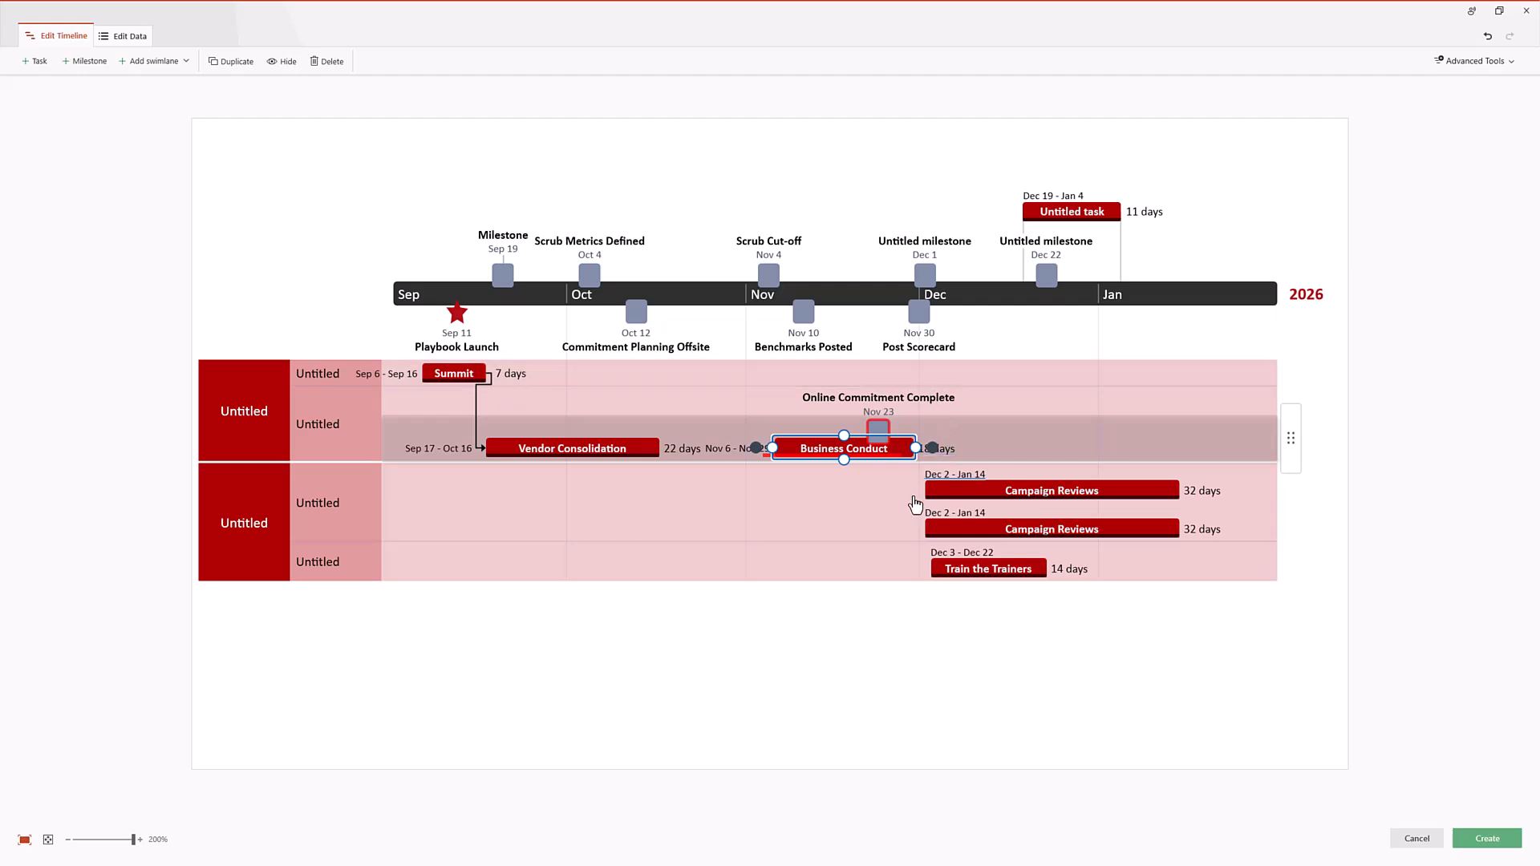
# Step: Move the first Campaign Reviews task in the second swimlane earlier so it starts on Nov 27
pyautogui.click(783, 700)
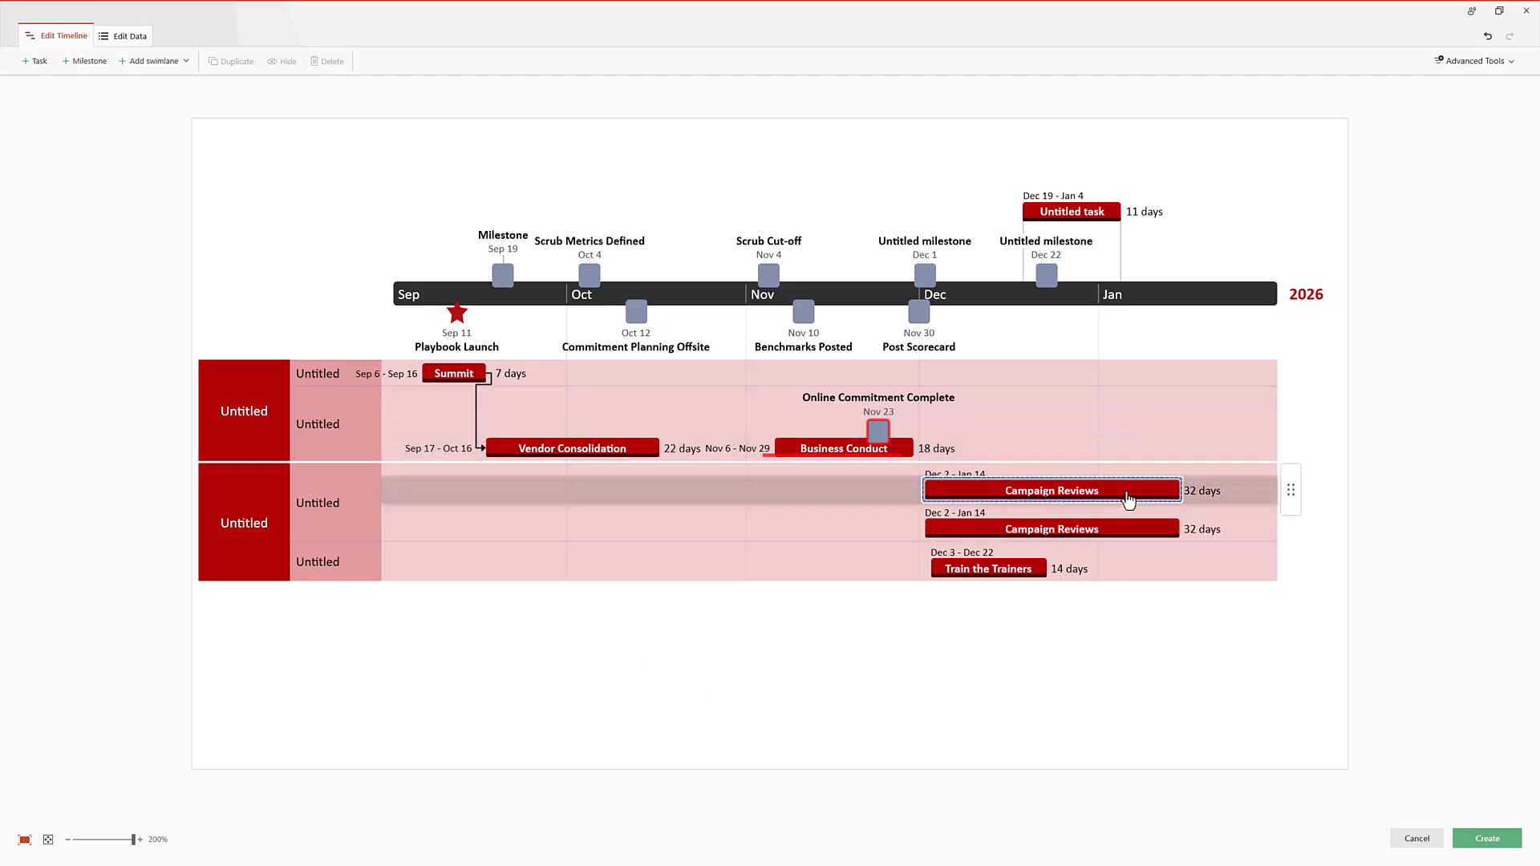
pyautogui.moveTo(1128, 499); pyautogui.dragTo(1093, 488)
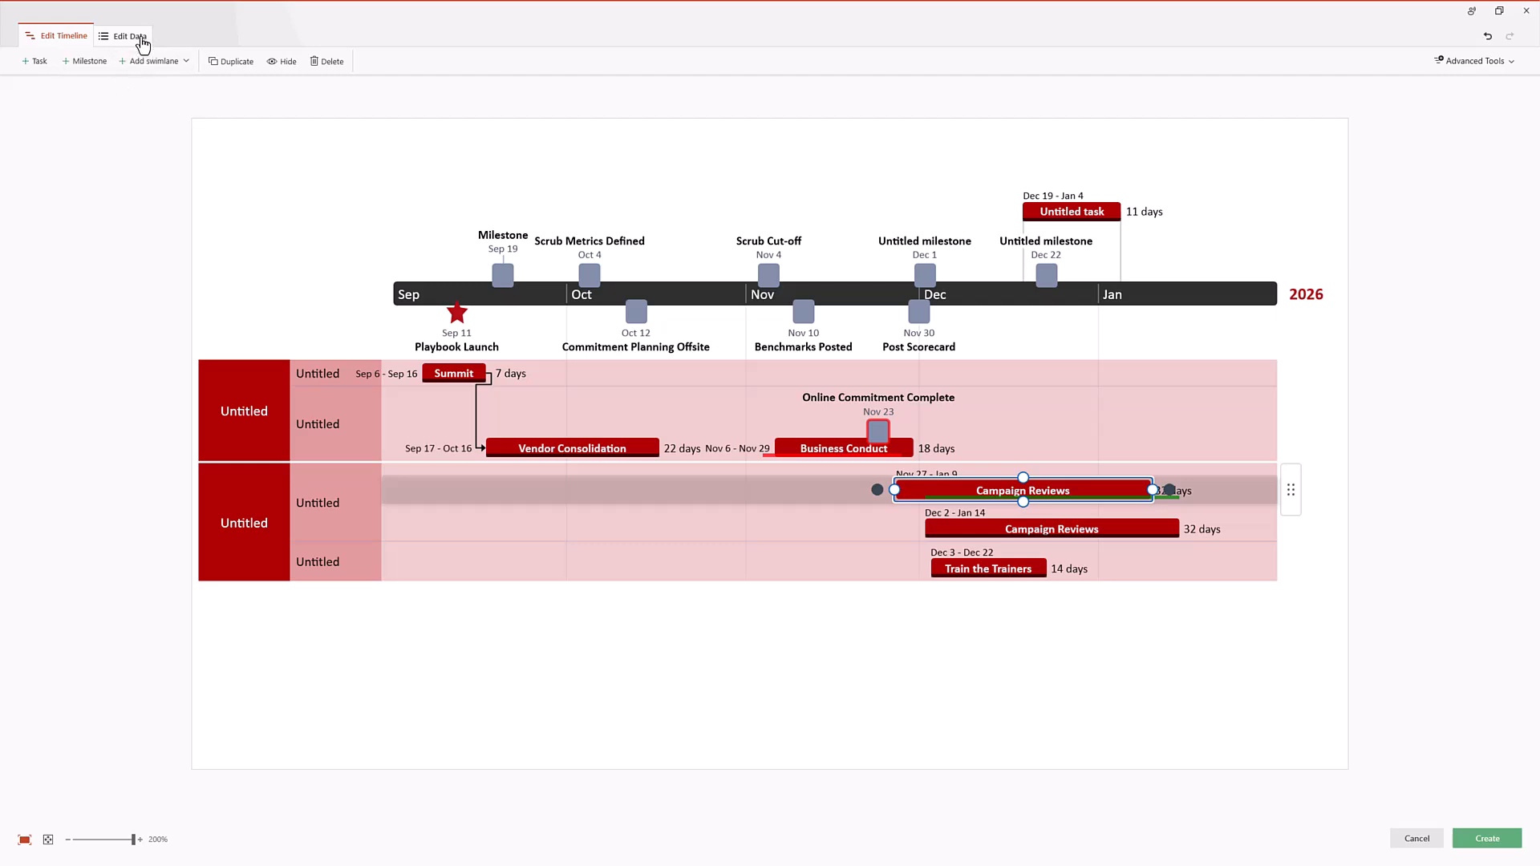
# Step: Try turning off Planned vs. Actual in the data view and cancel the choice of dates to keep
pyautogui.click(129, 36)
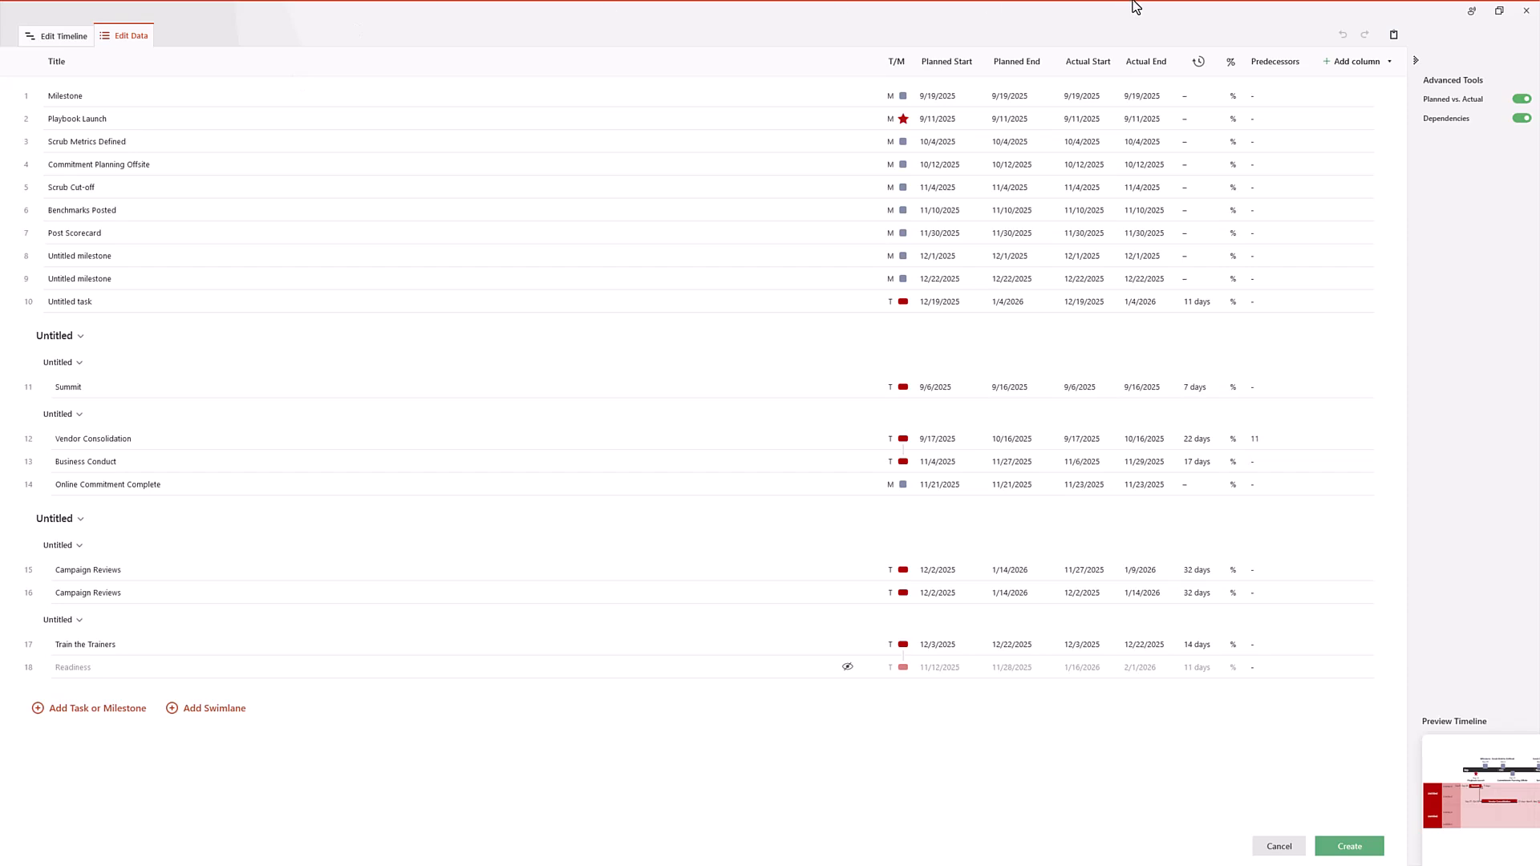
pyautogui.click(1522, 99)
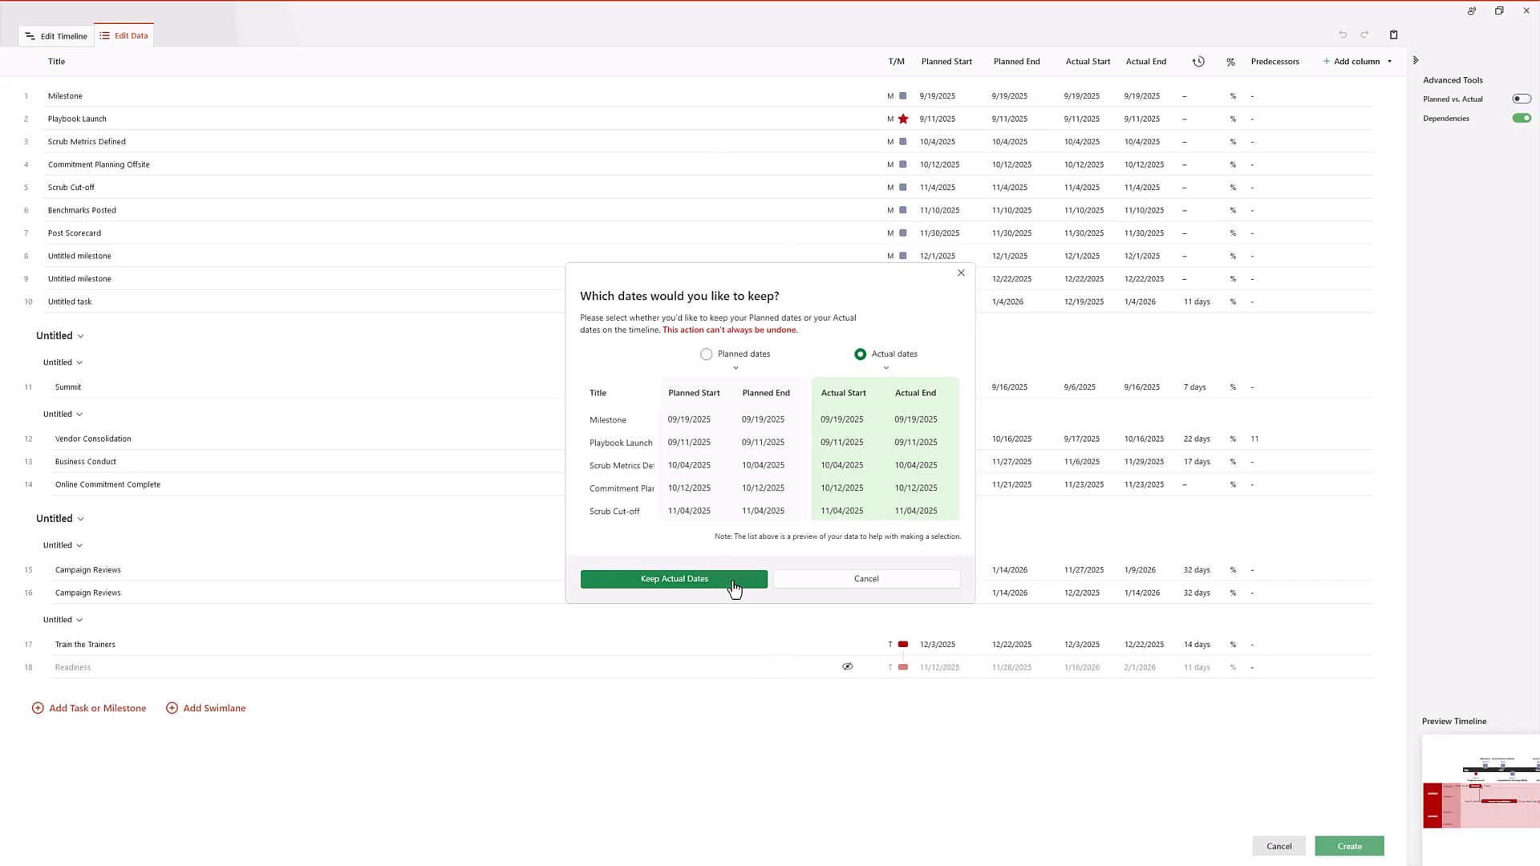
pyautogui.click(911, 584)
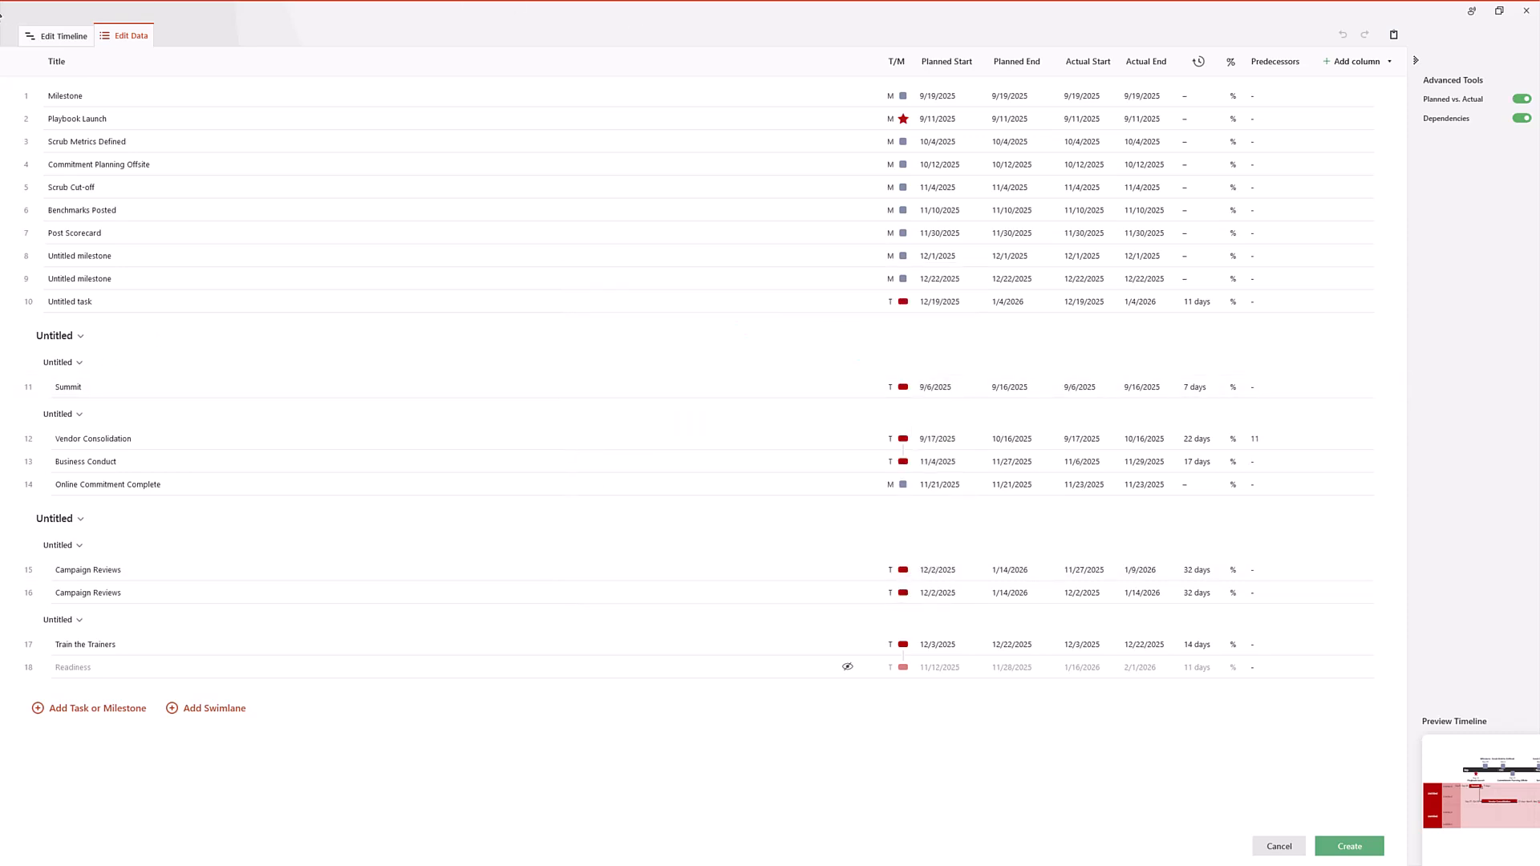
# Step: Return to the graphical timeline view and create the timeline slide
pyautogui.click(79, 44)
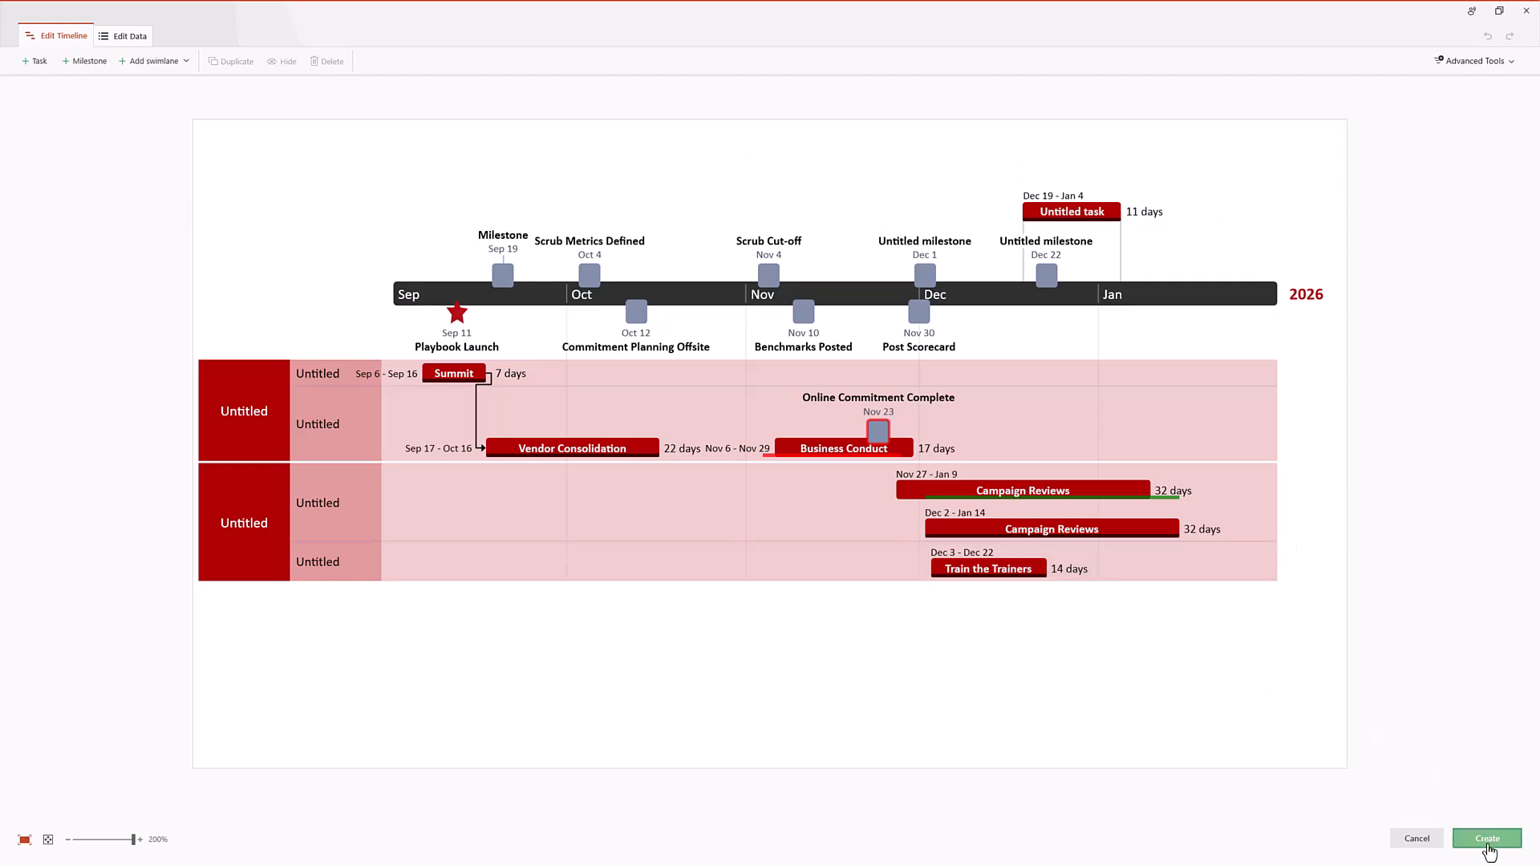
pyautogui.click(1507, 846)
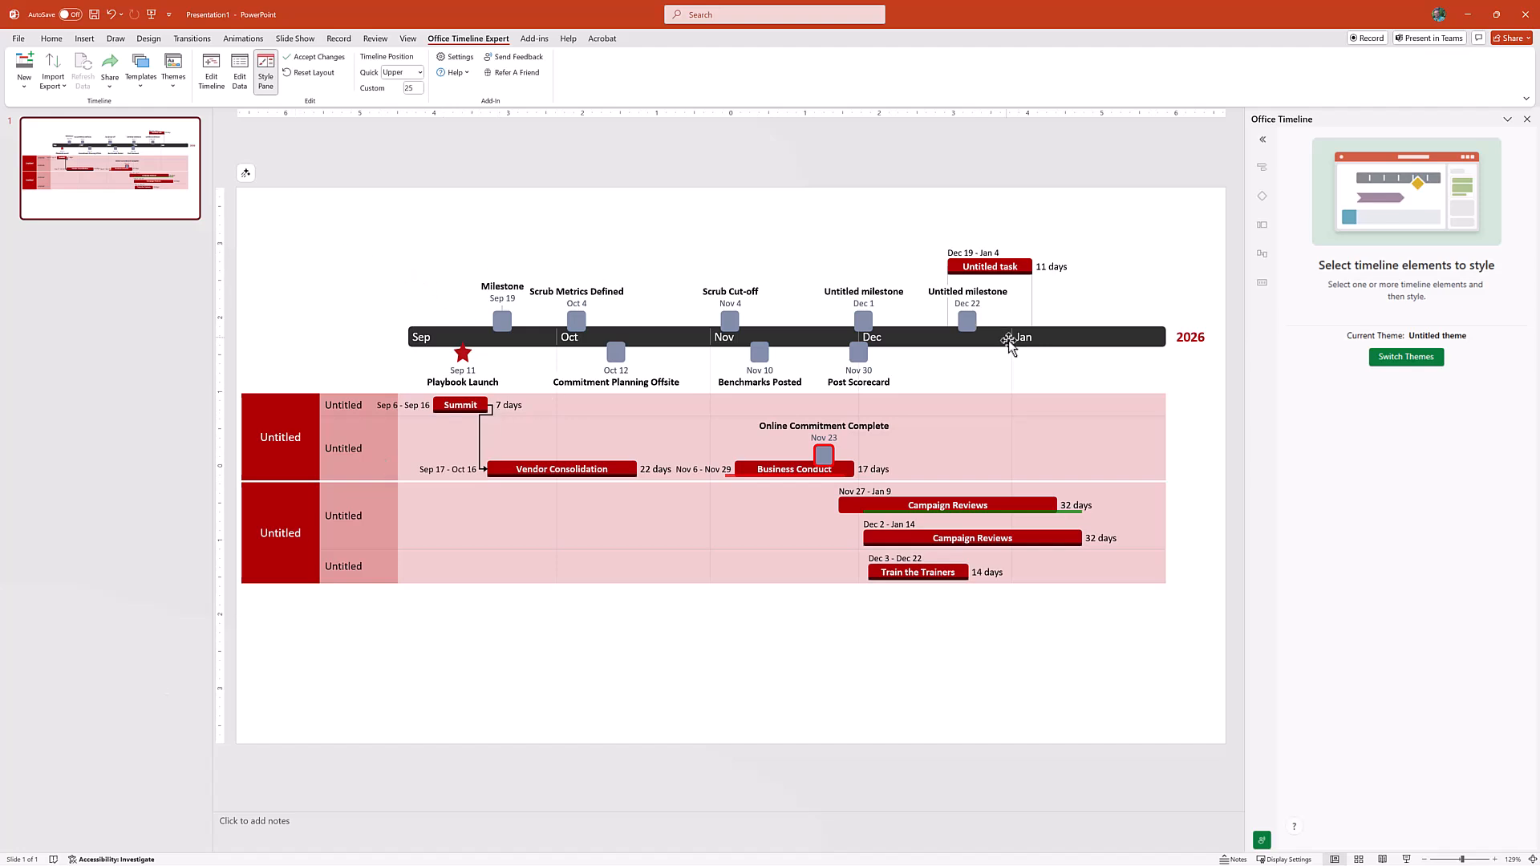
# Step: Move the Dec 22 Untitled milestone's marker, title and date label separately to free positions directly on the slide
pyautogui.click(967, 322)
pyautogui.moveTo(967, 322); pyautogui.dragTo(1127, 303)
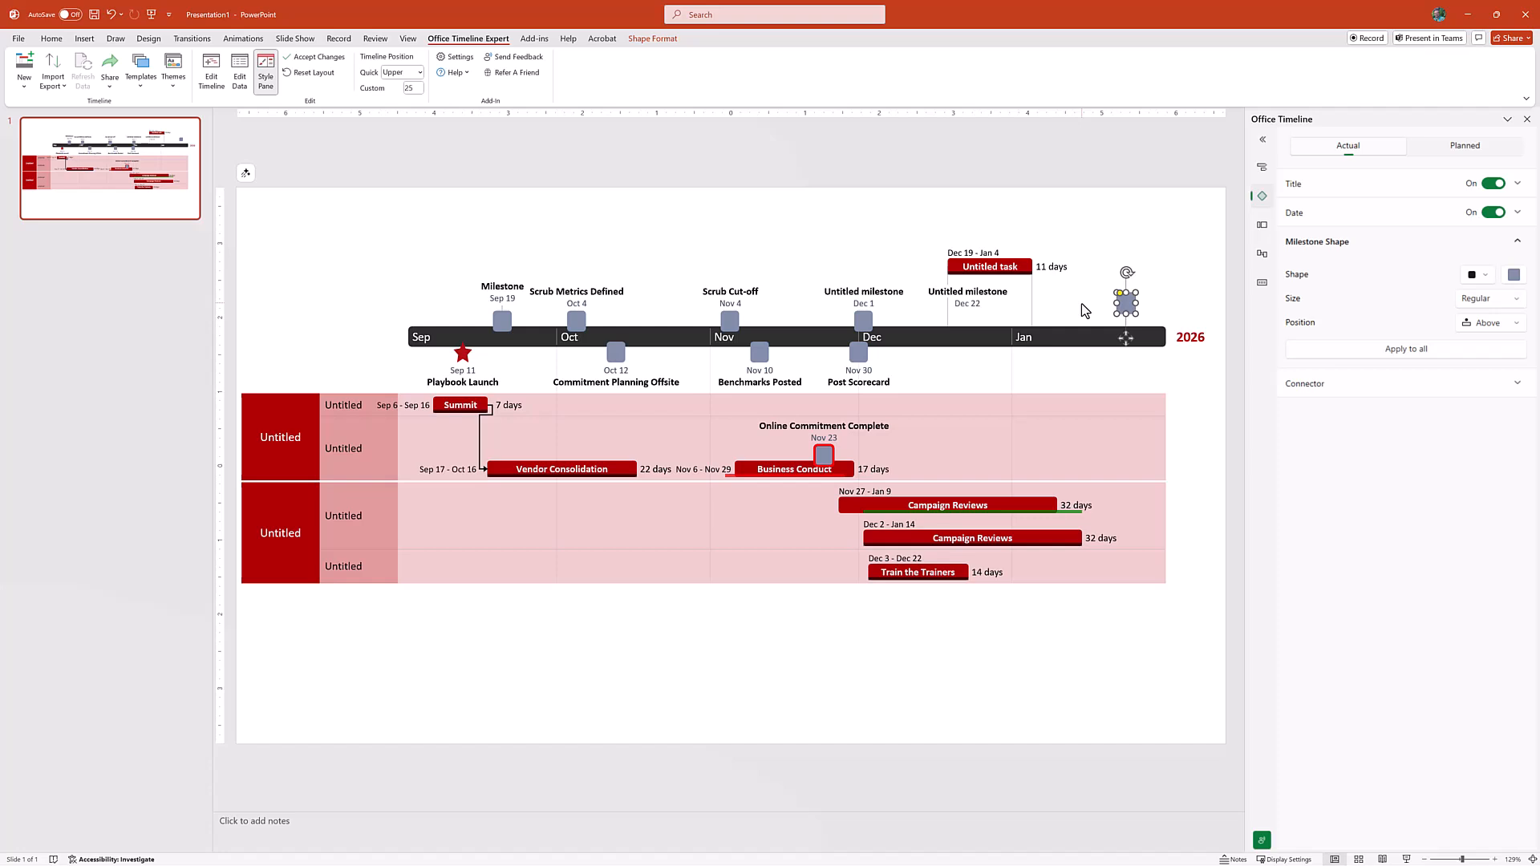
pyautogui.click(1113, 227)
pyautogui.click(966, 299)
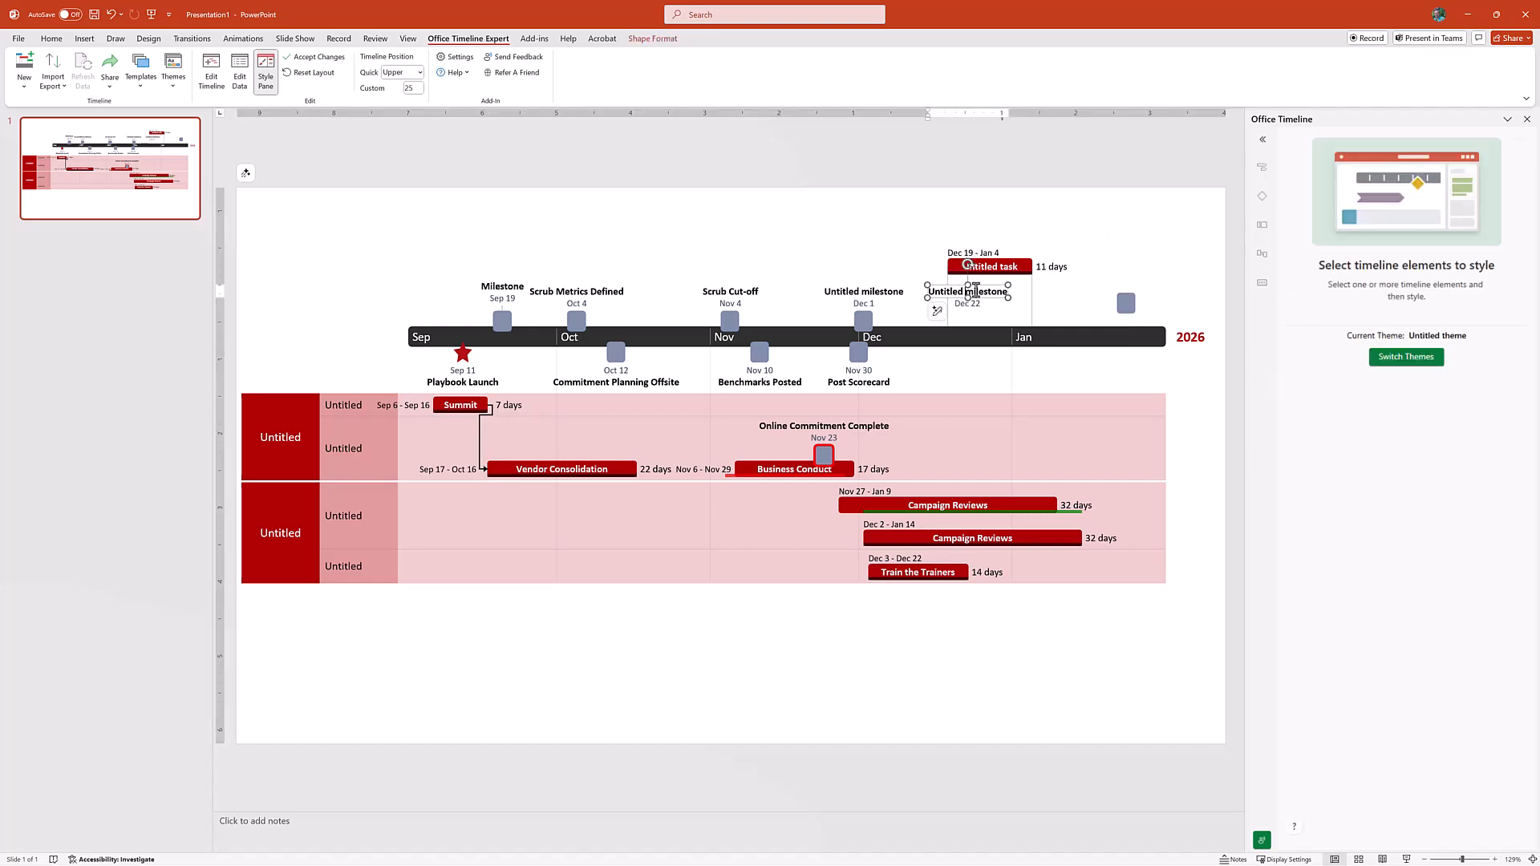
pyautogui.moveTo(992, 289); pyautogui.dragTo(882, 240)
pyautogui.click(985, 304)
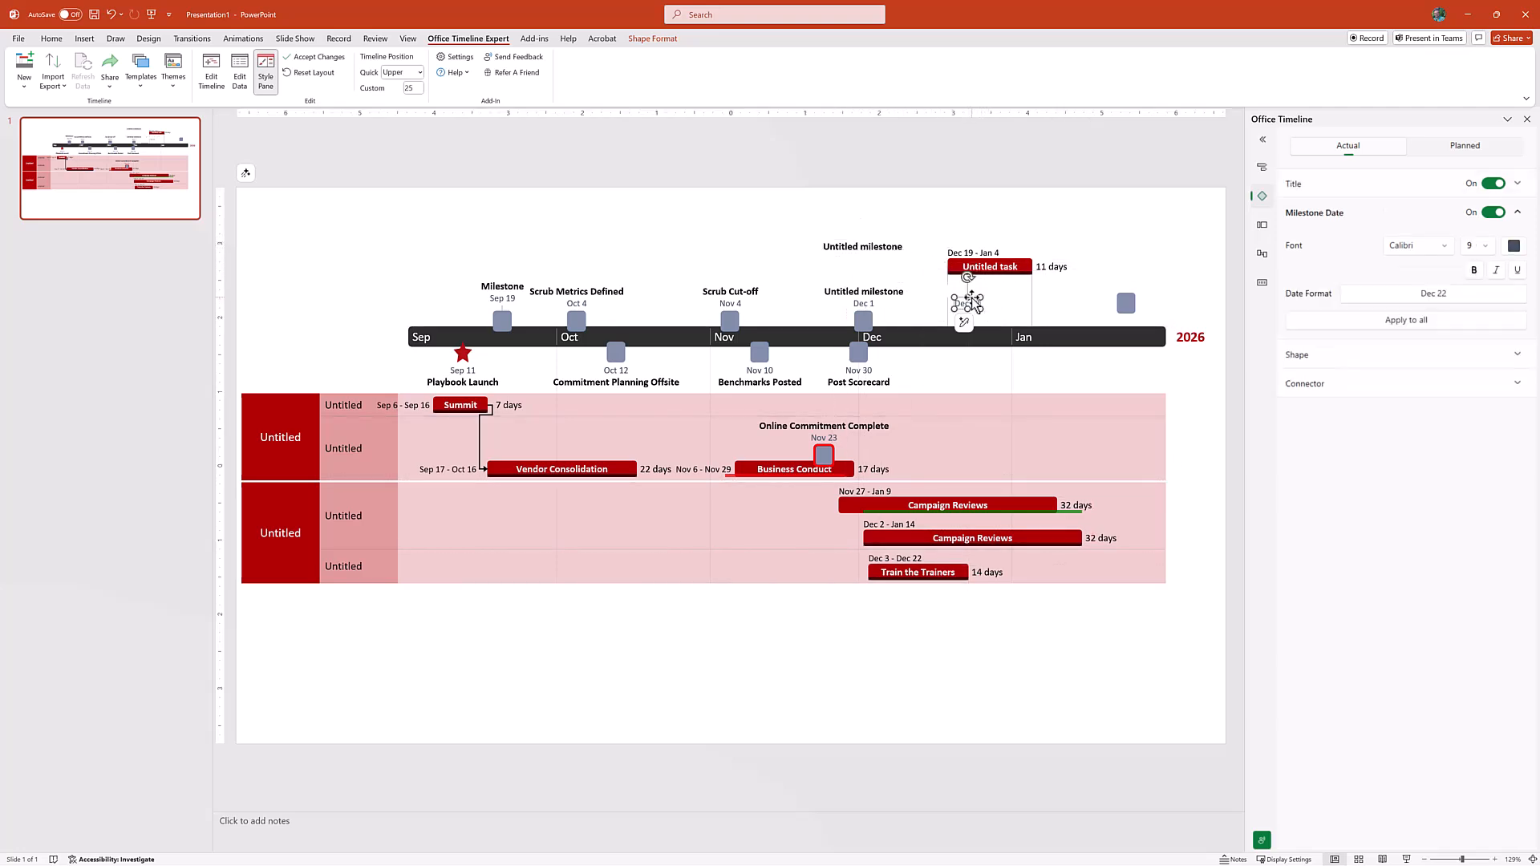
pyautogui.moveTo(971, 303); pyautogui.dragTo(1153, 243)
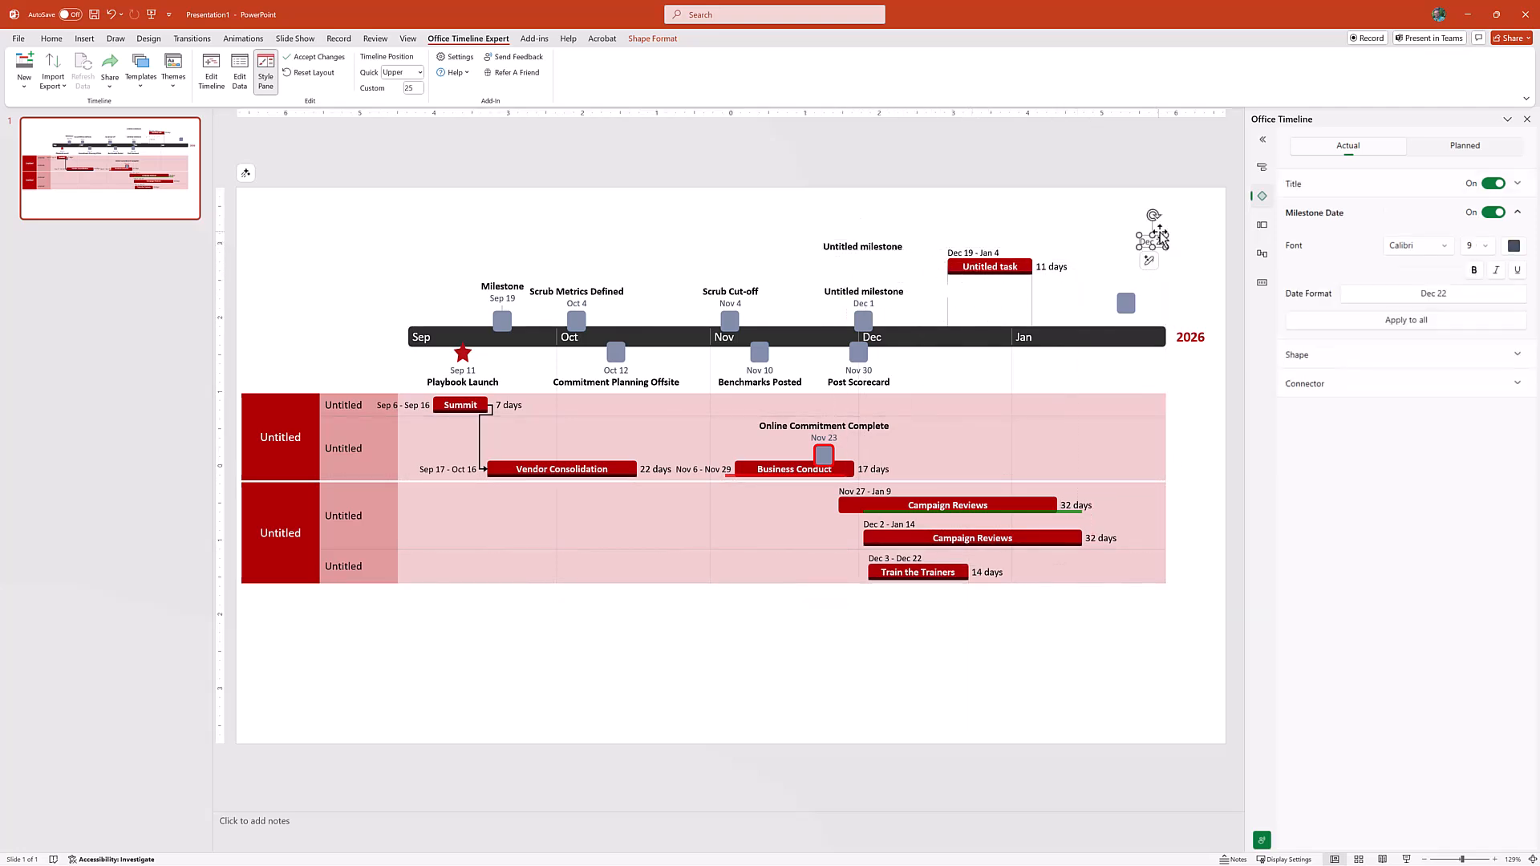
pyautogui.click(353, 253)
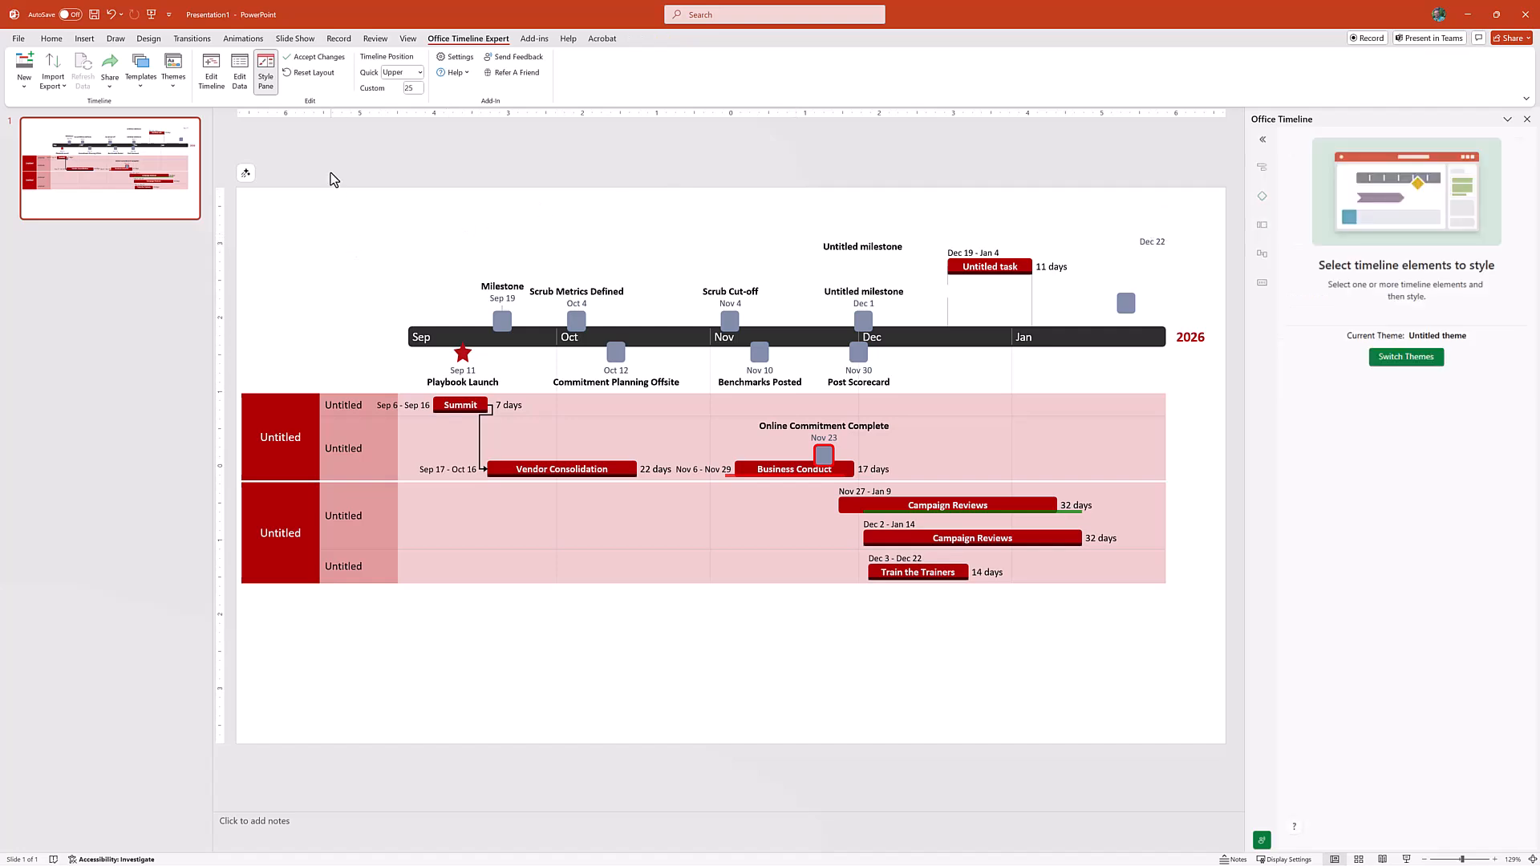
# Step: Reopen the timeline in the graphical editor and save it to reset the manually moved milestone parts
pyautogui.click(211, 80)
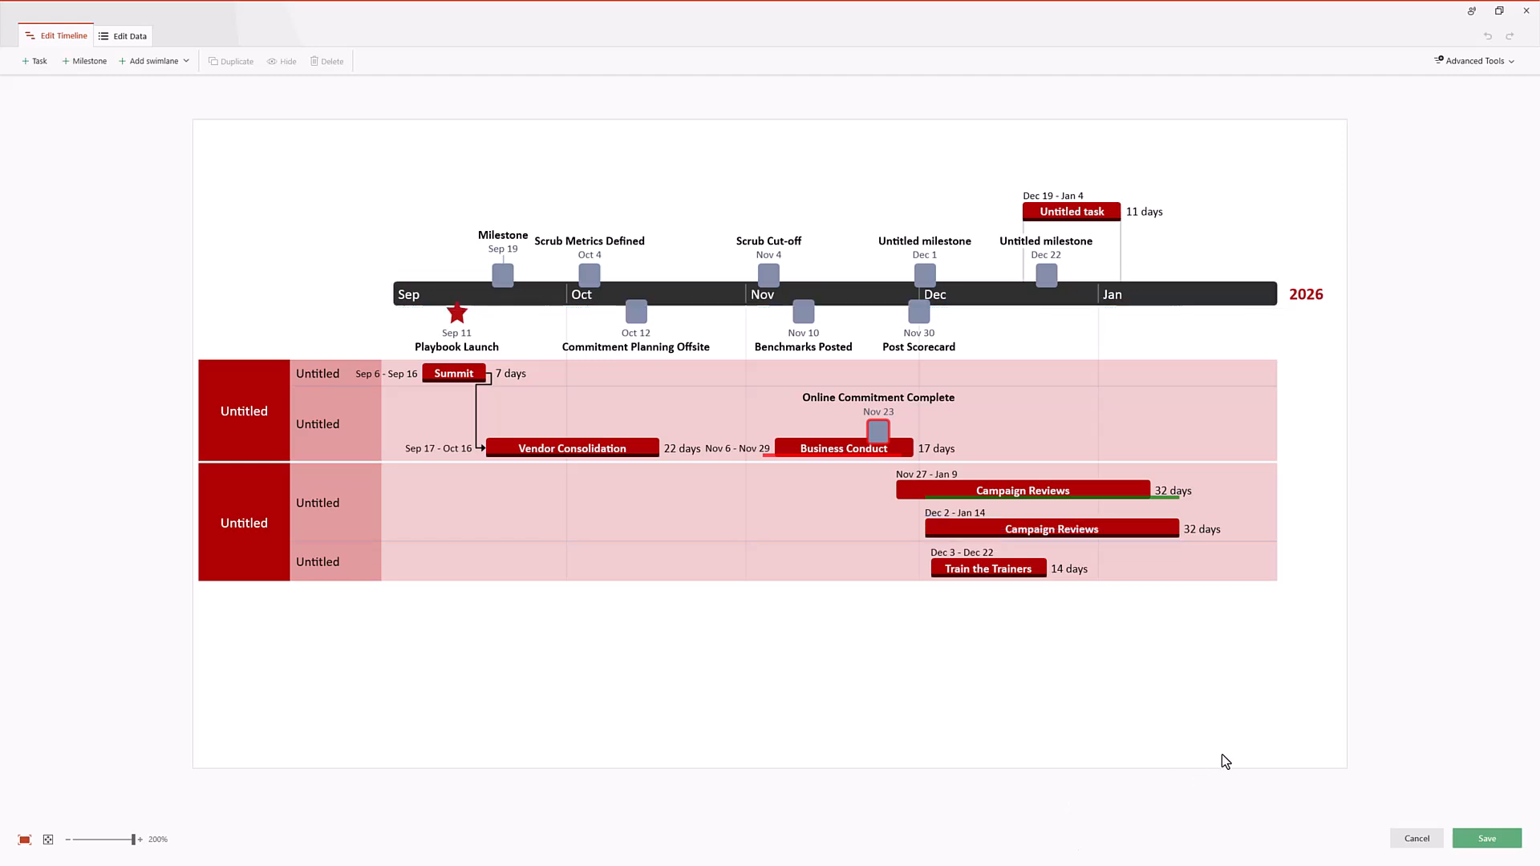
pyautogui.click(1487, 838)
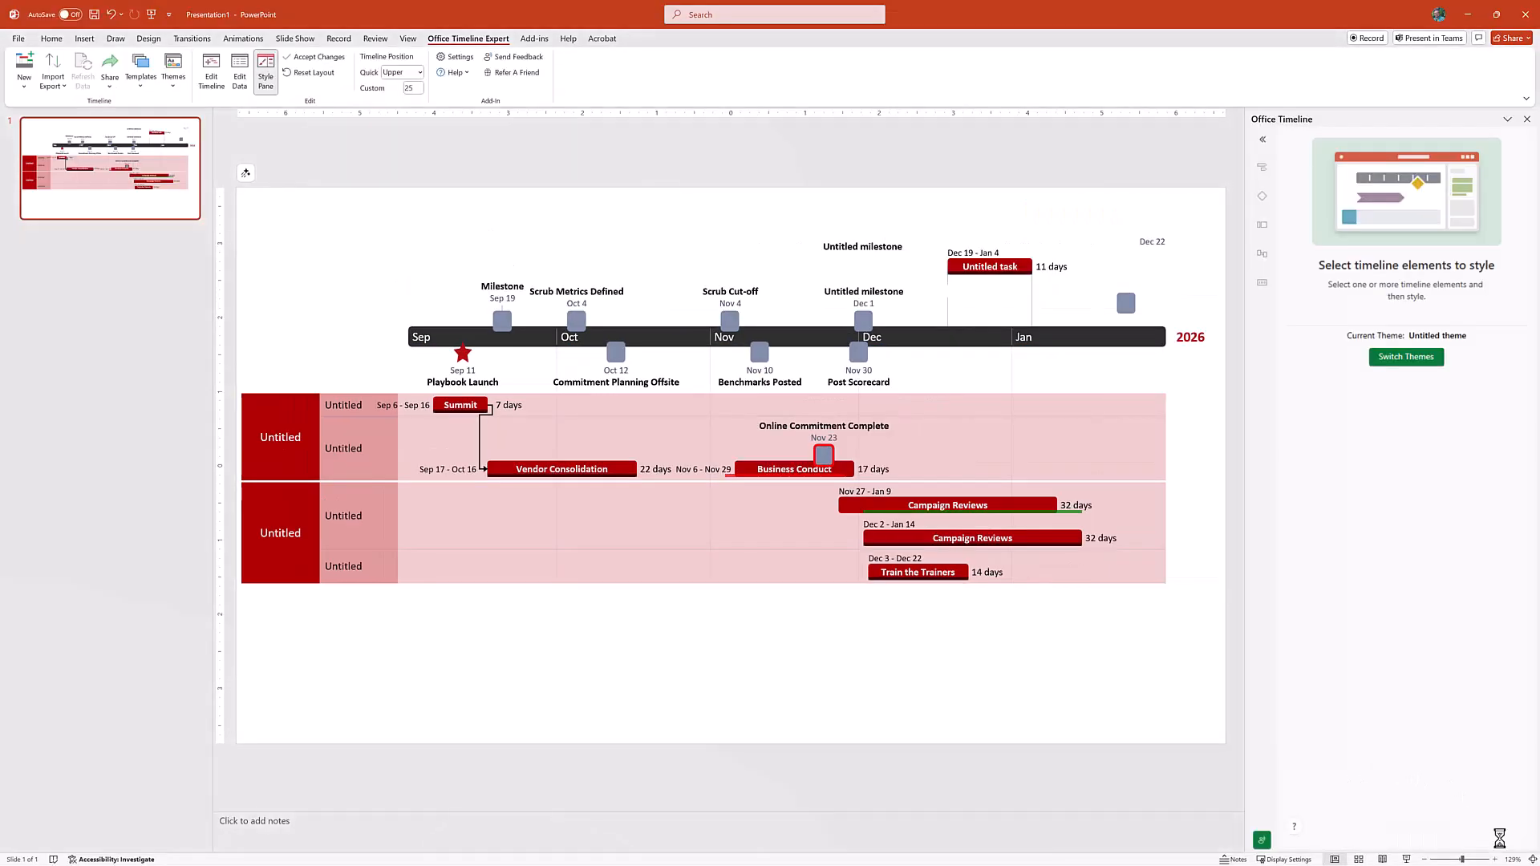
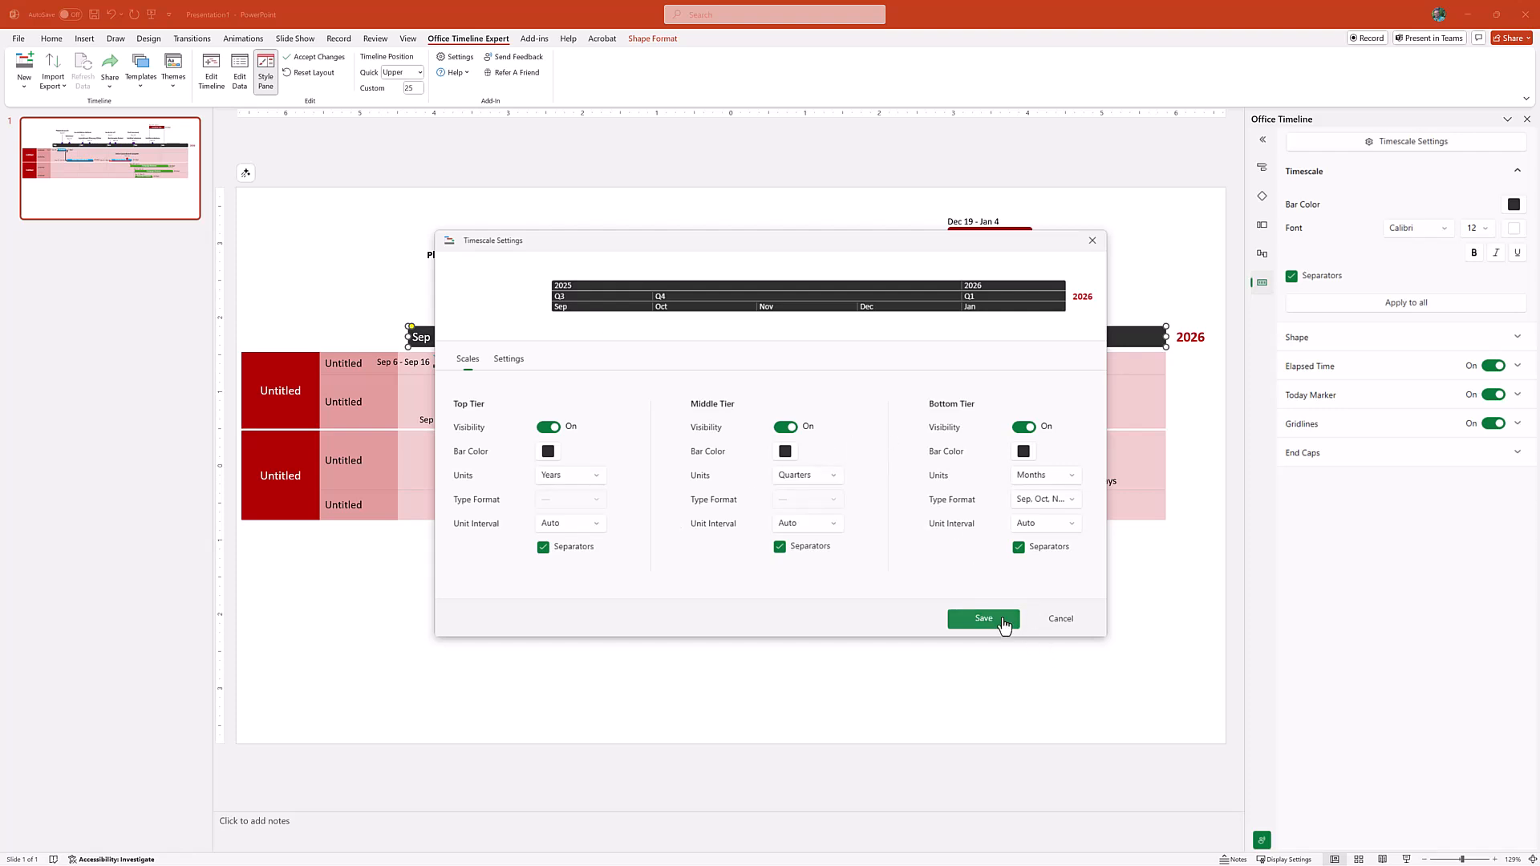
# Step: Save the three-tier timescale with Years on top, Quarters in the middle and Months at the bottom
pyautogui.click(1002, 619)
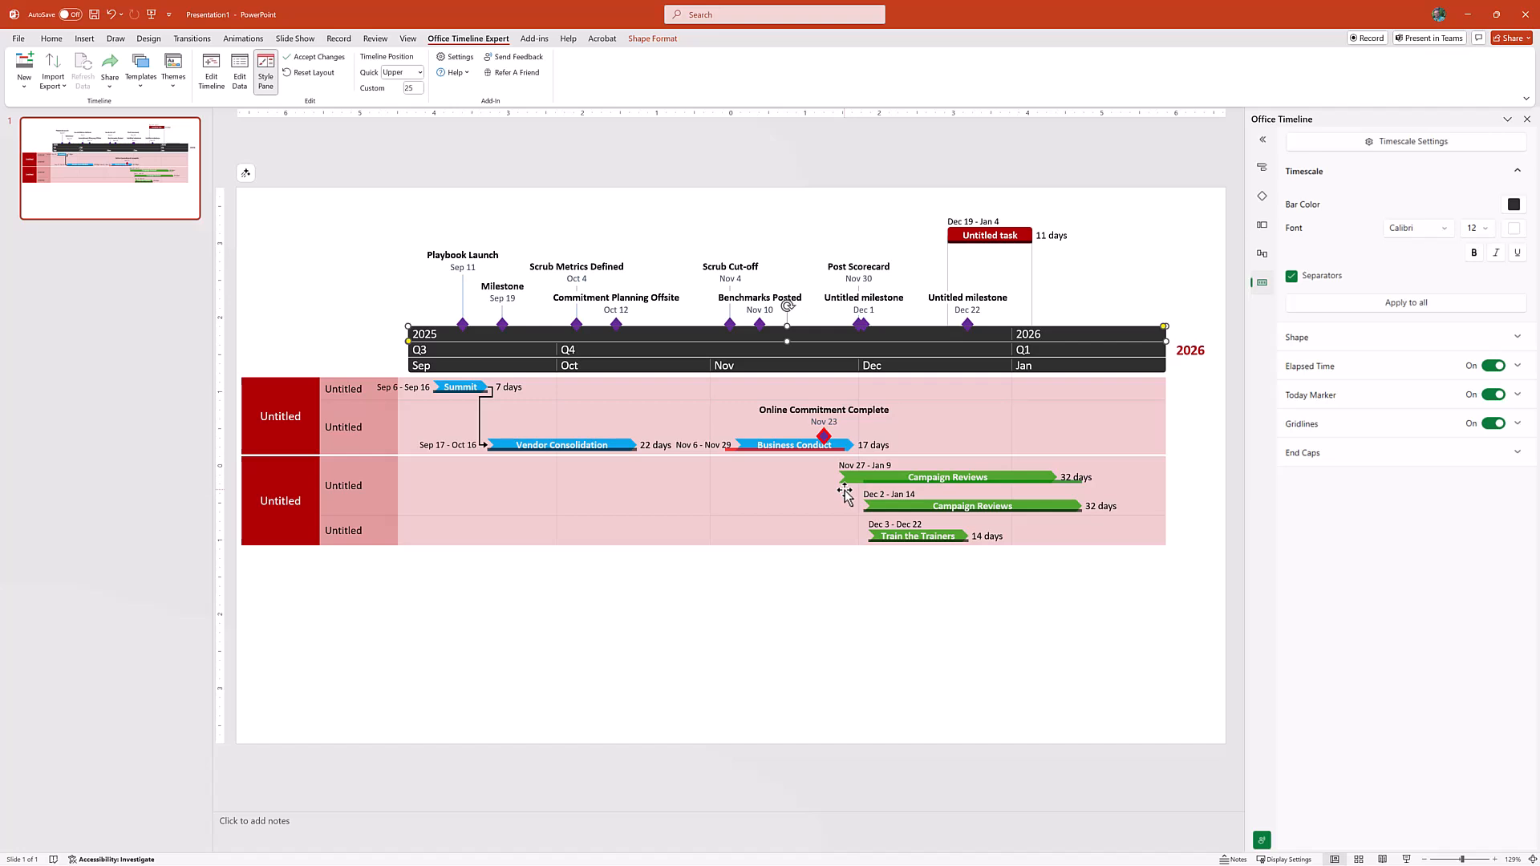
# Step: In Vendor Consolidation's planned formatting, enable Background Color, Outline and Title Color for Delay, and close the styling pane
pyautogui.click(628, 442)
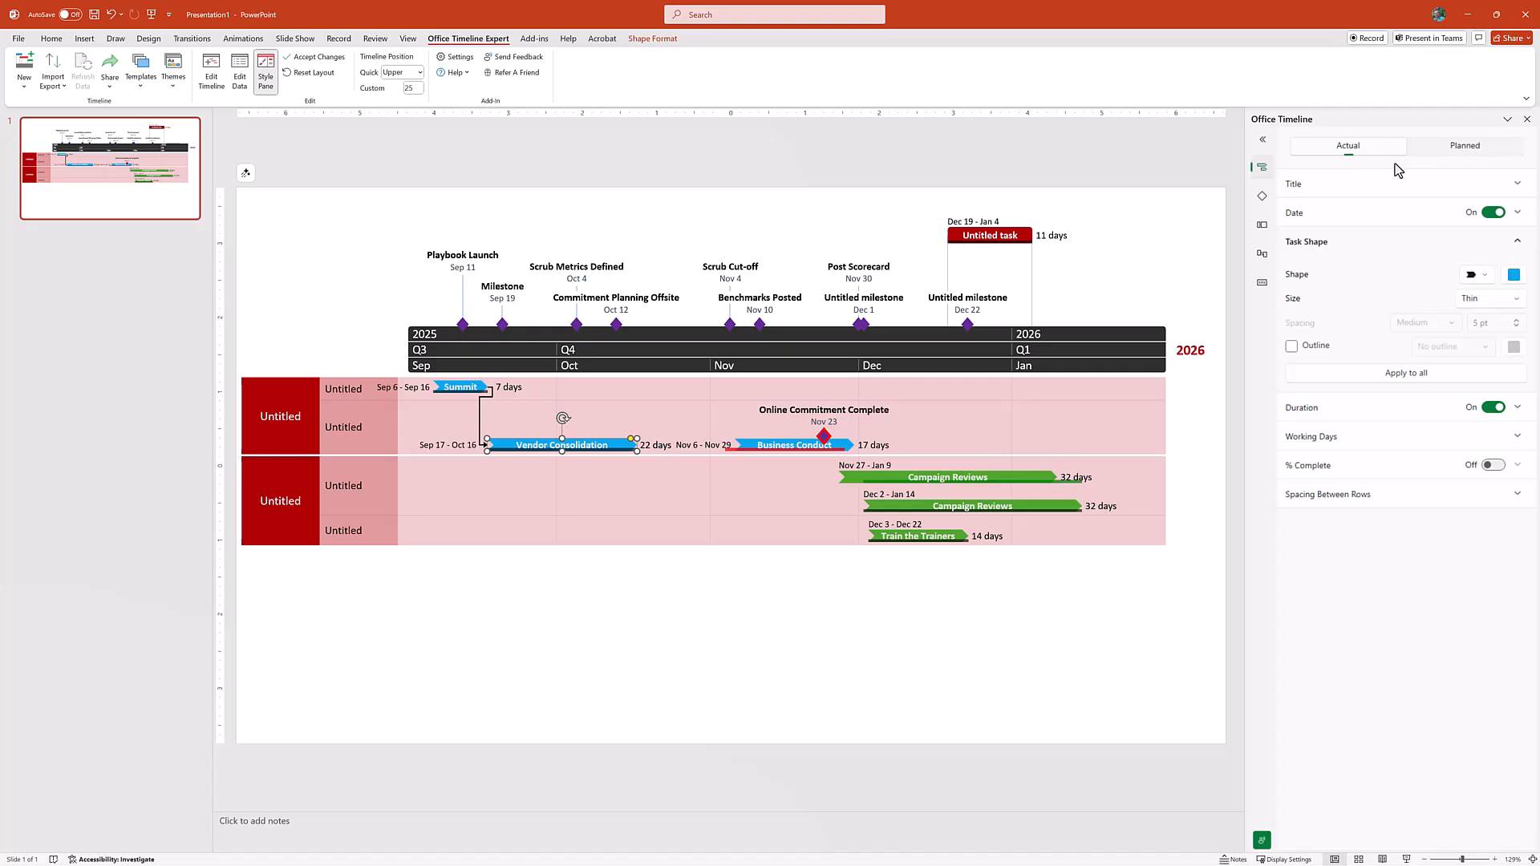
pyautogui.click(1465, 147)
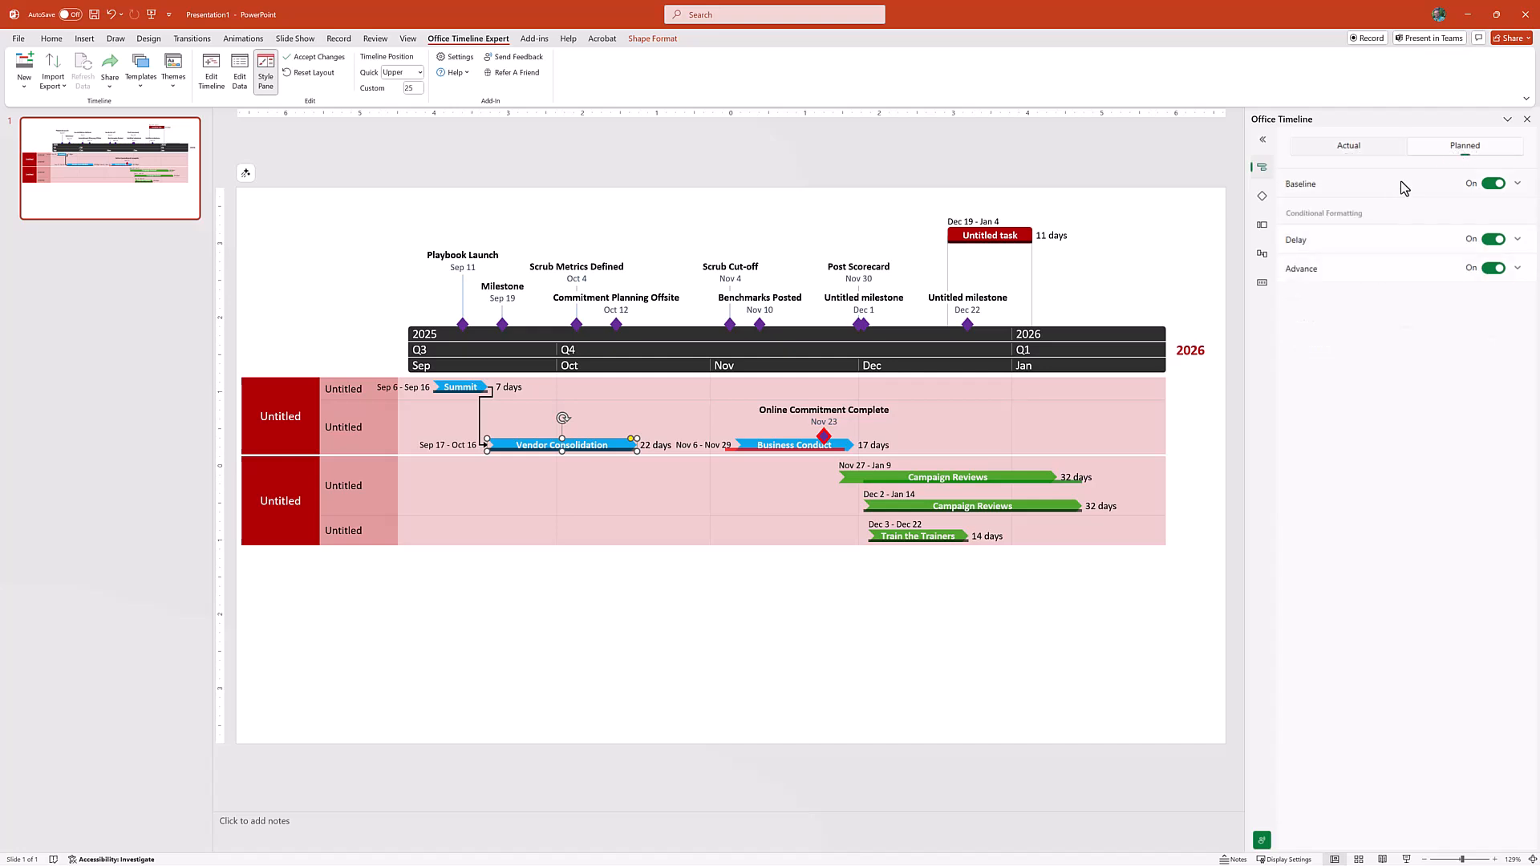
pyautogui.click(1518, 184)
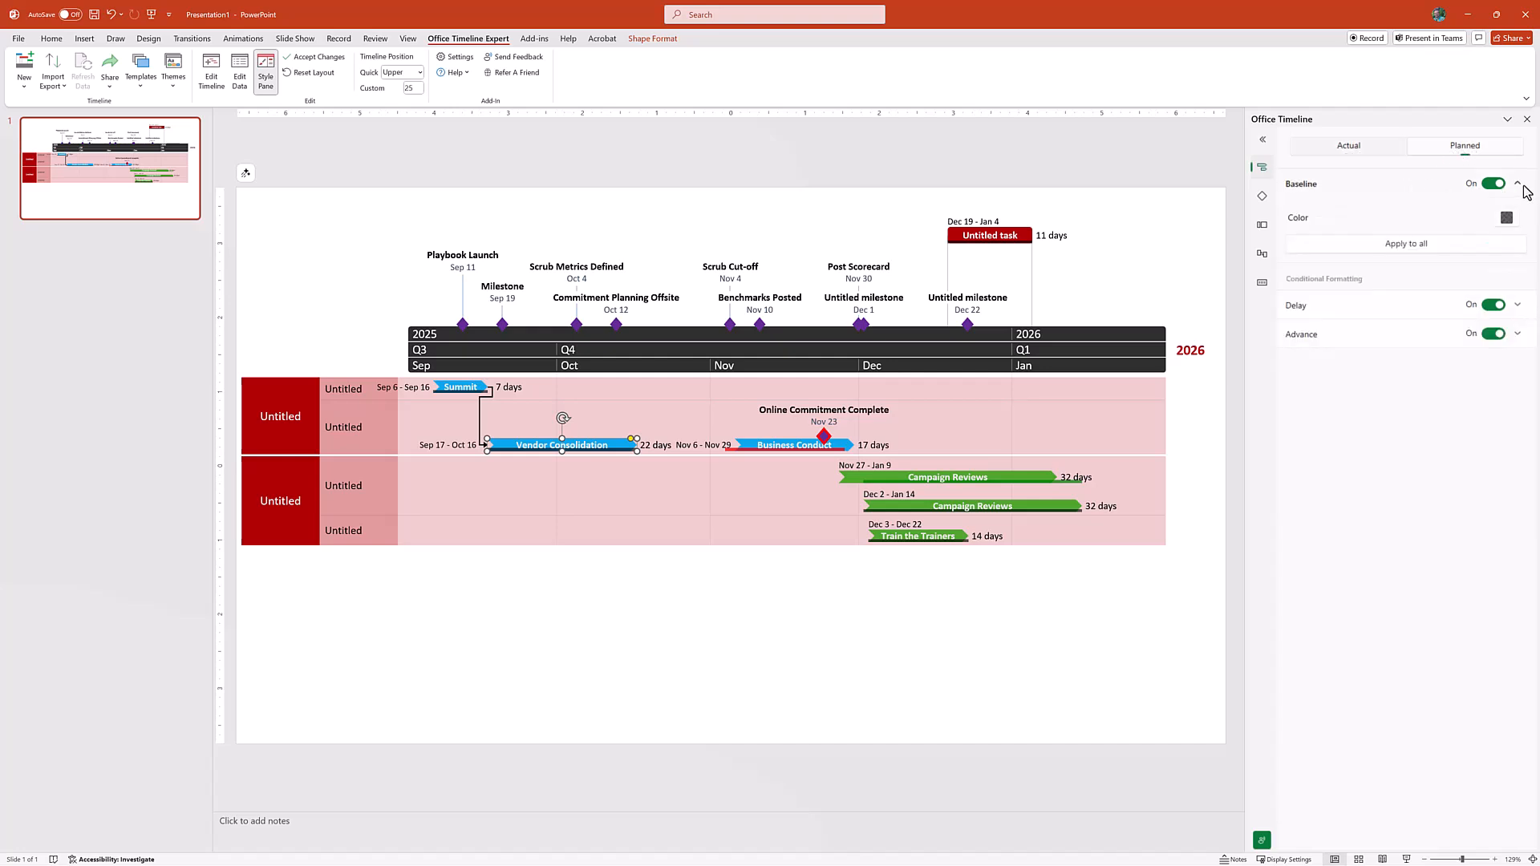
pyautogui.click(1518, 184)
pyautogui.click(1518, 185)
pyautogui.click(1365, 319)
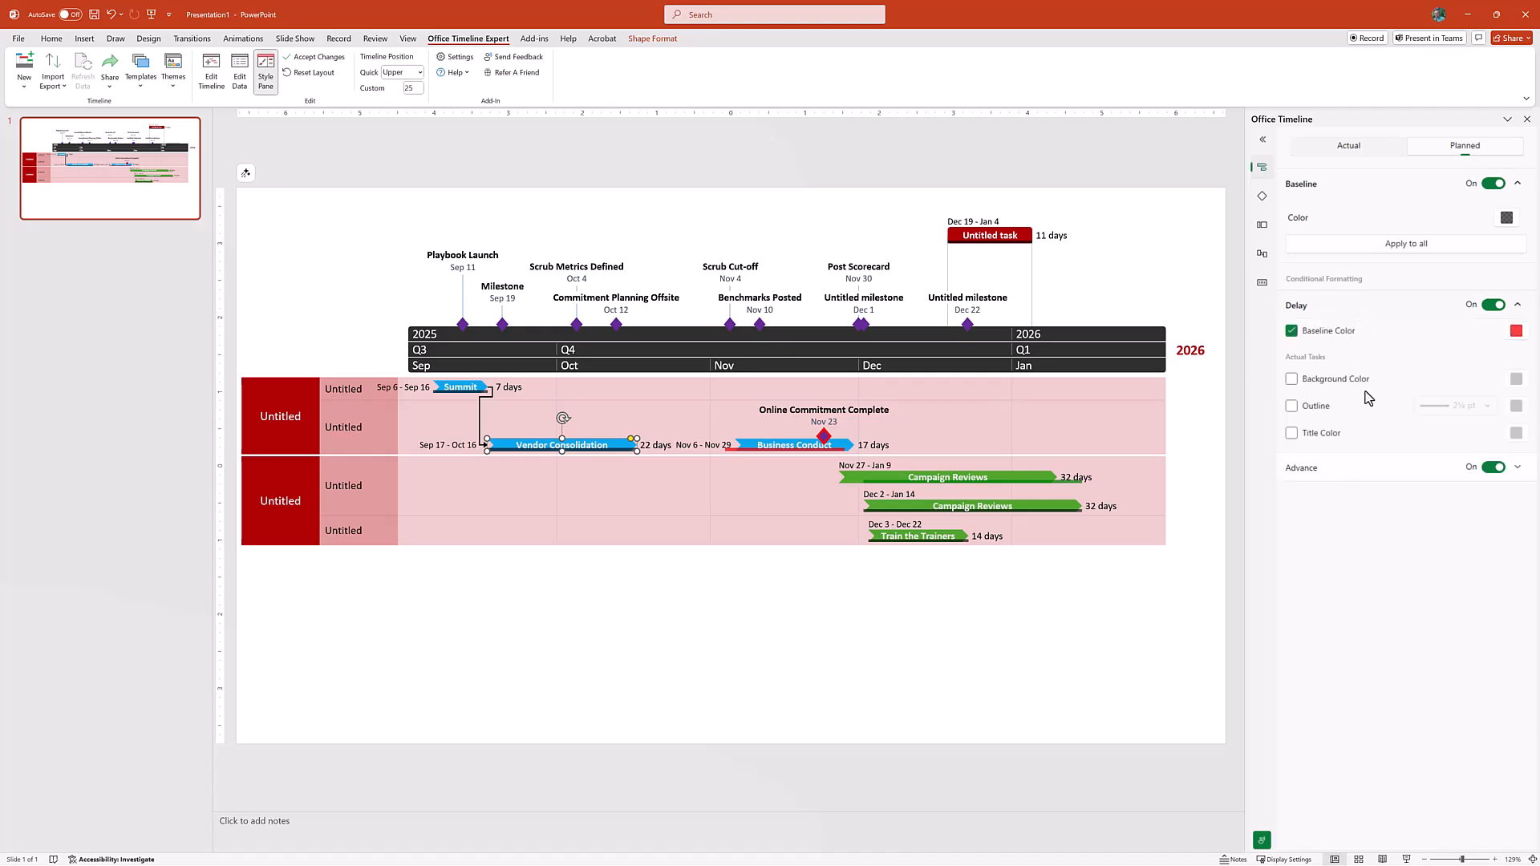
pyautogui.click(1344, 473)
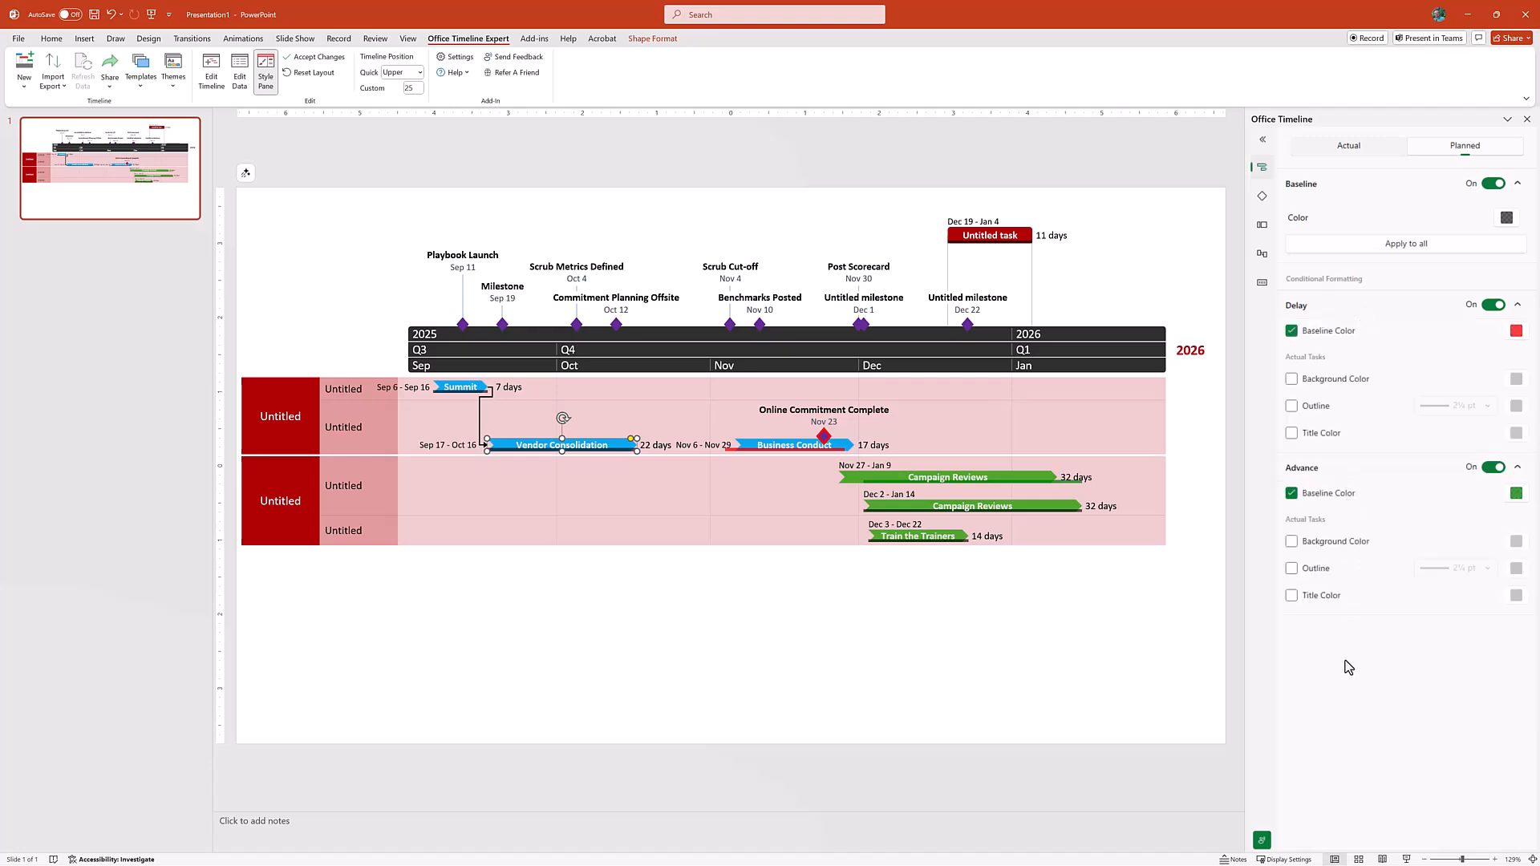
pyautogui.click(1305, 380)
pyautogui.click(1292, 406)
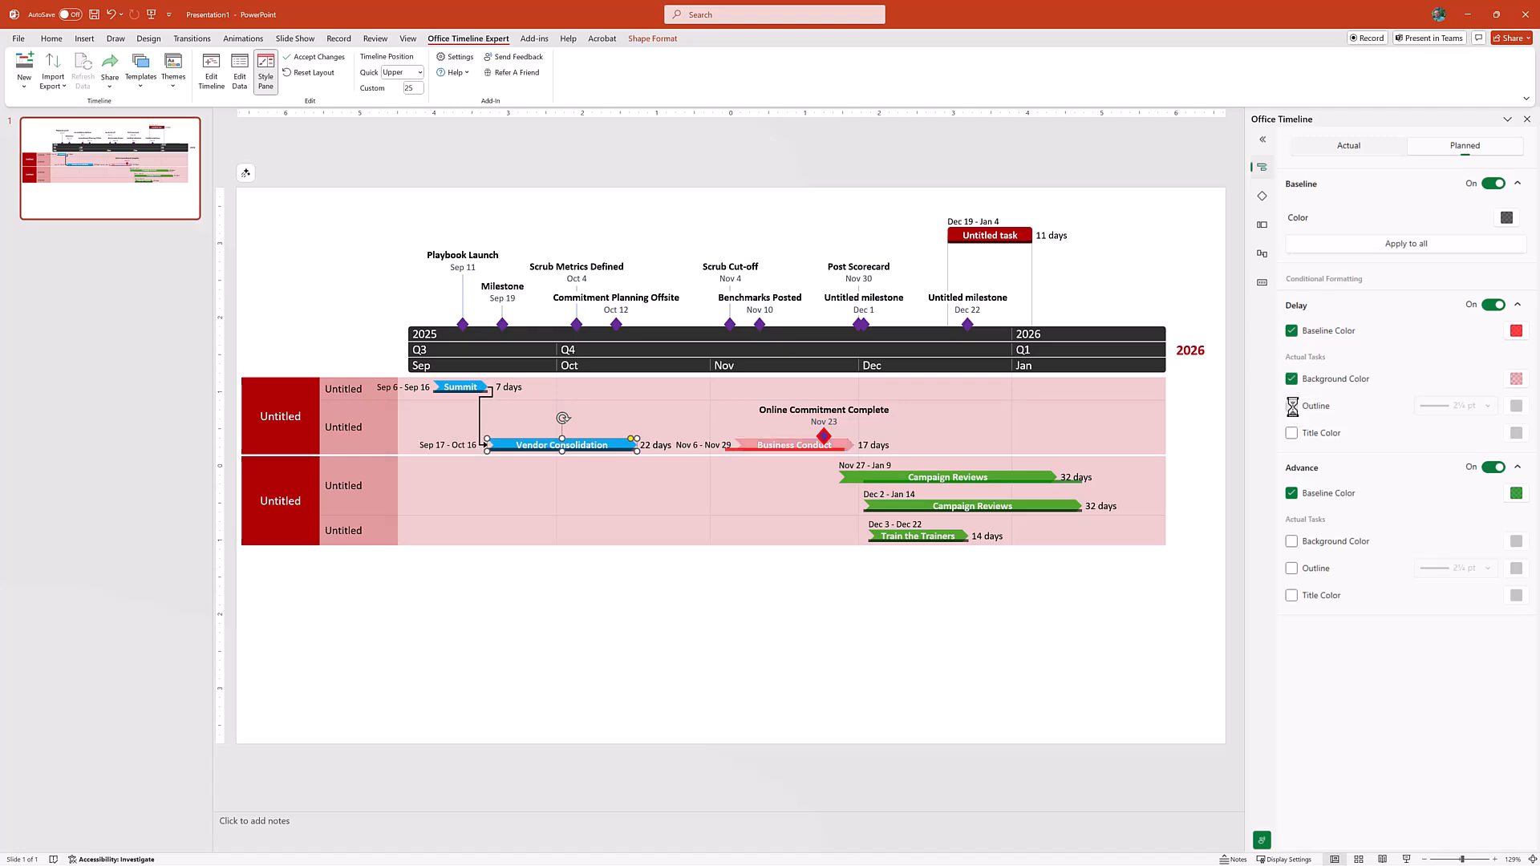
pyautogui.click(1292, 434)
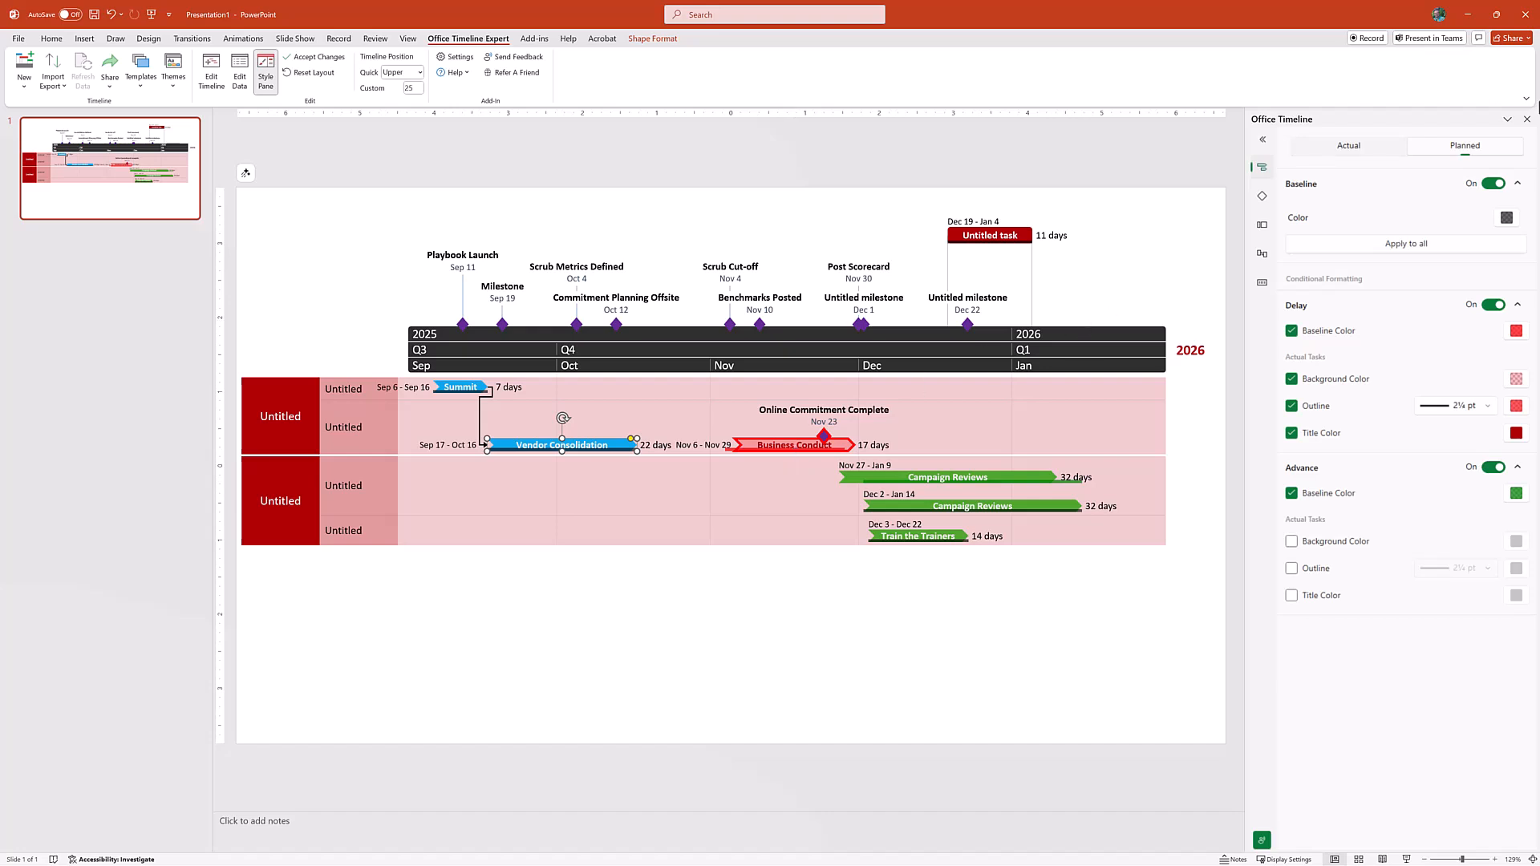
pyautogui.click(1527, 119)
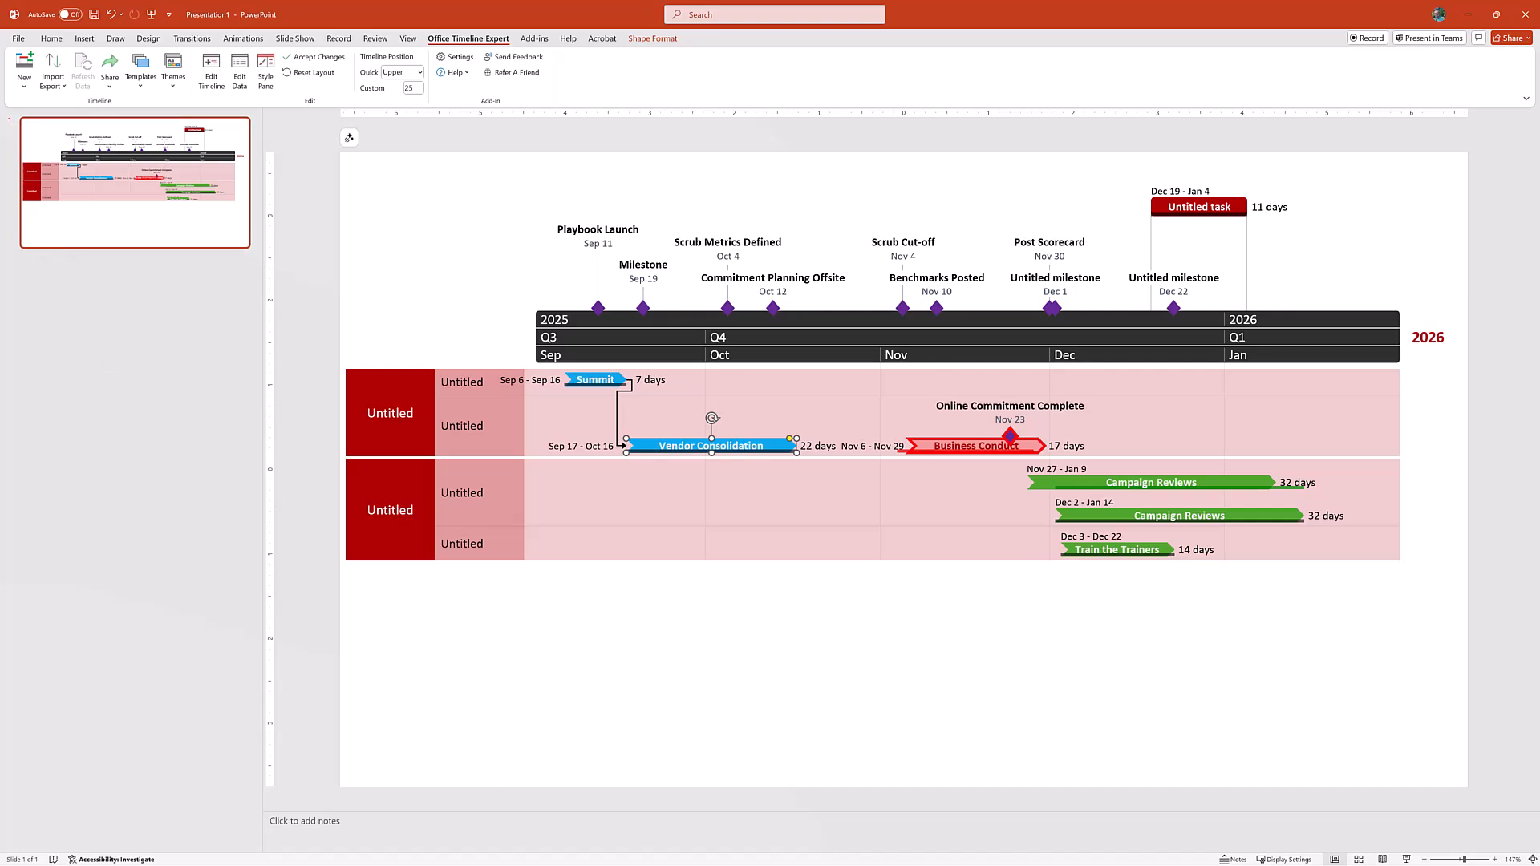
# Step: Switch to the Our XCL Project 2025 workbook in Excel
pyautogui.click(706, 824)
pyautogui.moveTo(705, 863)
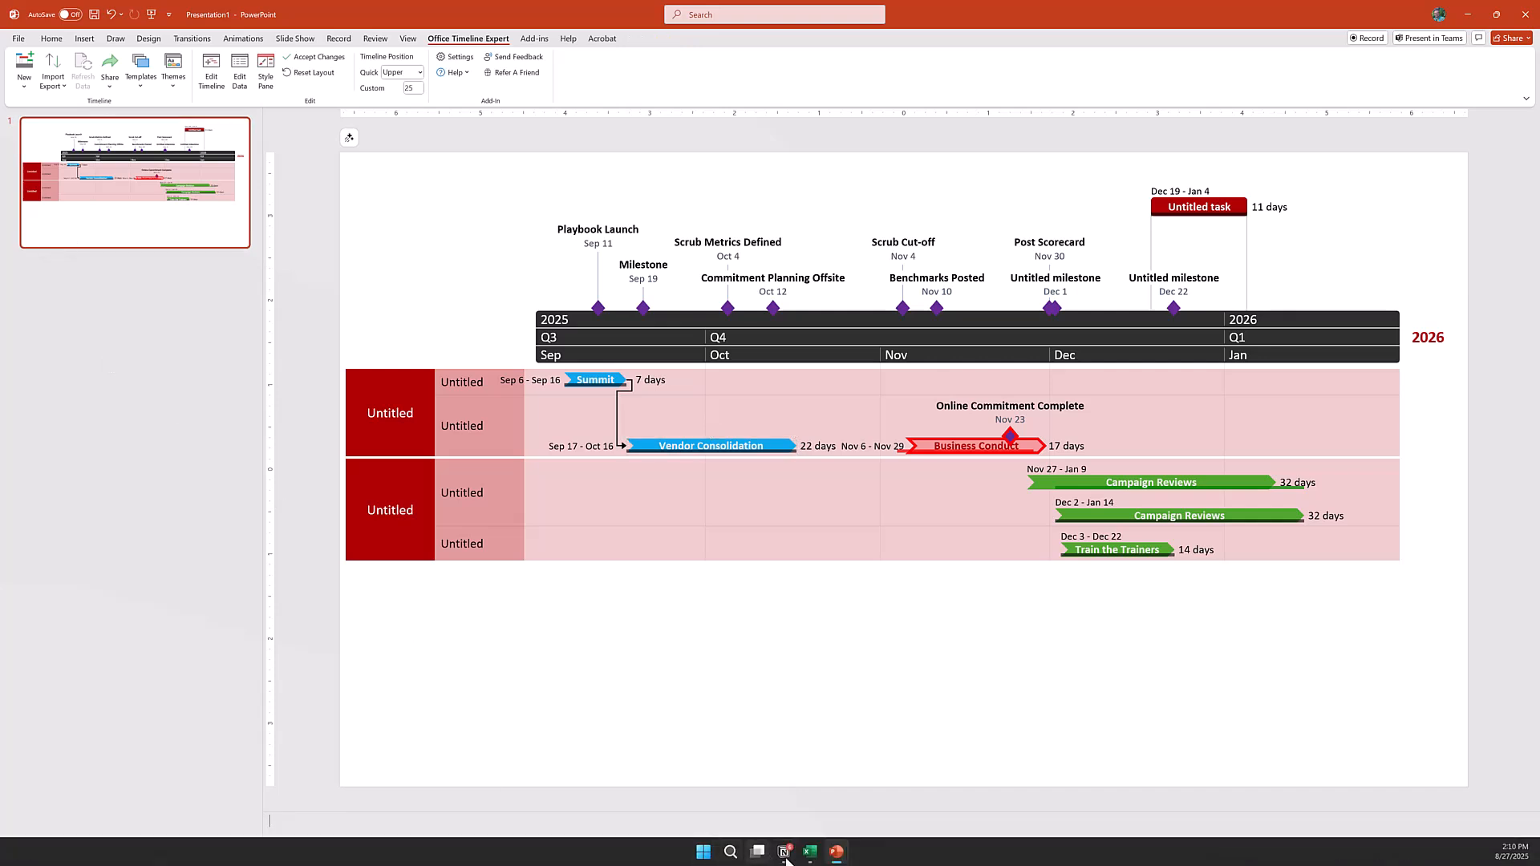
pyautogui.moveTo(810, 858)
pyautogui.click(876, 813)
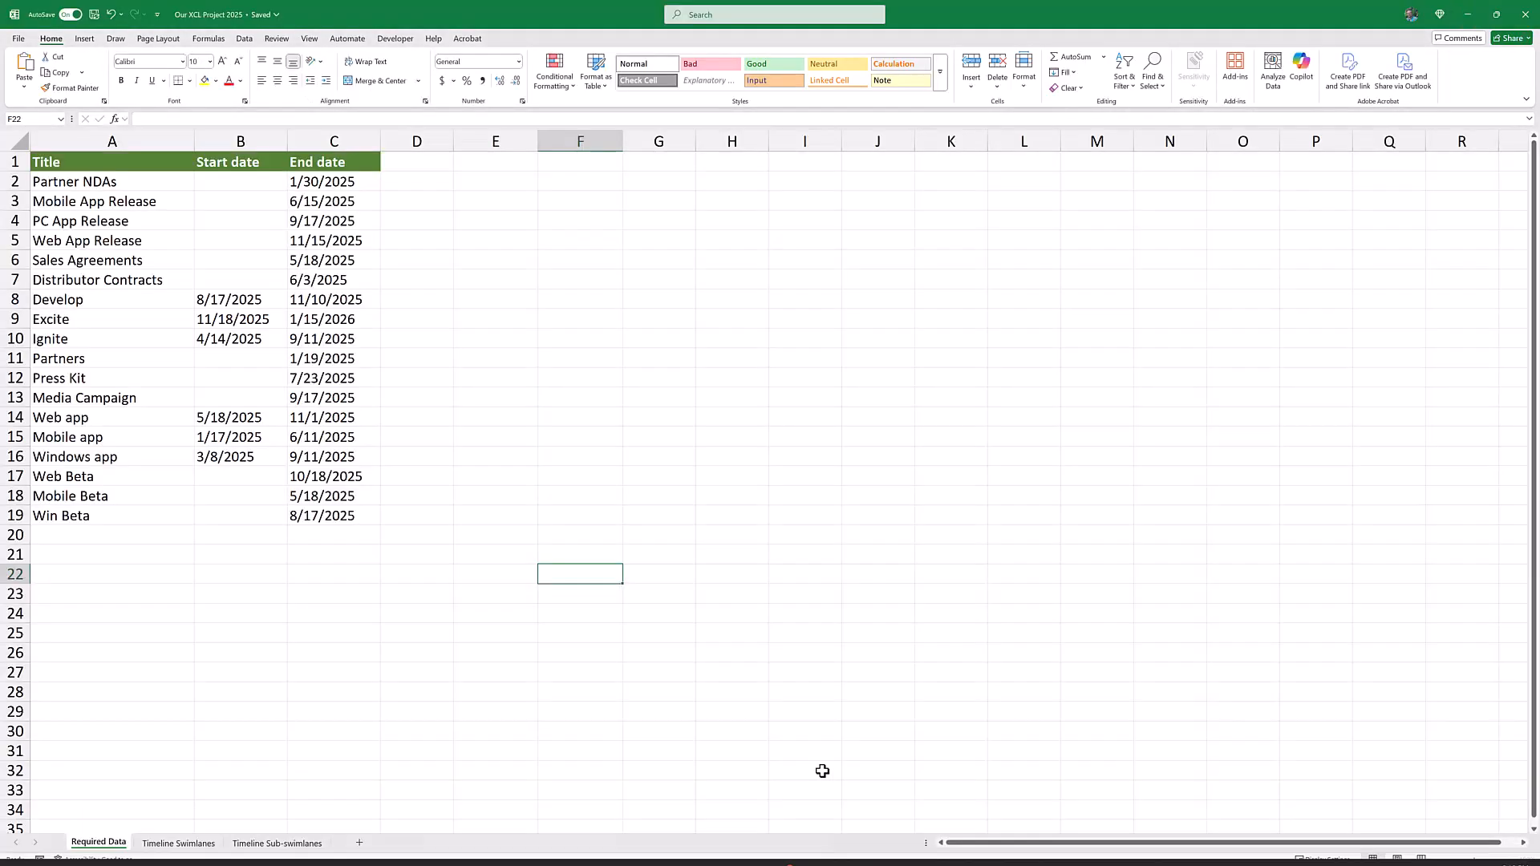
# Step: Examine the titles, start dates and end dates on the Required Data sheet, including the Develop, Excite and Ignite rows
pyautogui.click(347, 749)
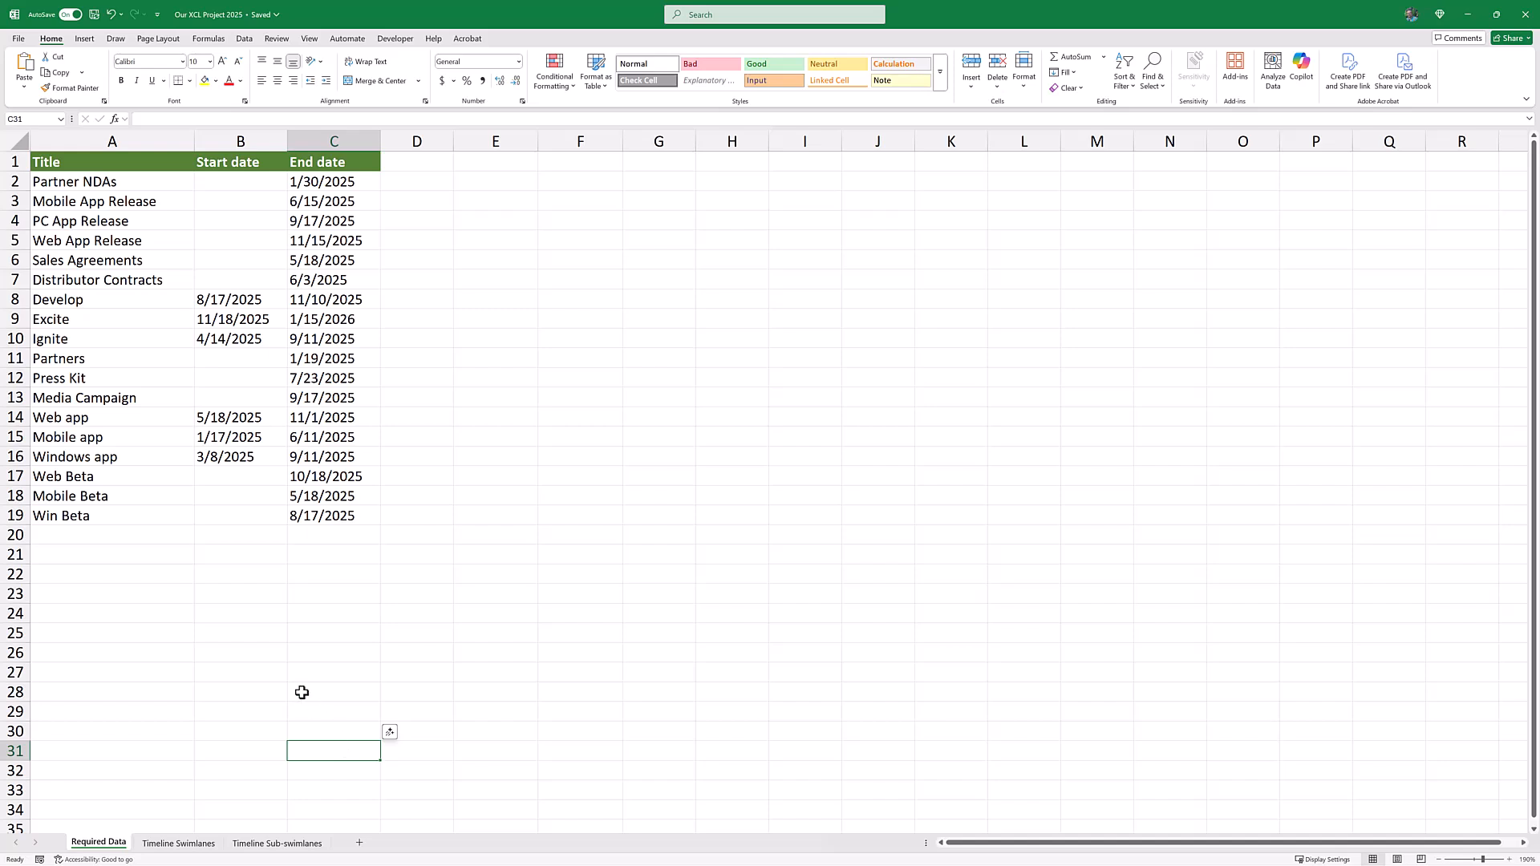
pyautogui.click(128, 303)
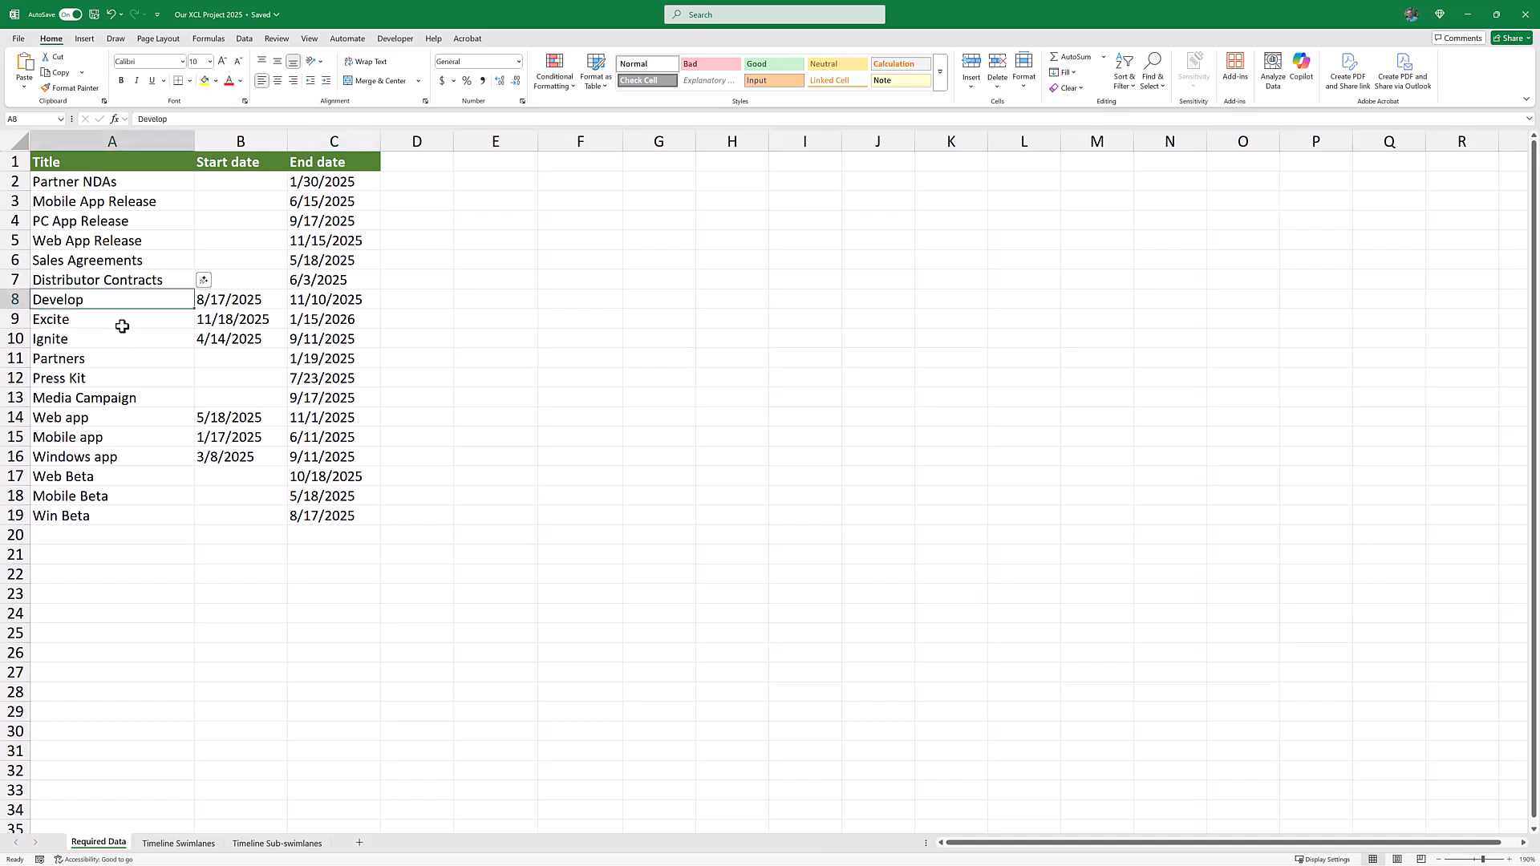
pyautogui.click(126, 324)
pyautogui.click(148, 344)
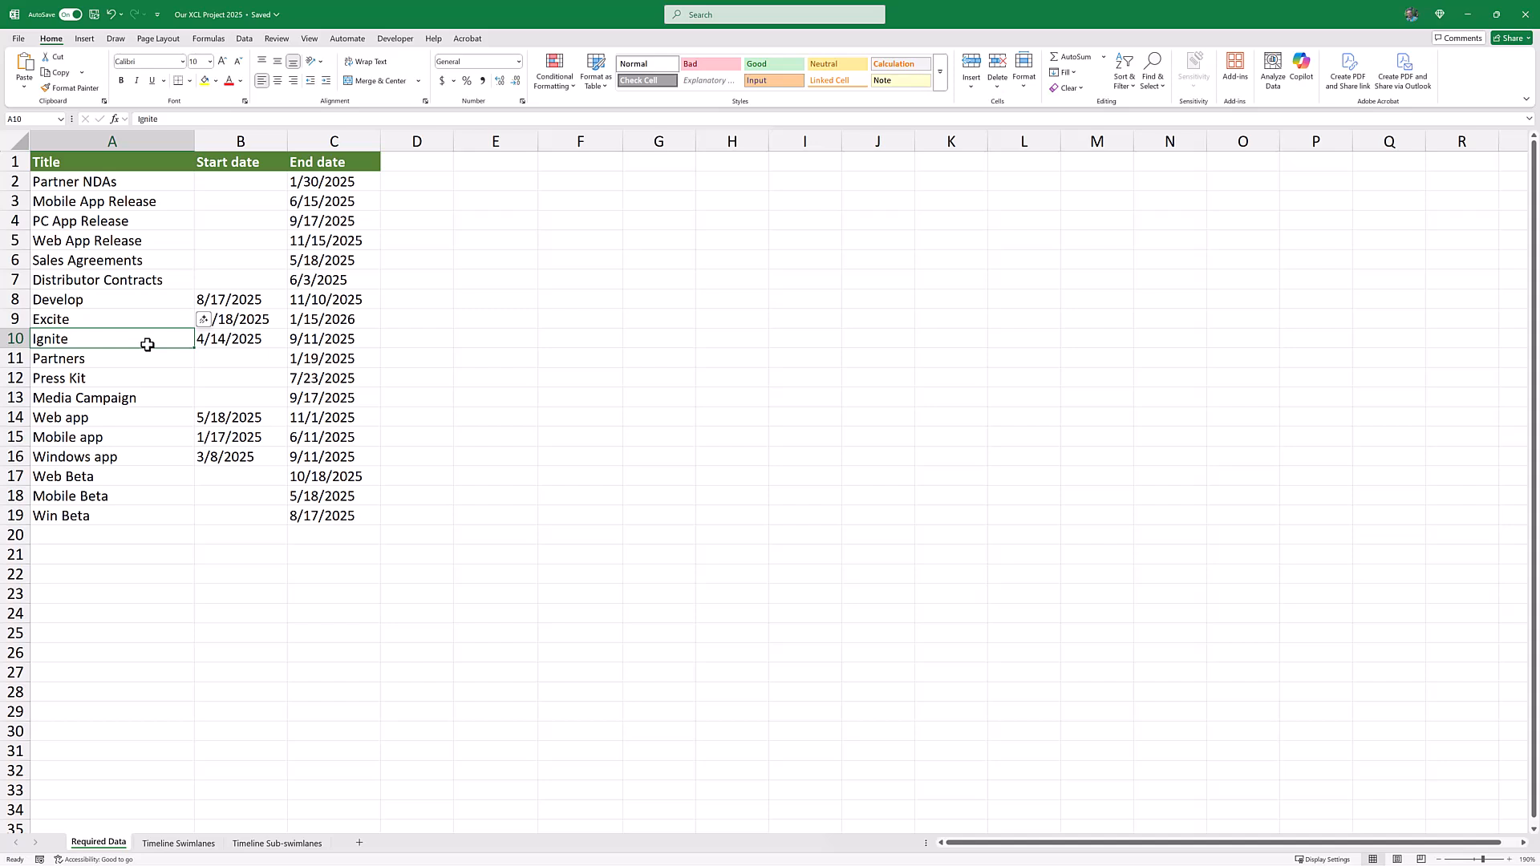
pyautogui.click(574, 410)
pyautogui.click(532, 788)
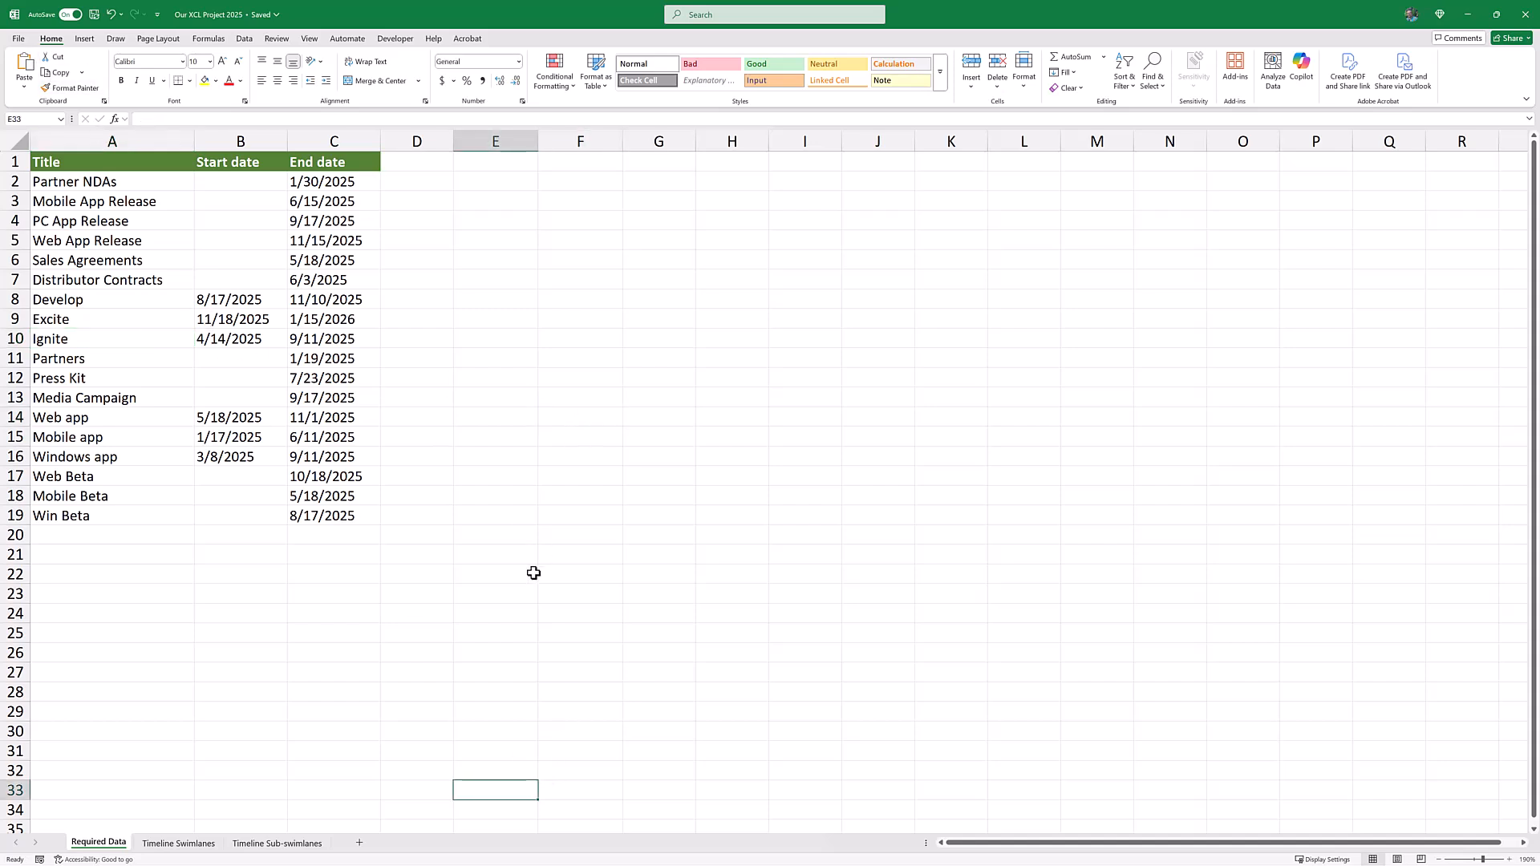
pyautogui.moveTo(652, 789); pyautogui.dragTo(644, 772)
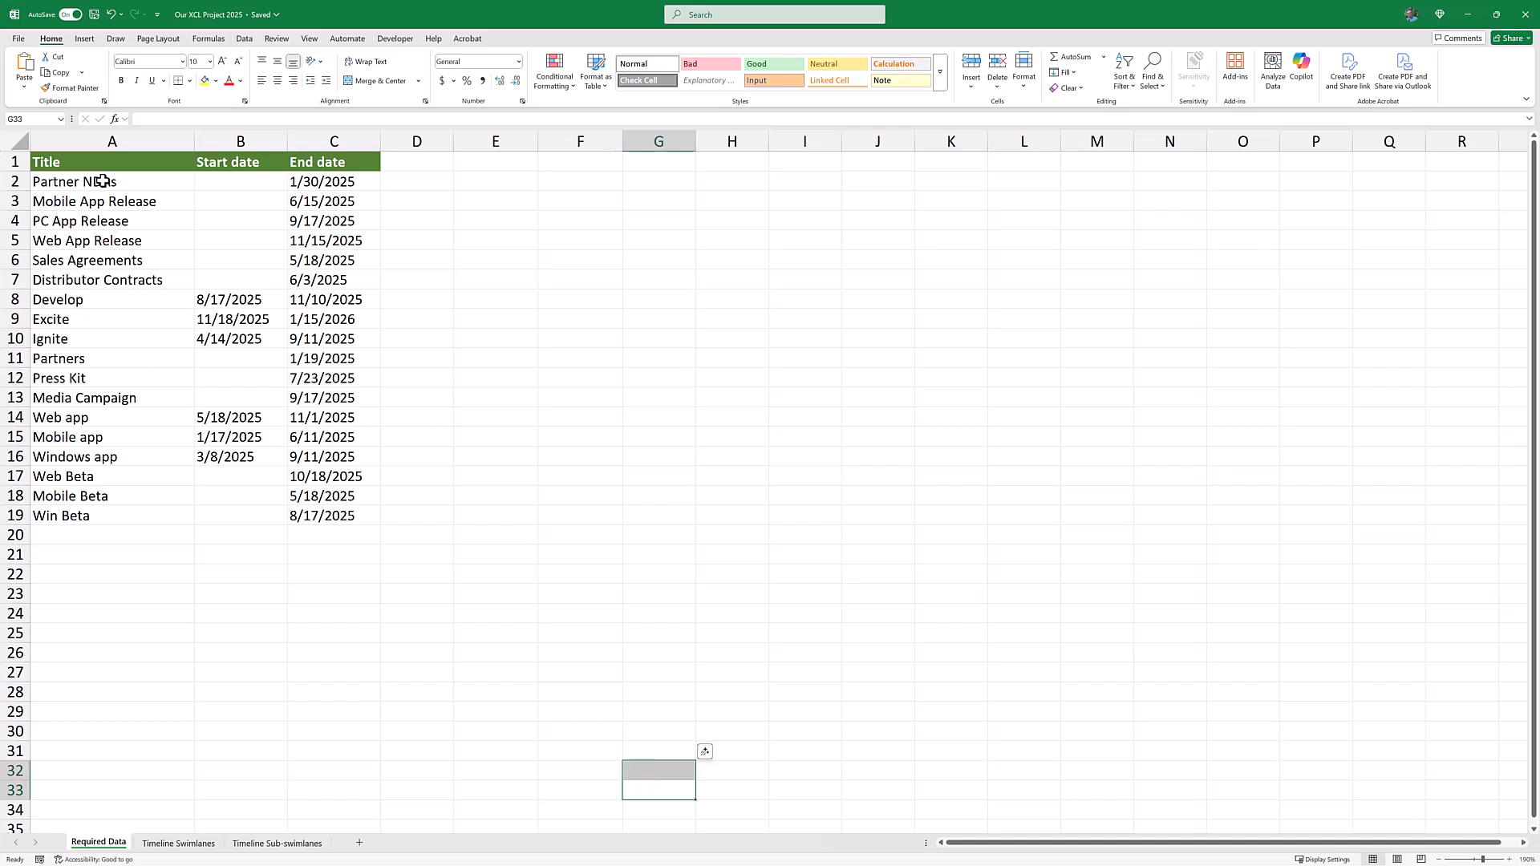
# Step: Copy the data rows A2:C19 from the Required Data sheet
pyautogui.moveTo(103, 181); pyautogui.dragTo(351, 518)
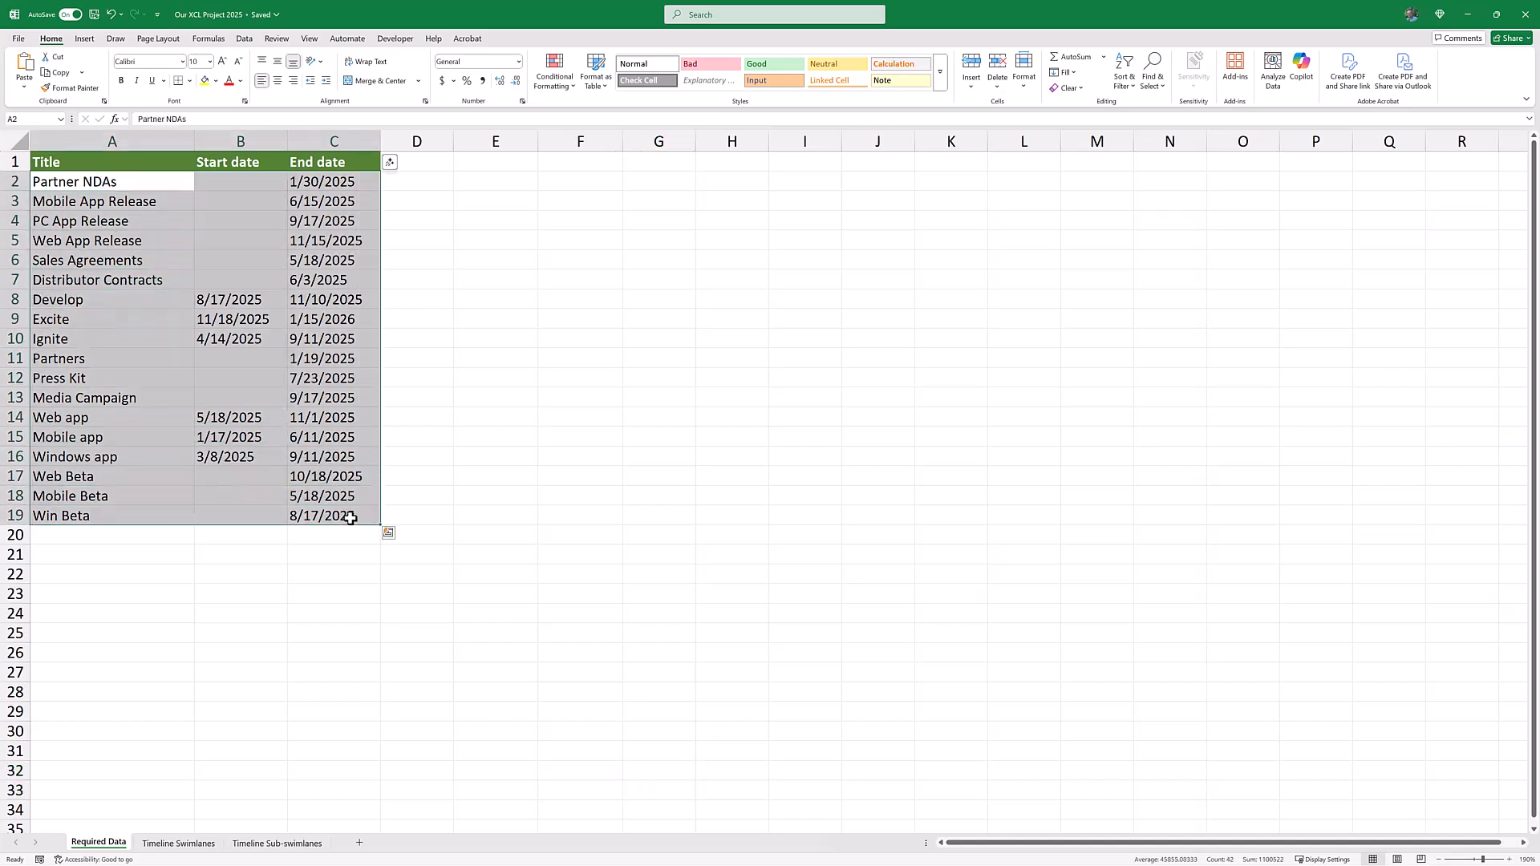
pyautogui.hotkey('ctrl', 'c')
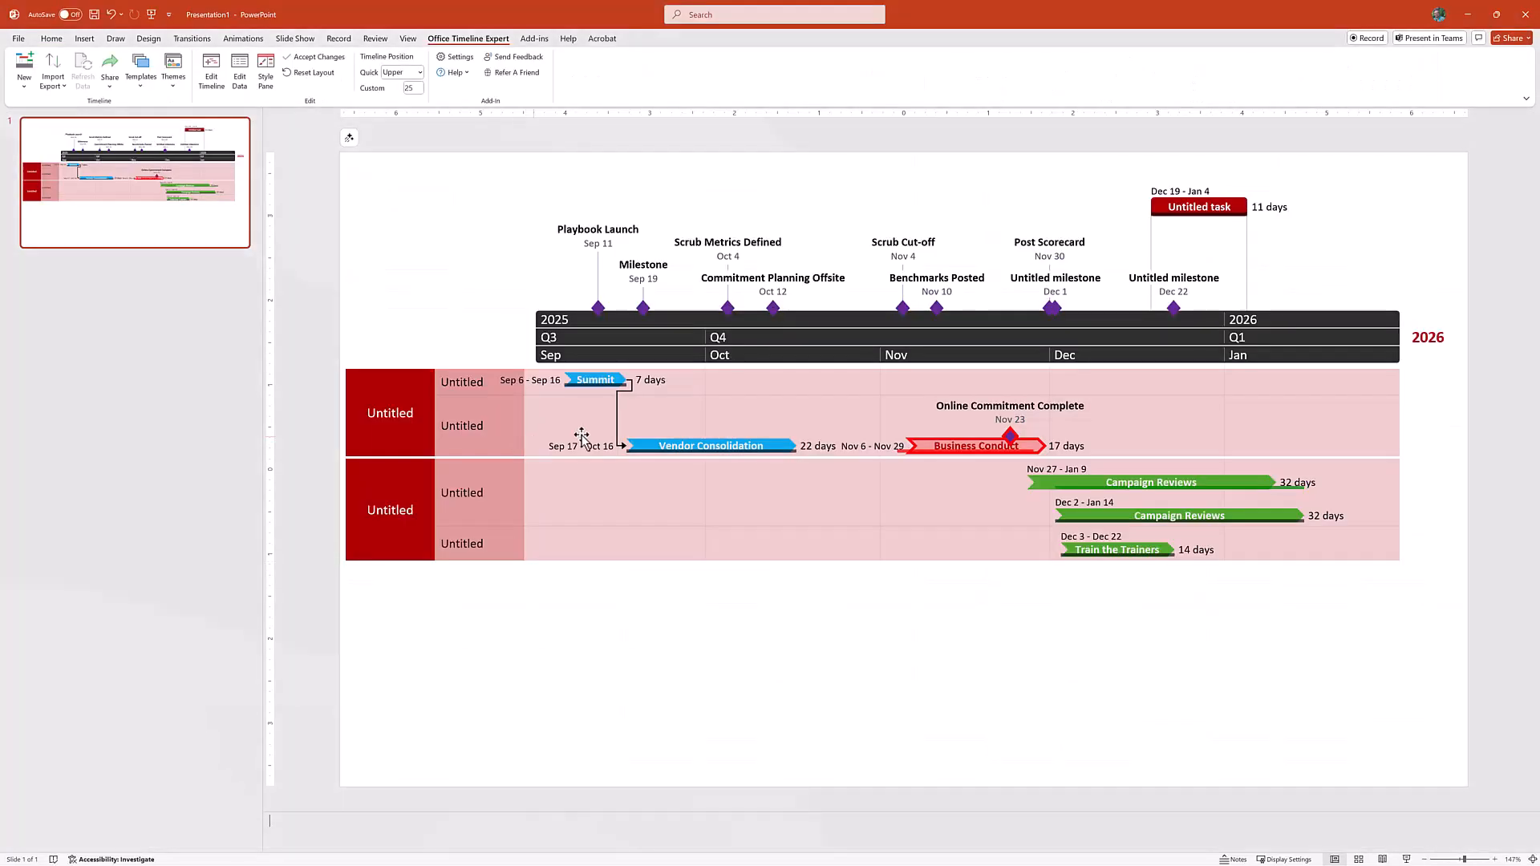
# Step: Switch back to PowerPoint and start a new timeline from scratch after the existing slide
pyautogui.click(133, 377)
pyautogui.click(33, 60)
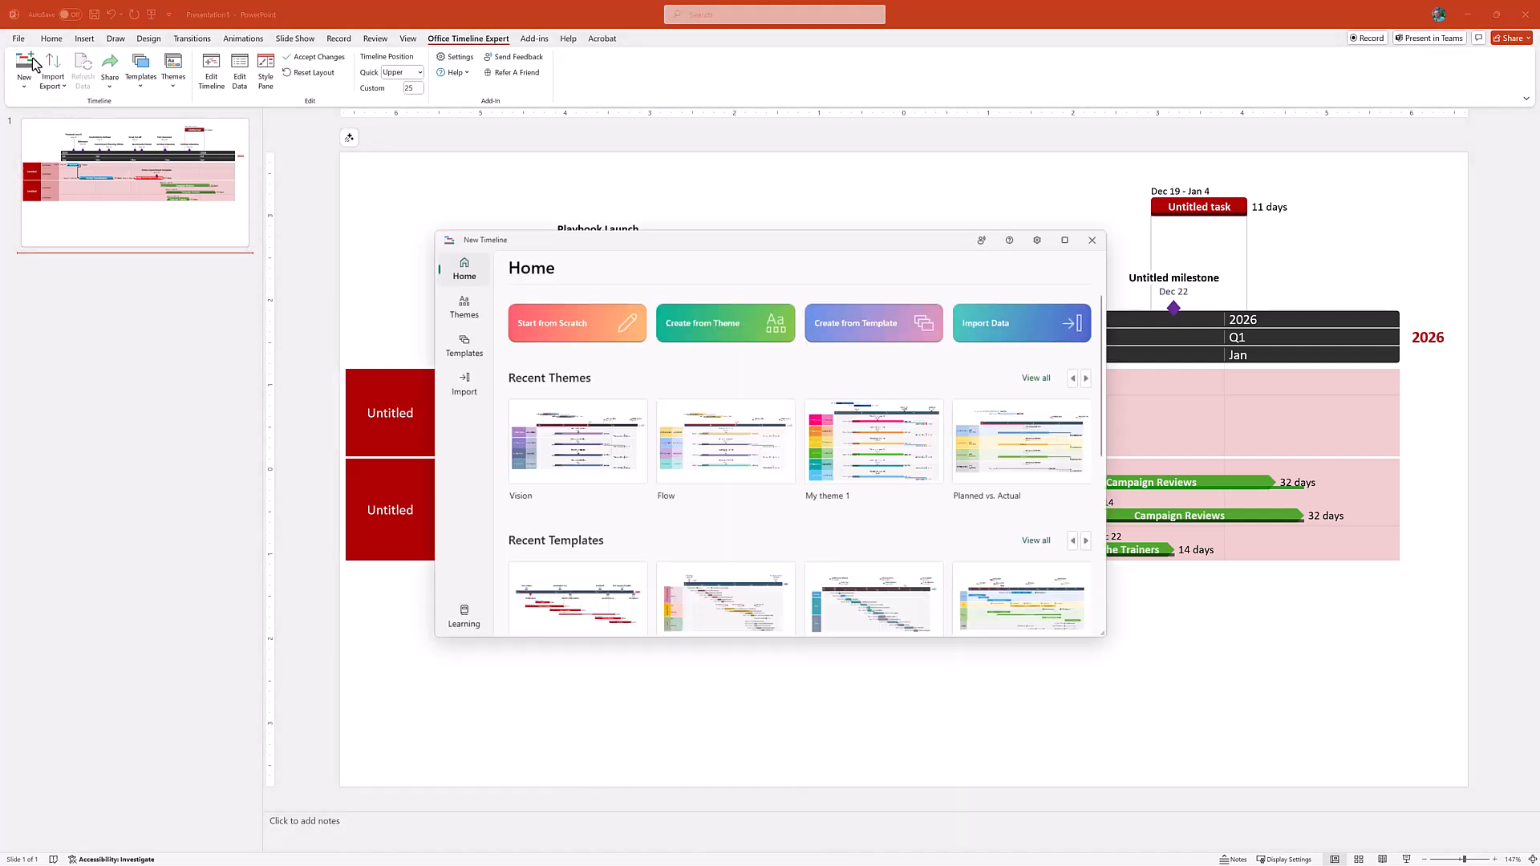
pyautogui.click(583, 335)
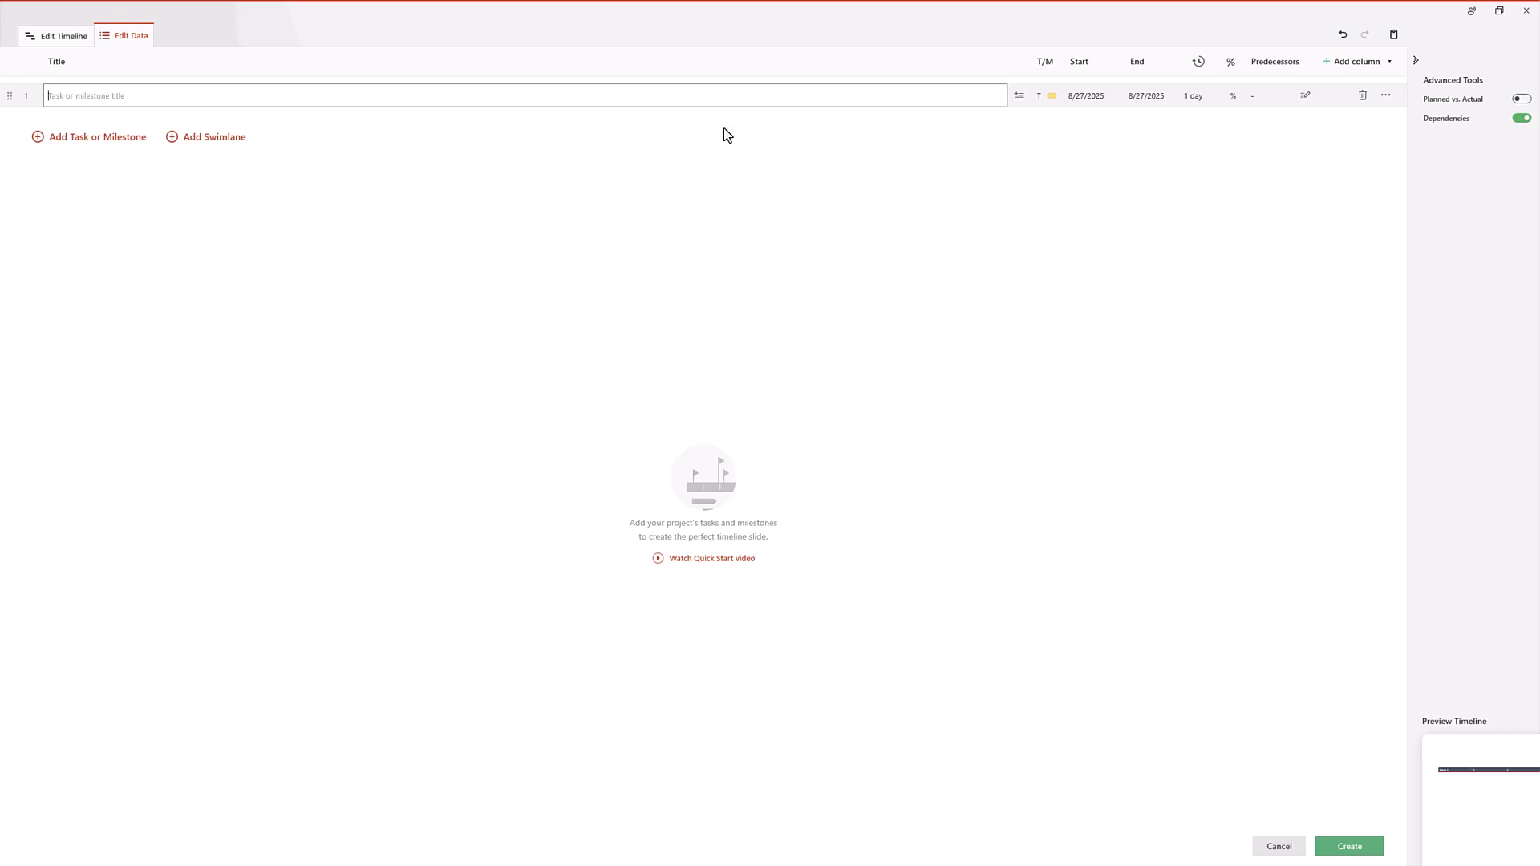
# Step: Delete the empty first row and paste the copied Excel project rows into the timeline's data table
pyautogui.click(1362, 97)
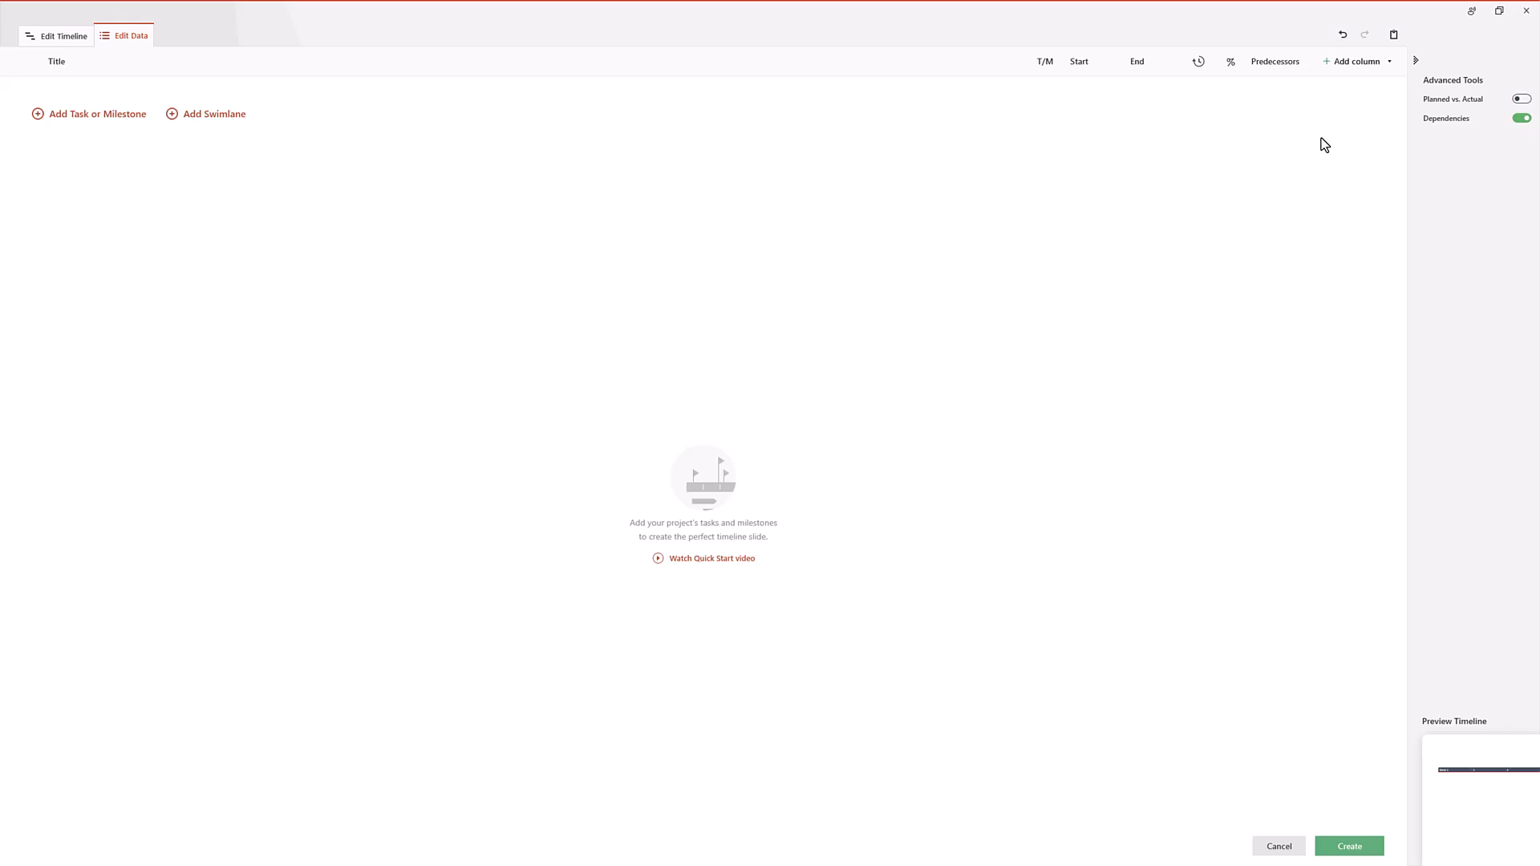
pyautogui.click(1396, 36)
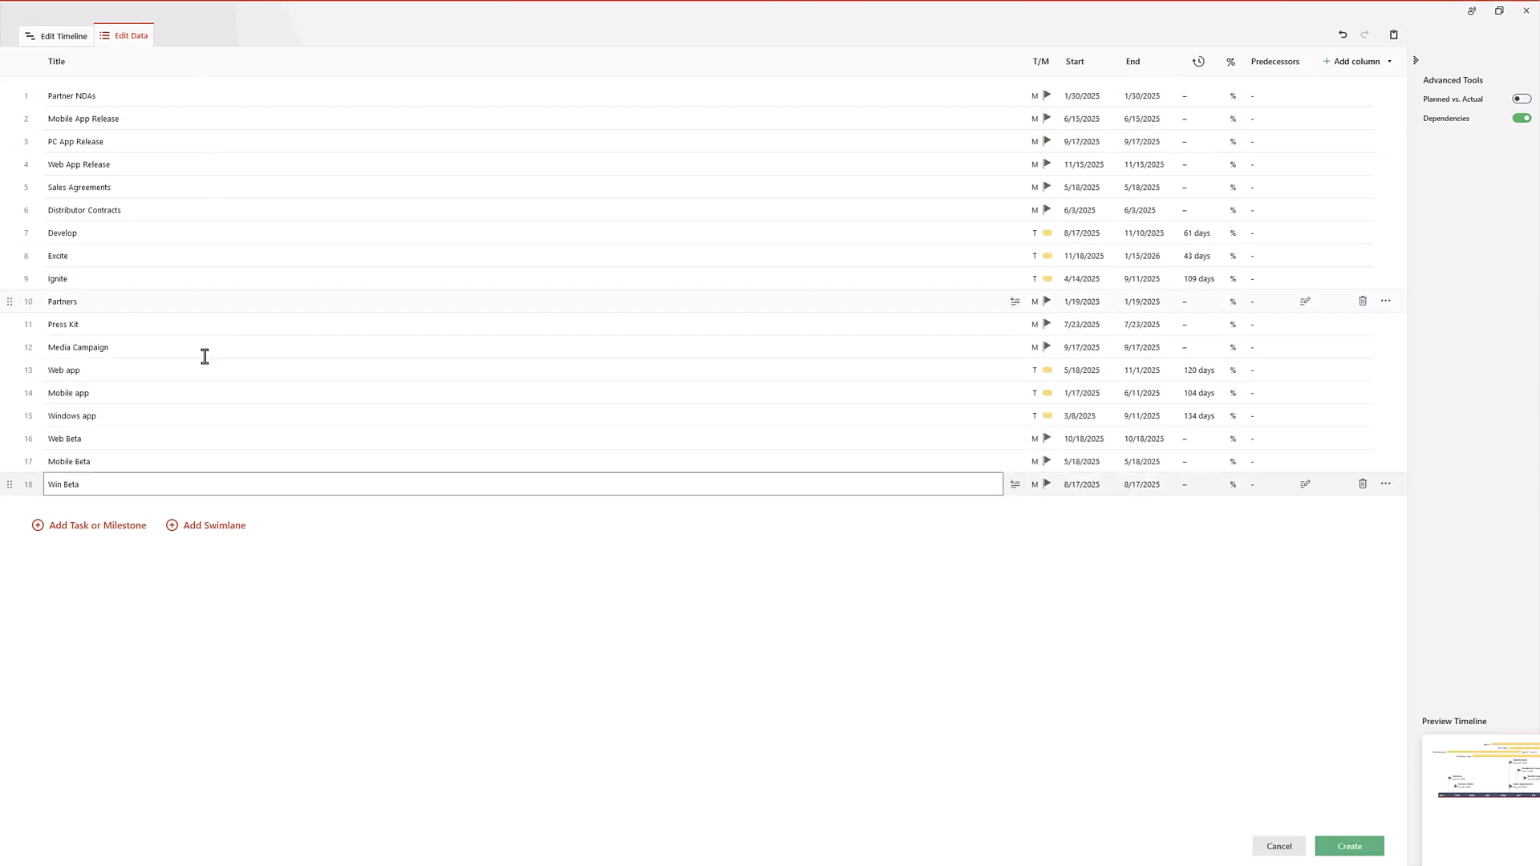
pyautogui.click(482, 744)
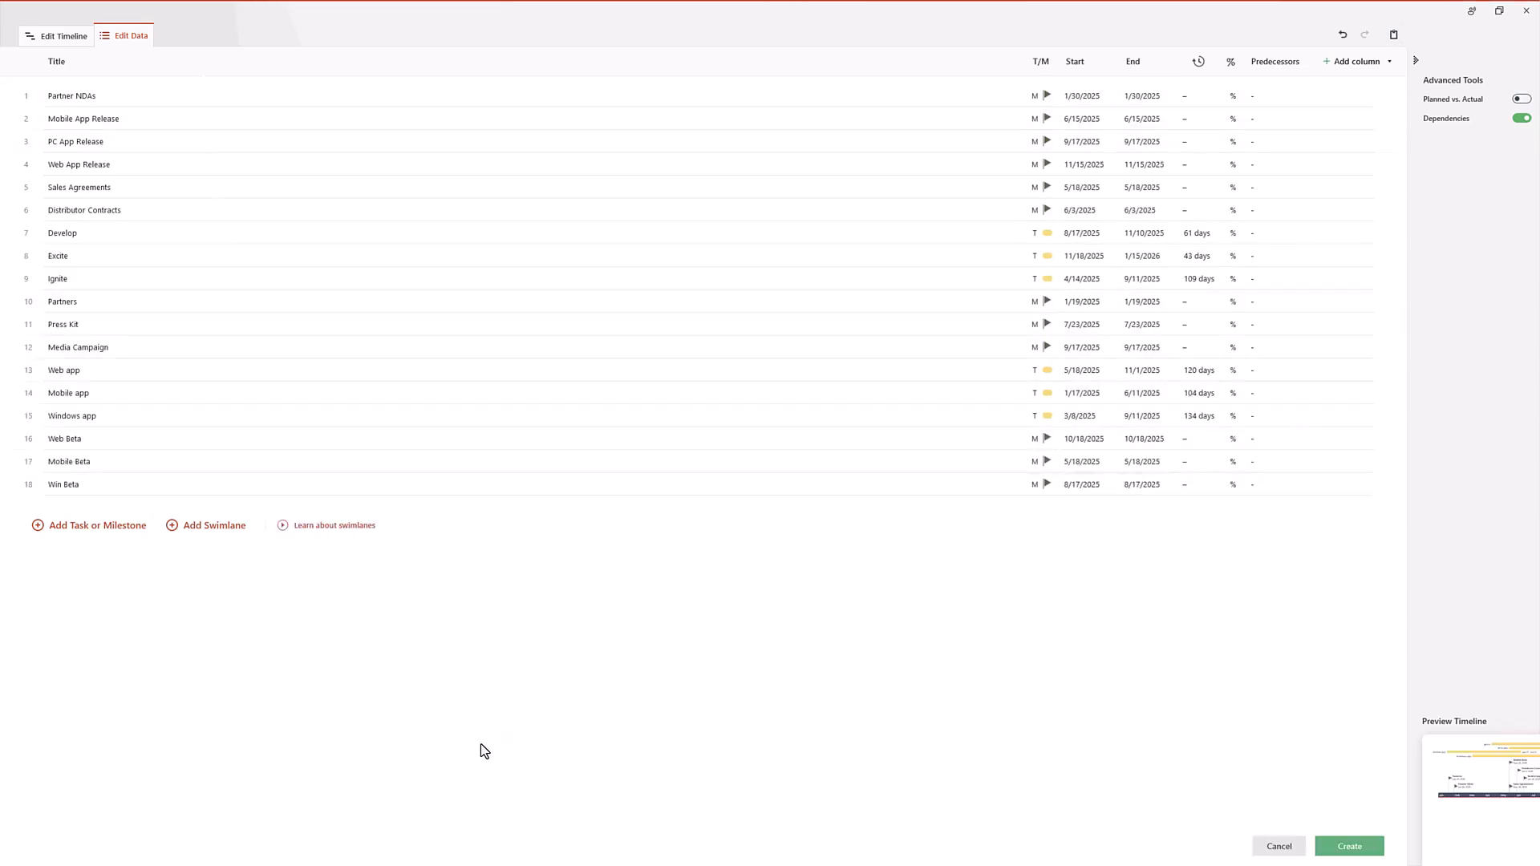
# Step: Move the timeband lower in the timeline editor so all tasks fit on the slide, and create the timeline
pyautogui.click(65, 41)
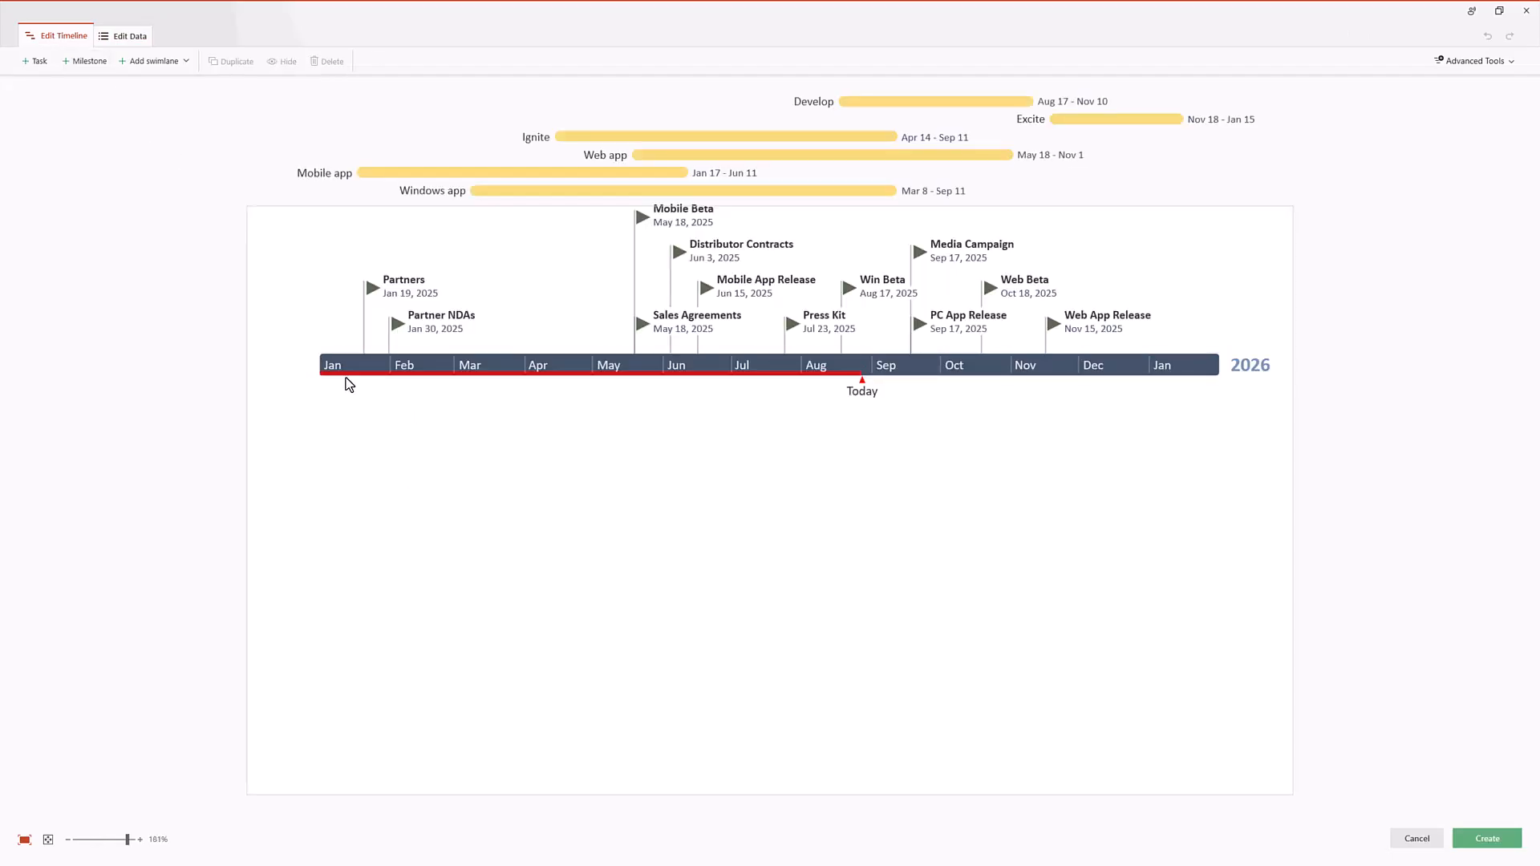
pyautogui.moveTo(340, 380); pyautogui.dragTo(364, 631)
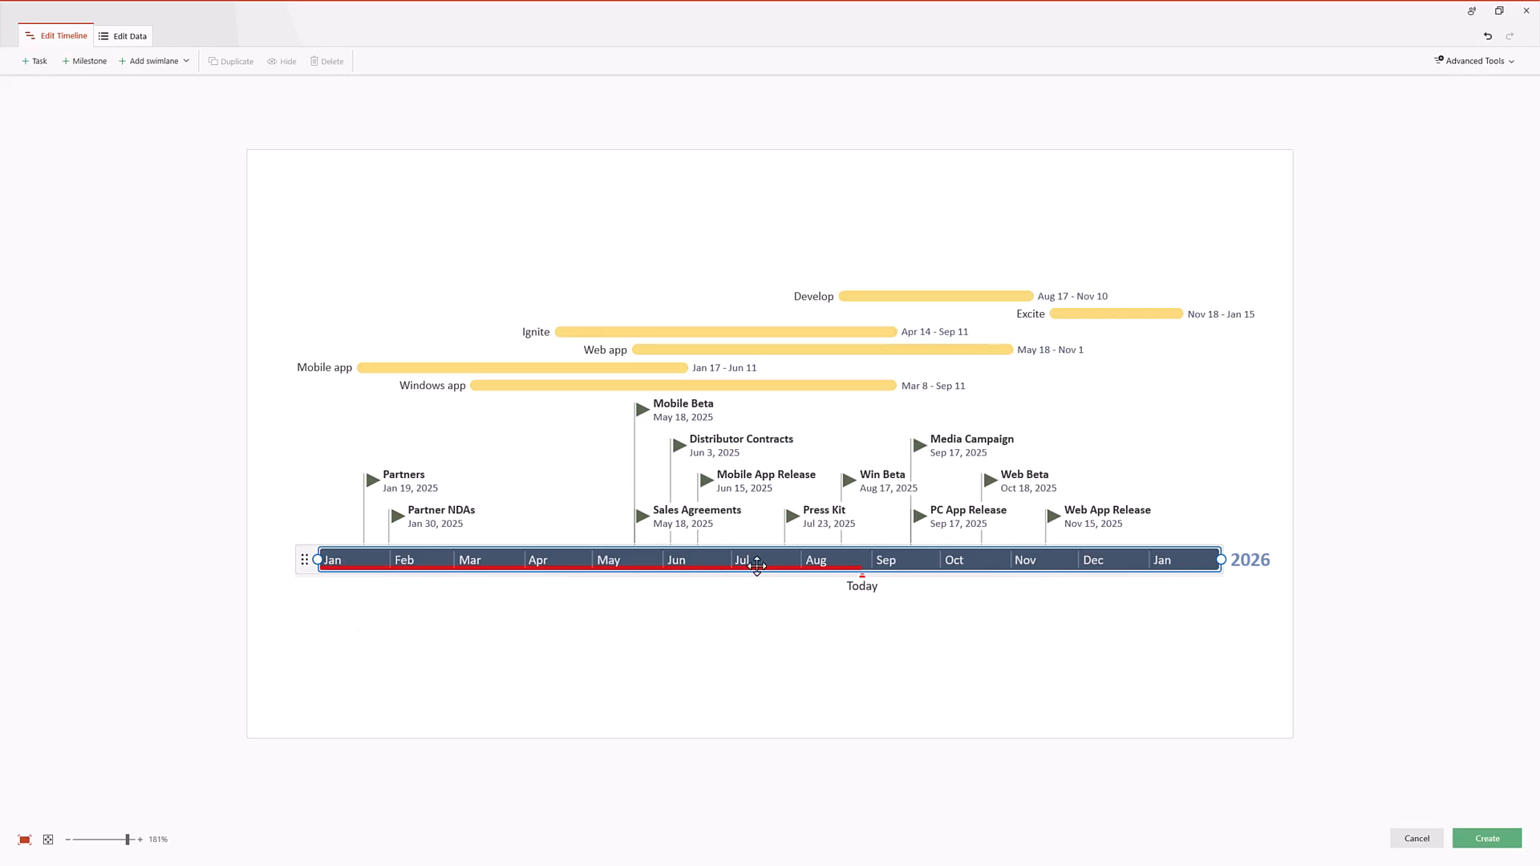
pyautogui.click(1487, 838)
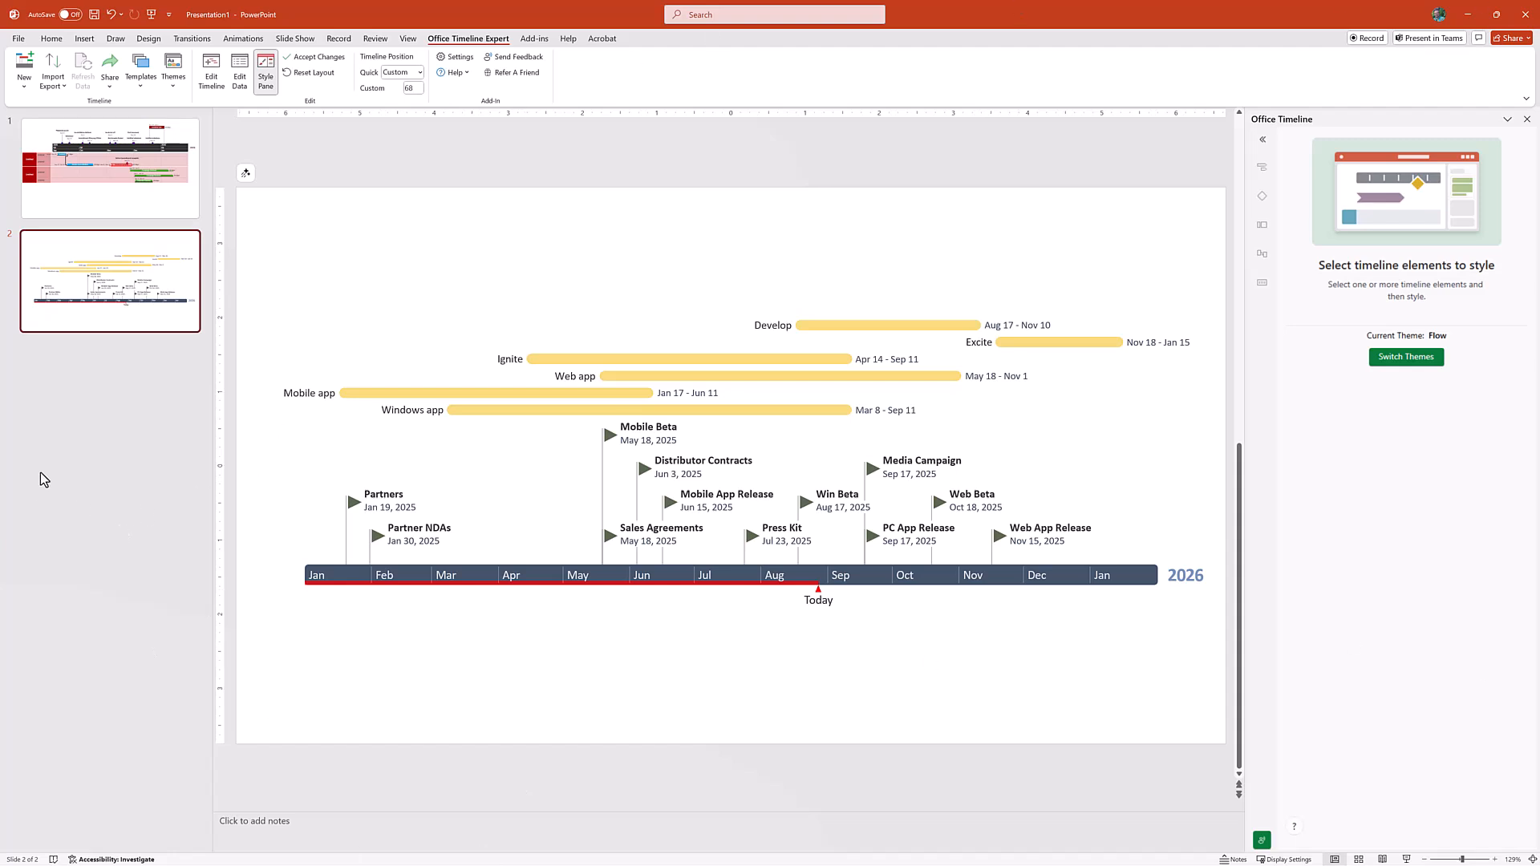
# Step: Start another new timeline after slide 2 using the Import Data option
pyautogui.click(140, 448)
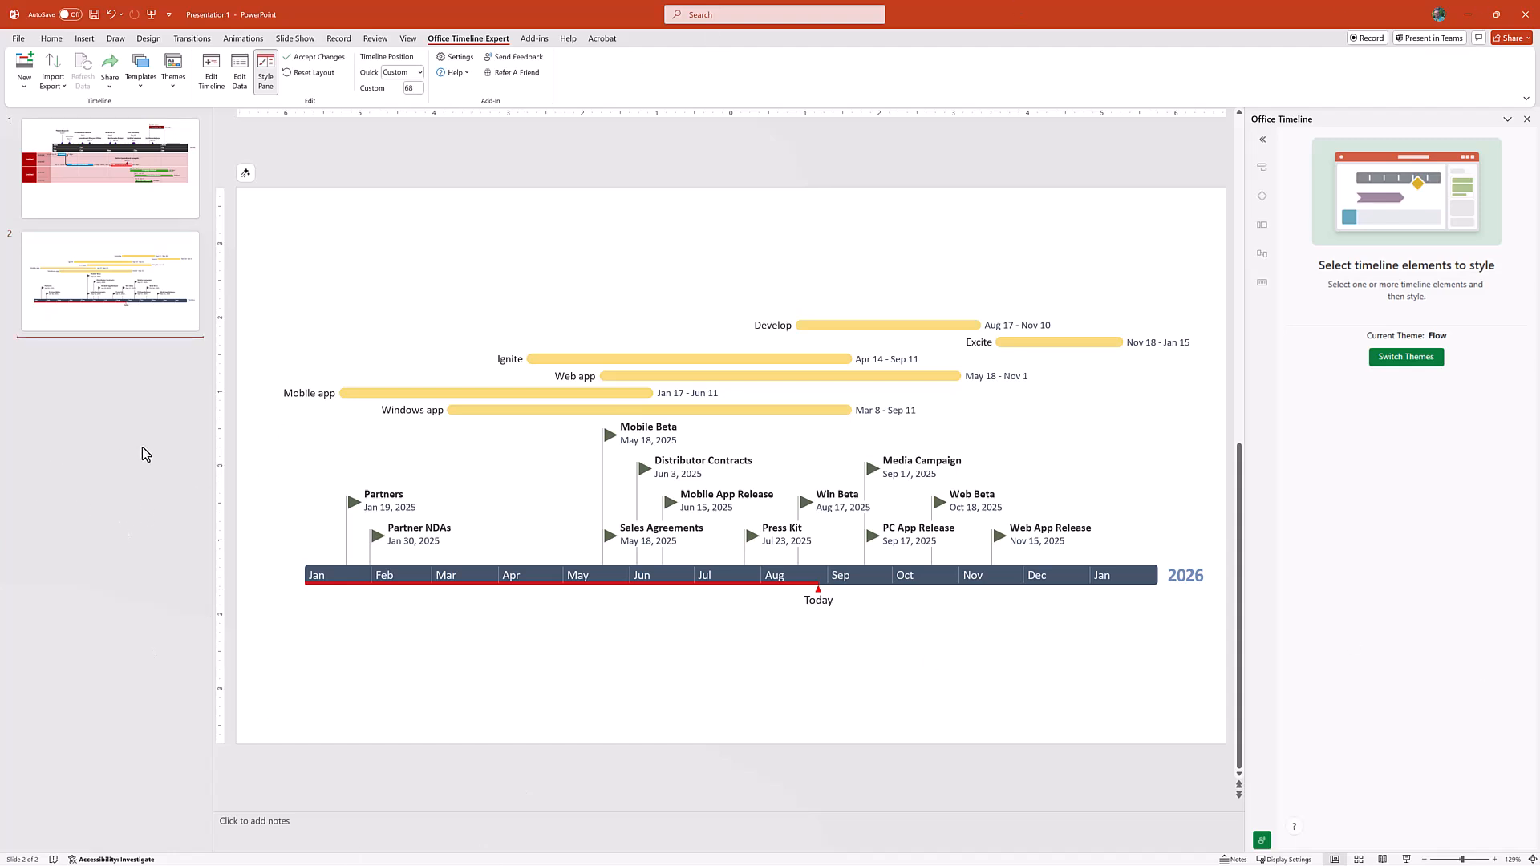
pyautogui.moveTo(705, 864)
pyautogui.click(27, 62)
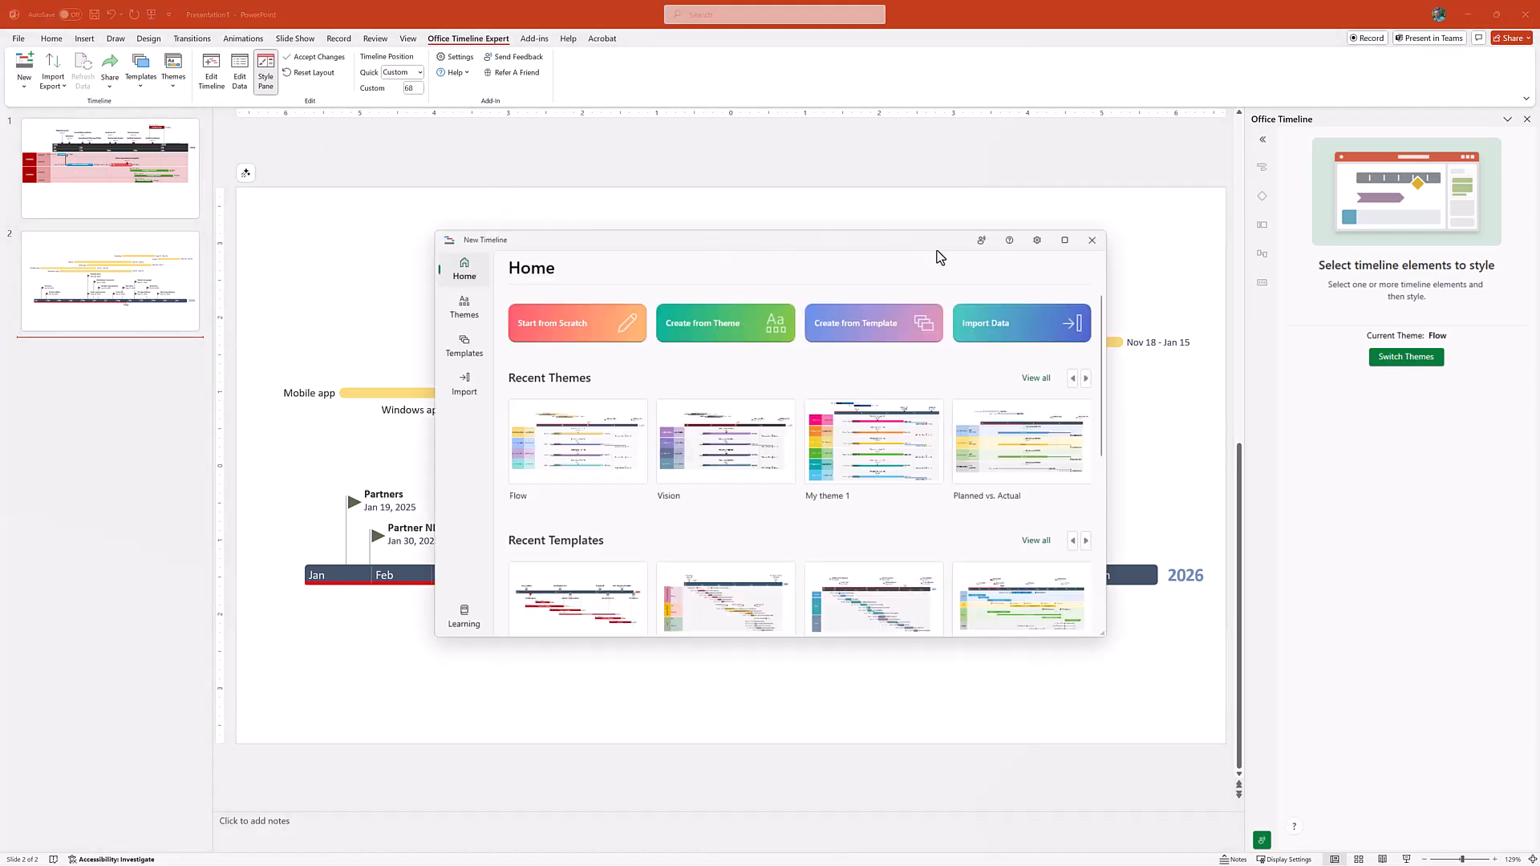
pyautogui.click(1041, 330)
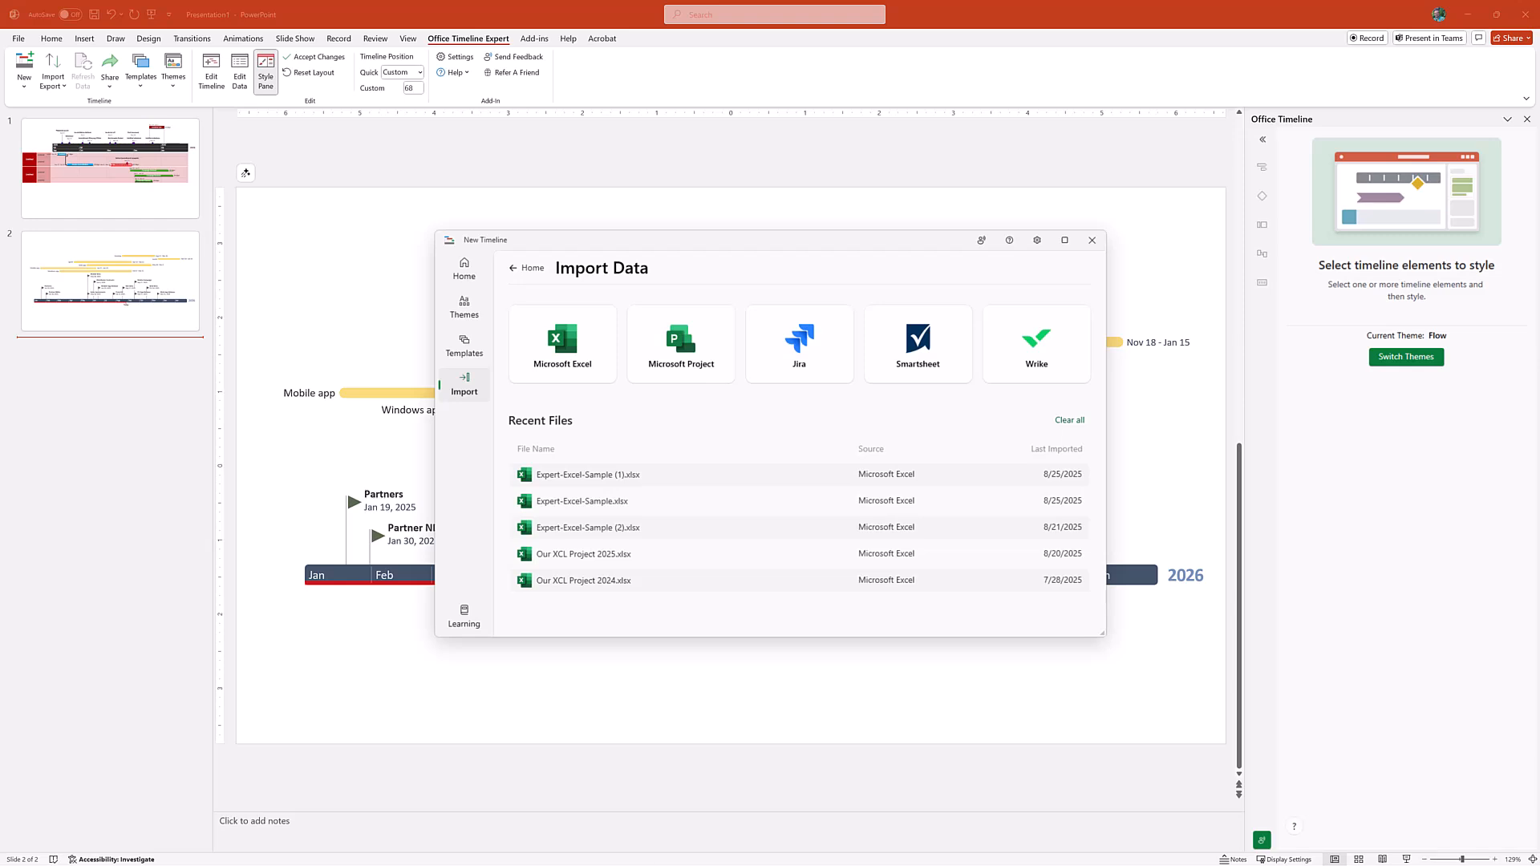
# Step: Switch to the Our XCL Project 2025 workbook in Excel and open the Timeline Sub-swimlanes sheet
pyautogui.click(812, 855)
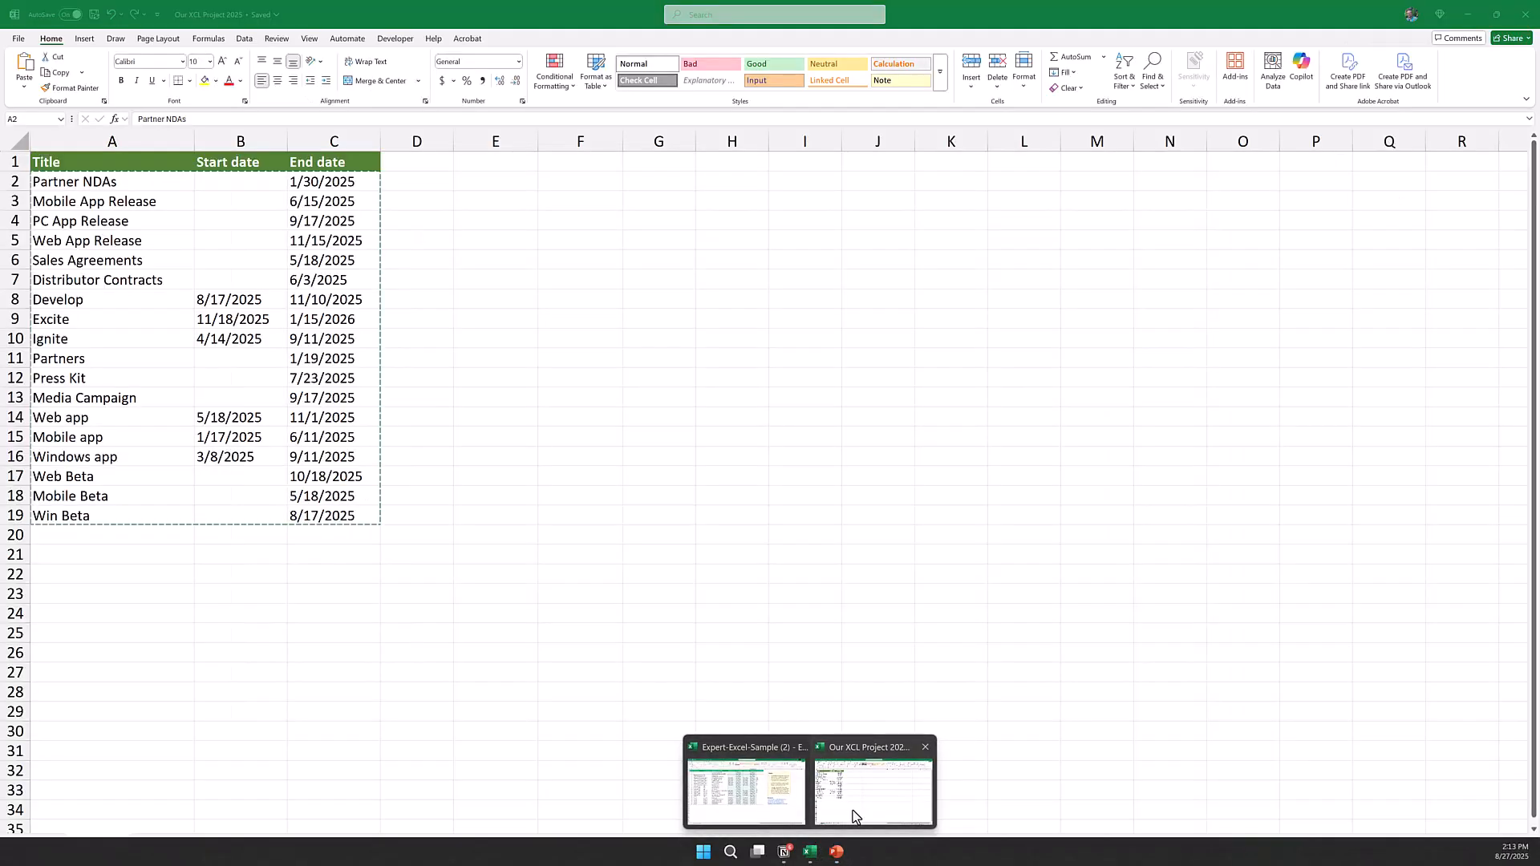
pyautogui.click(852, 816)
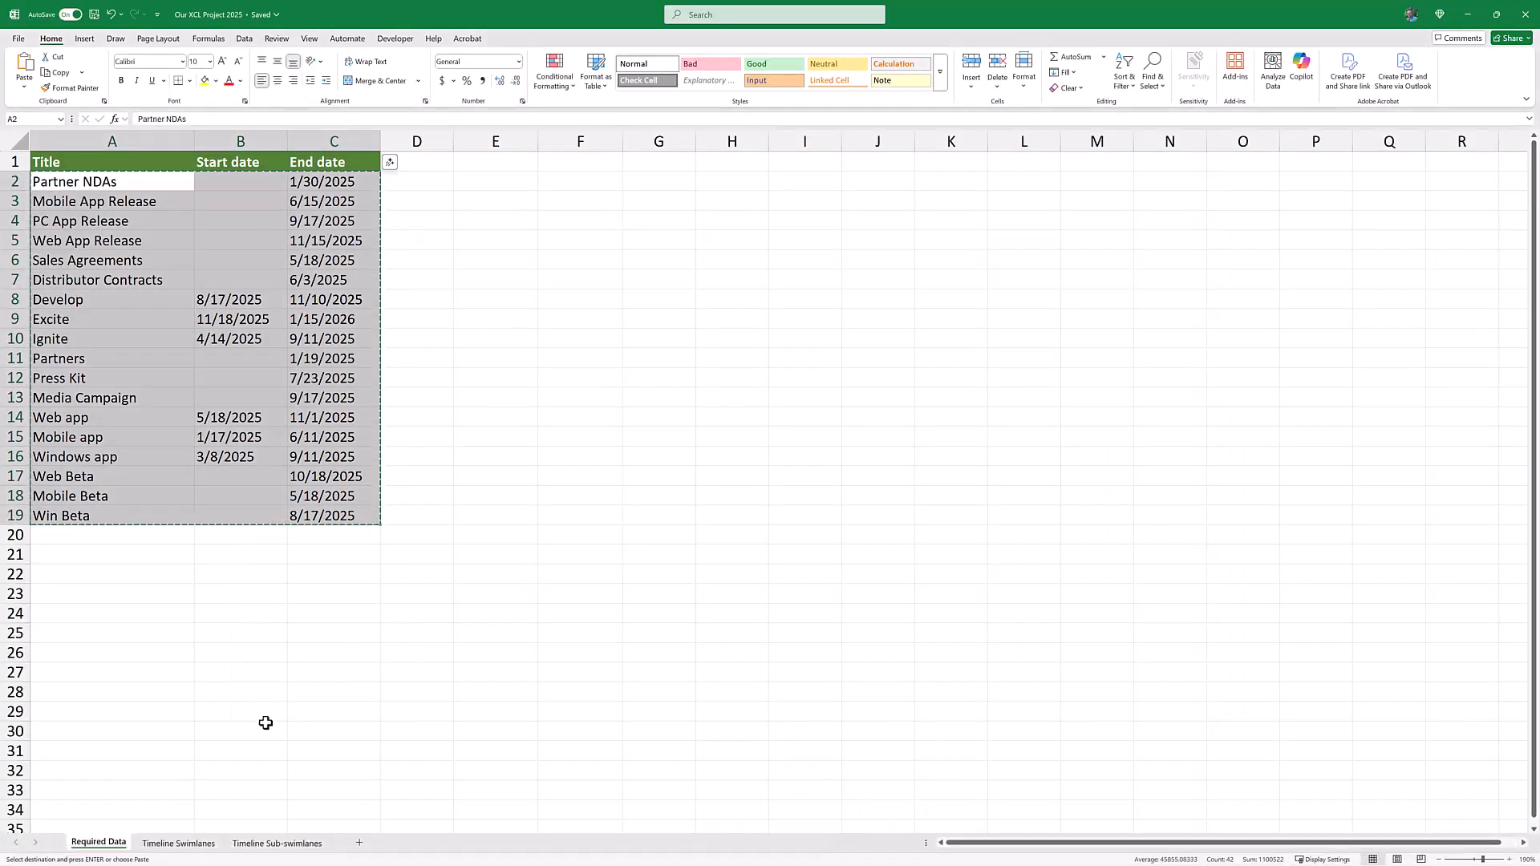
pyautogui.click(259, 846)
pyautogui.click(267, 704)
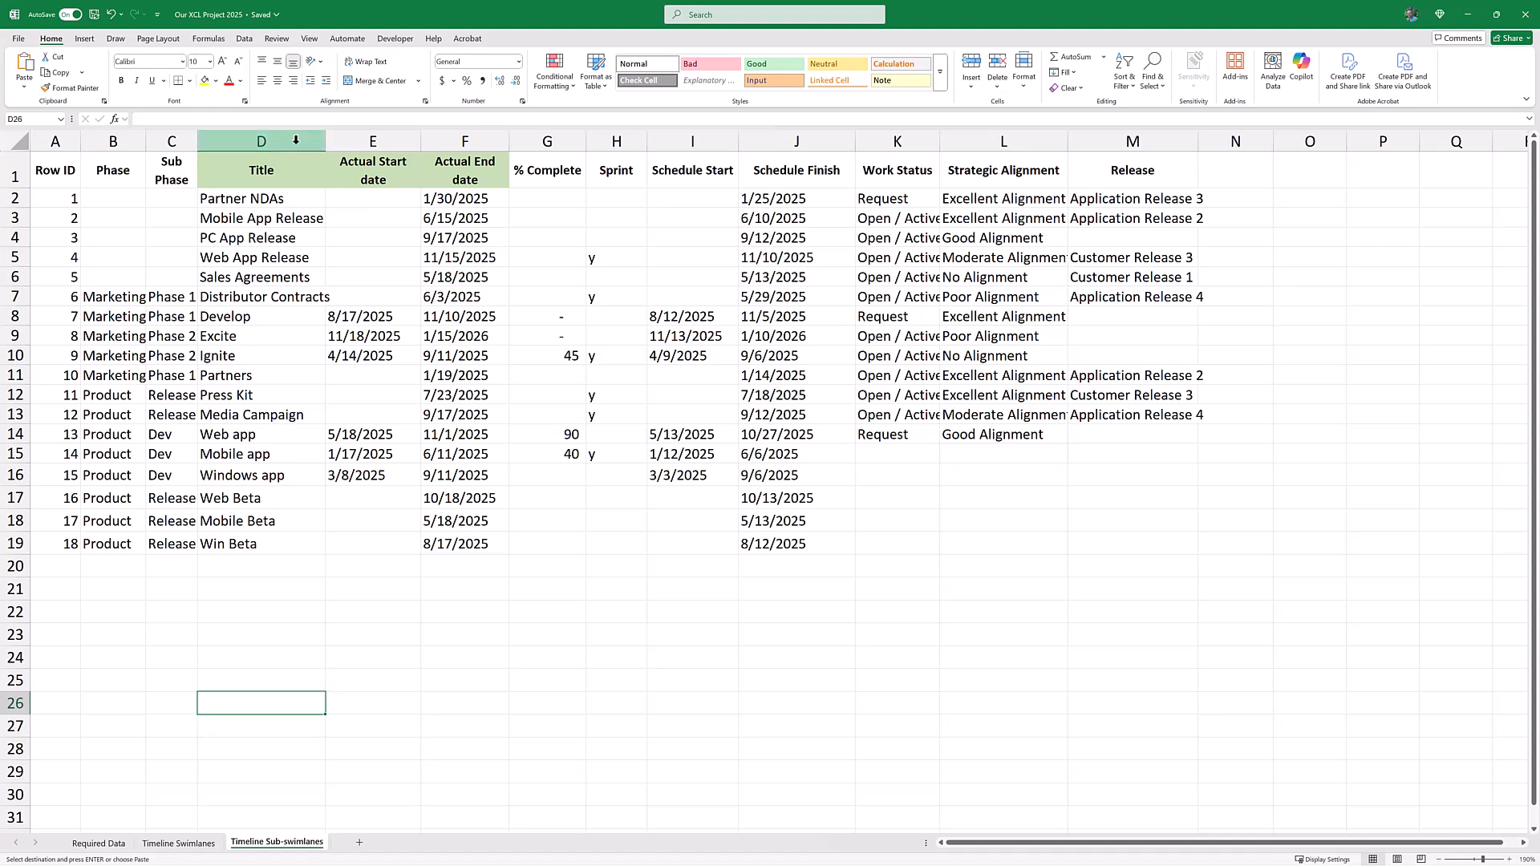
# Step: Examine the Title, Actual Start date, Actual End date, Phase, Sub Phase and Sprint columns on the Timeline Sub-swimlanes sheet
pyautogui.moveTo(295, 140); pyautogui.dragTo(466, 153)
pyautogui.click(454, 396)
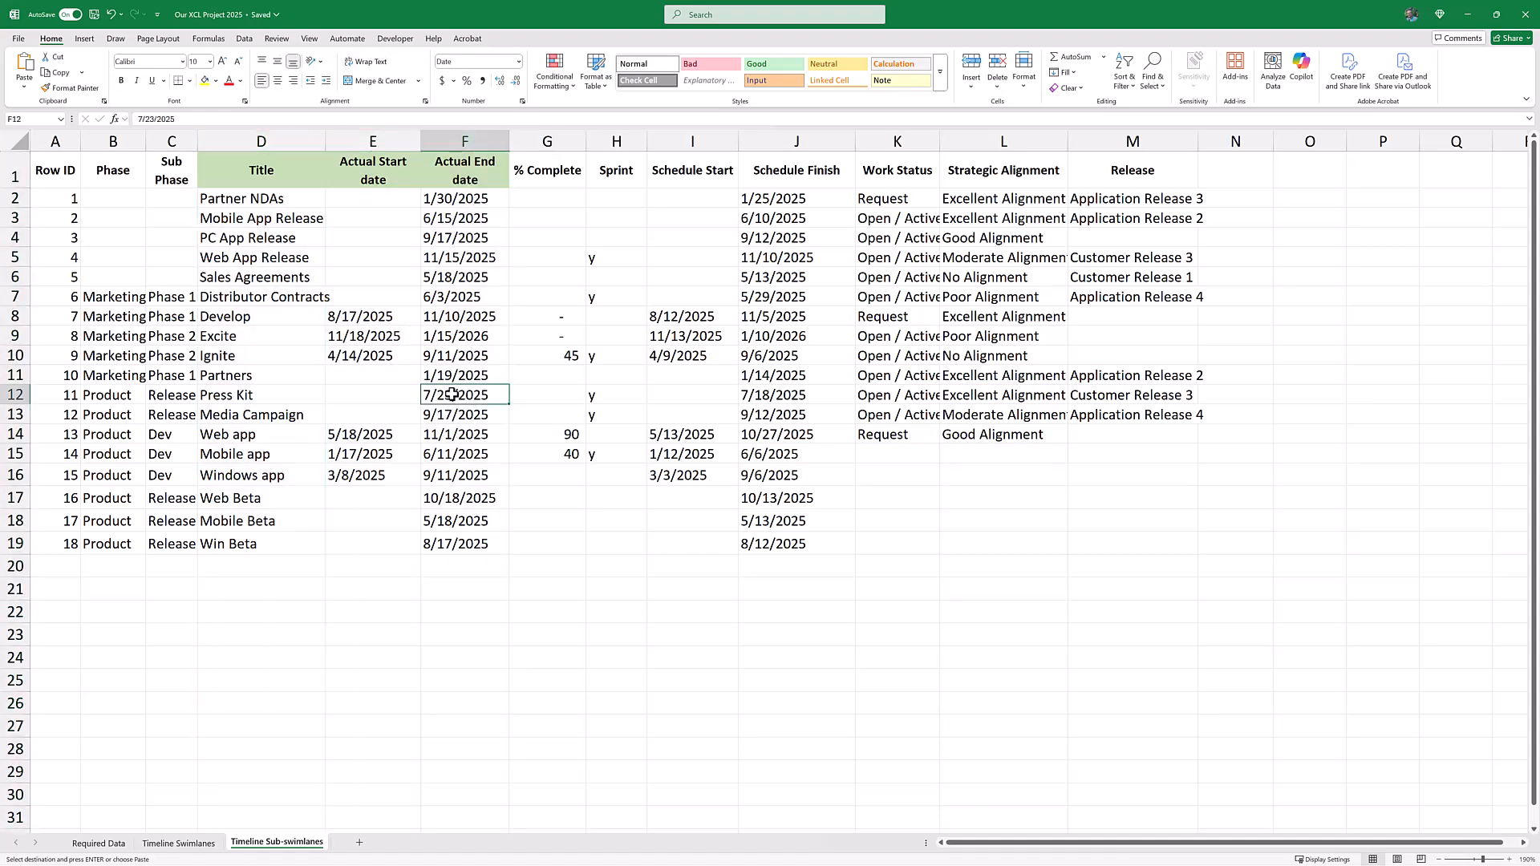
pyautogui.click(264, 177)
pyautogui.press('Right')
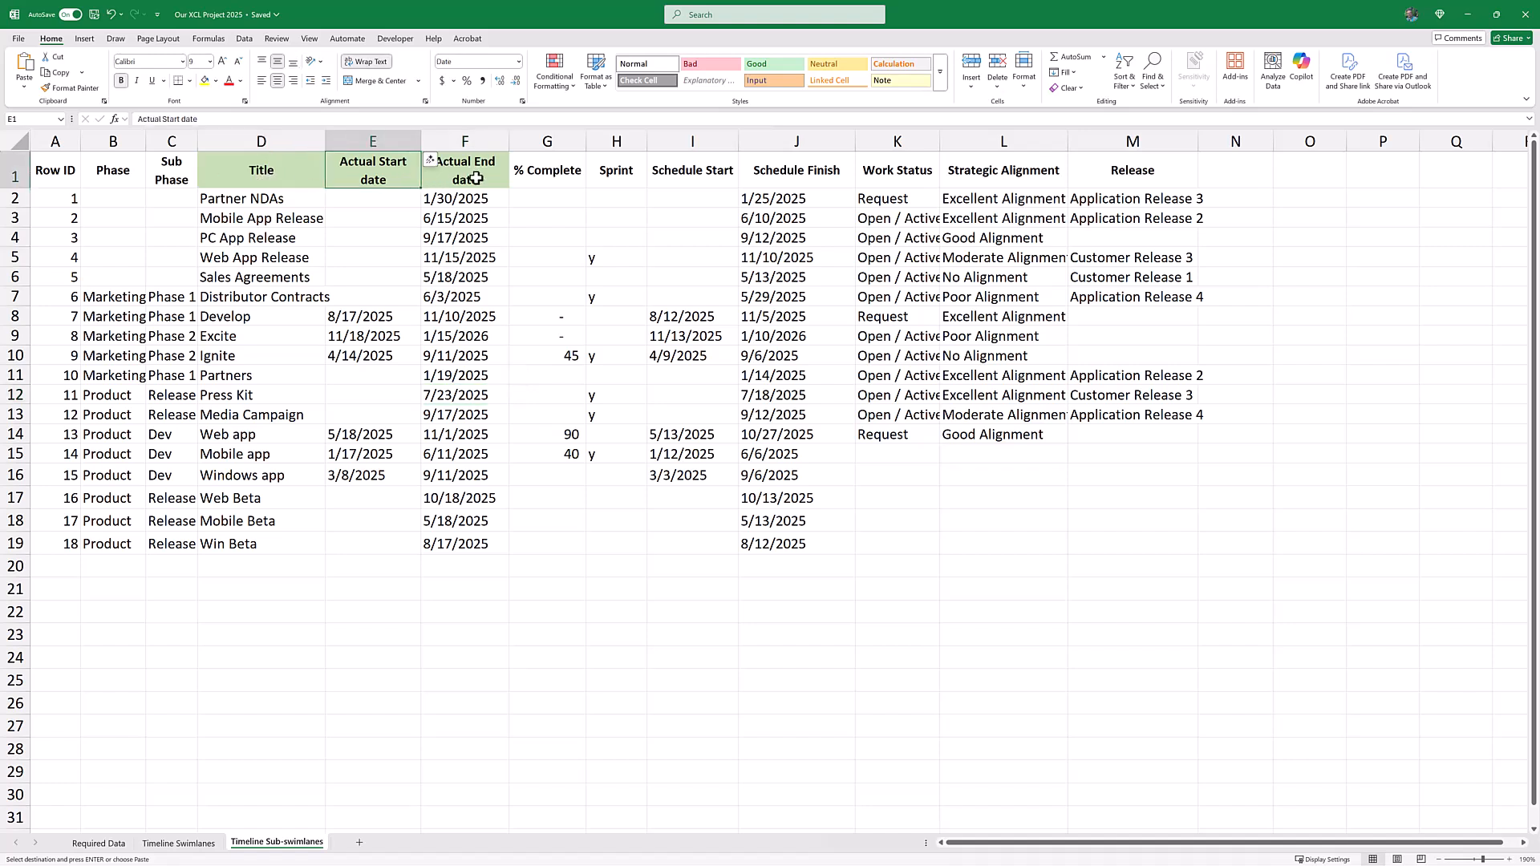
pyautogui.press('Right')
pyautogui.click(287, 703)
pyautogui.hotkey('ctrl', 'v')
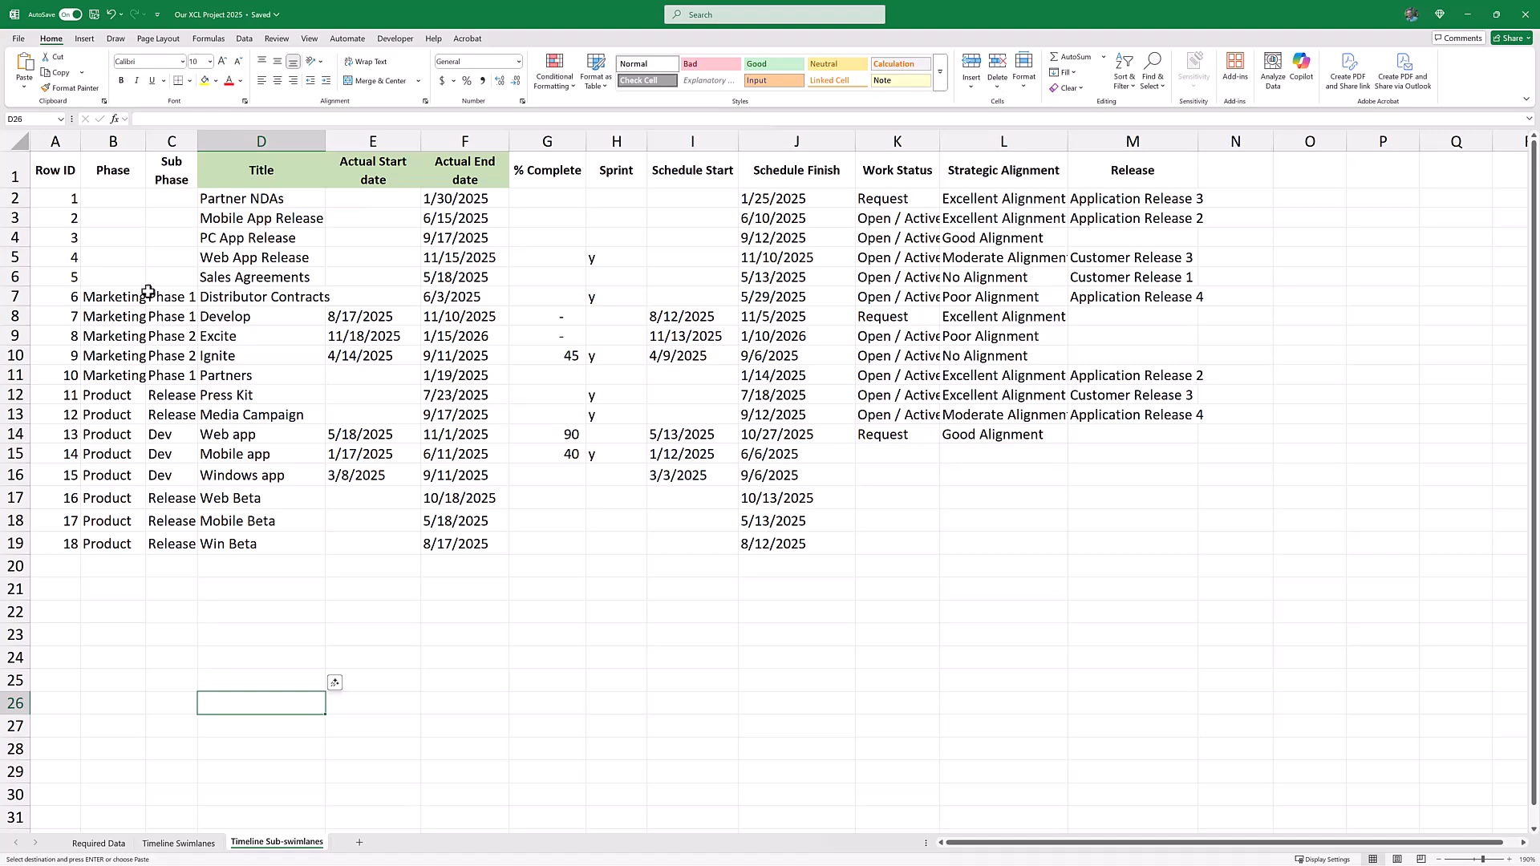
pyautogui.click(115, 175)
pyautogui.click(175, 171)
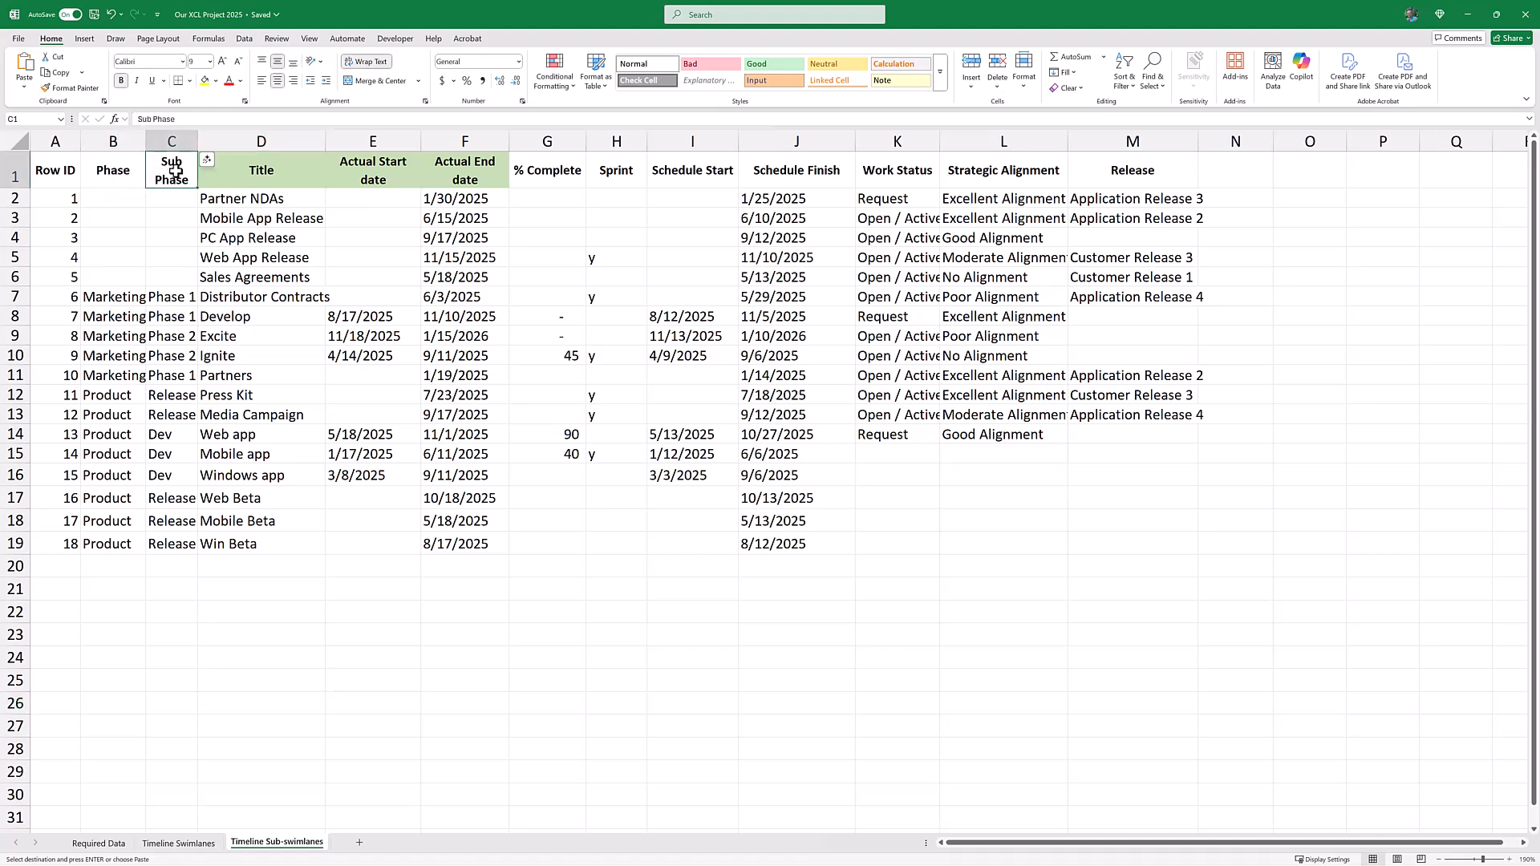
pyautogui.click(616, 141)
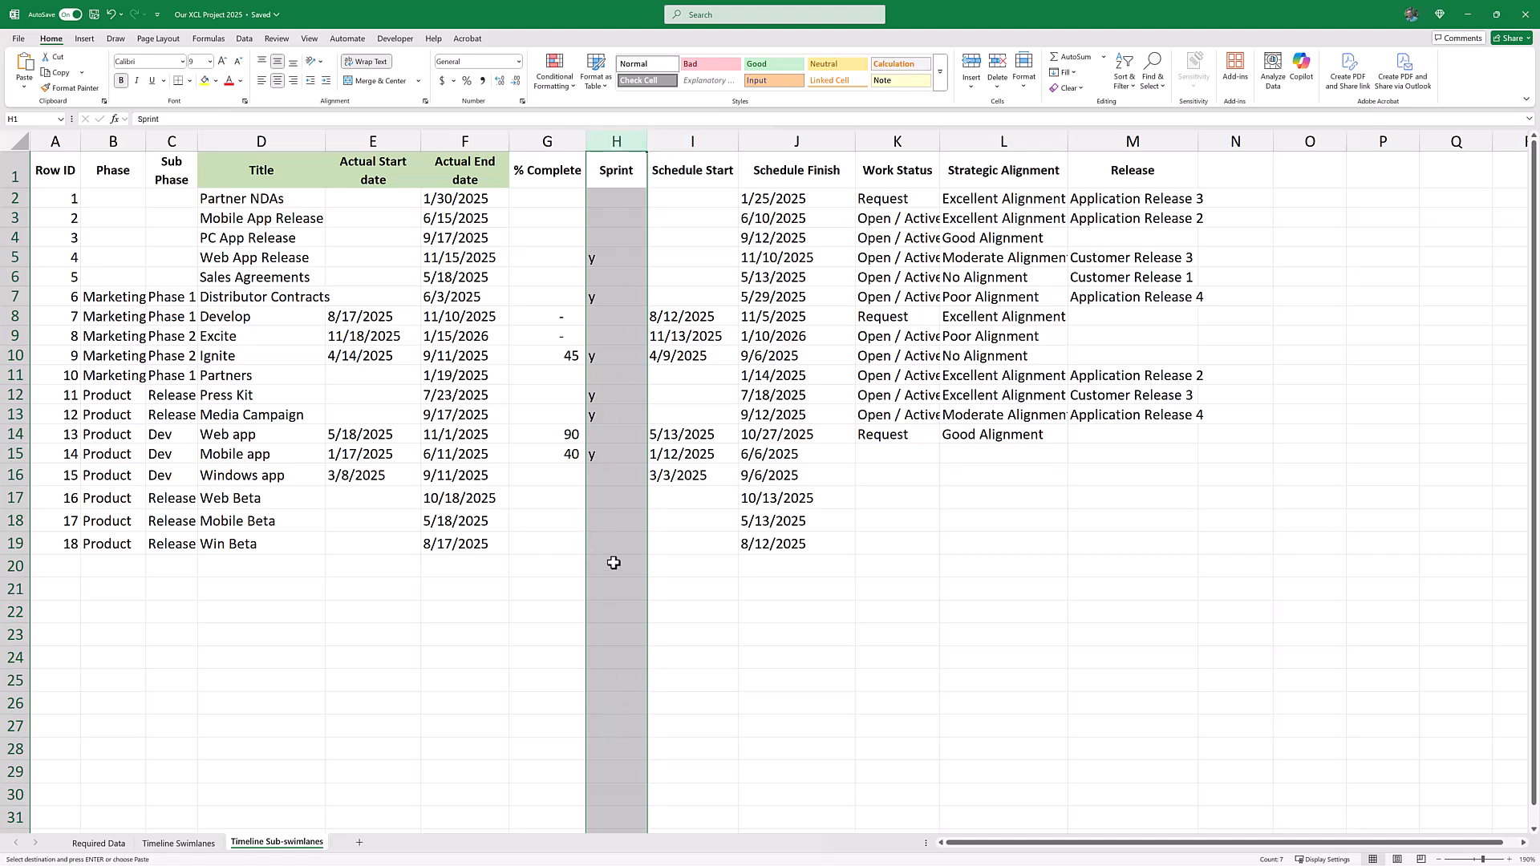
pyautogui.click(719, 635)
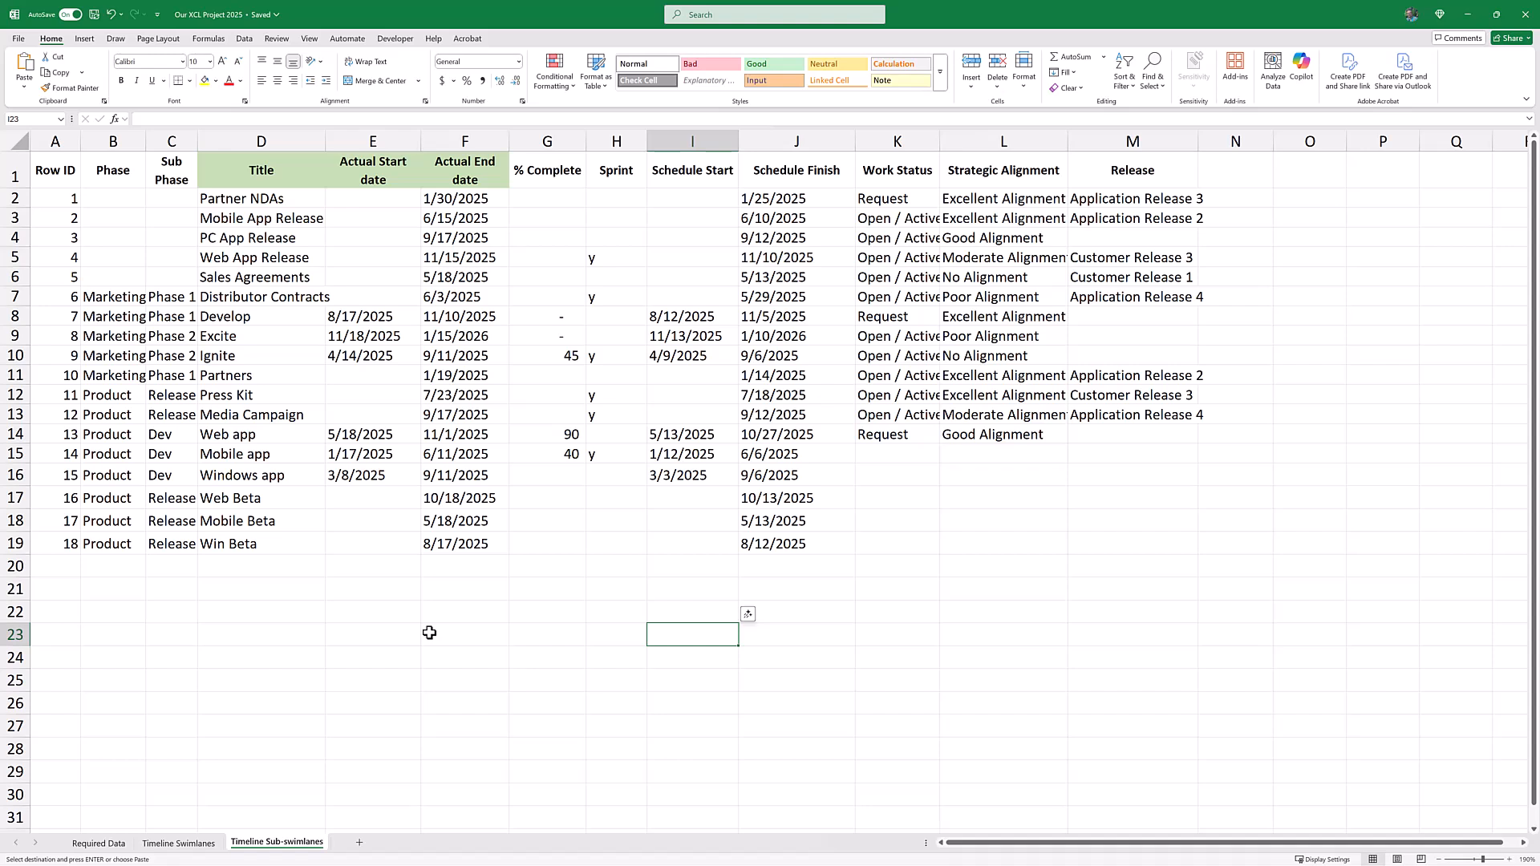
# Step: Switch back to Presentation1 in PowerPoint and load Our XCL Project 2025.xlsx as the Microsoft Excel import source
pyautogui.moveTo(625, 864)
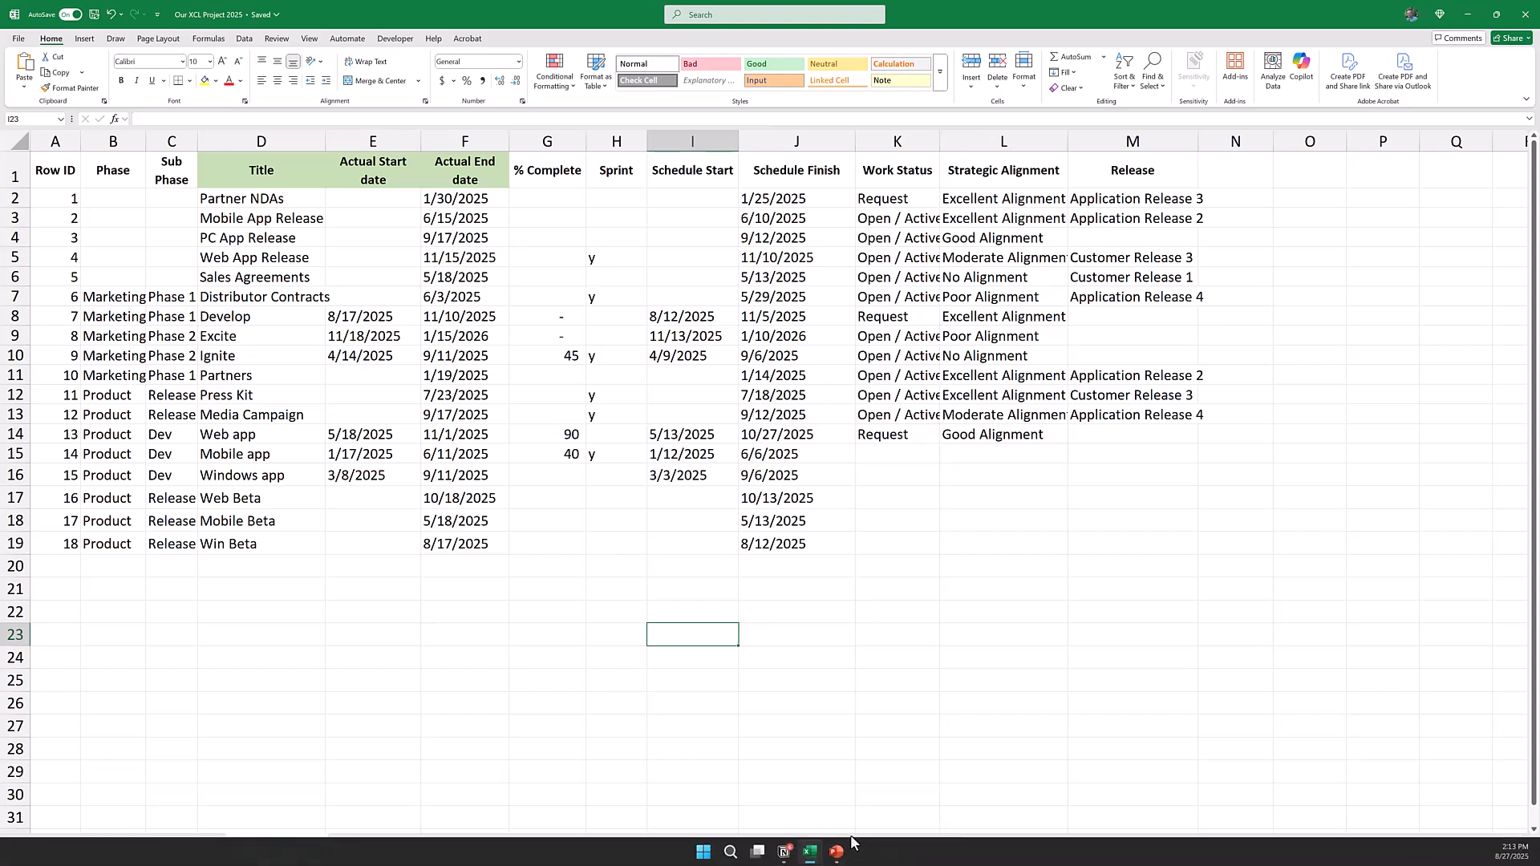
pyautogui.moveTo(838, 854)
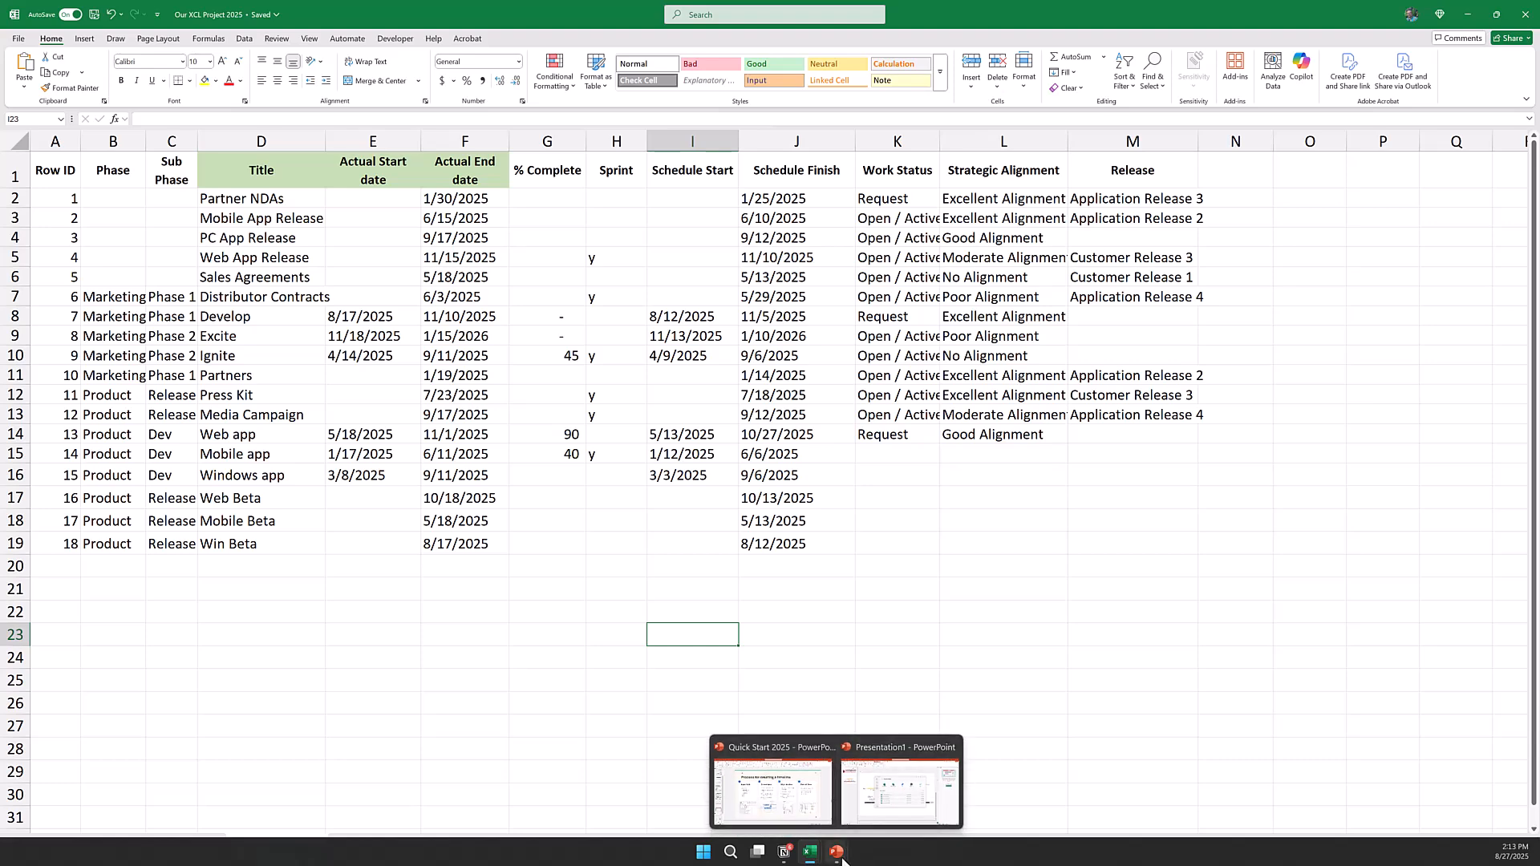
pyautogui.click(895, 796)
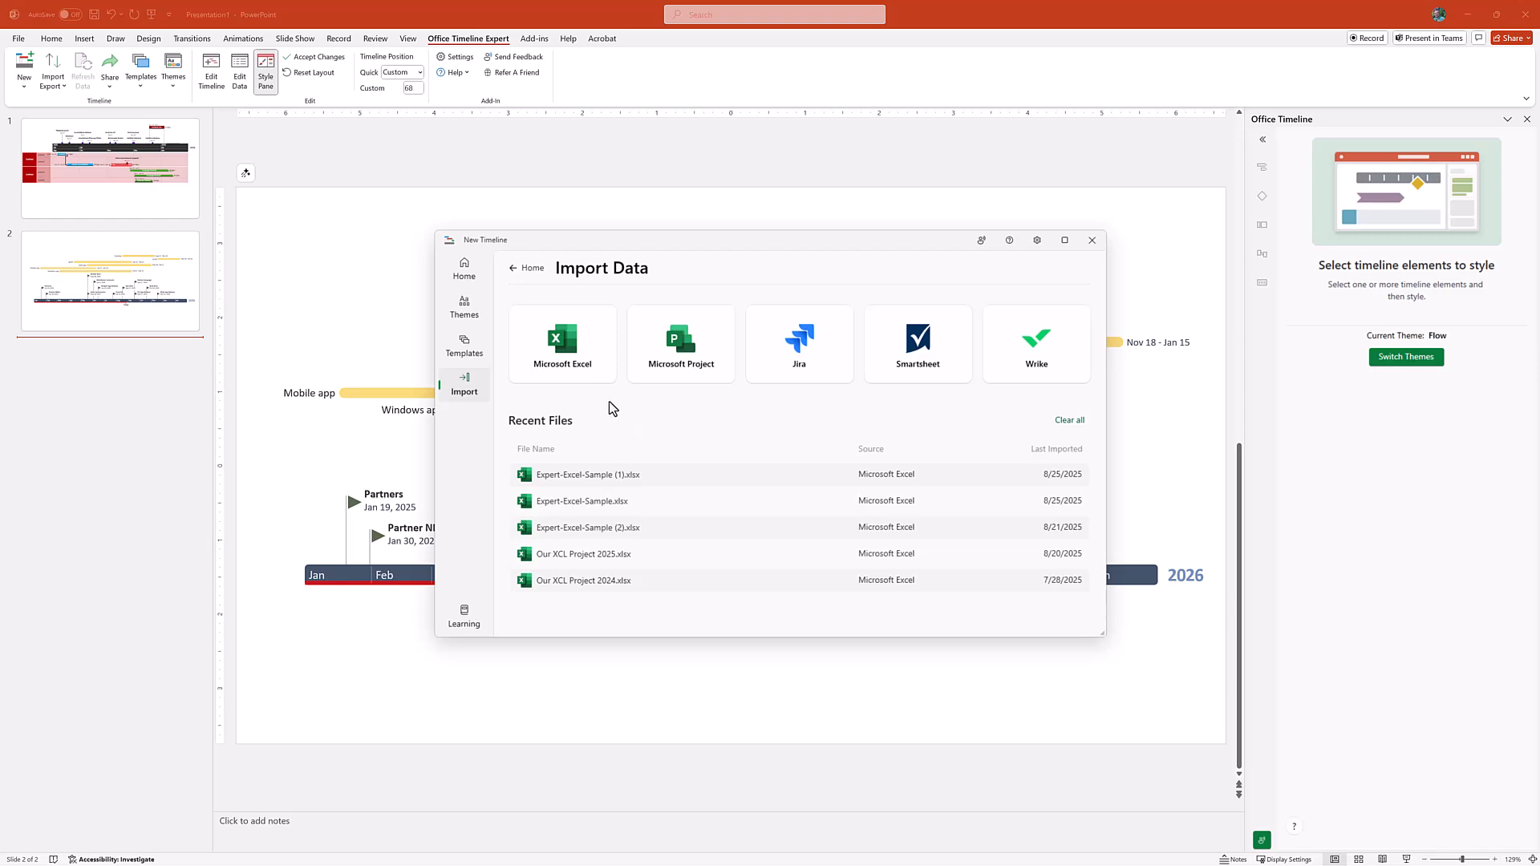
pyautogui.click(577, 361)
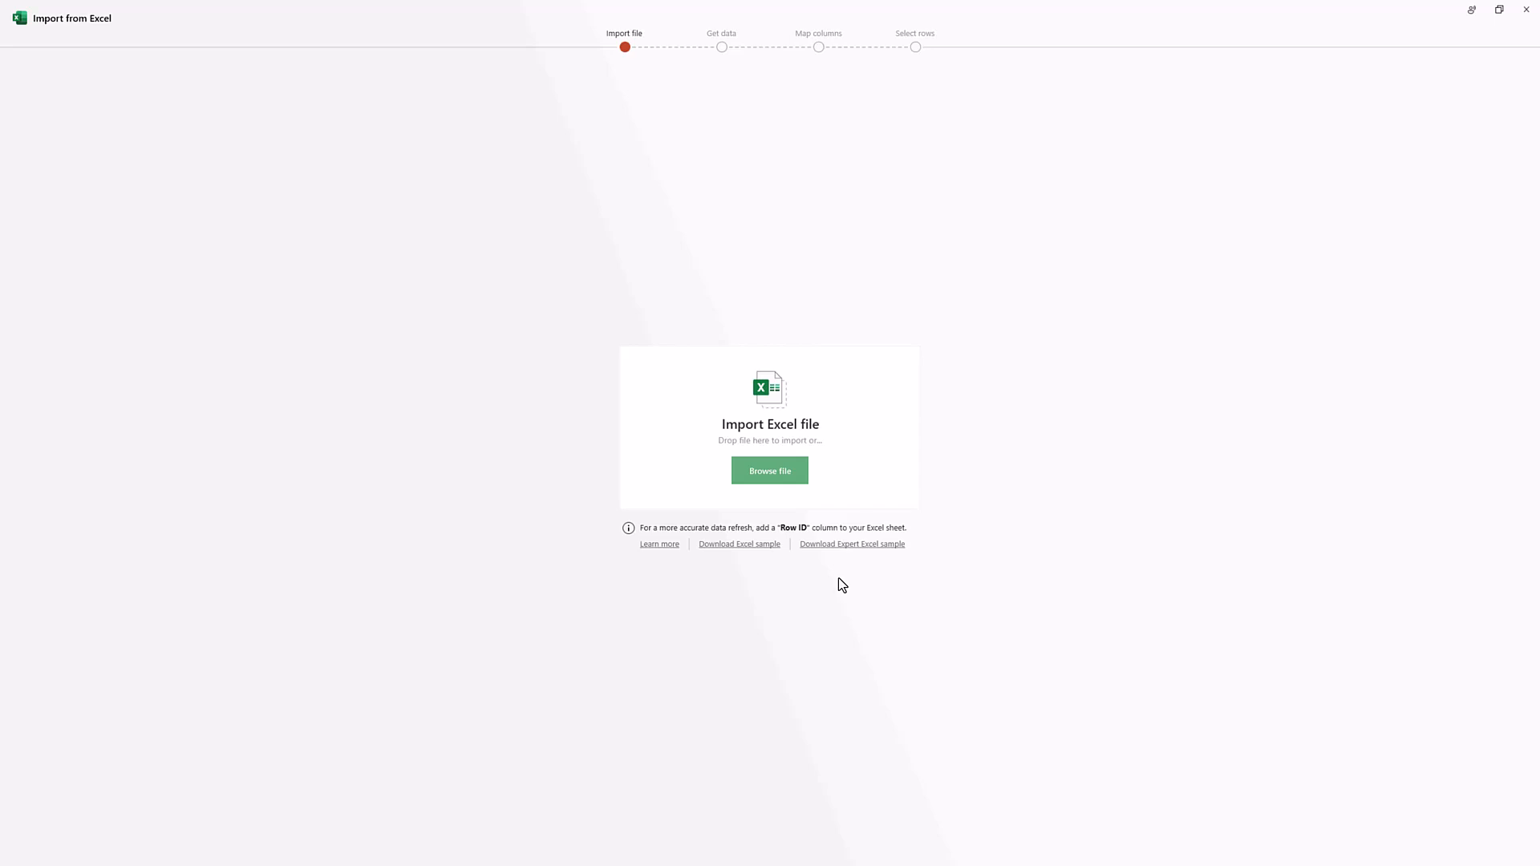
pyautogui.click(756, 476)
pyautogui.moveTo(372, 10); pyautogui.dragTo(0, 112)
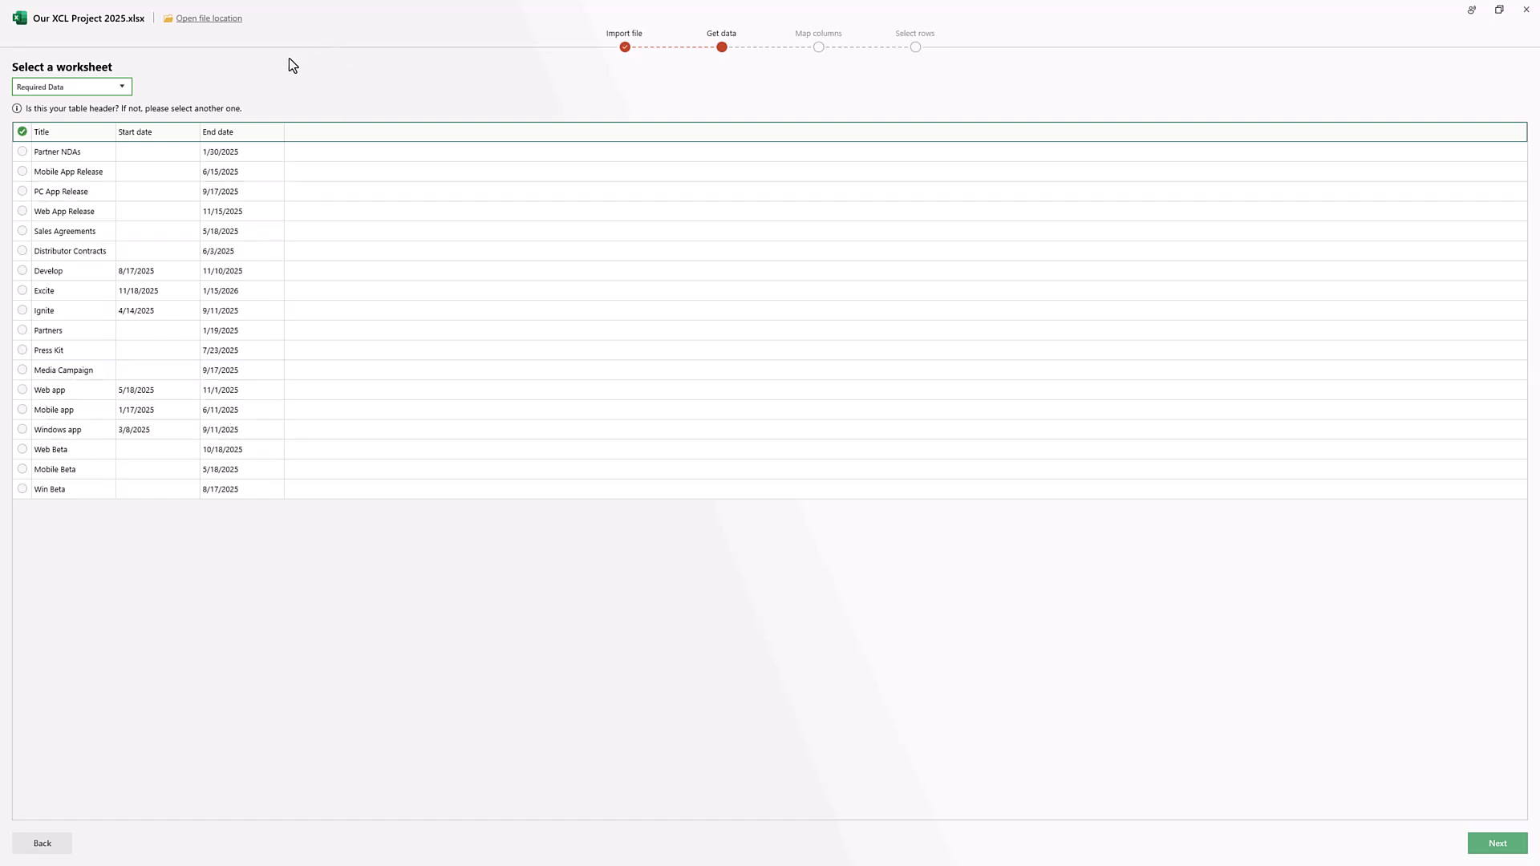
# Step: Choose the Timeline Sub-swimlanes worksheet as the import data and proceed to column mapping
pyautogui.click(121, 89)
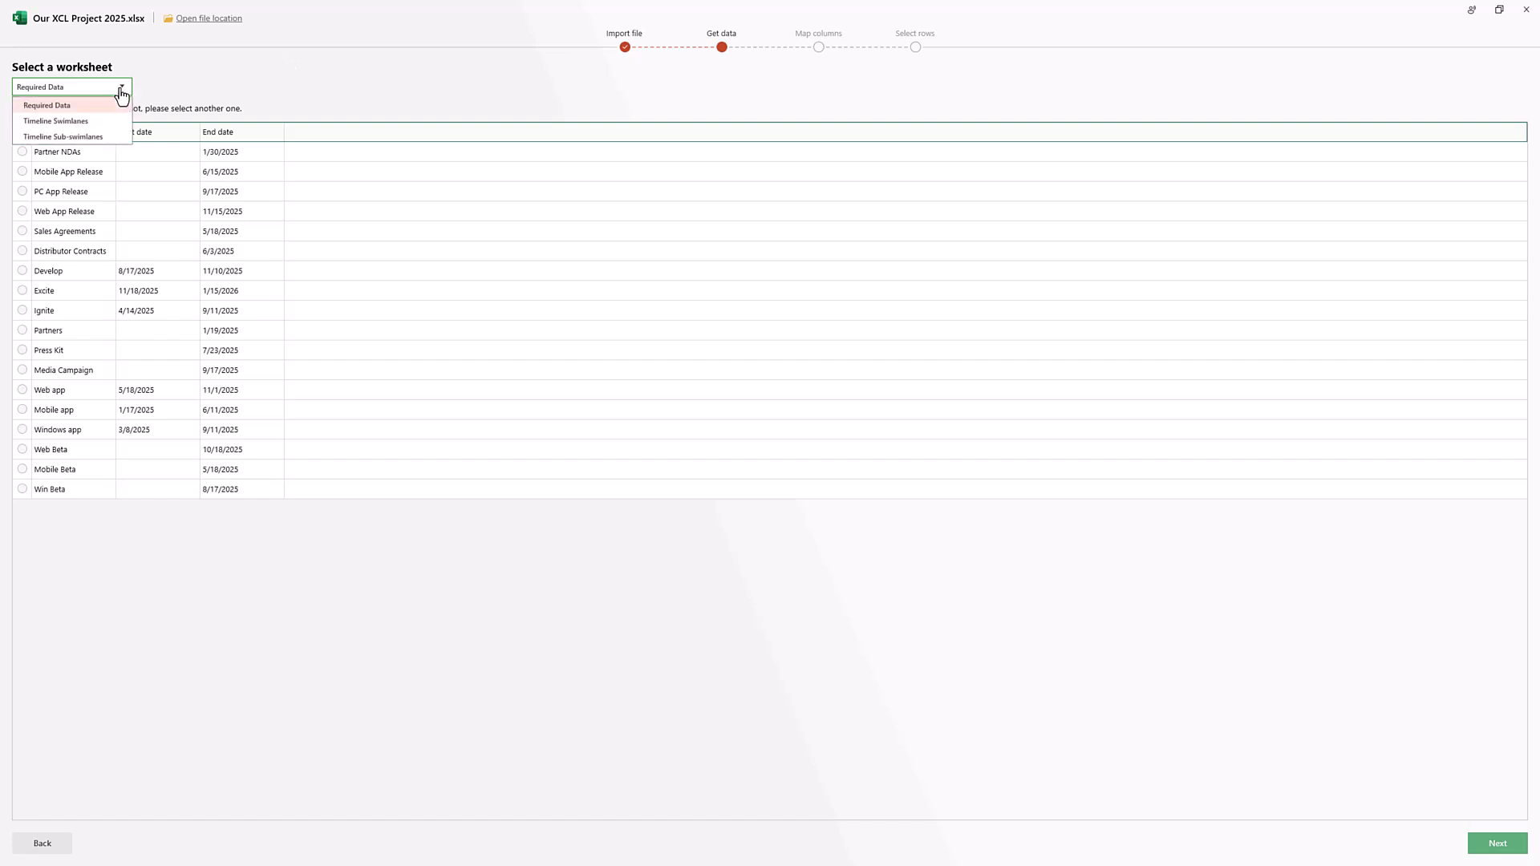
pyautogui.click(97, 138)
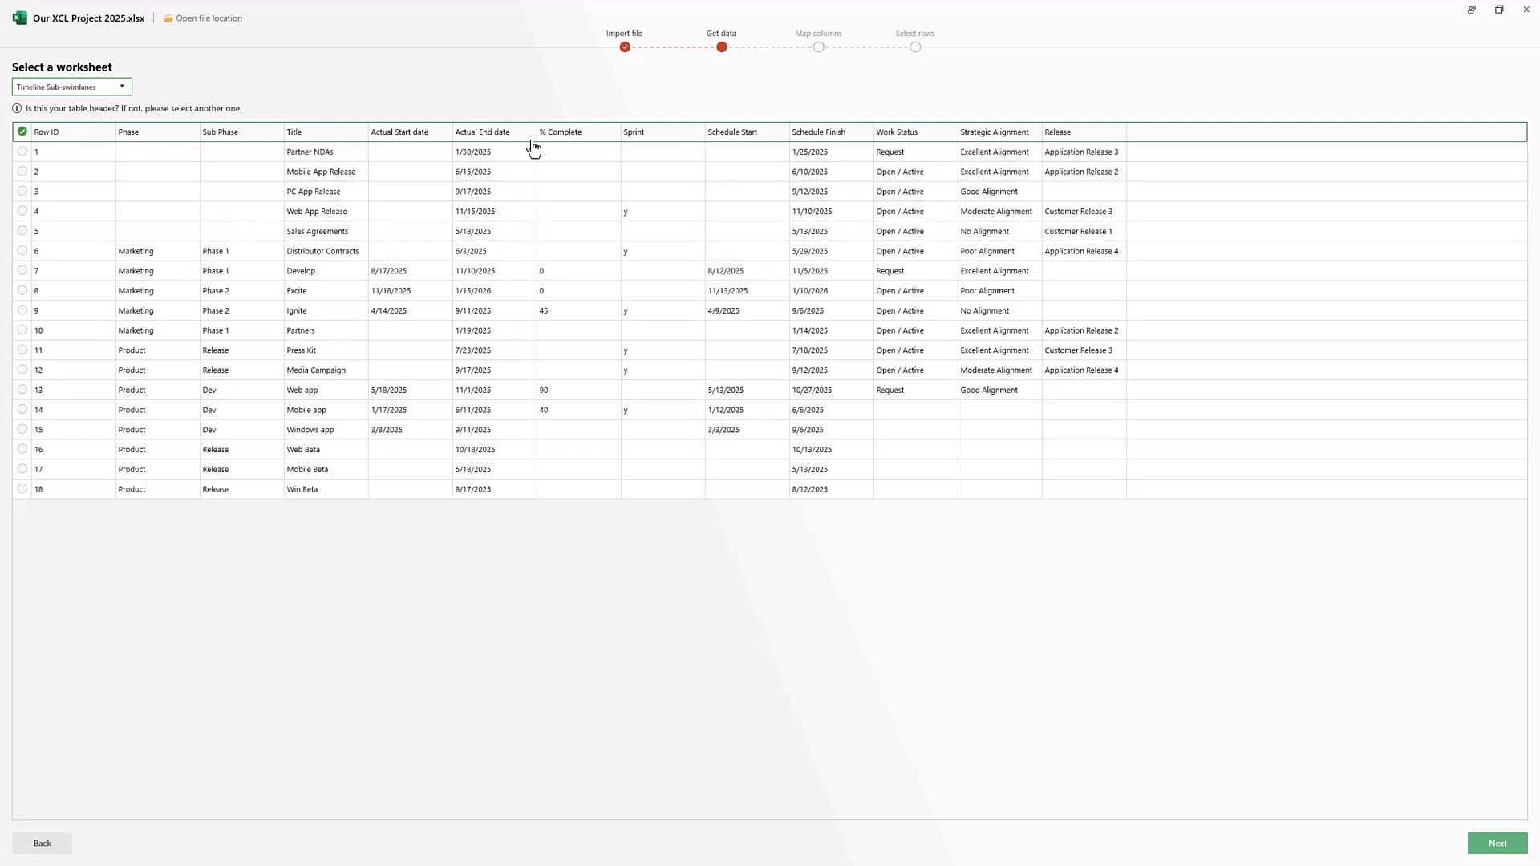
pyautogui.click(1517, 846)
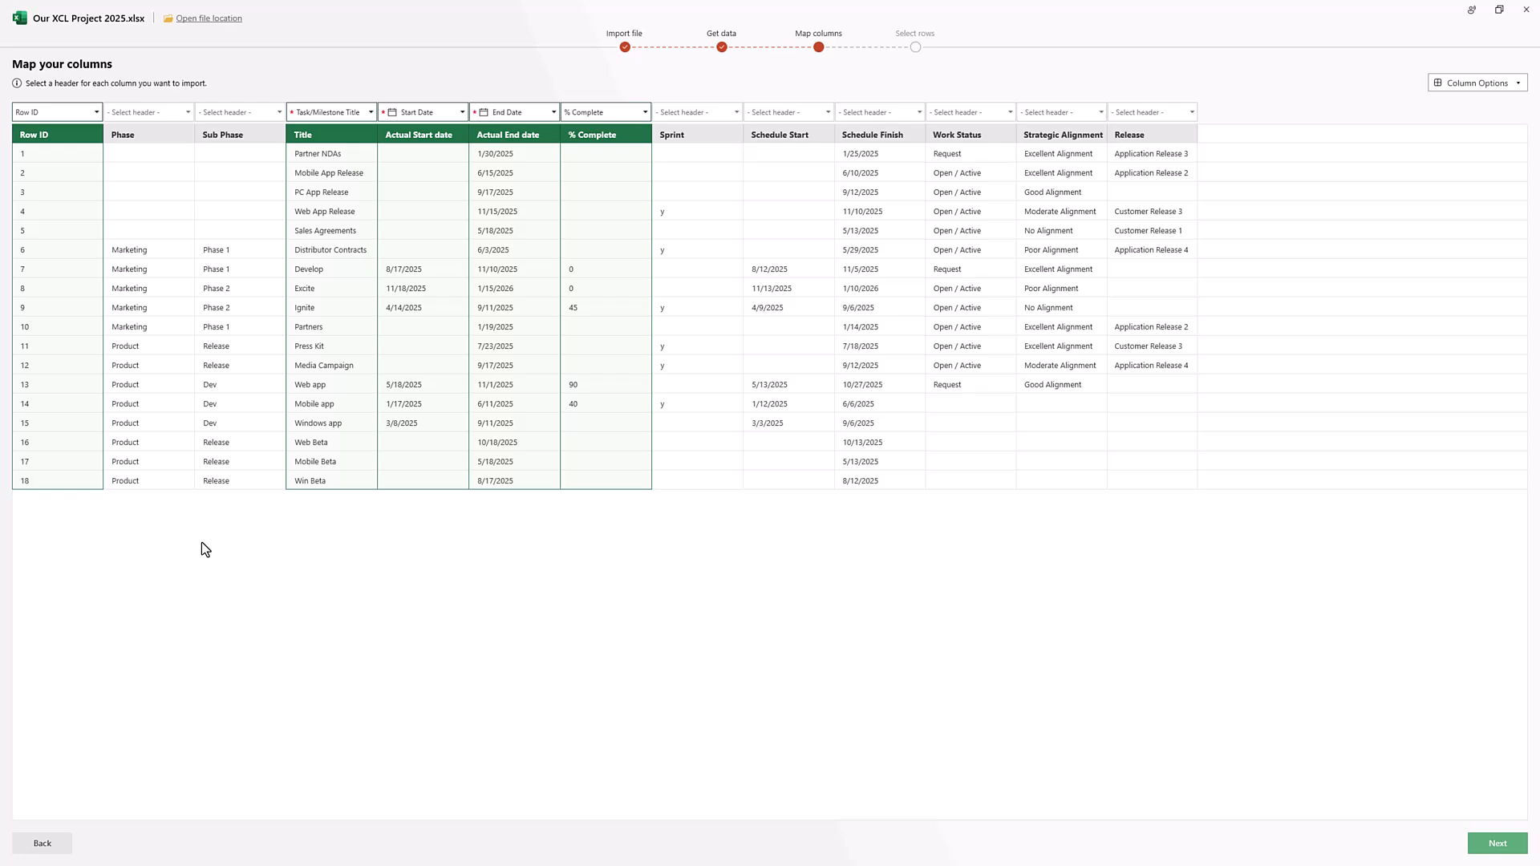
# Step: Map the Phase column to Swimlane and the Sub Phase column to Sub-Swimlane
pyautogui.click(169, 117)
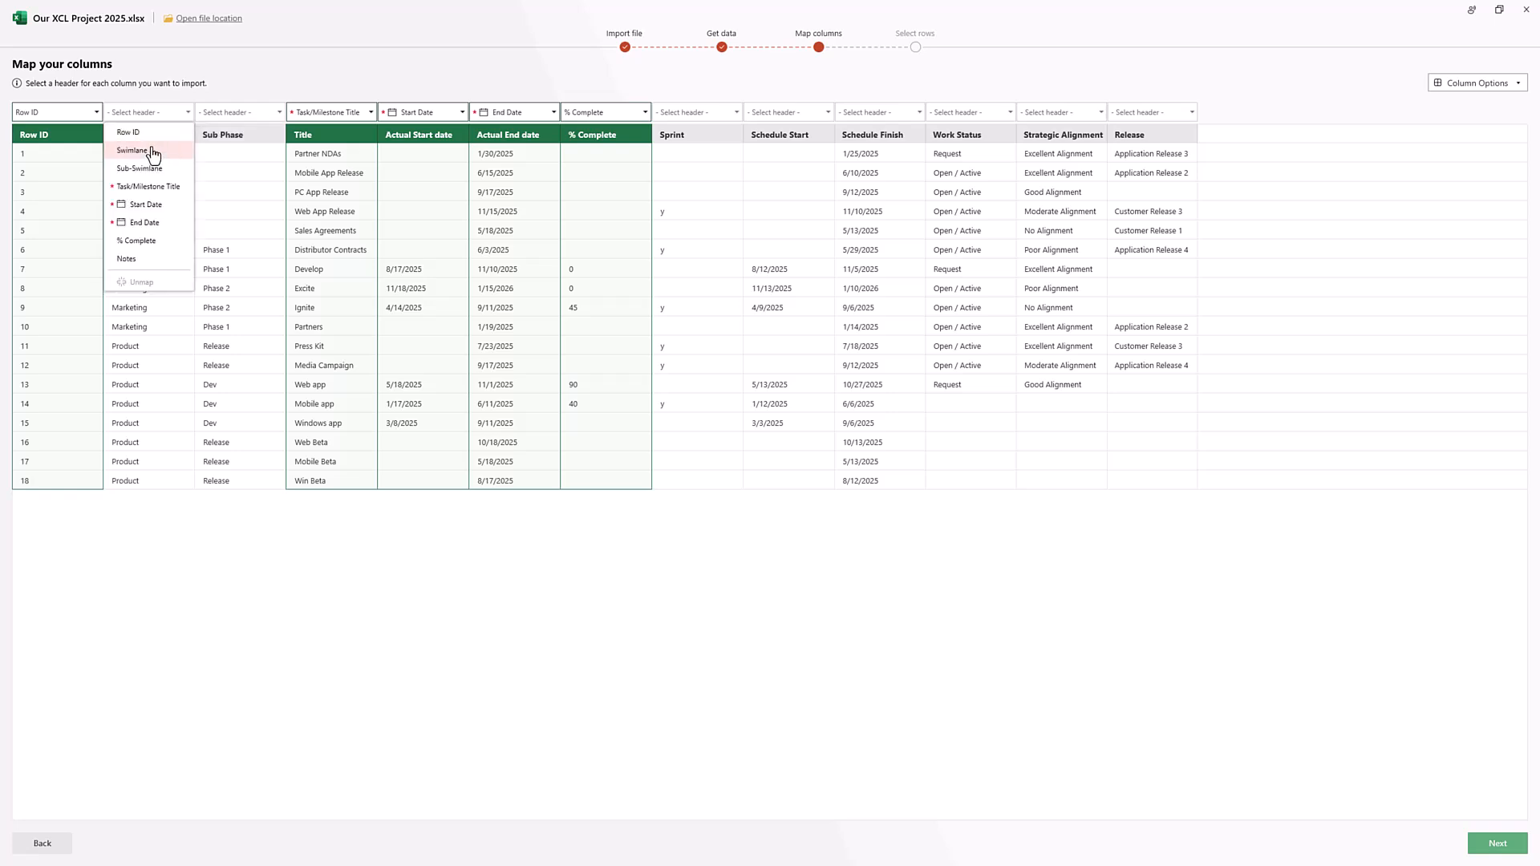
pyautogui.click(149, 151)
pyautogui.click(249, 117)
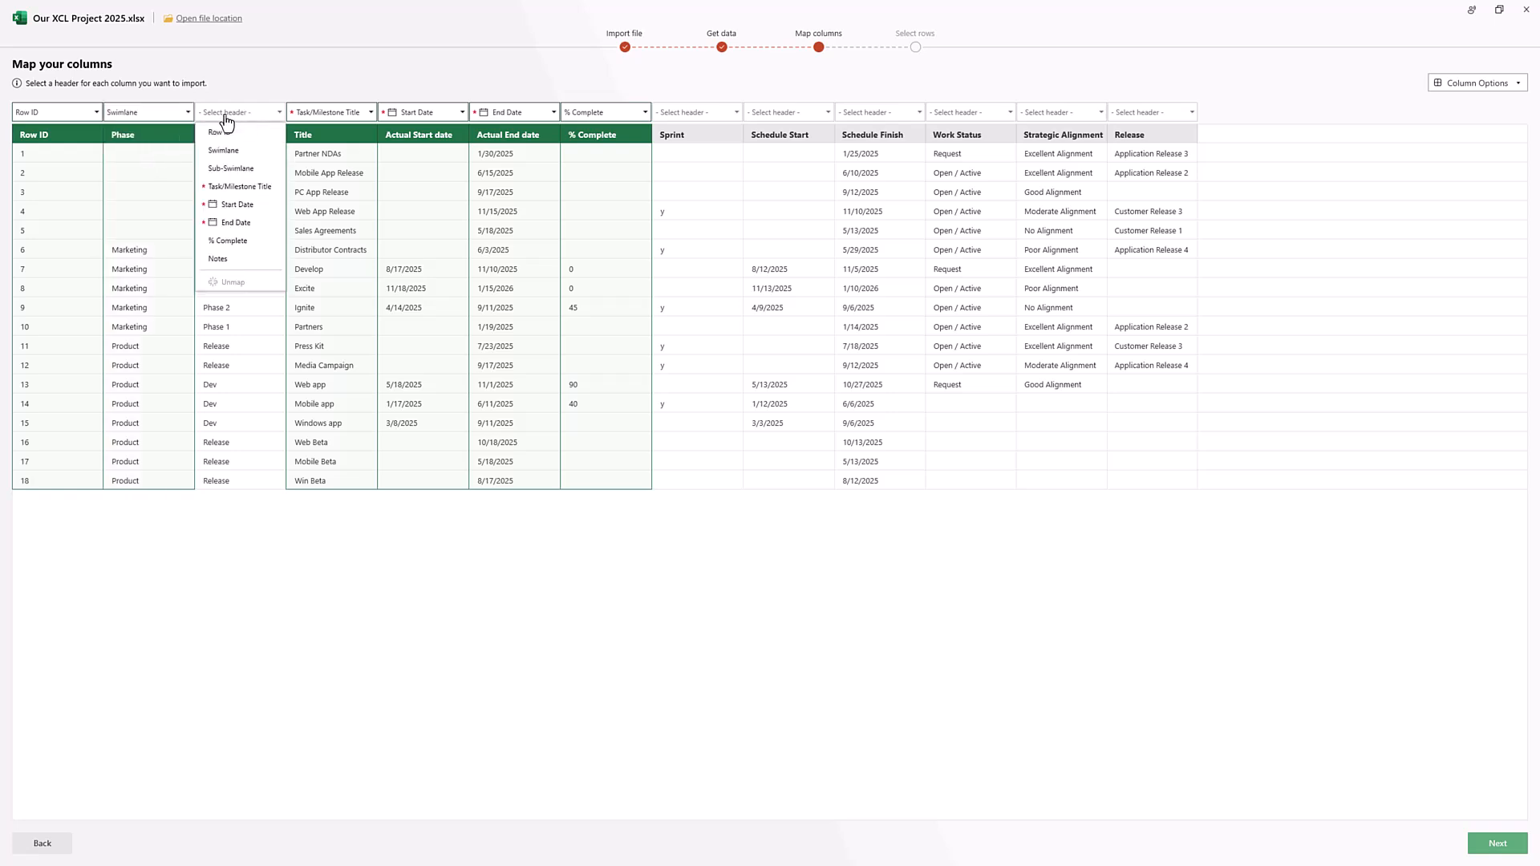
pyautogui.click(239, 168)
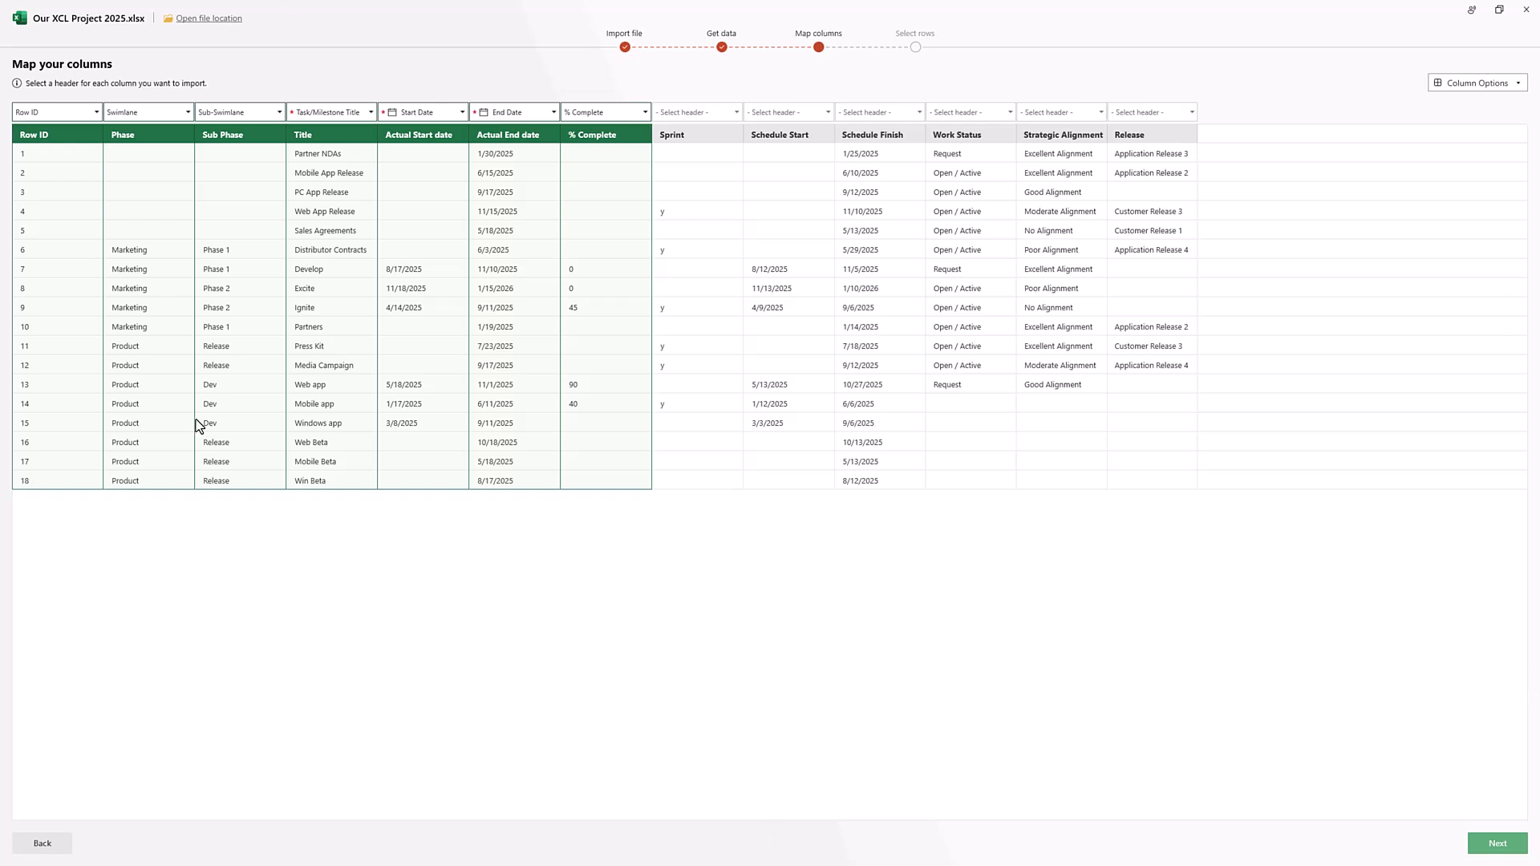
# Step: Check the available column options without altering them and proceed to row selection
pyautogui.click(1498, 90)
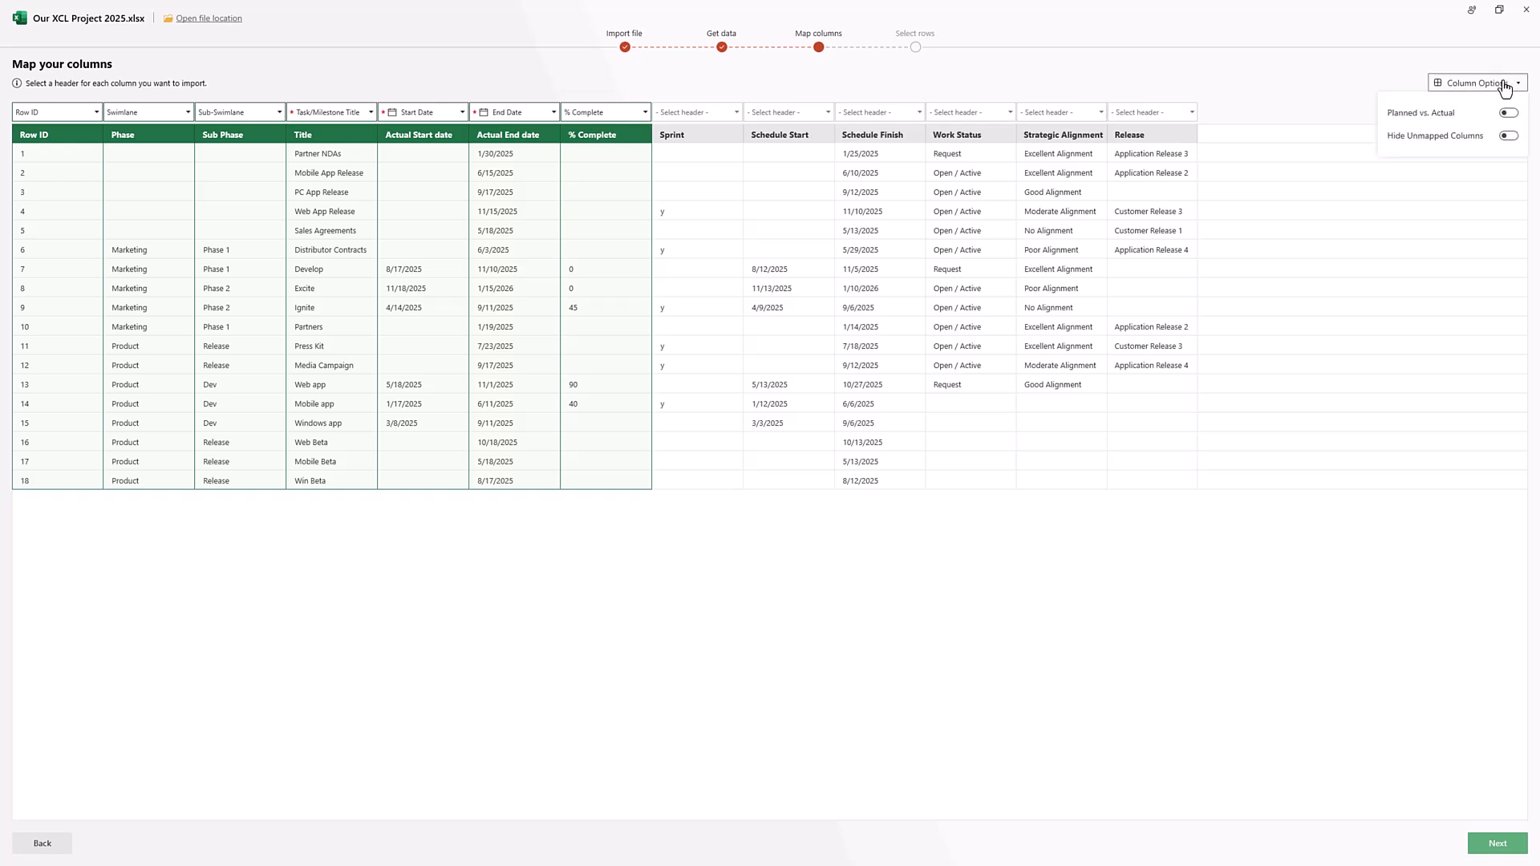
pyautogui.click(1302, 60)
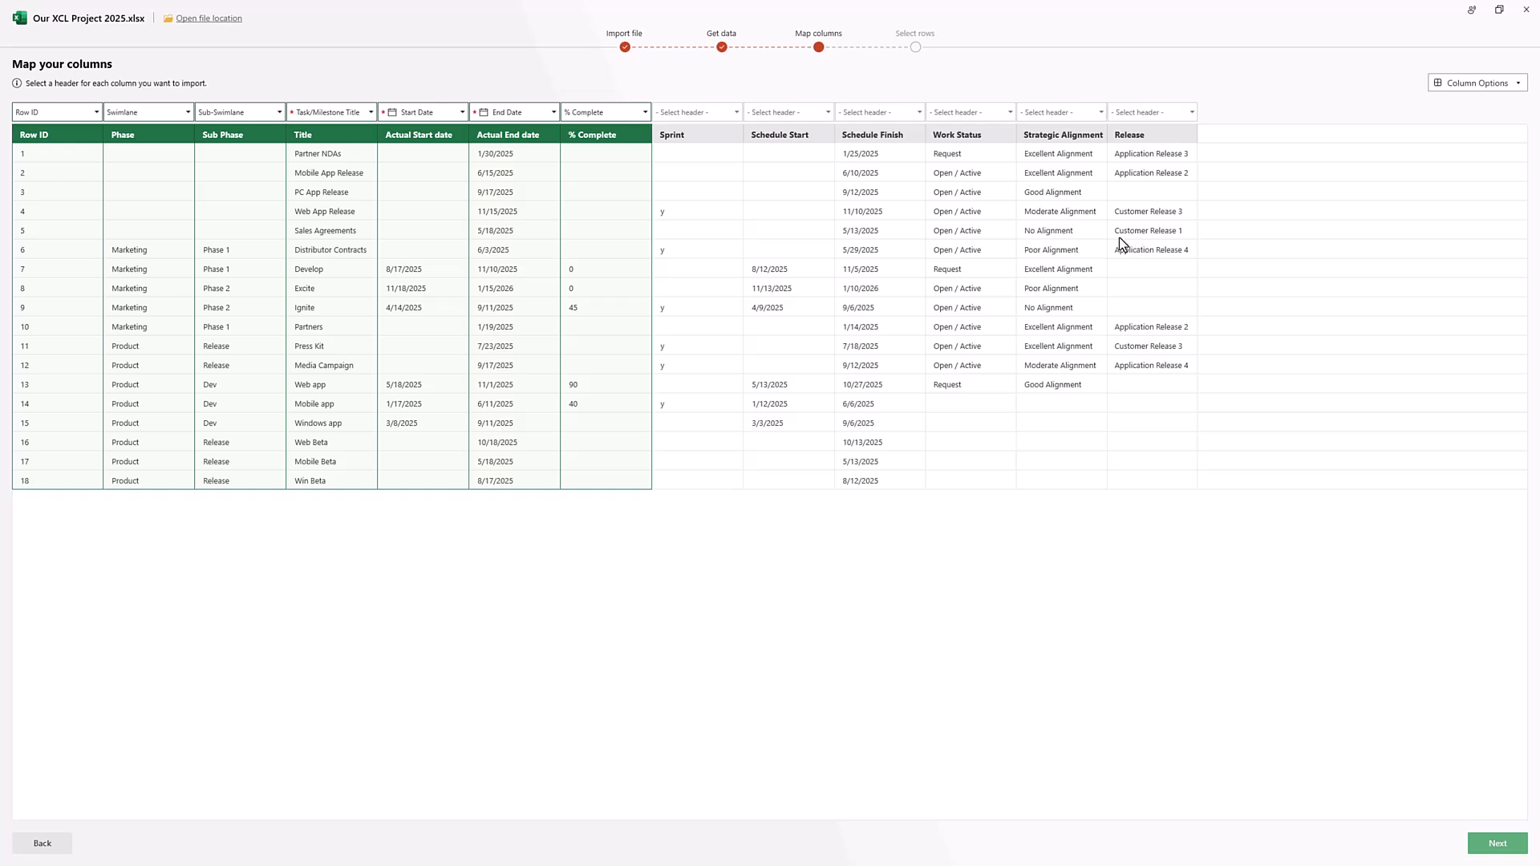
pyautogui.click(1498, 843)
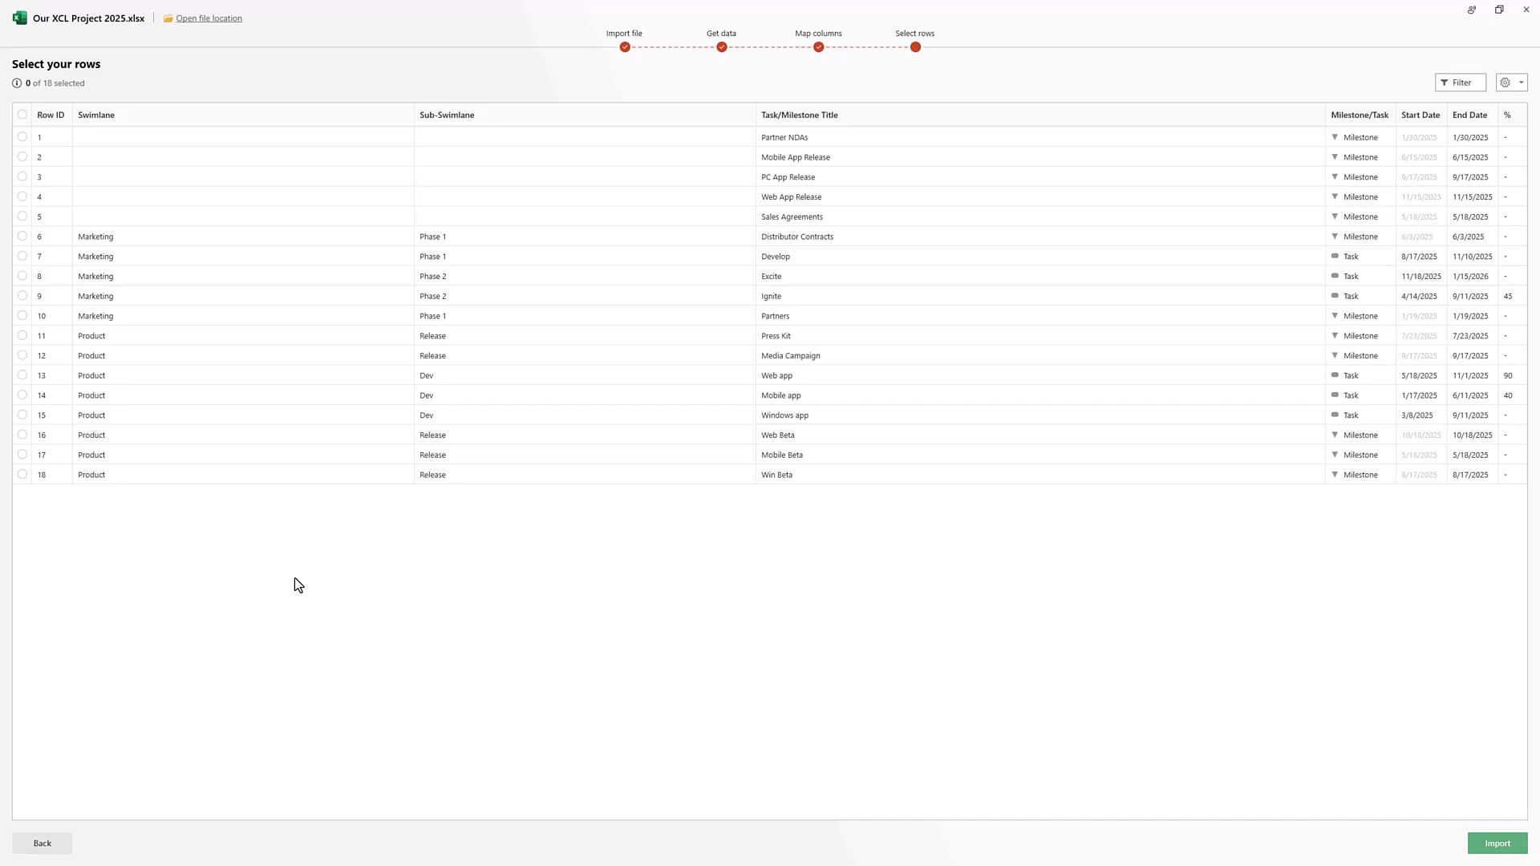
# Step: Select all the project rows for import, trying the select-all toggle off and on again
pyautogui.click(22, 115)
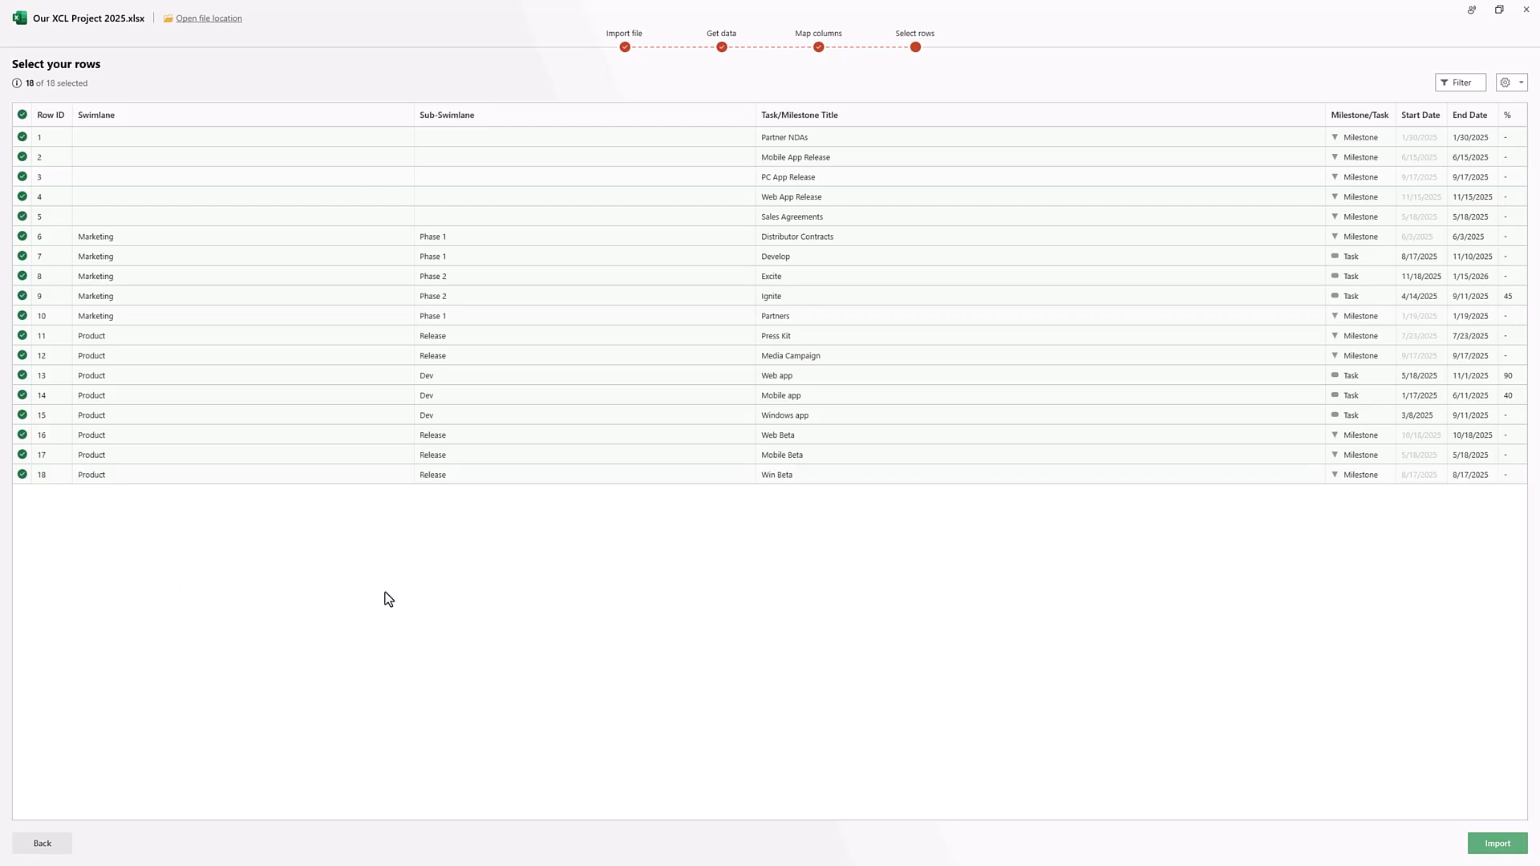
pyautogui.click(22, 114)
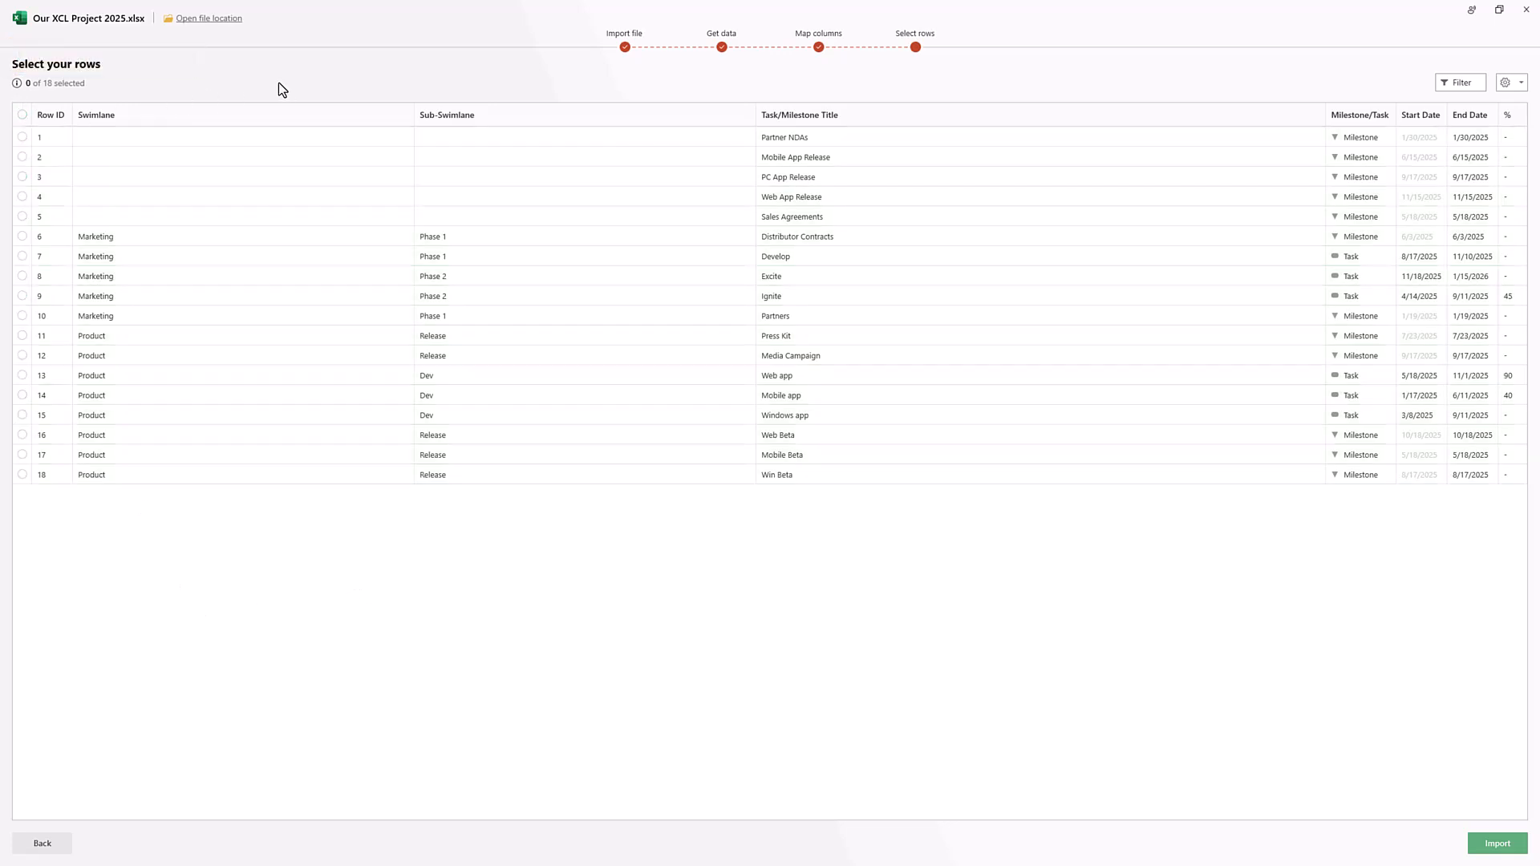
pyautogui.click(23, 115)
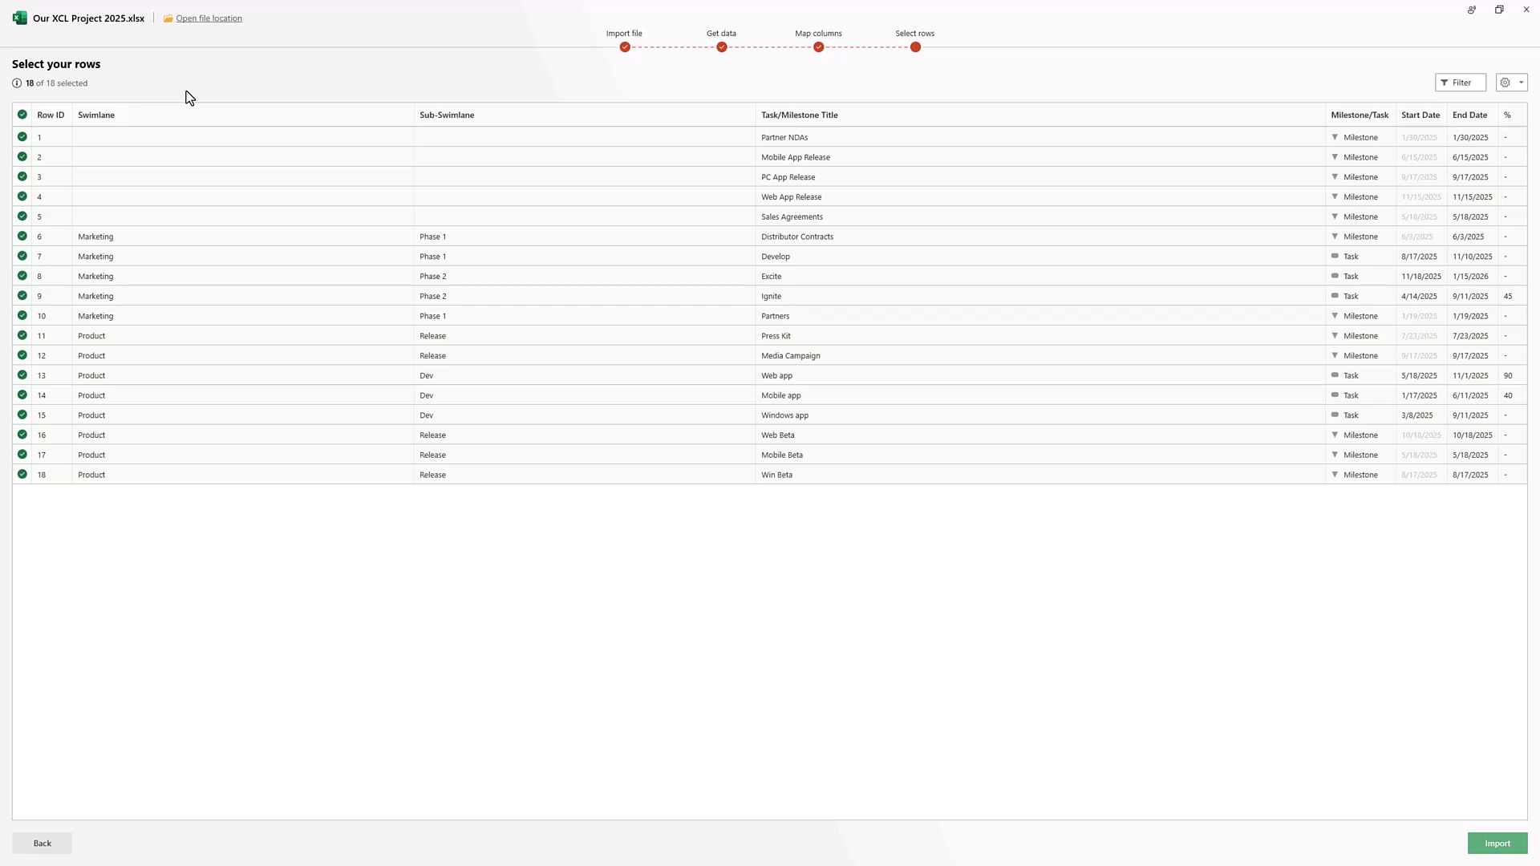
# Step: Deselect all the rows and filter the list to those where Sprint equals y
pyautogui.click(23, 116)
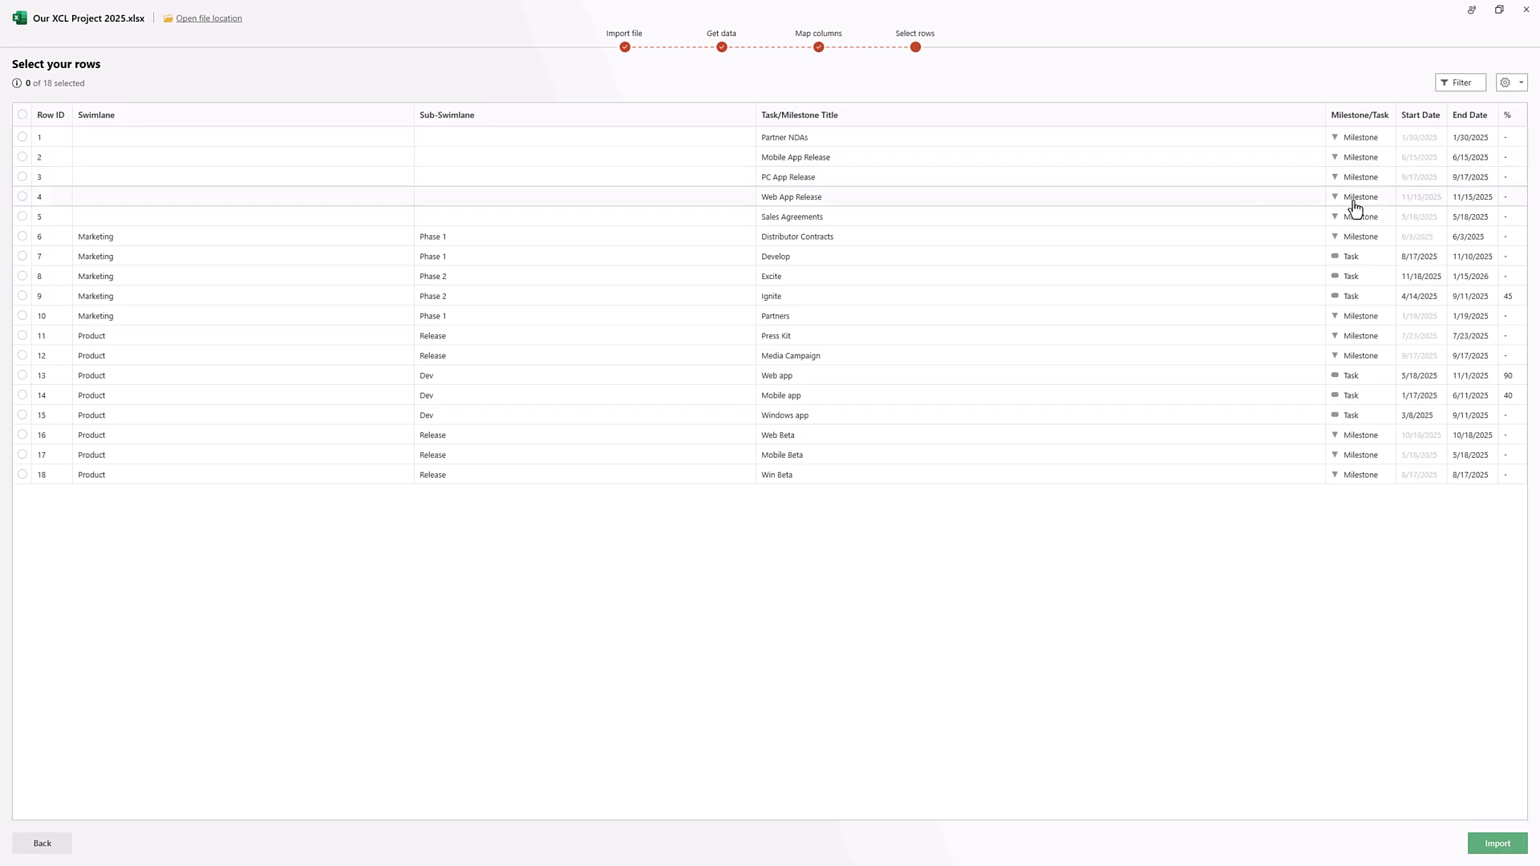
pyautogui.click(1460, 85)
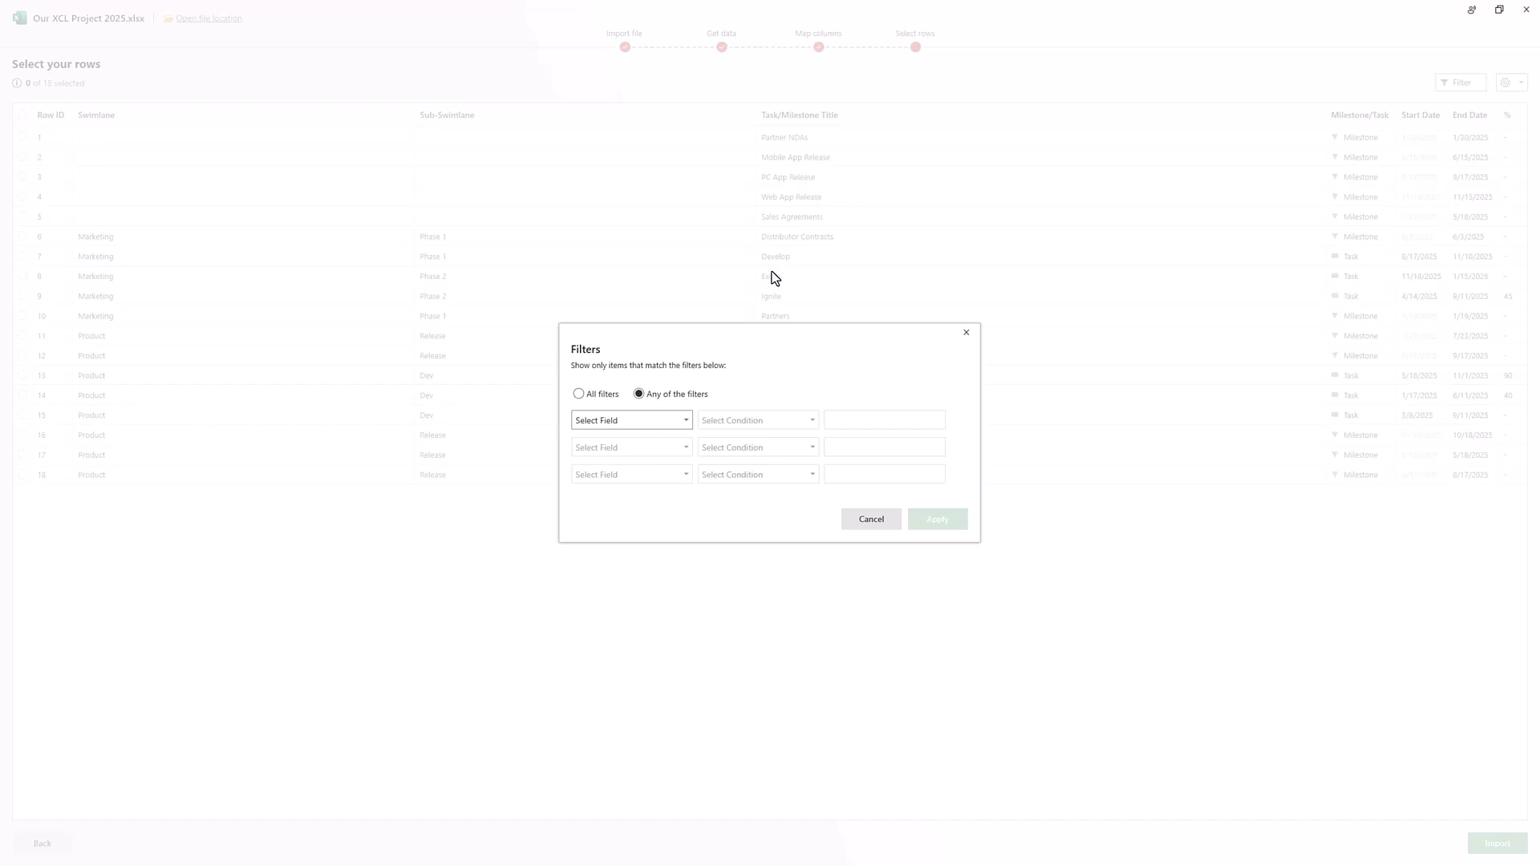
pyautogui.click(652, 425)
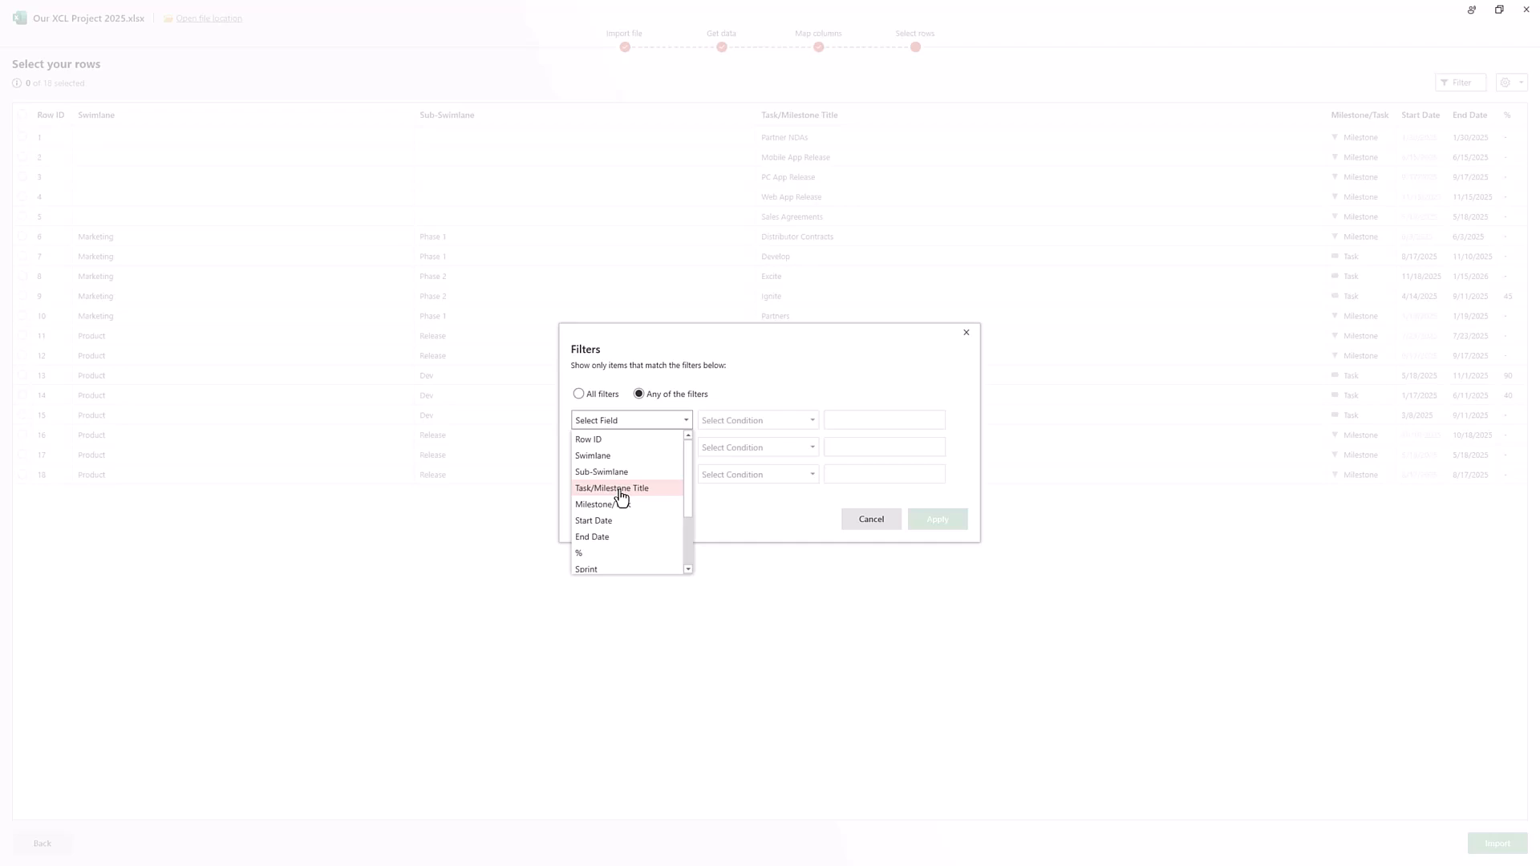
pyautogui.scroll(-1, 621, 497)
pyautogui.scroll(-1, 609, 513)
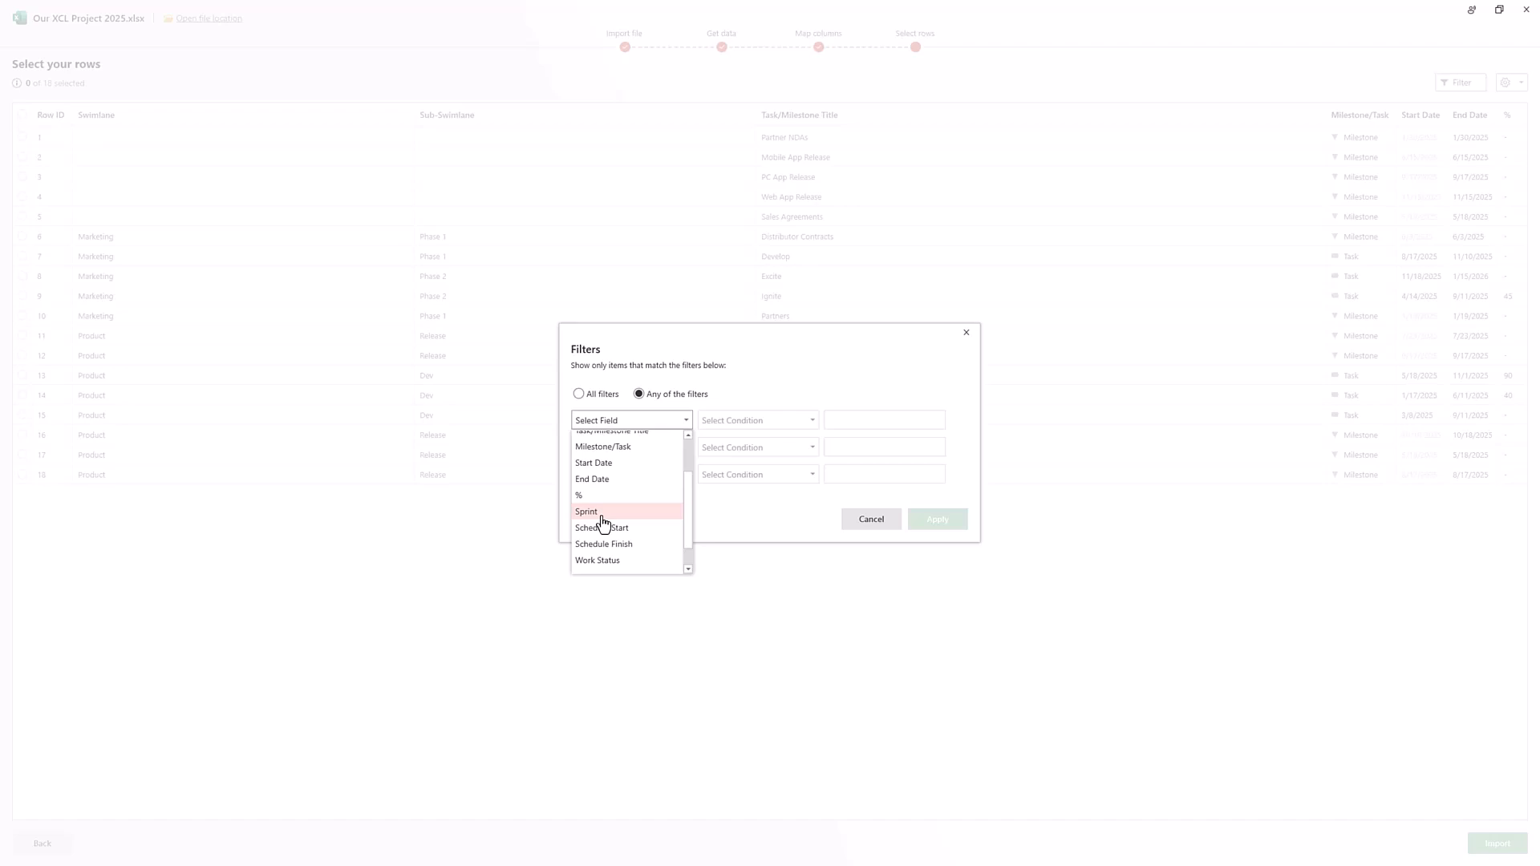
pyautogui.click(602, 516)
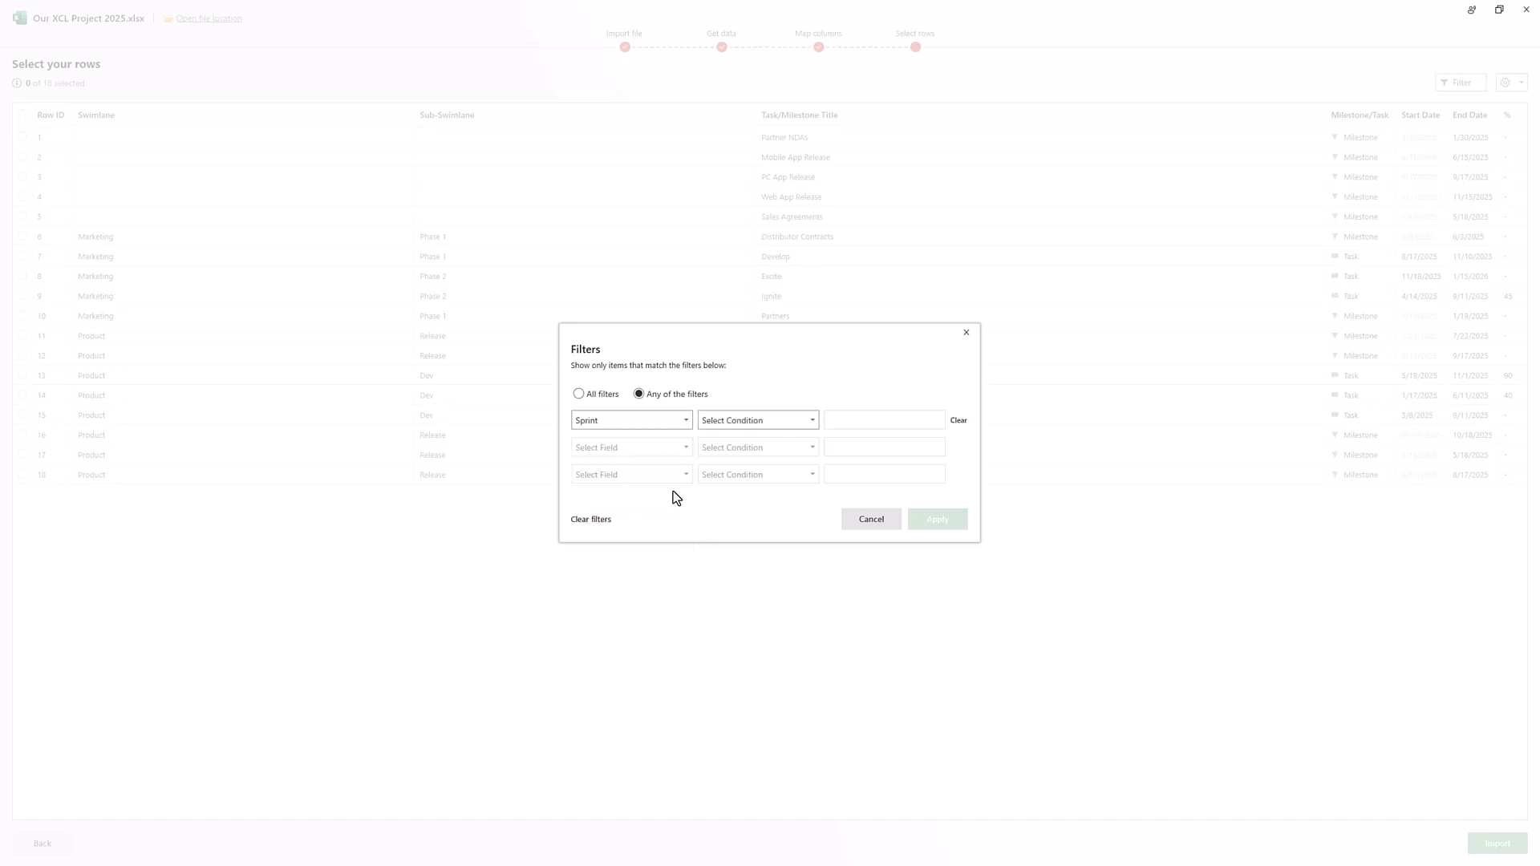
pyautogui.click(776, 422)
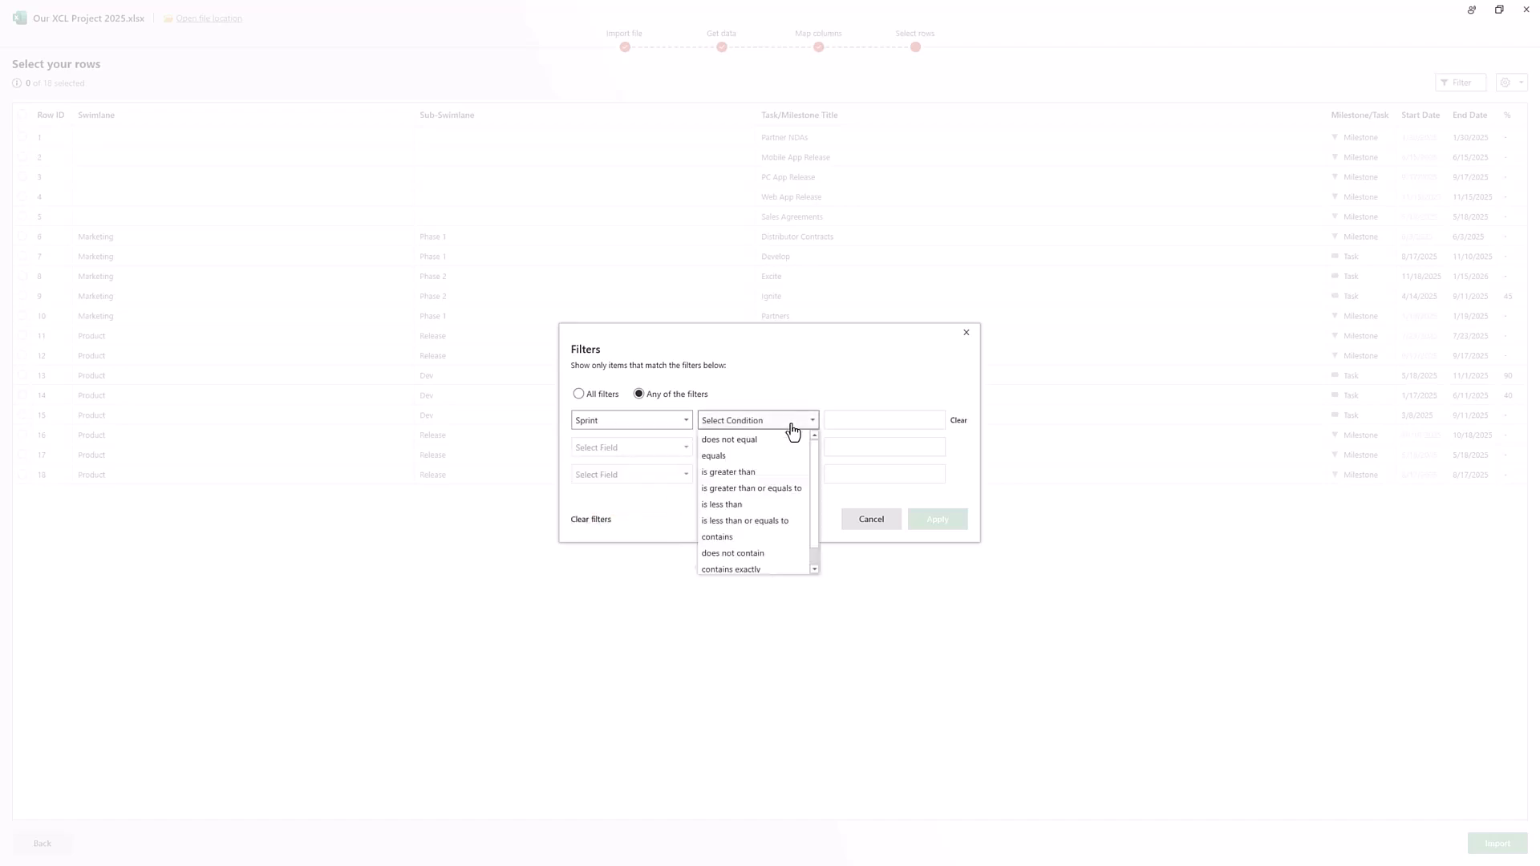
pyautogui.click(754, 457)
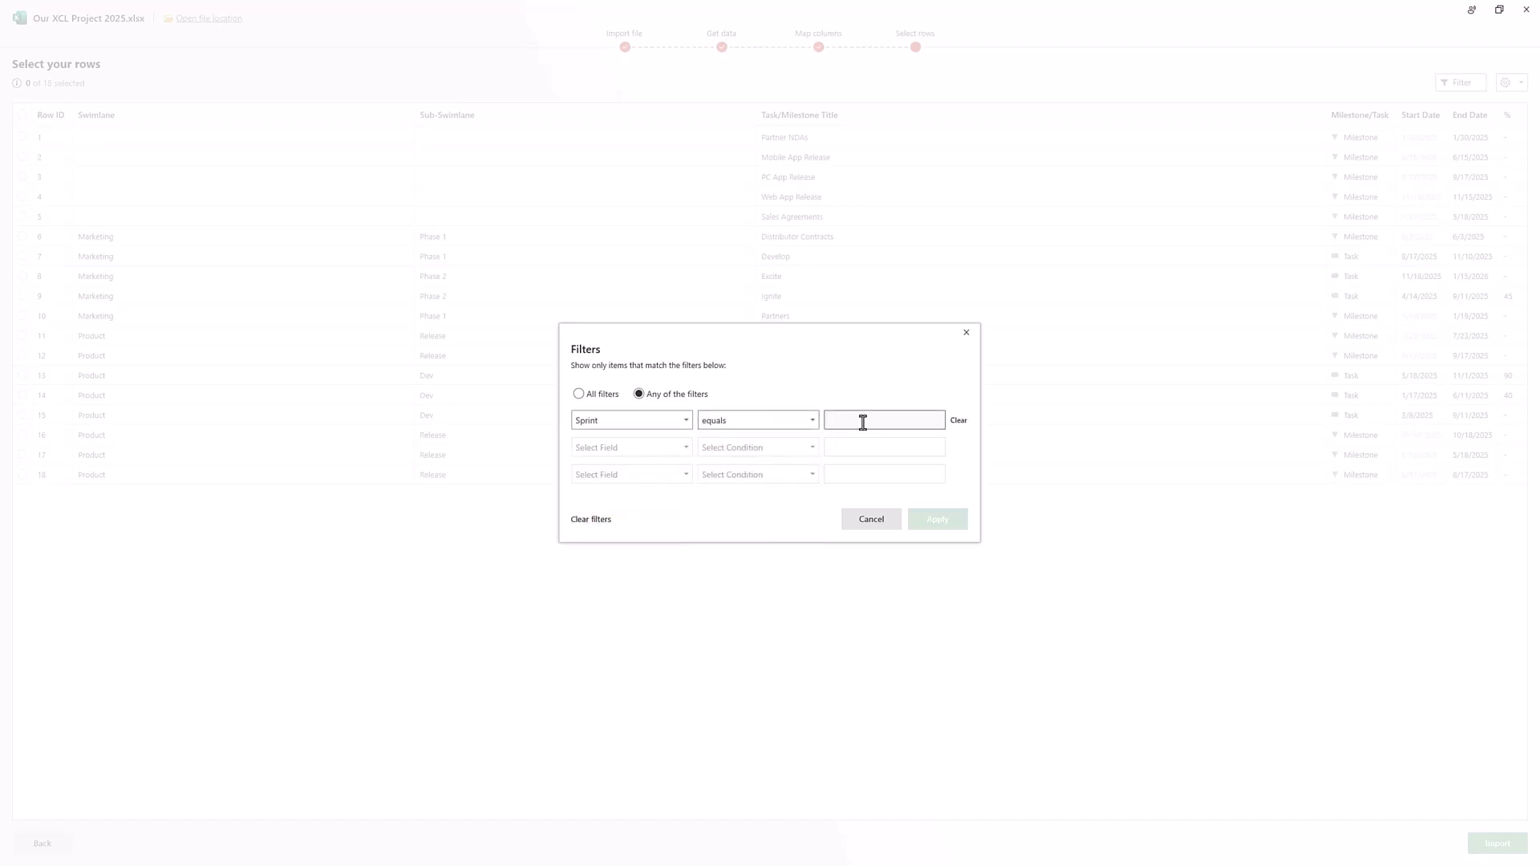
pyautogui.write('y')
pyautogui.click(940, 523)
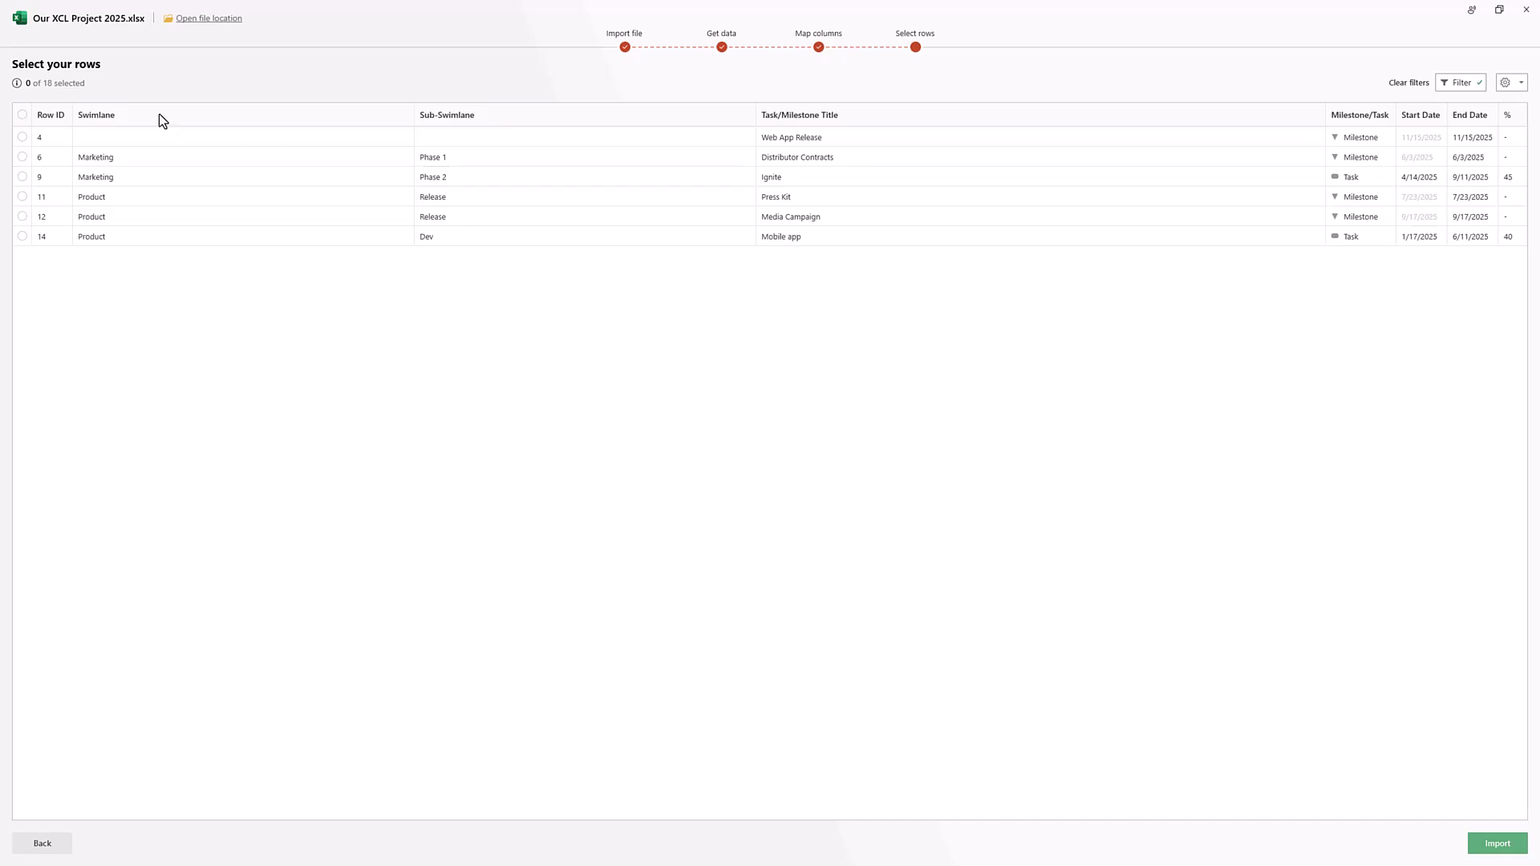
# Step: Try selecting all the filtered rows, deselect them again and clear the filter
pyautogui.click(24, 116)
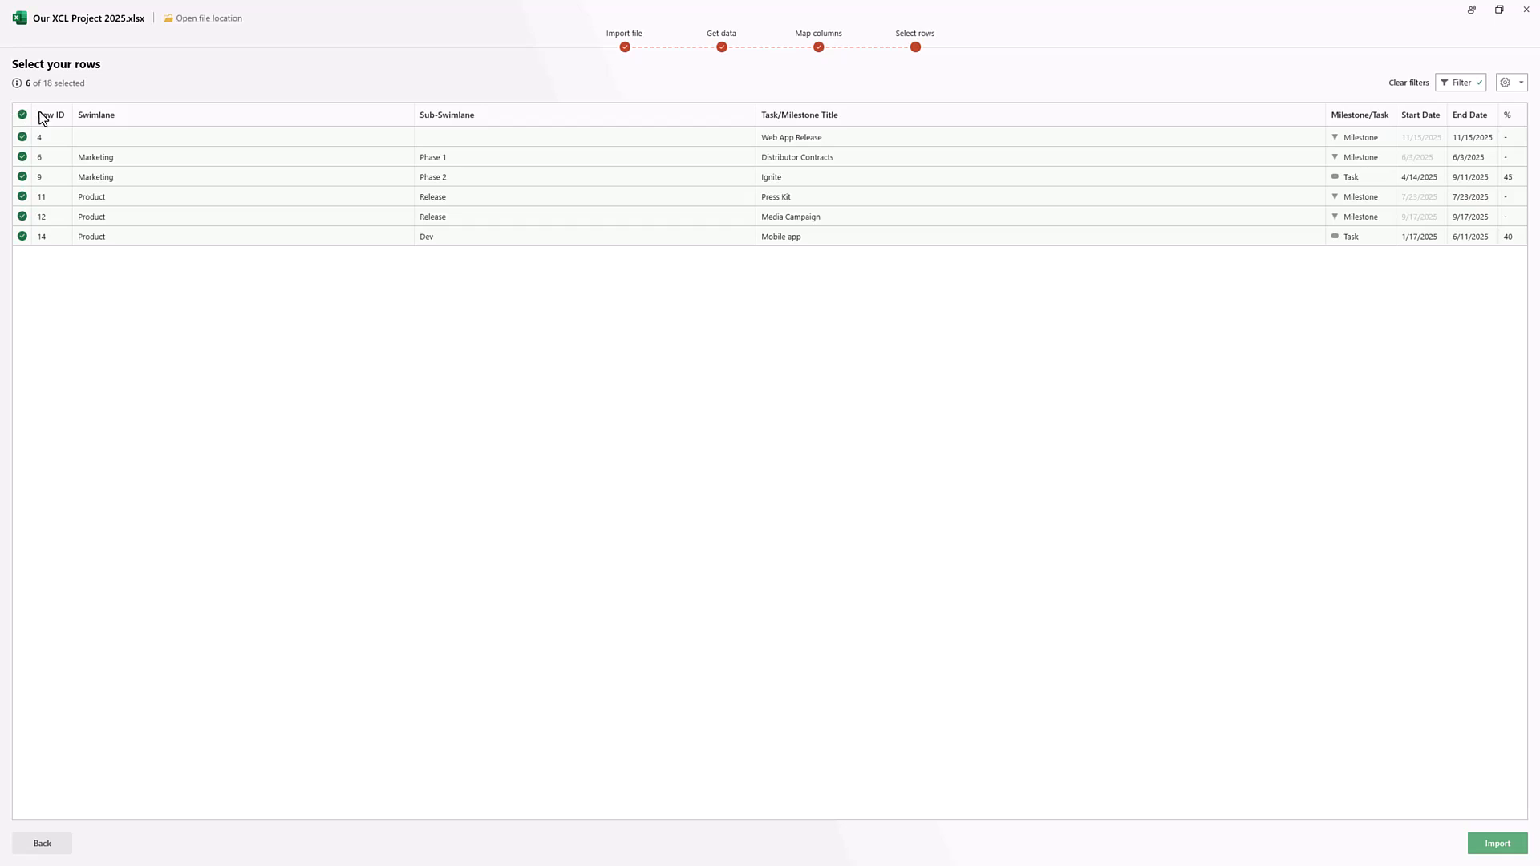
pyautogui.click(25, 116)
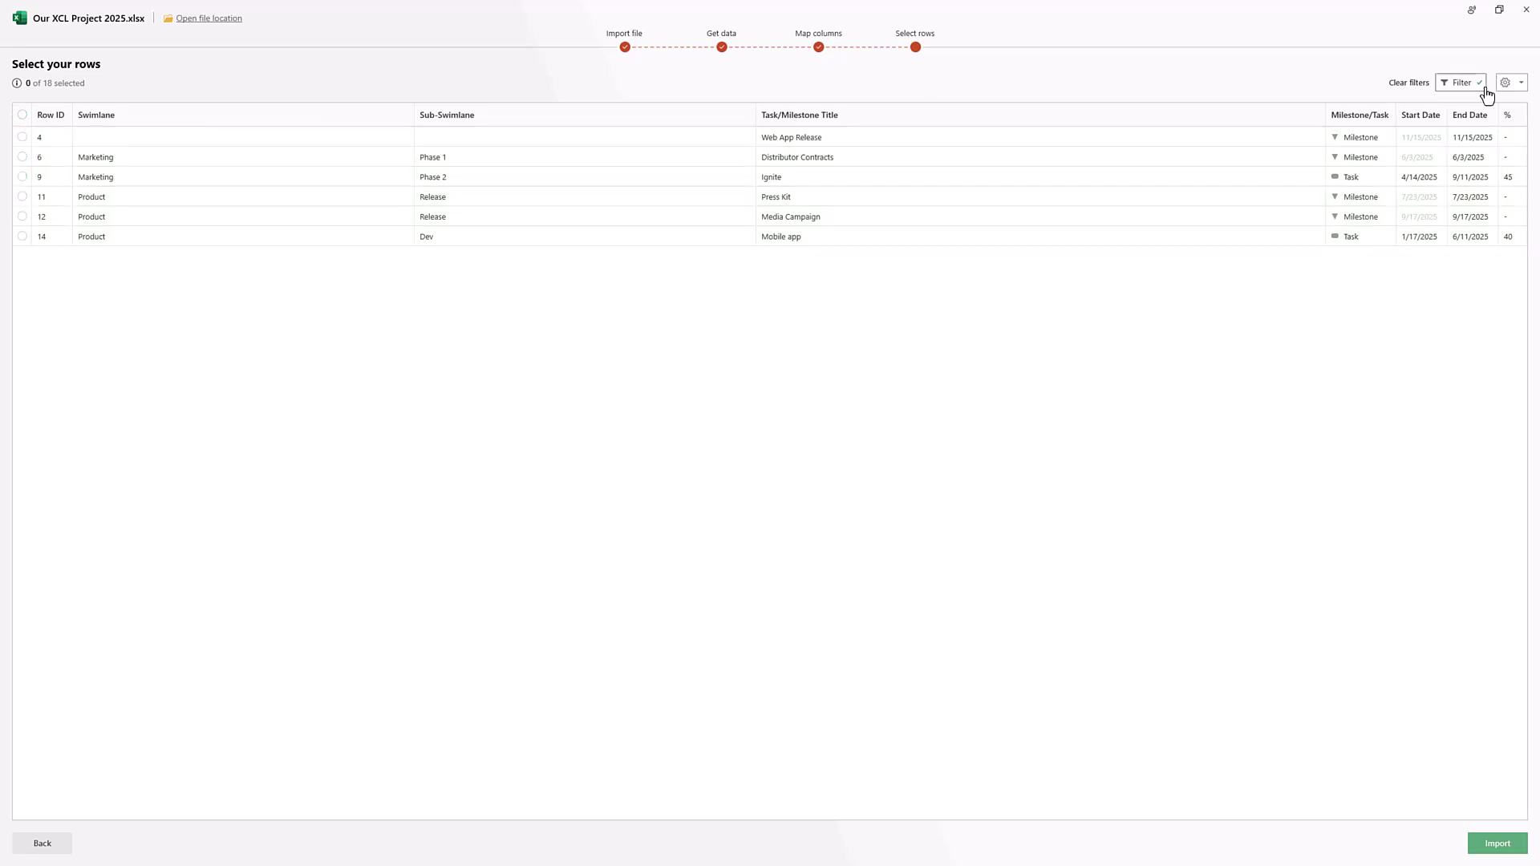
pyautogui.click(1409, 83)
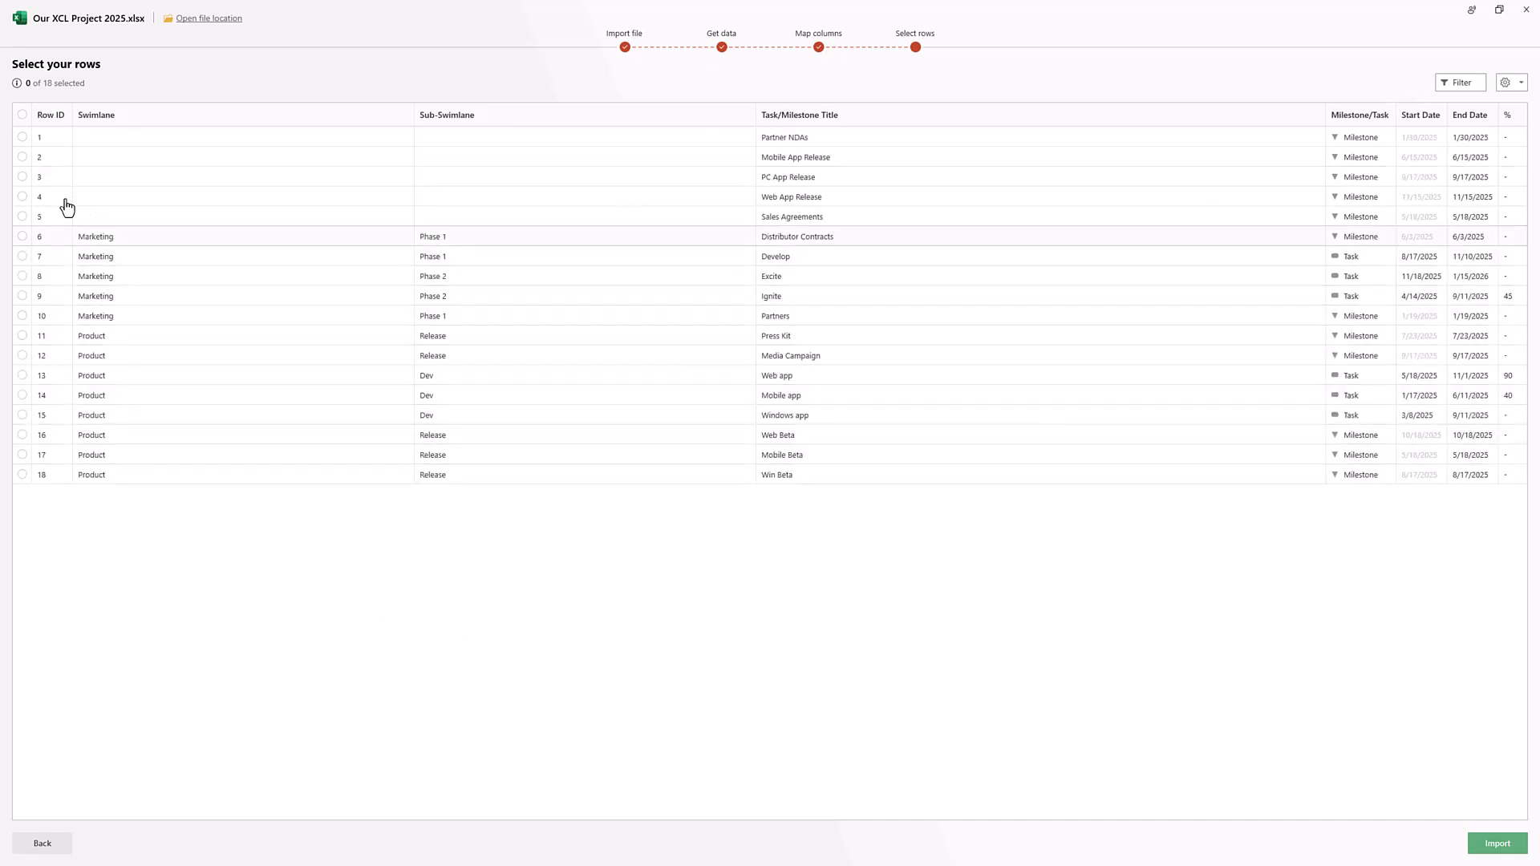
# Step: Try selecting only rows 6, 11, 15 and 17 individually for import
pyautogui.click(22, 236)
pyautogui.click(22, 335)
pyautogui.click(21, 414)
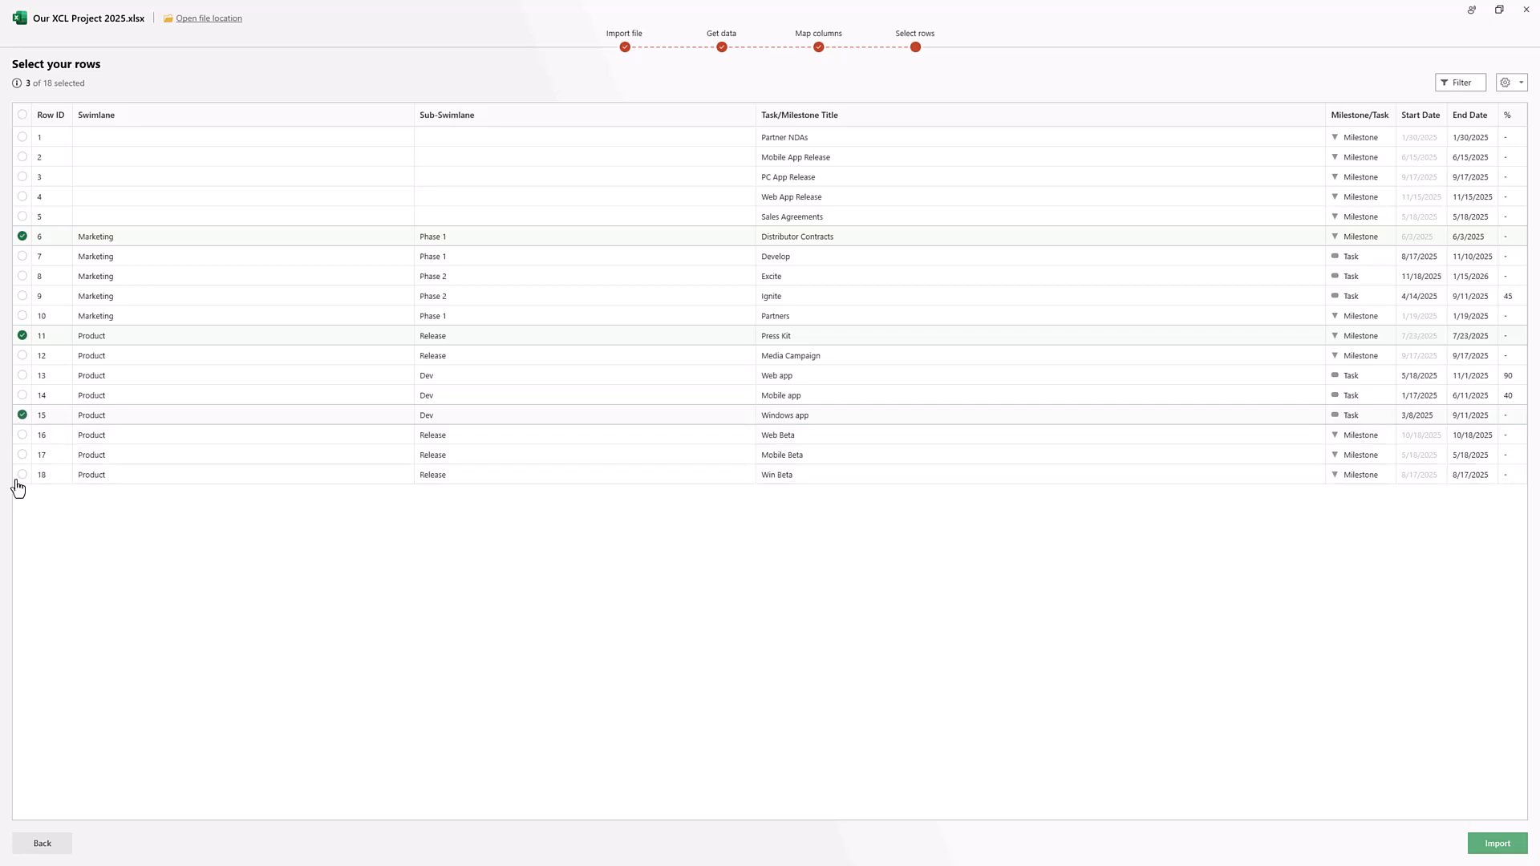
pyautogui.click(22, 454)
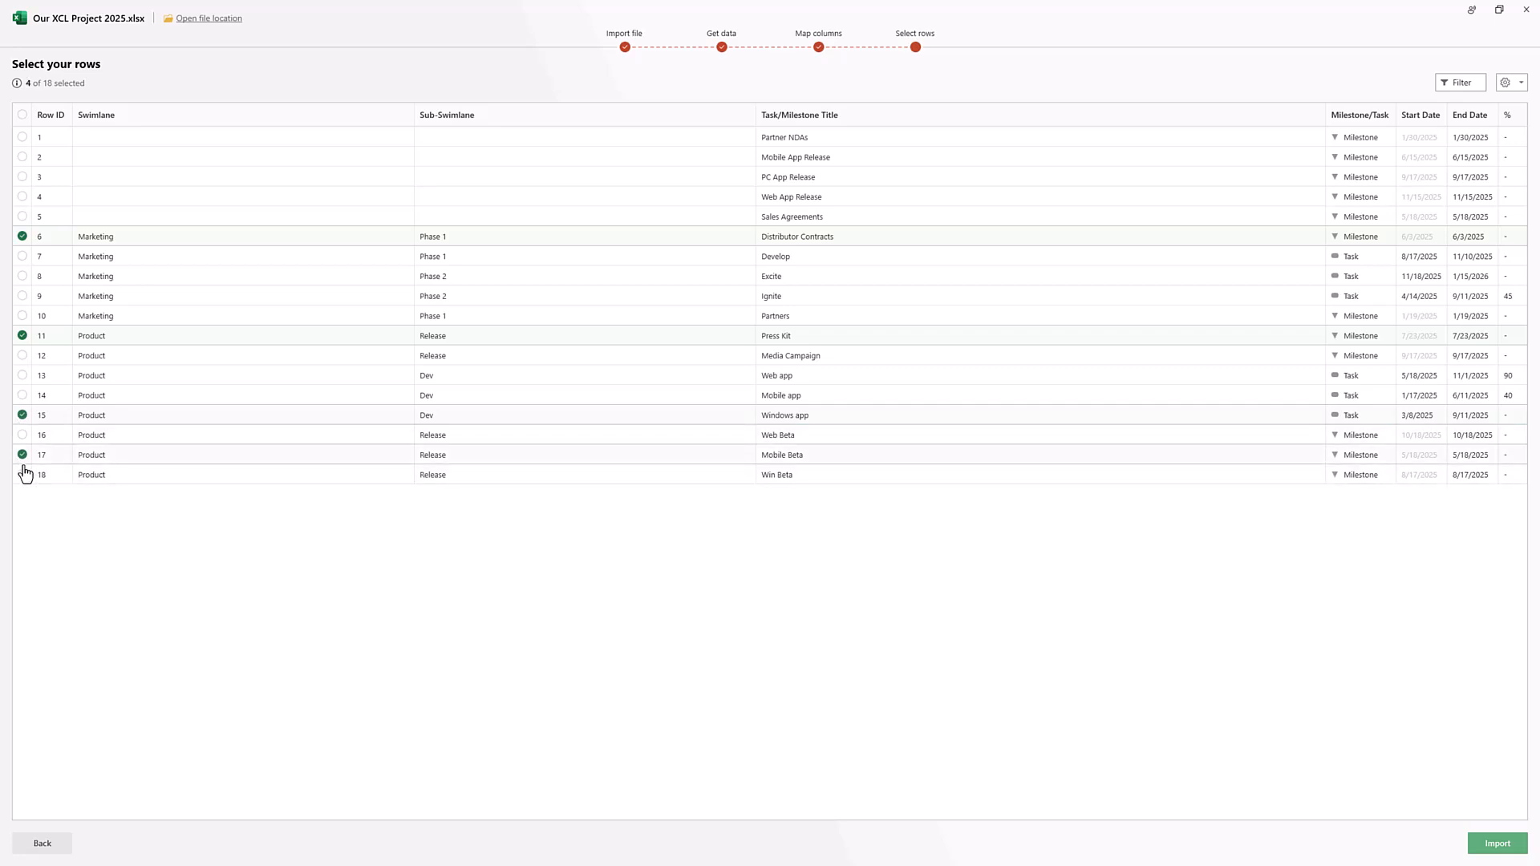
# Step: Select all the project rows and import them as a swimlane timeline slide
pyautogui.click(23, 115)
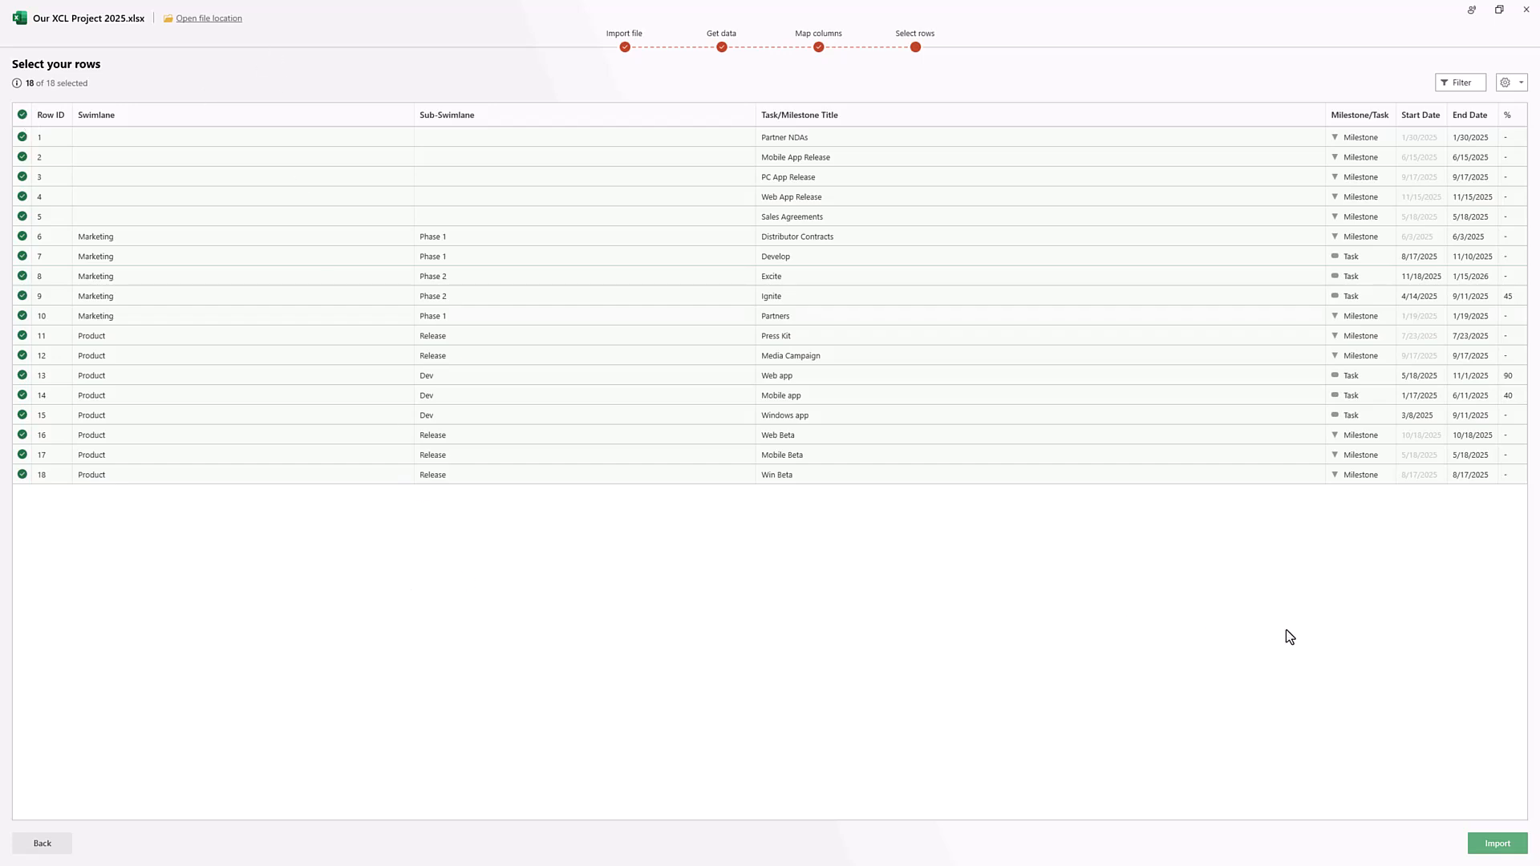
pyautogui.click(1490, 843)
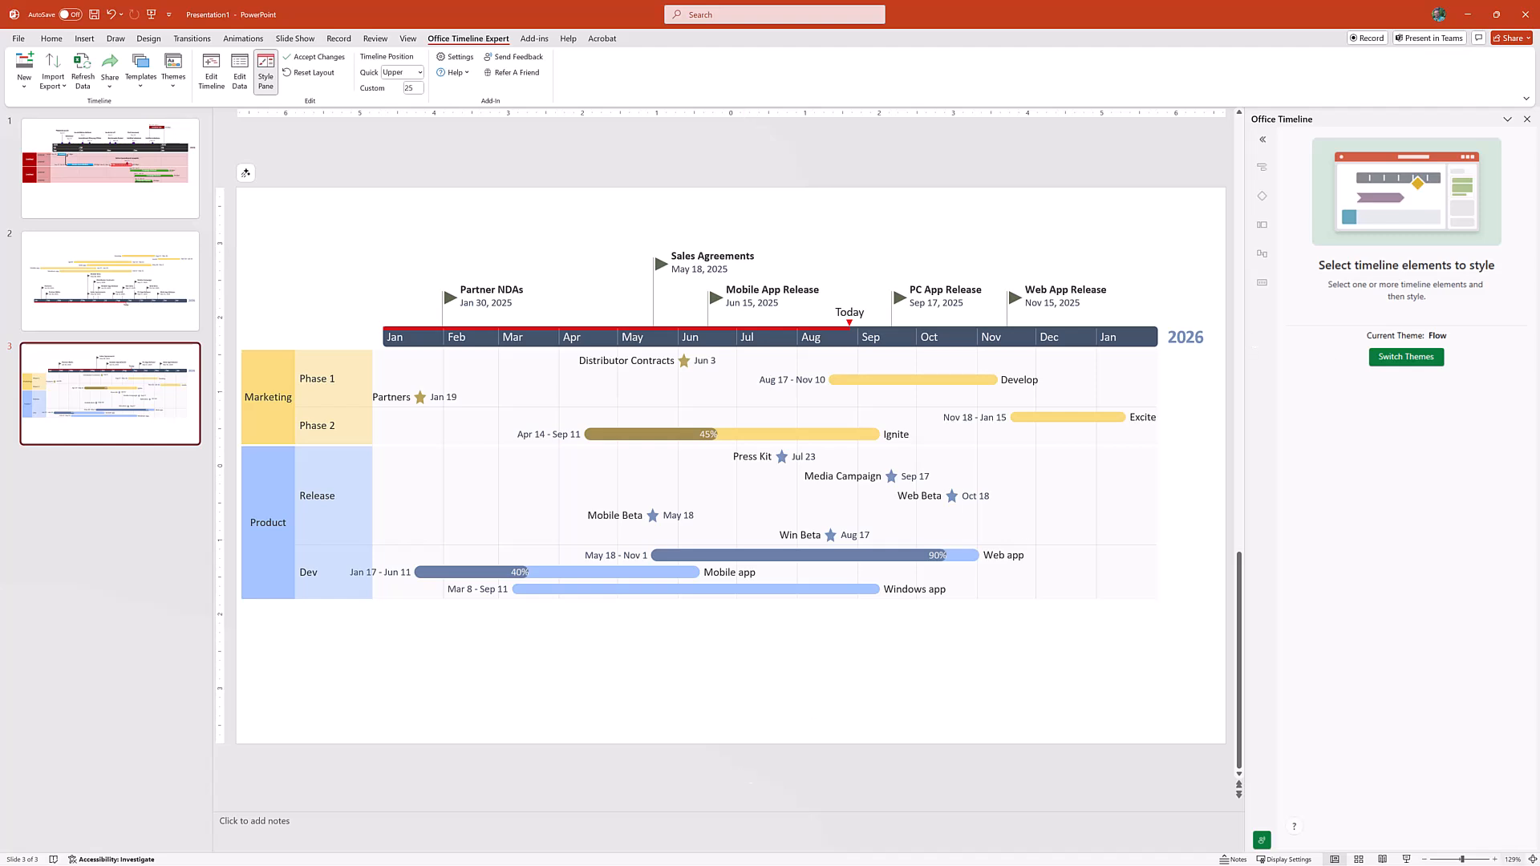
# Step: Start editing the timeline and move the Partners title above its star and the Mobile app dates above their bar
pyautogui.click(209, 80)
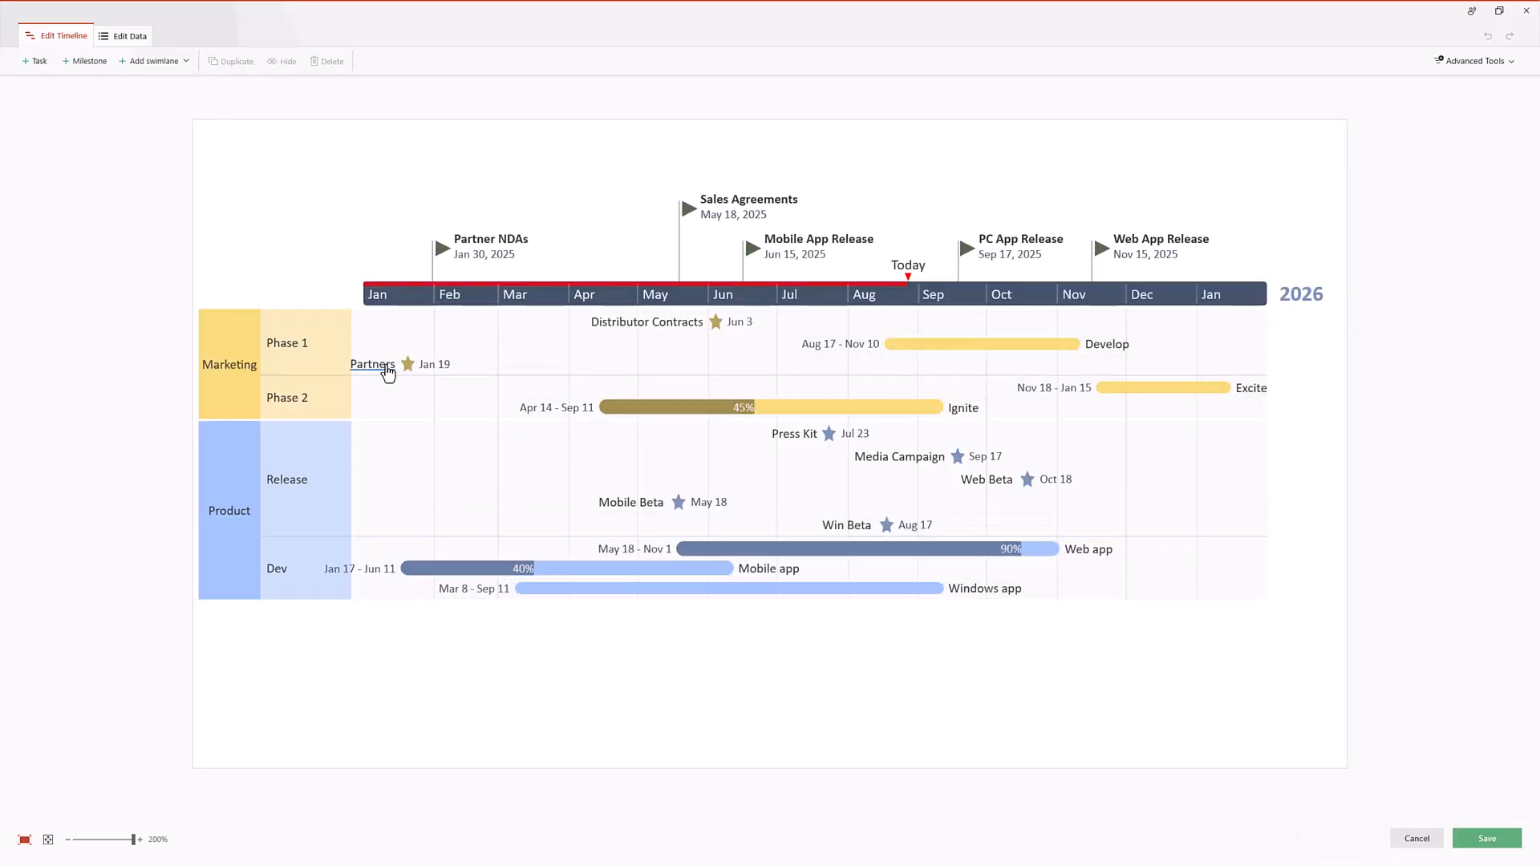
pyautogui.moveTo(385, 366); pyautogui.dragTo(416, 356)
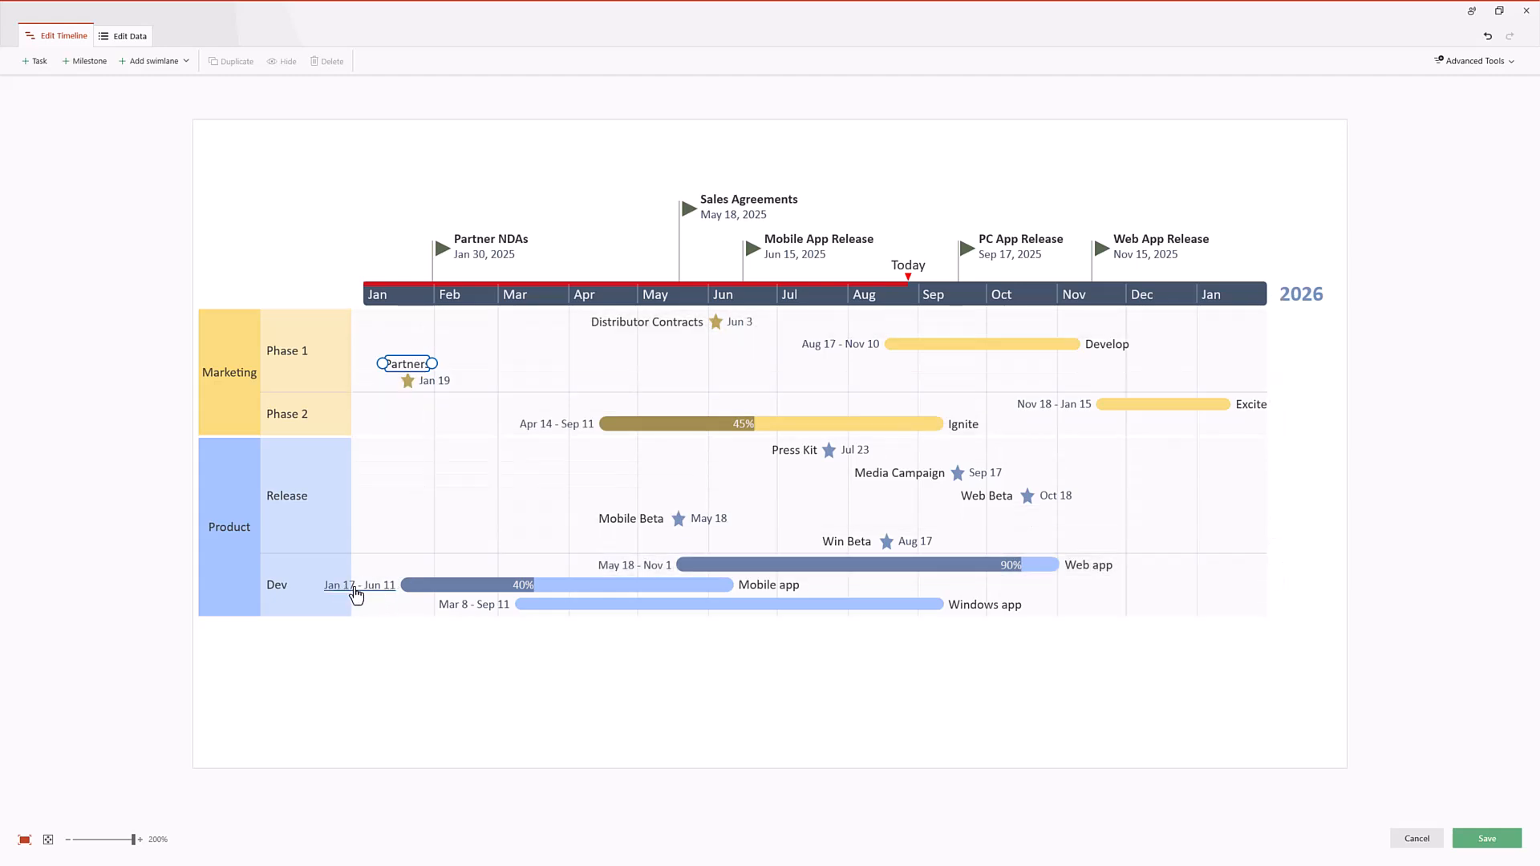
pyautogui.moveTo(355, 594); pyautogui.dragTo(437, 583)
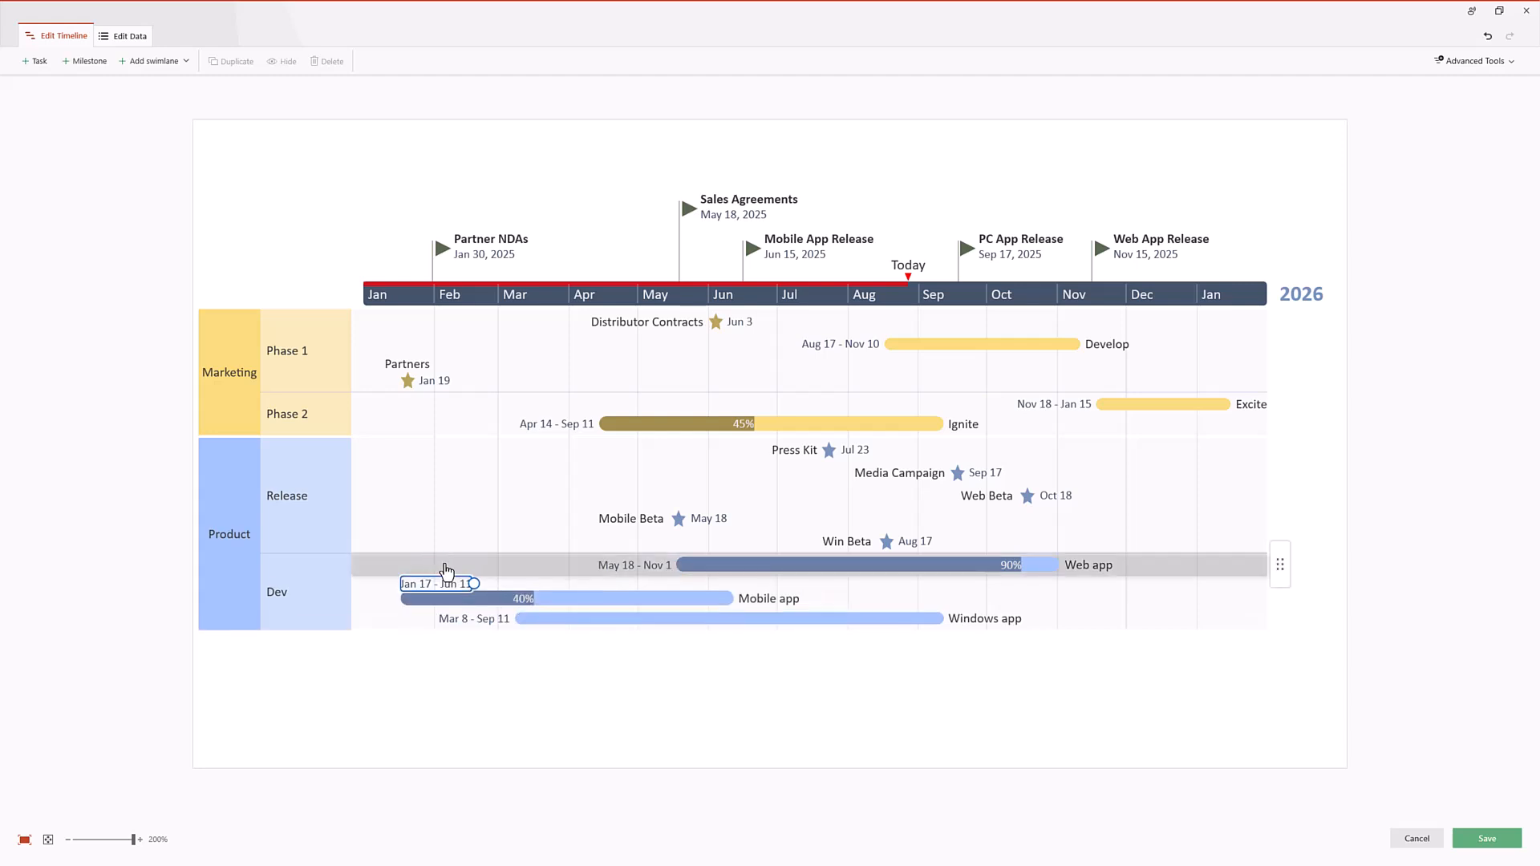
# Step: Rotate the Product and Marketing swimlane titles to vertical and narrow the swimlane header column to fit them
pyautogui.click(225, 540)
pyautogui.click(230, 516)
pyautogui.click(229, 422)
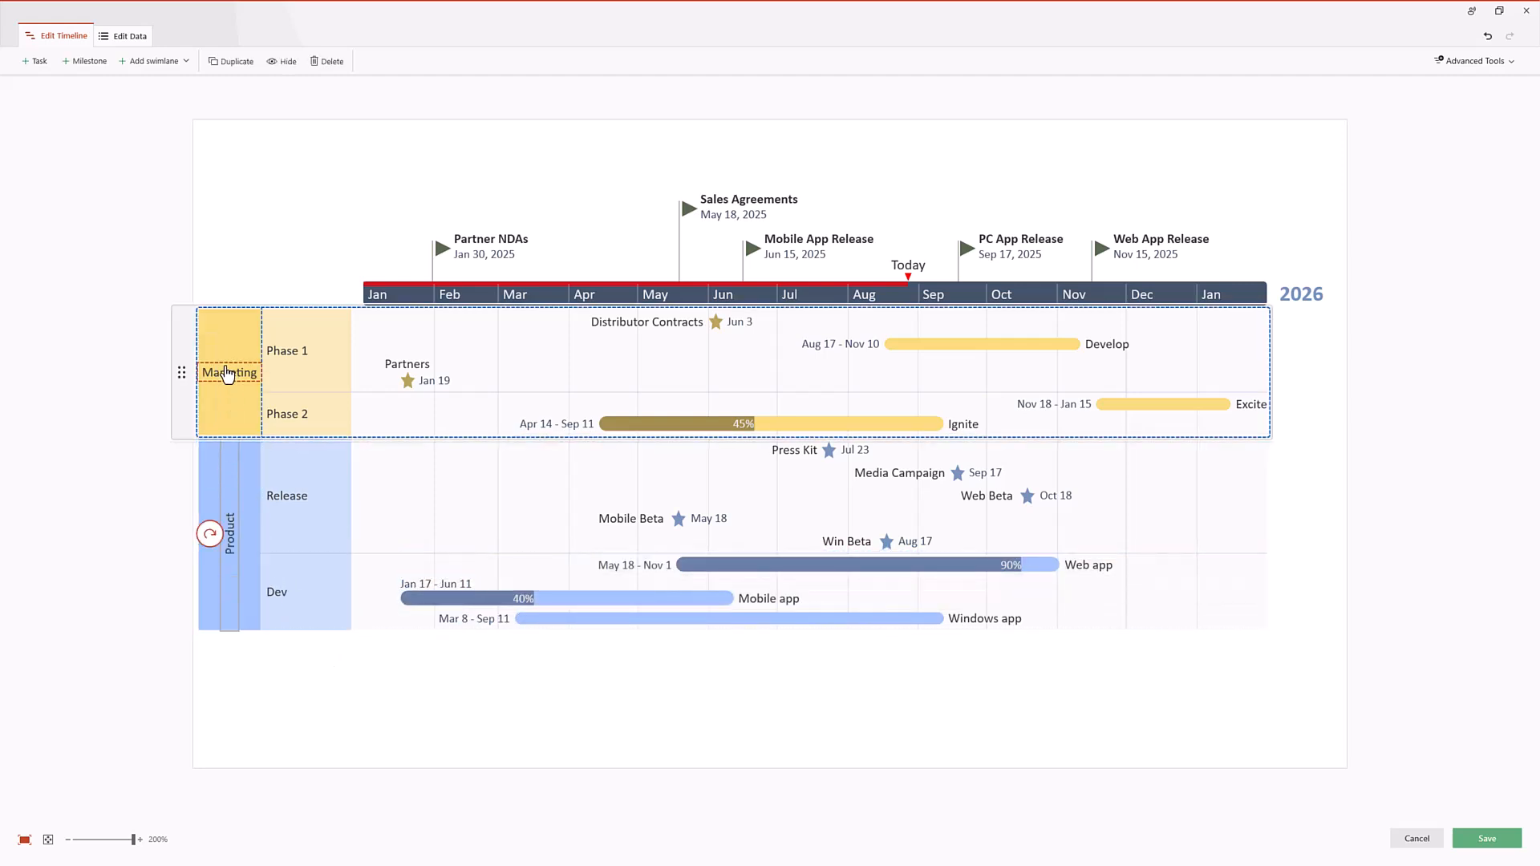
pyautogui.click(231, 358)
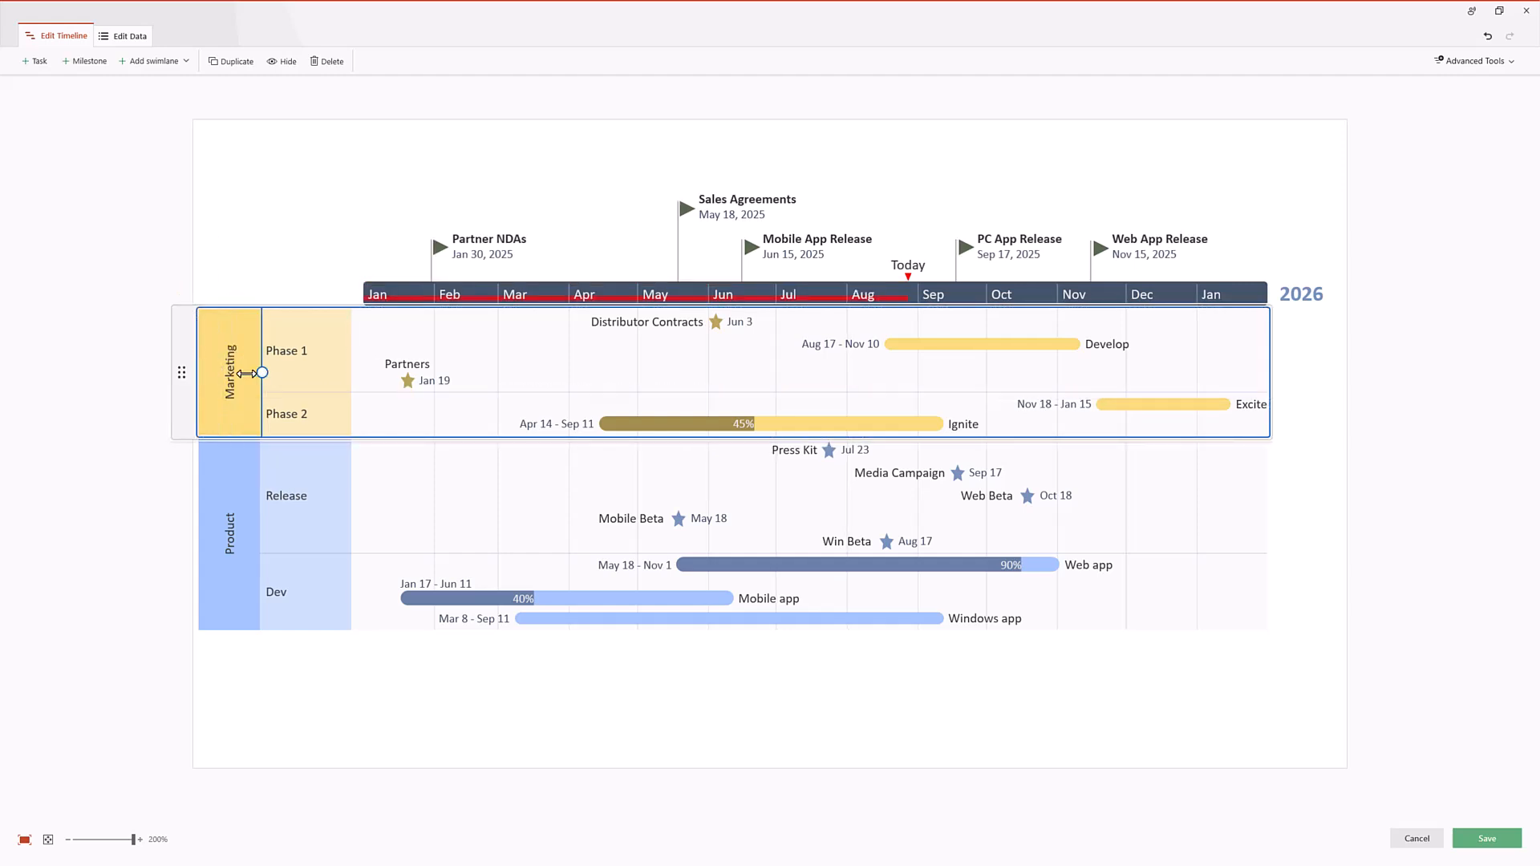
pyautogui.moveTo(260, 373); pyautogui.dragTo(226, 372)
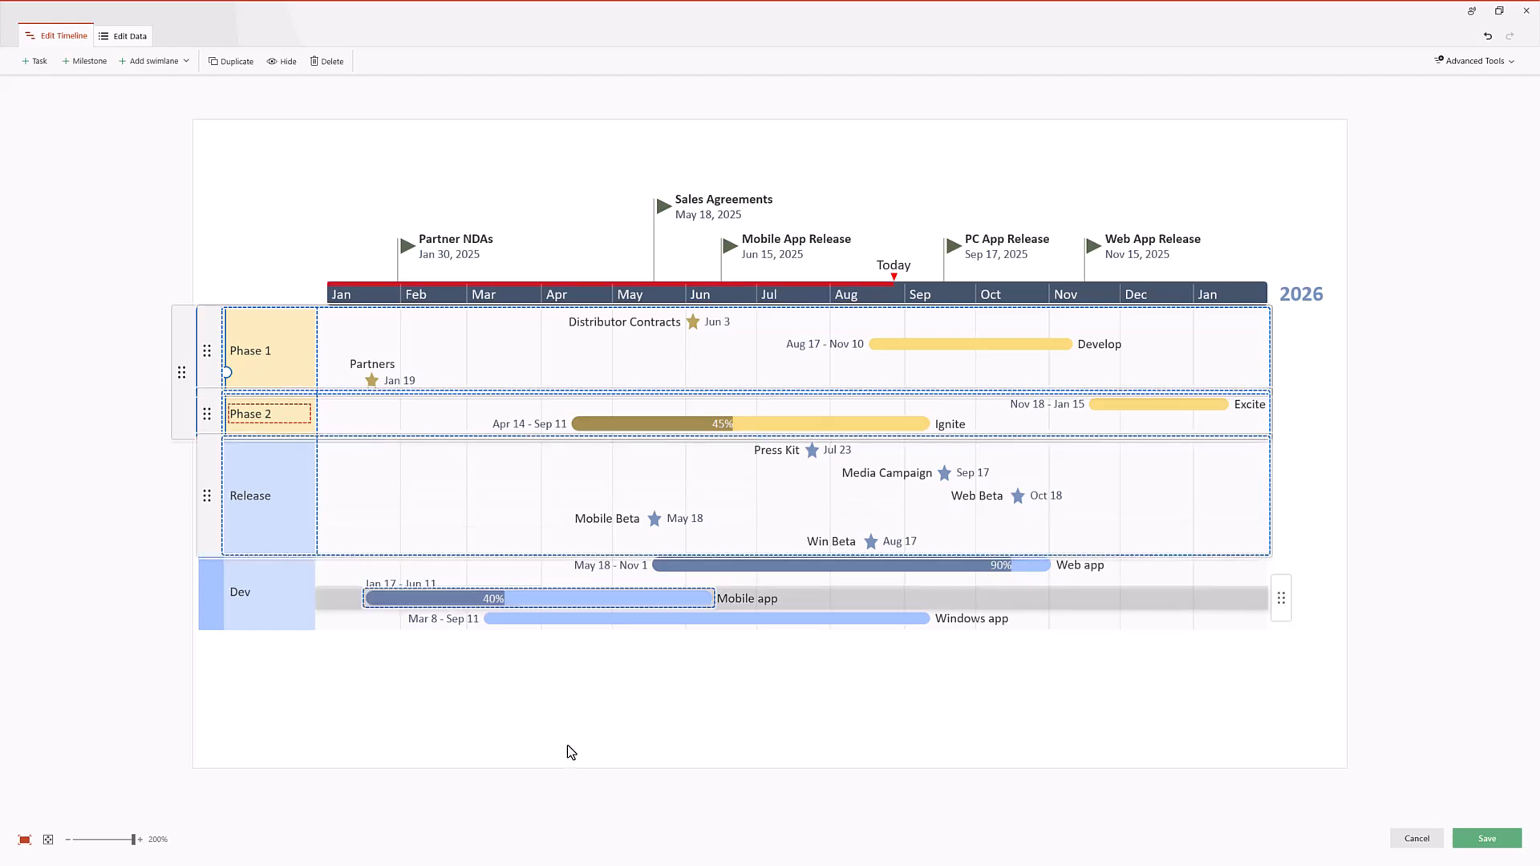
pyautogui.click(742, 736)
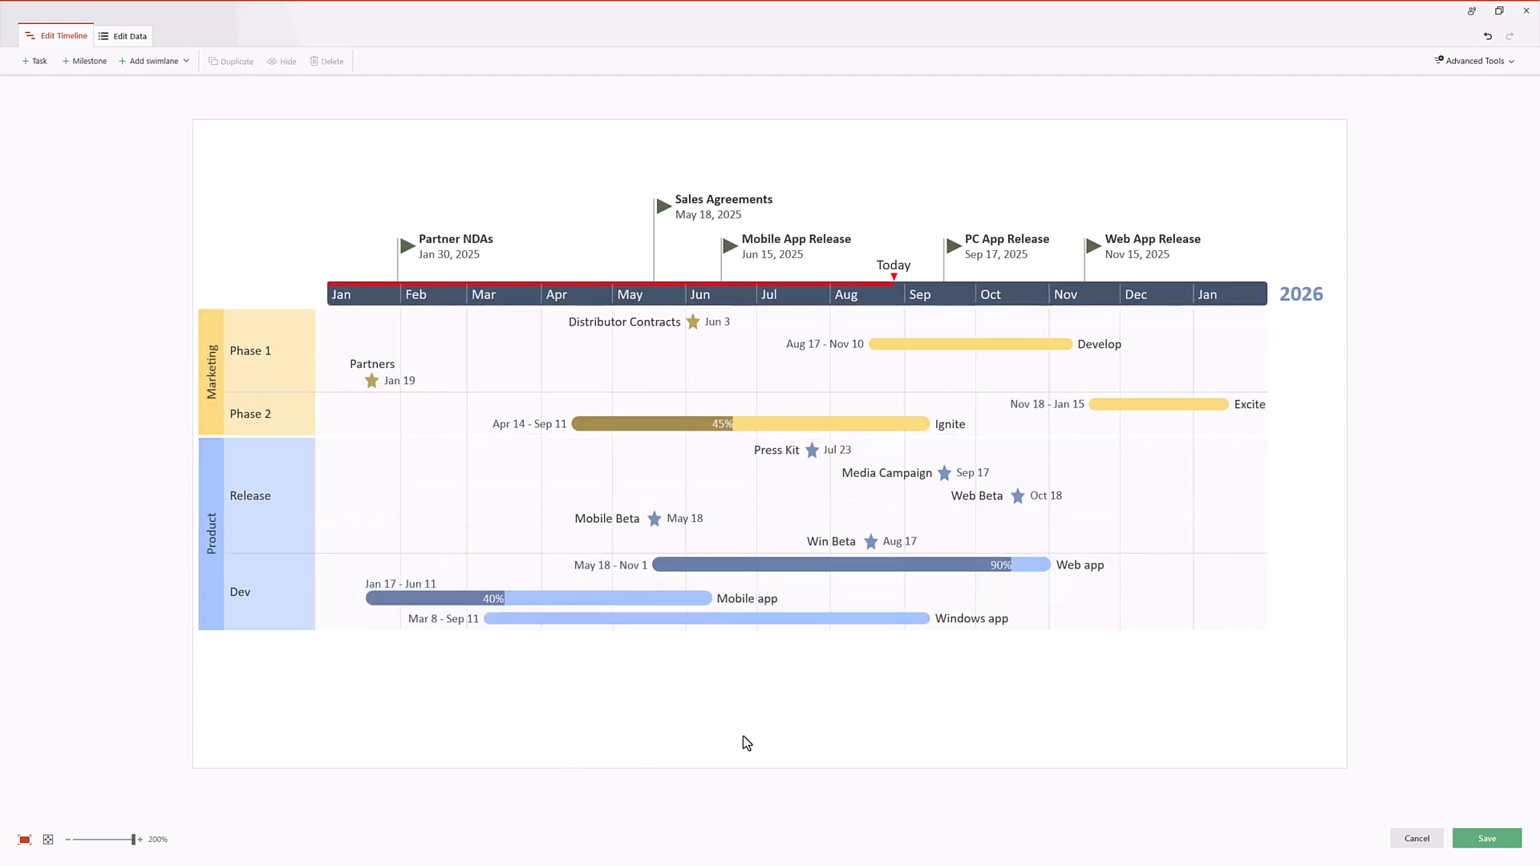
# Step: Shorten the timeband from its right end and save the timeline edits to the slide
pyautogui.click(1266, 294)
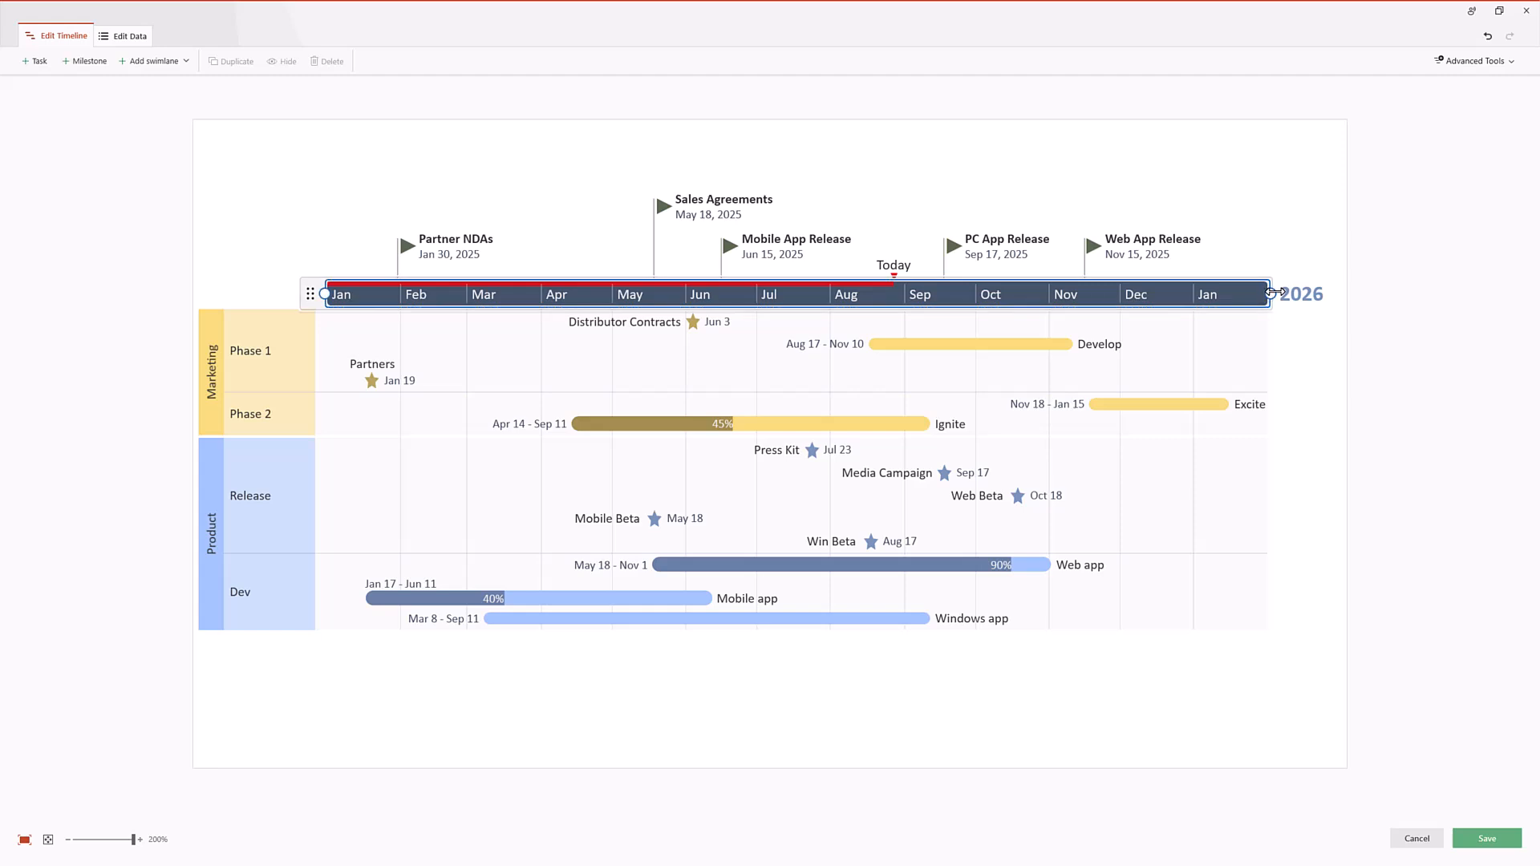
pyautogui.moveTo(1274, 292); pyautogui.dragTo(1077, 284)
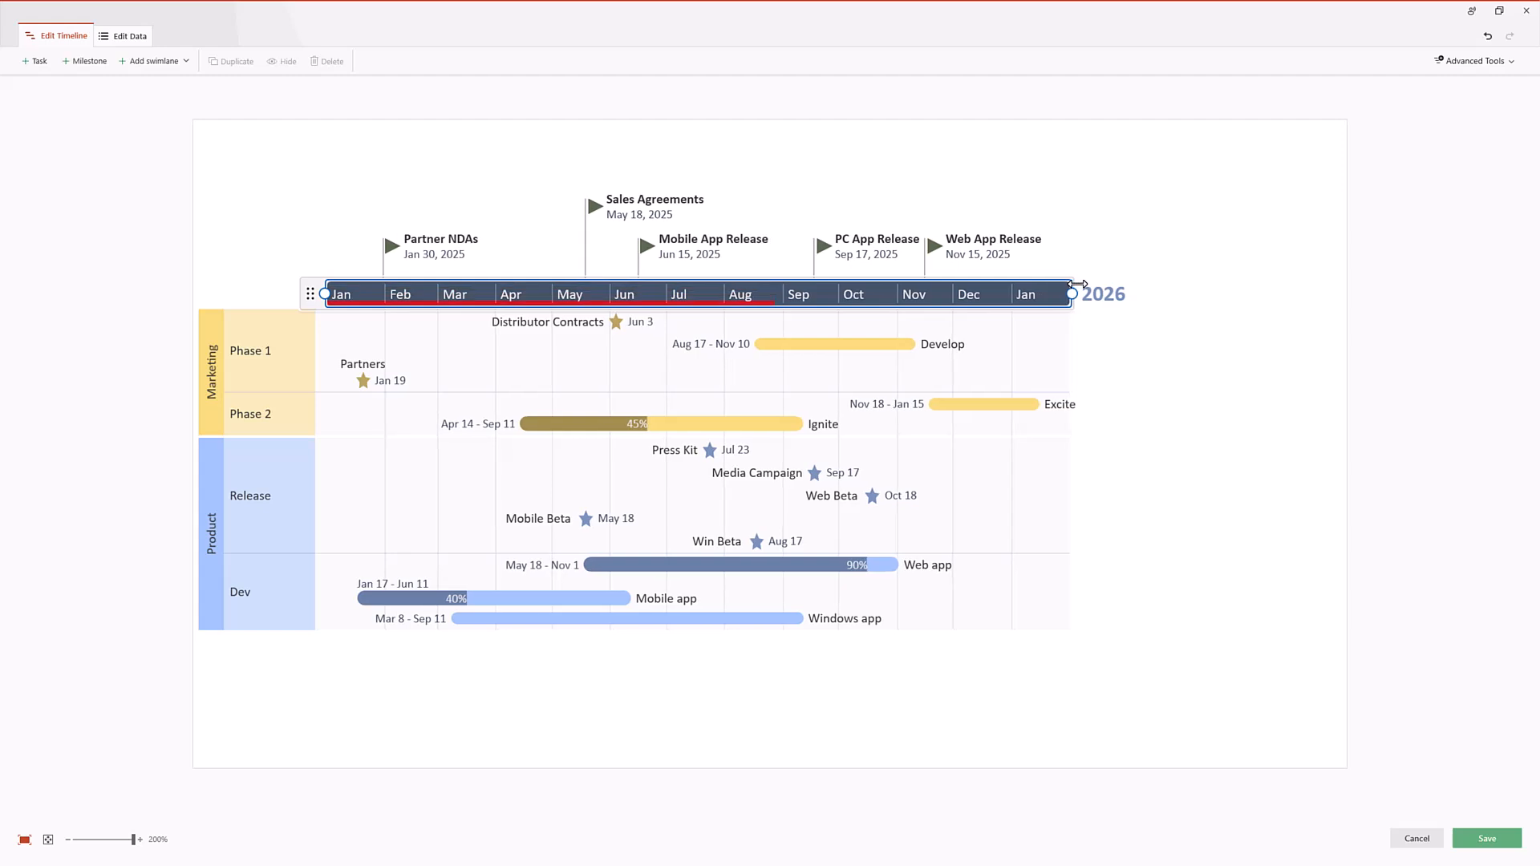
pyautogui.click(1270, 428)
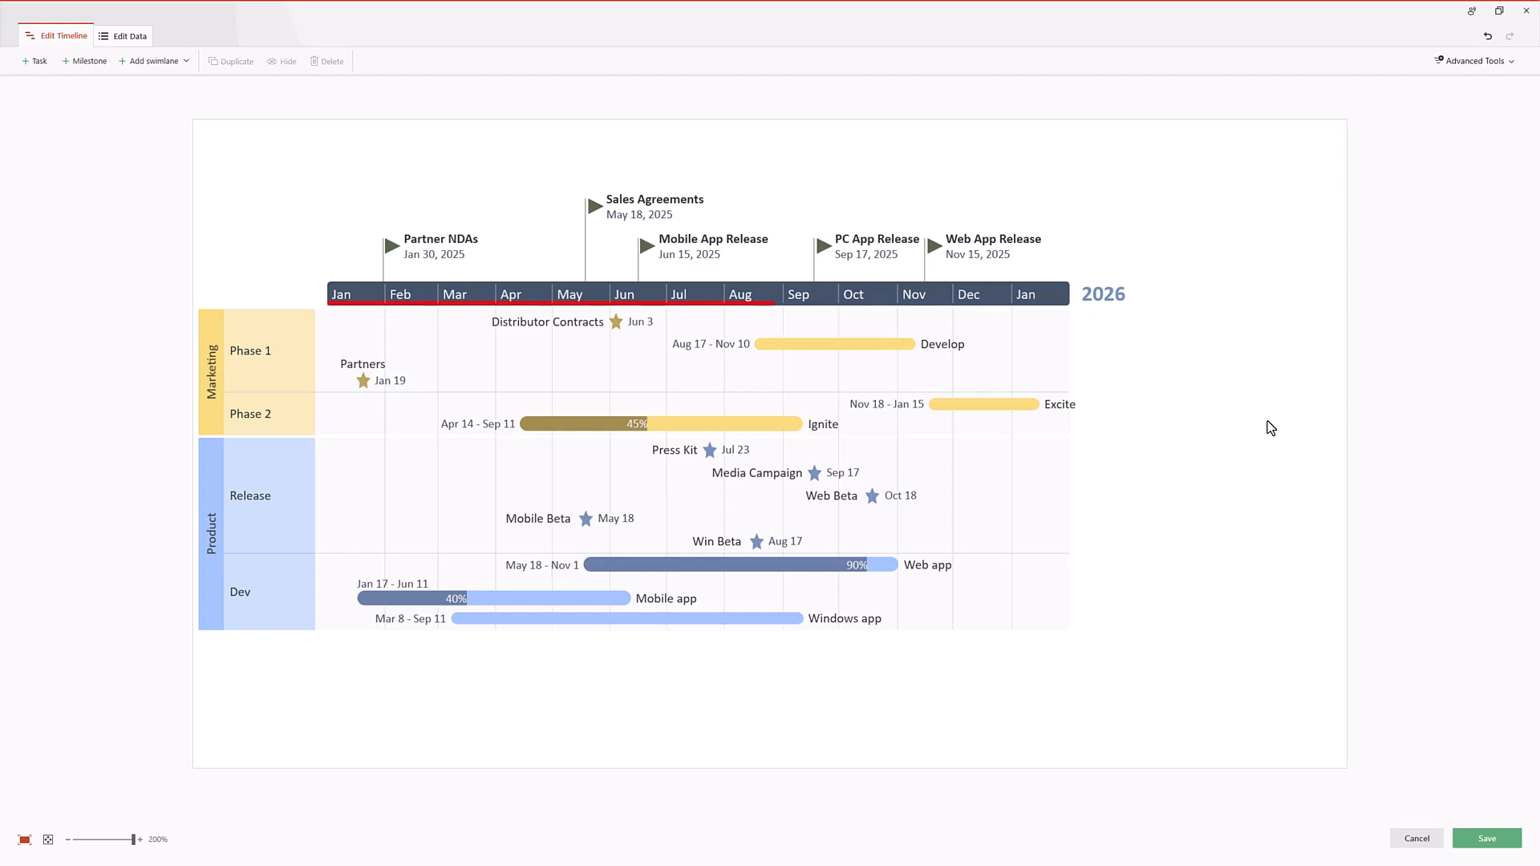
pyautogui.click(1485, 838)
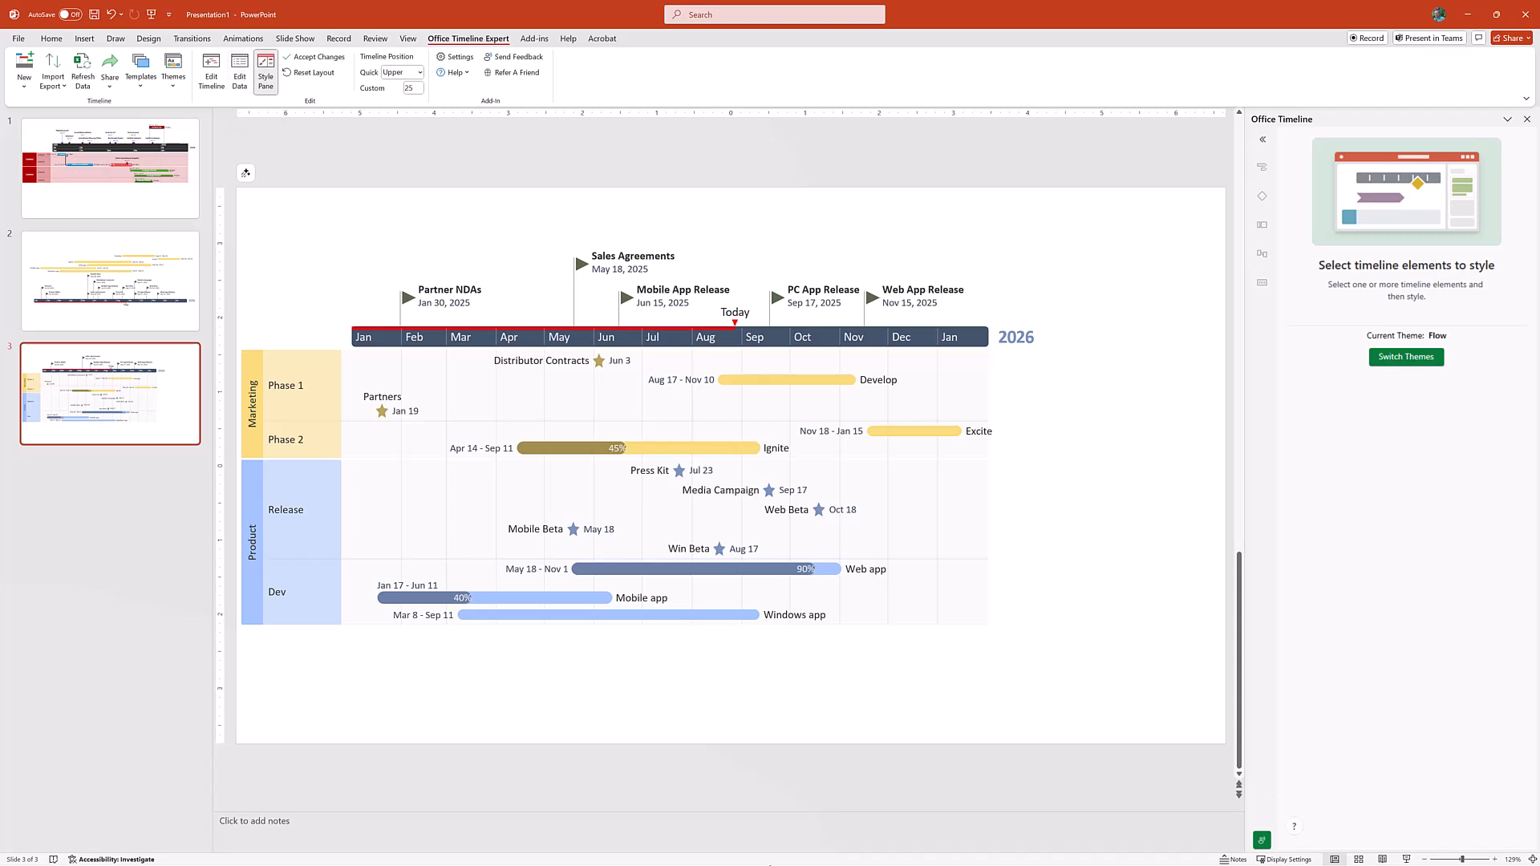
# Step: Switch to the Our XCL Project 2025 workbook in Excel and set the Partner NDAs actual end date to 2/30/2025
pyautogui.moveTo(810, 851)
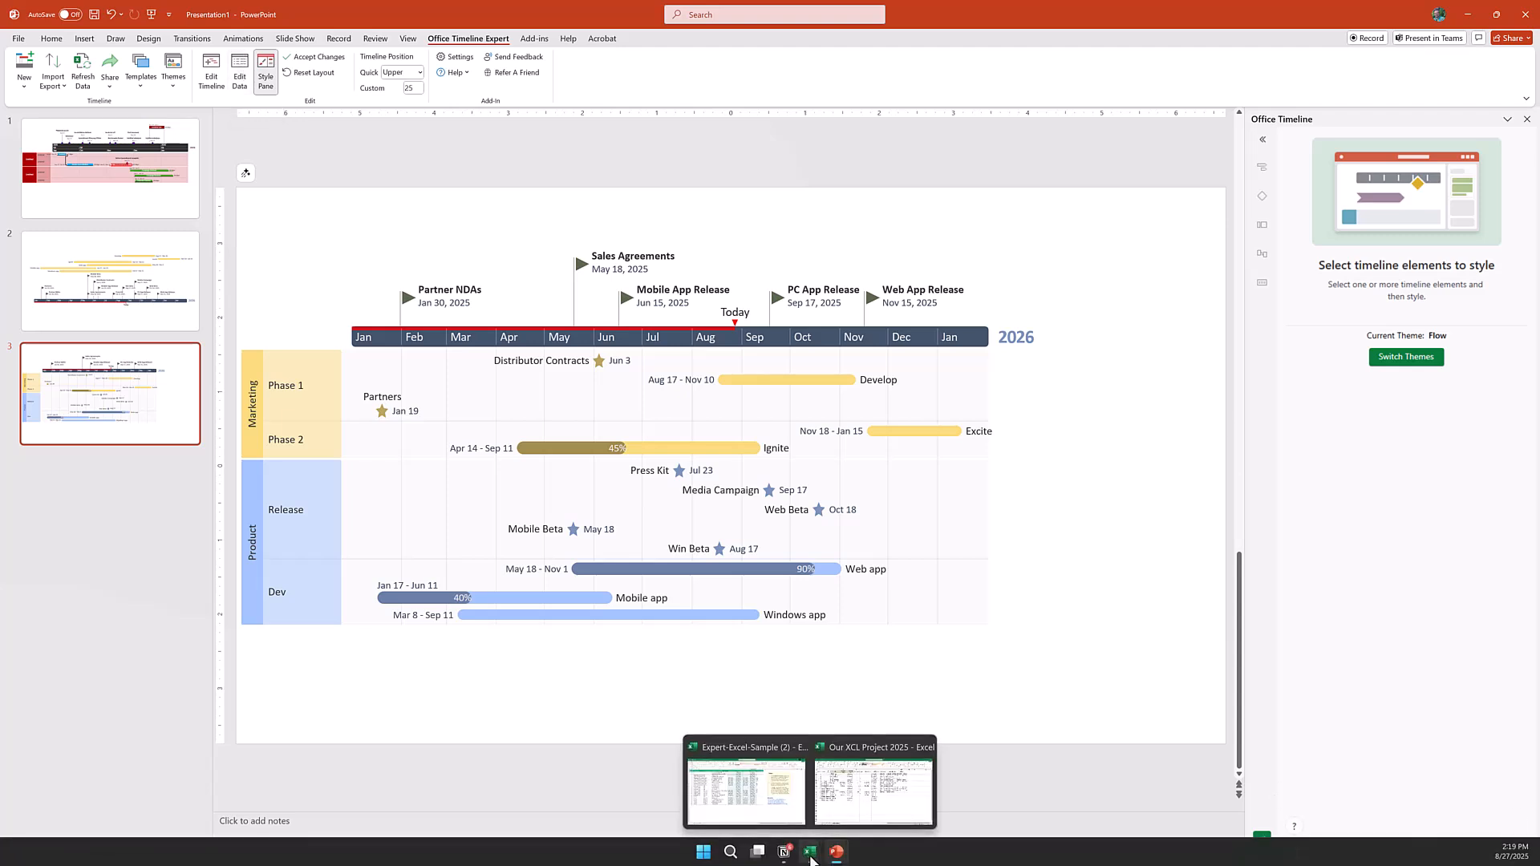
pyautogui.click(846, 814)
pyautogui.click(317, 635)
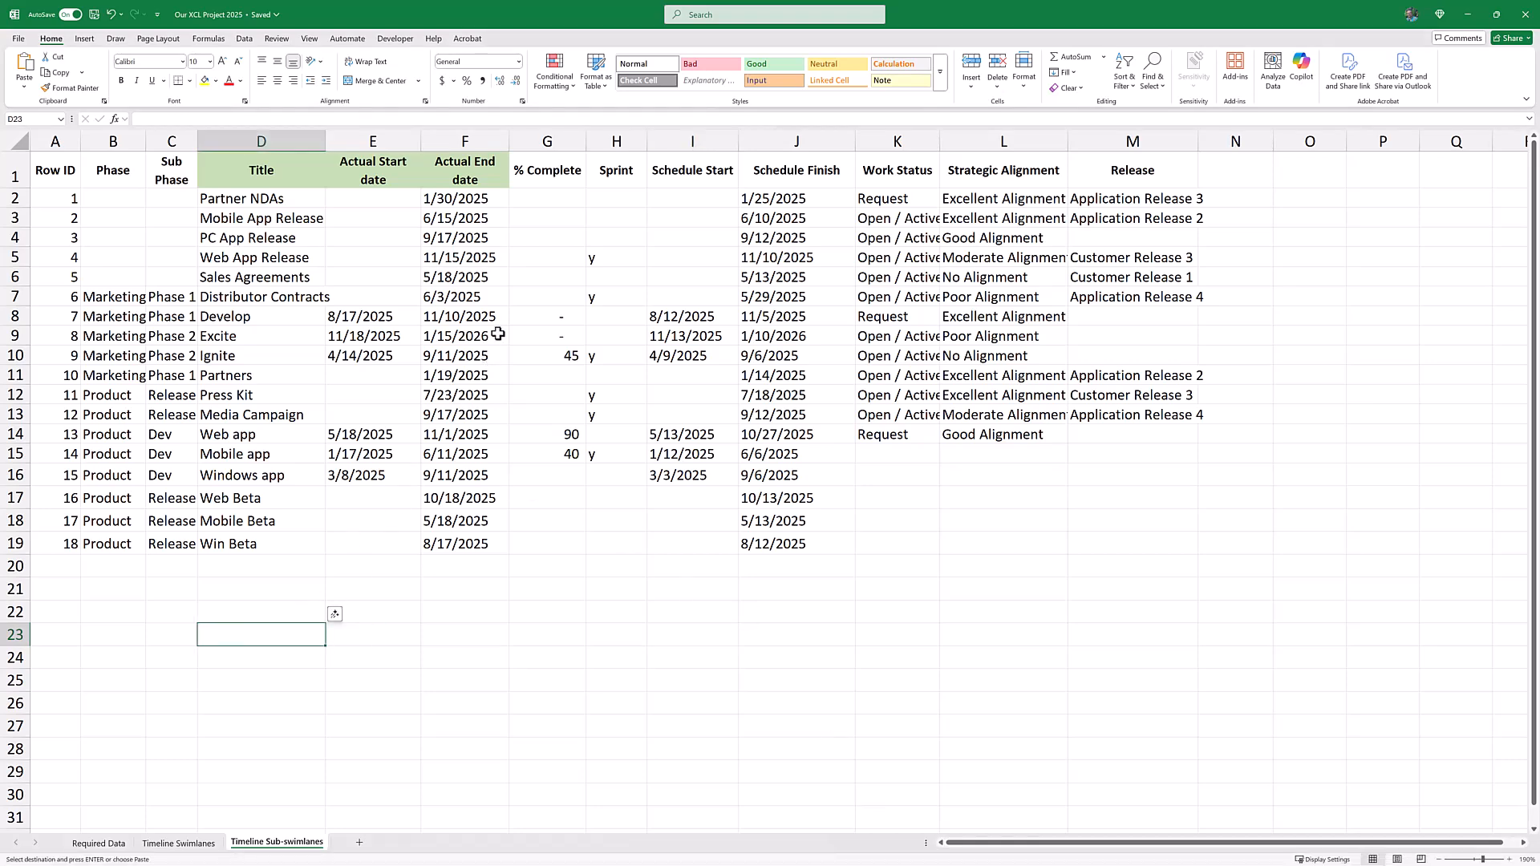
pyautogui.click(420, 199)
pyautogui.doubleClick(432, 199)
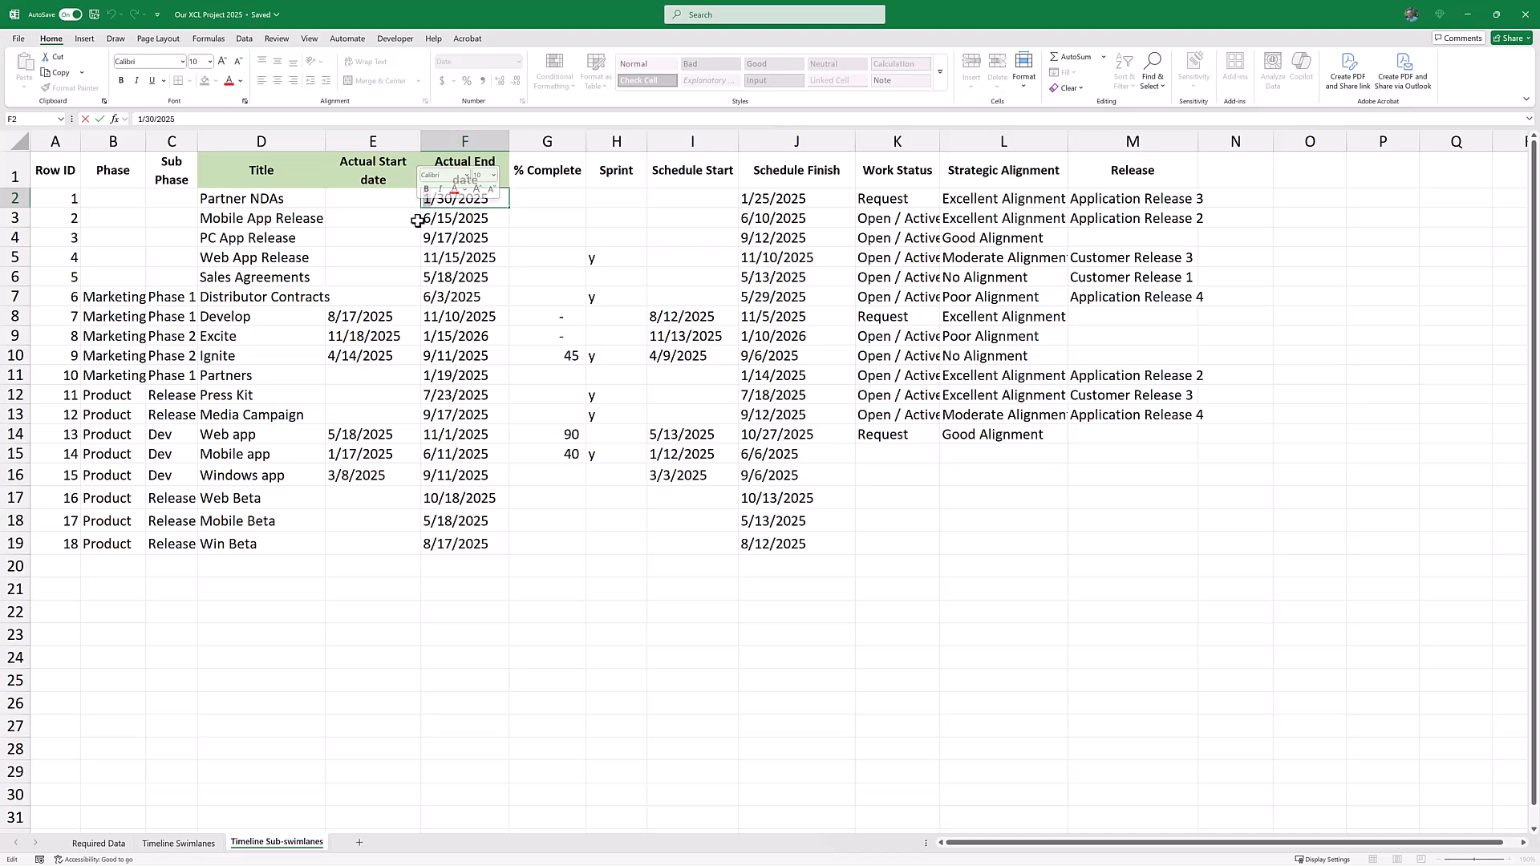
pyautogui.write('2')
pyautogui.click(463, 263)
# Step: Set the PC App Release actual end date to 10/17/2025
pyautogui.click(433, 237)
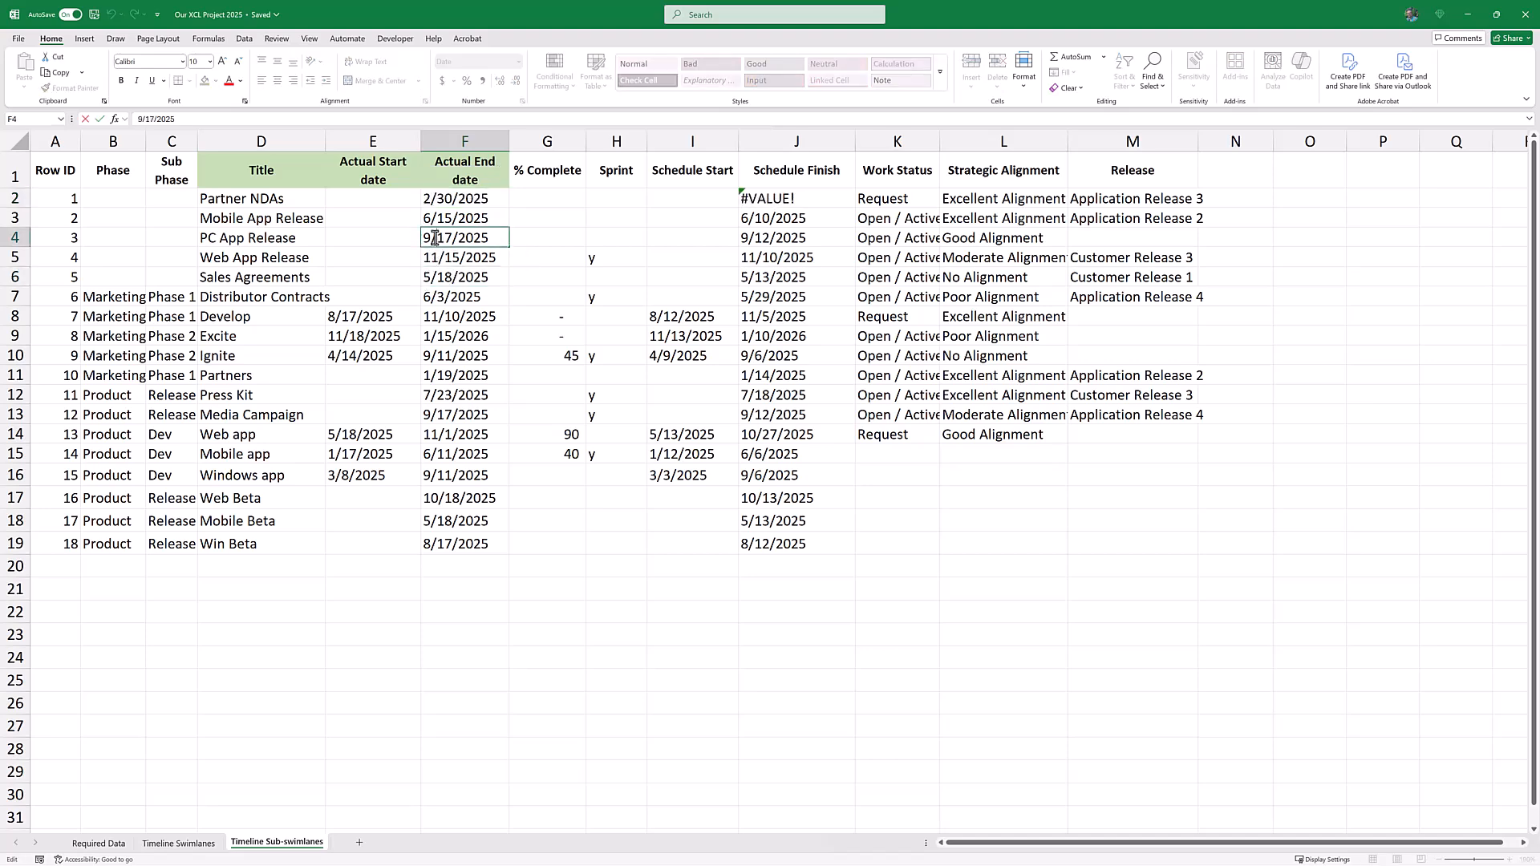
pyautogui.moveTo(434, 237); pyautogui.dragTo(421, 238)
pyautogui.write('10')
pyautogui.click(363, 315)
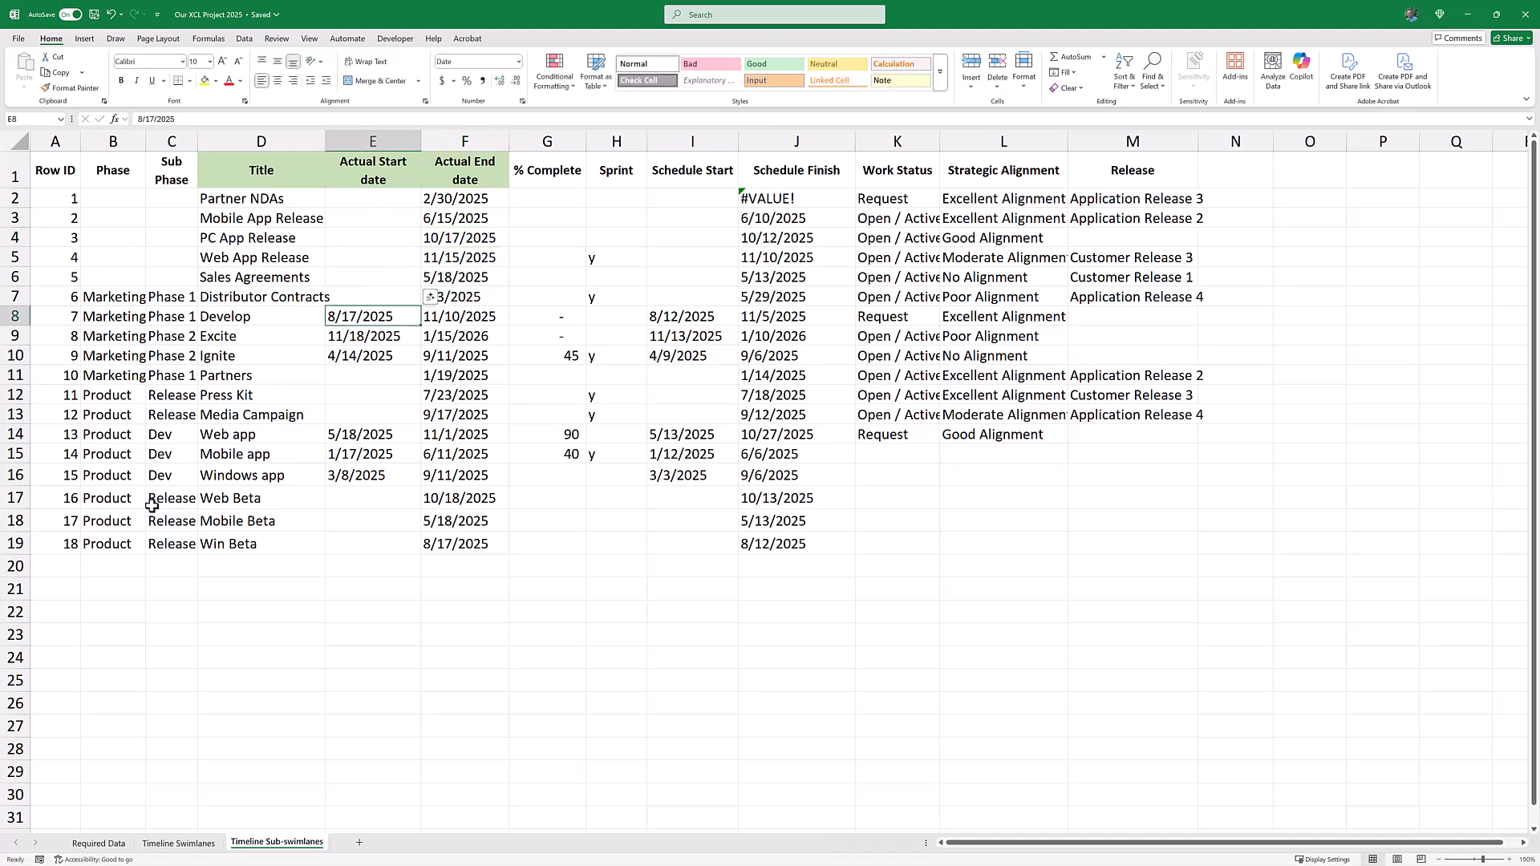
# Step: Delete the whole Mobile Beta row from the Timeline Sub-swimlanes worksheet
pyautogui.rightClick(44, 521)
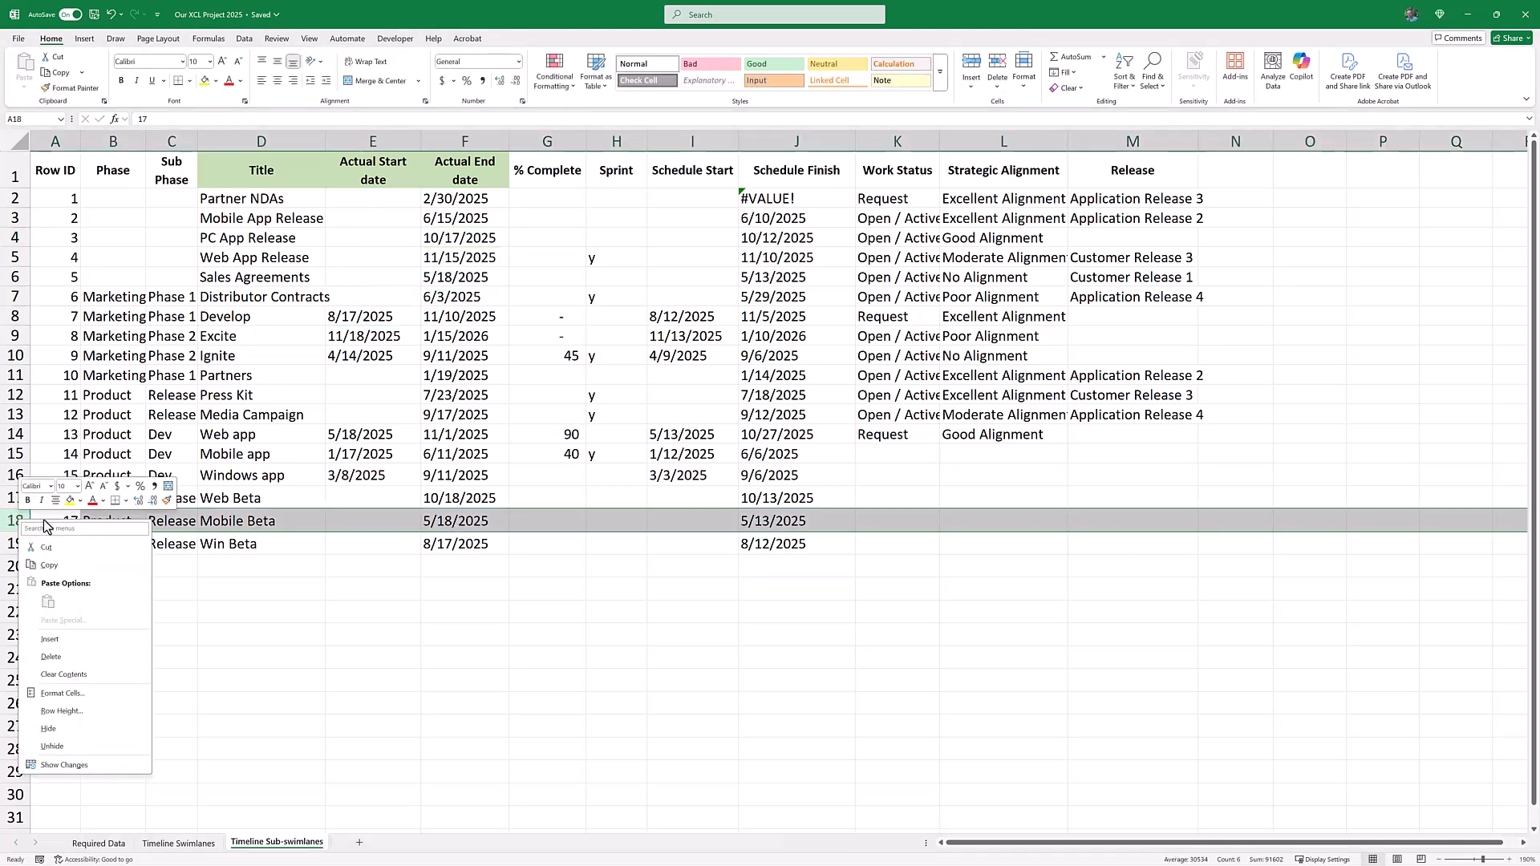
pyautogui.click(80, 657)
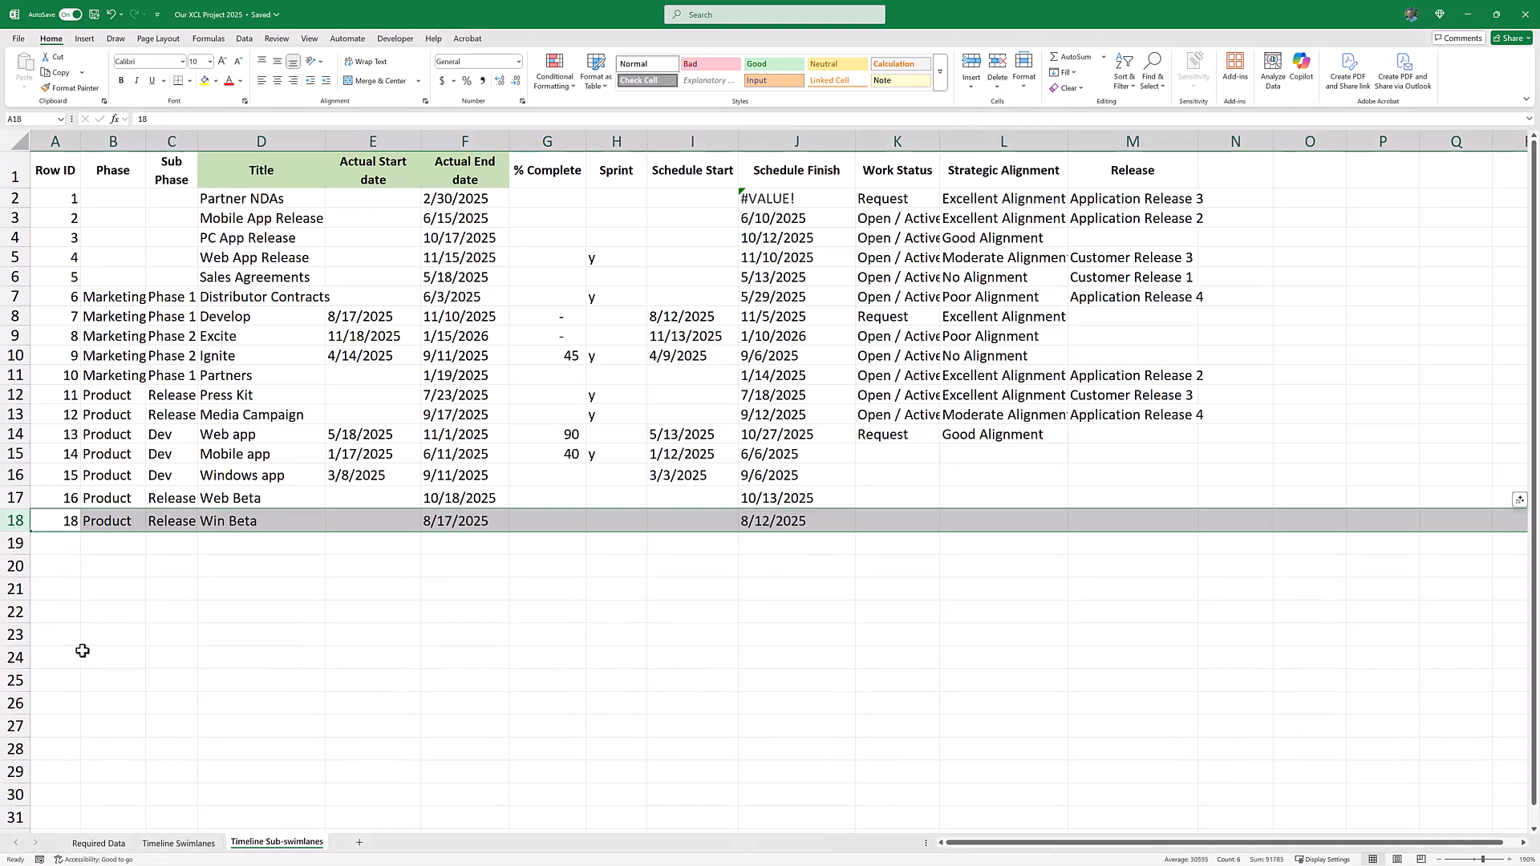
pyautogui.click(188, 564)
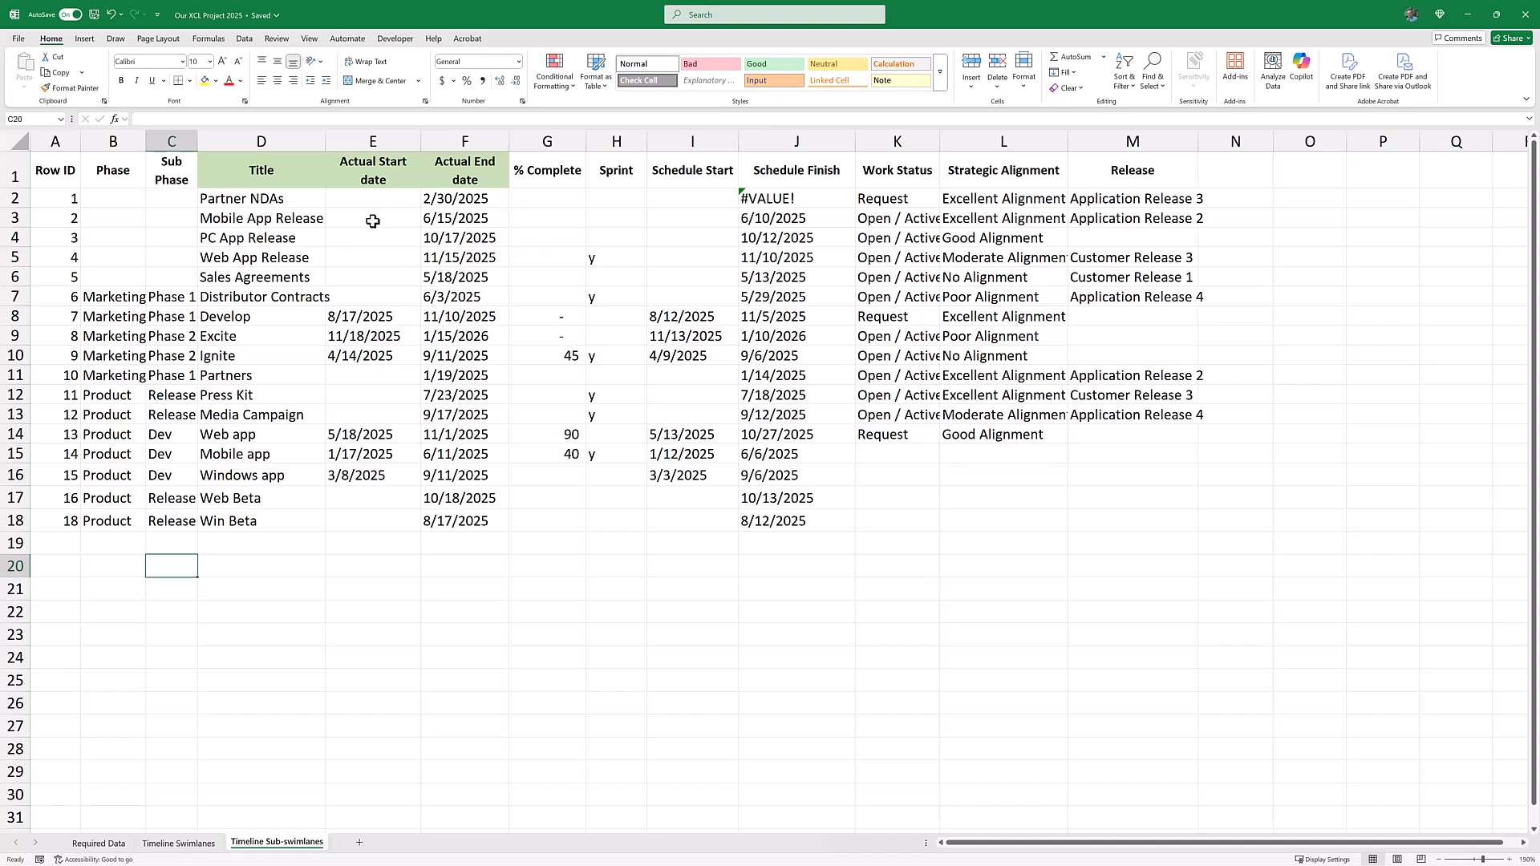
# Step: Save the workbook and return to the timeline slide in PowerPoint
pyautogui.hotkey('alt', 'Tab')
pyautogui.click(95, 16)
pyautogui.click(1467, 15)
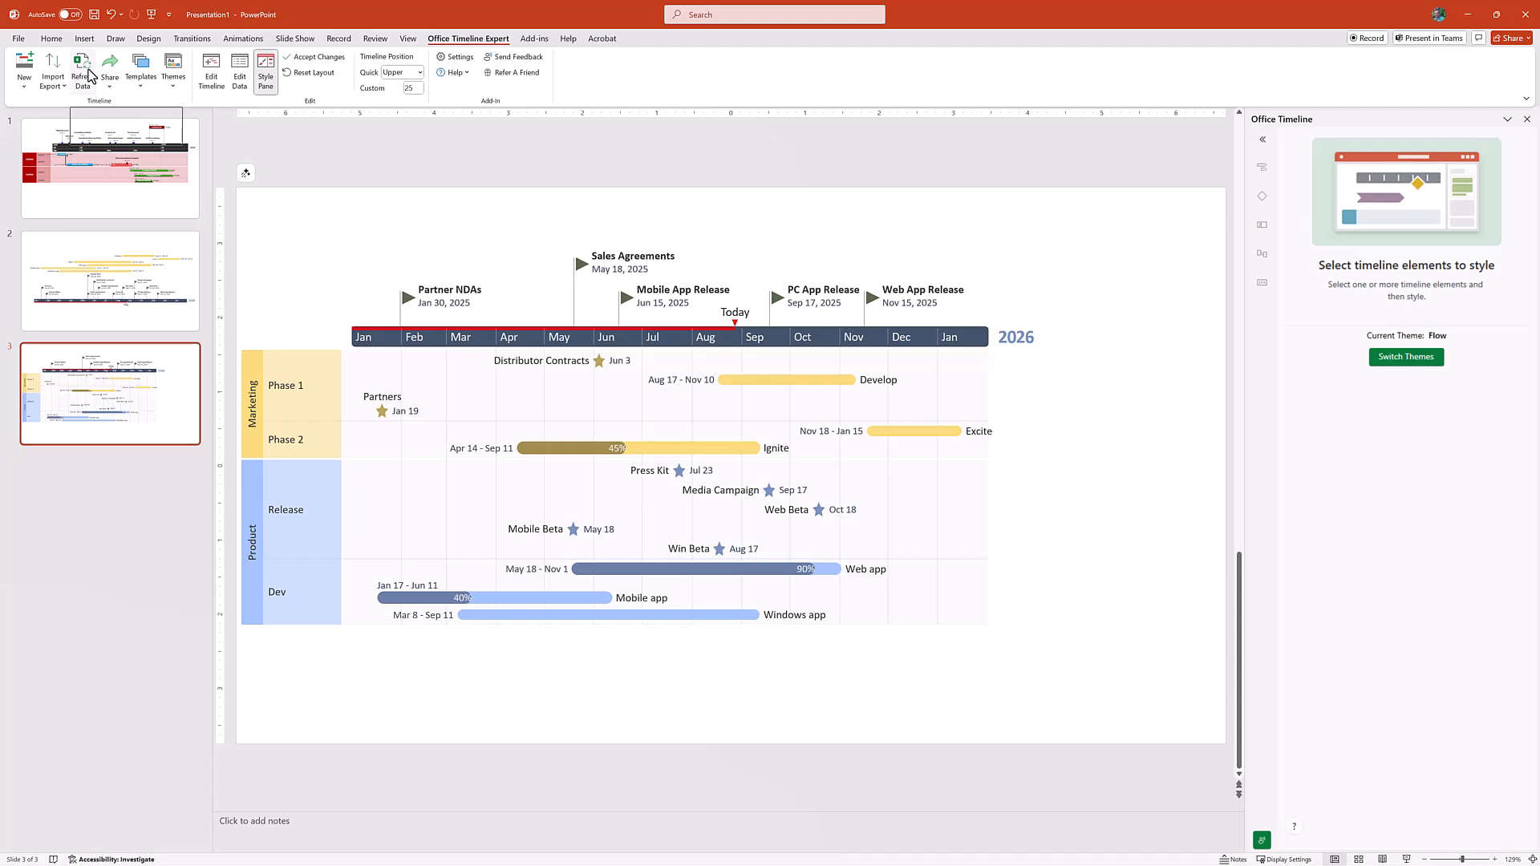
# Step: Refresh the timeline from Our XCL Project 2025.xlsx, applying all the selected changed and deleted rows
pyautogui.click(90, 75)
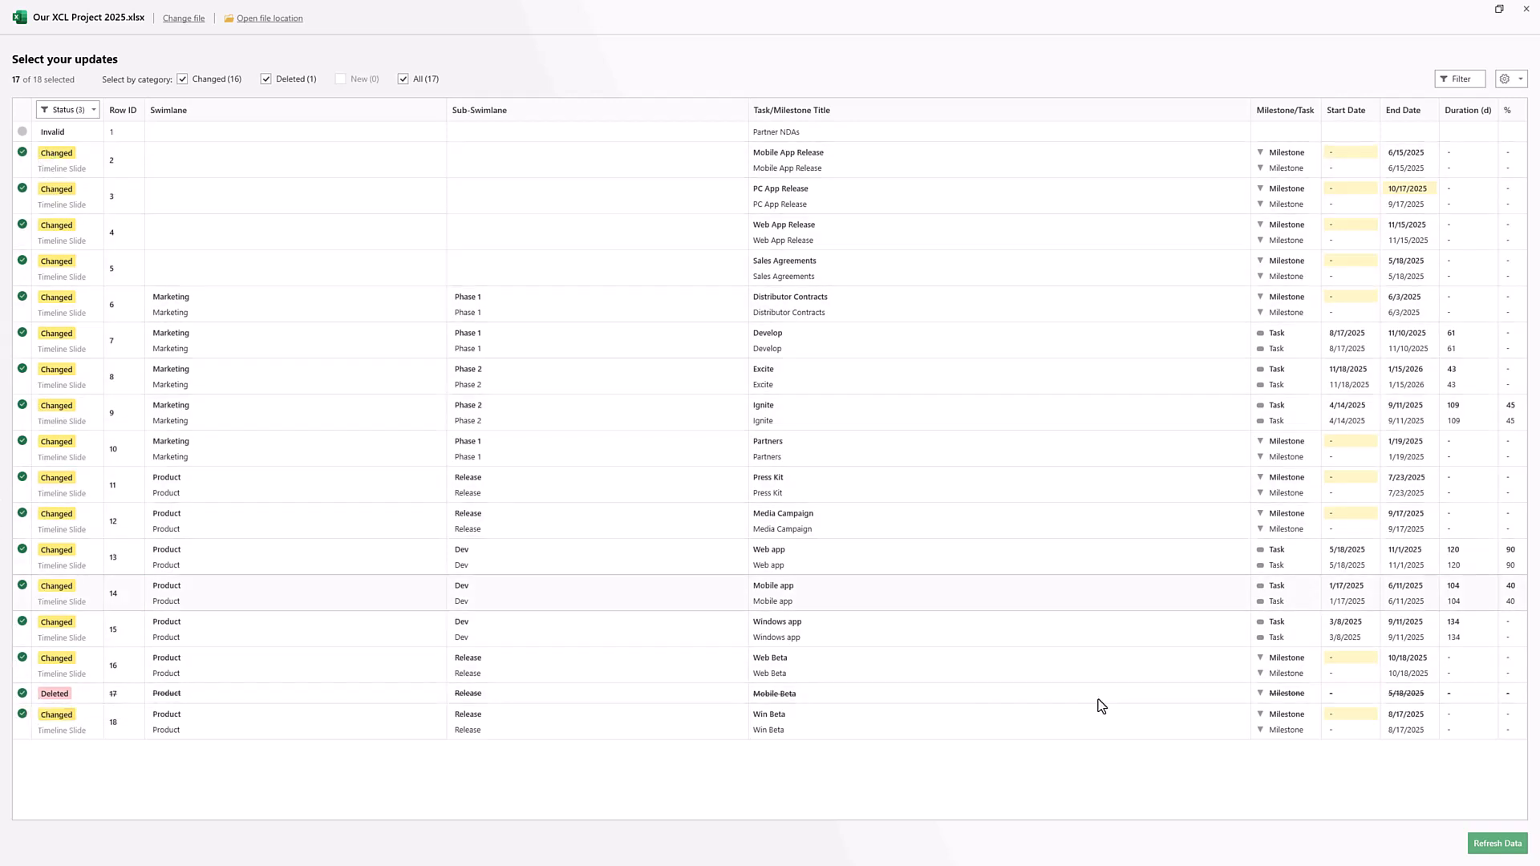
pyautogui.click(1494, 844)
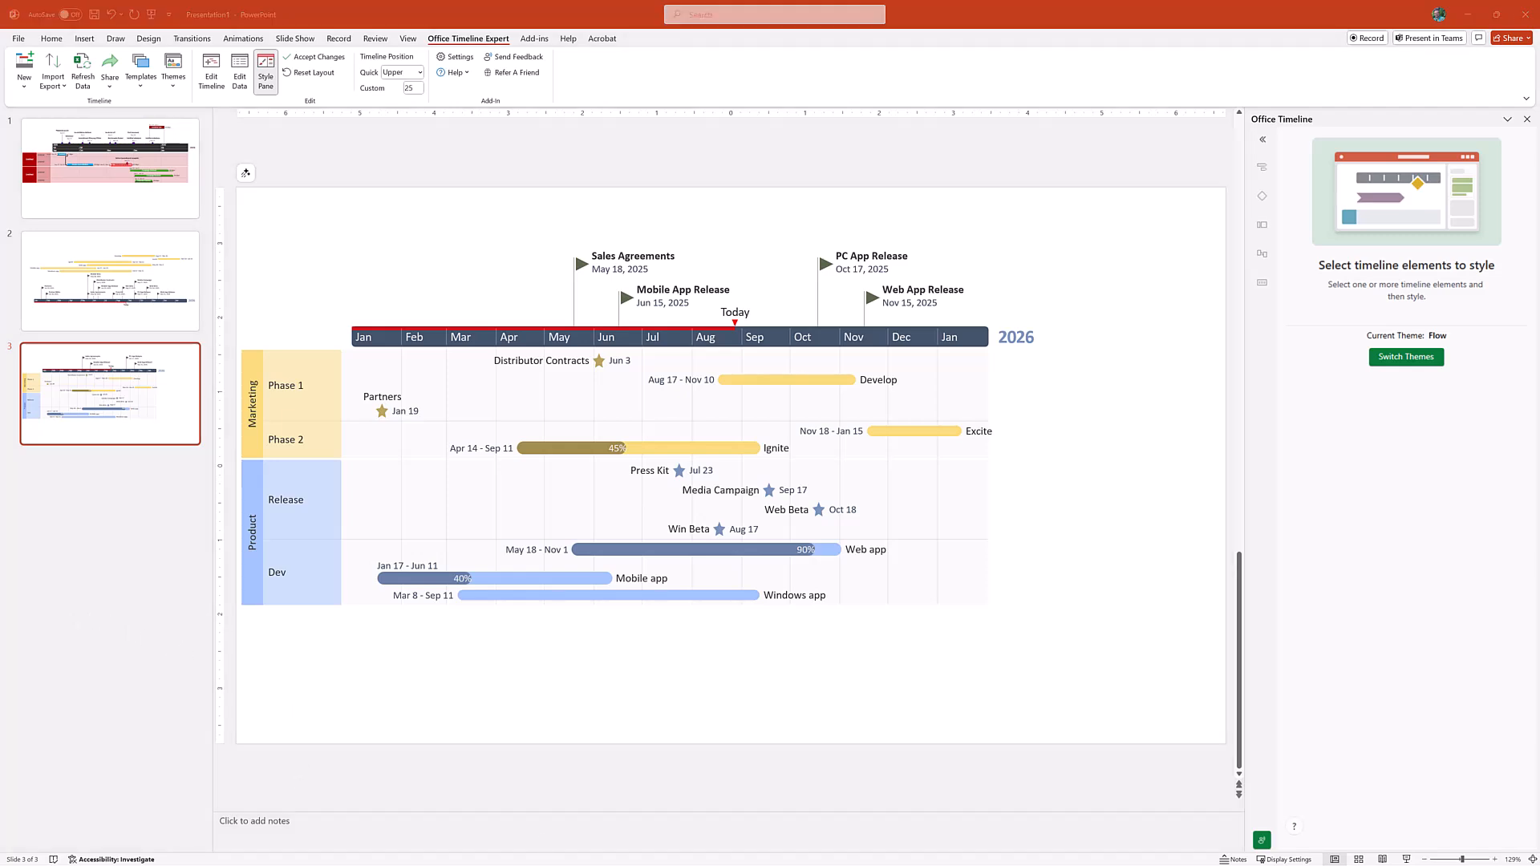
# Step: Switch to the Quick Start 2025 presentation and show the project reporting slide 15, followed by the Next steps slide 16
pyautogui.moveTo(647, 864)
pyautogui.moveTo(840, 855)
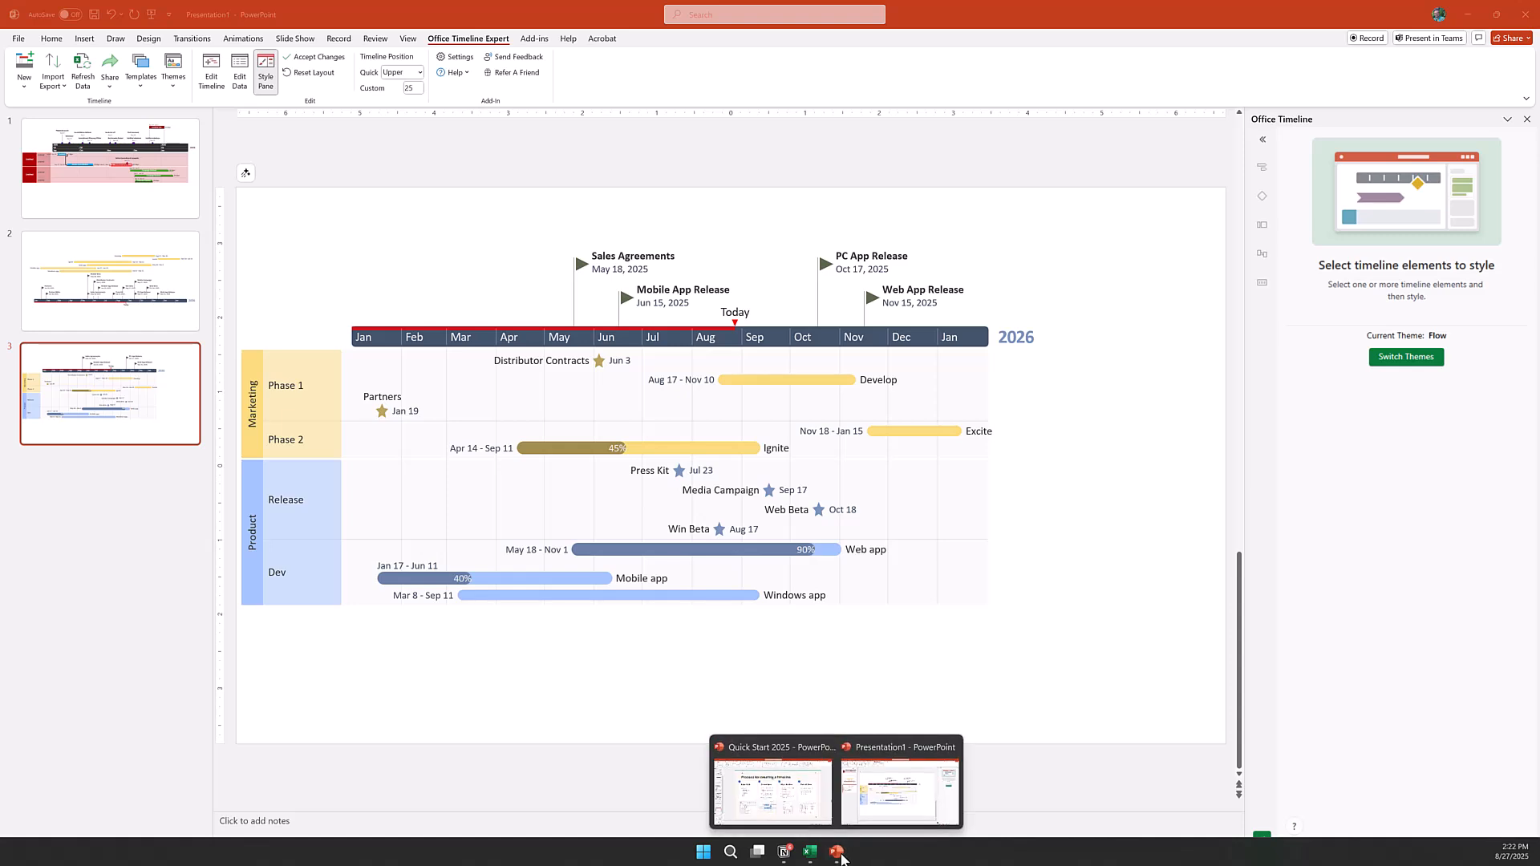
pyautogui.click(788, 800)
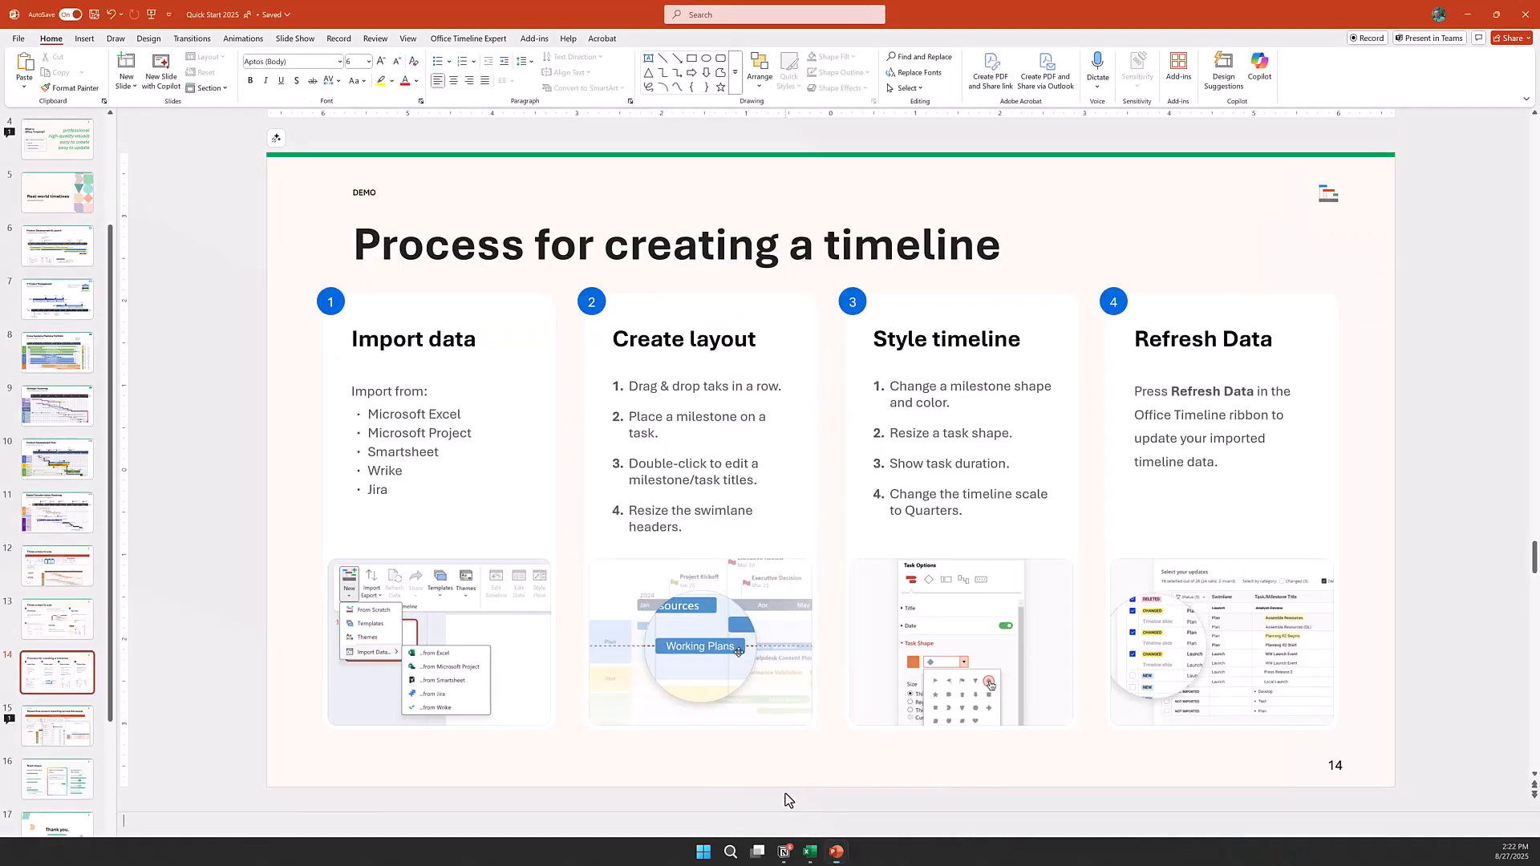
pyautogui.click(61, 733)
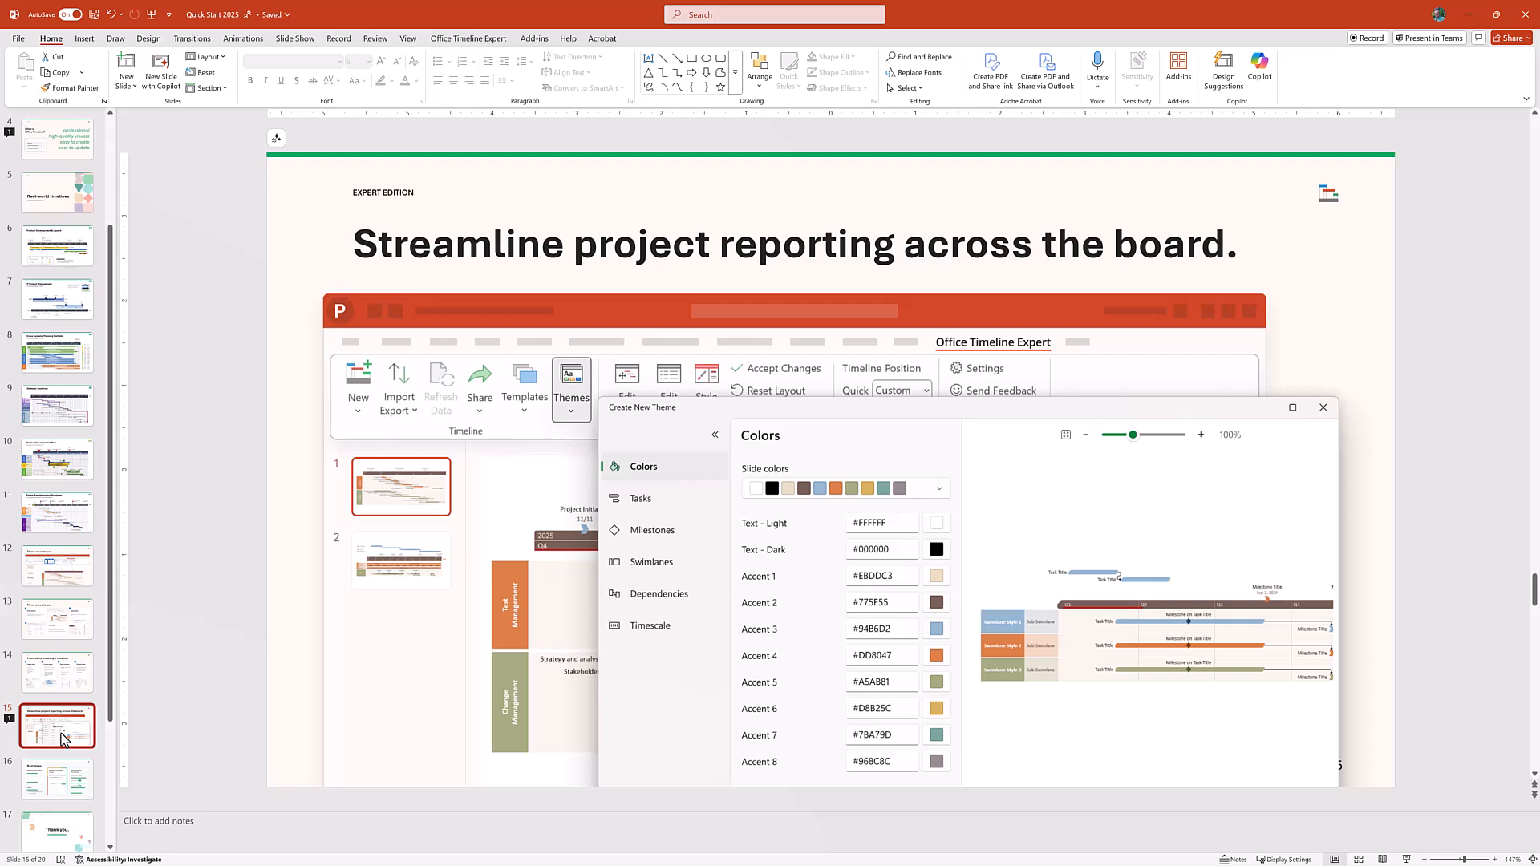
pyautogui.click(78, 777)
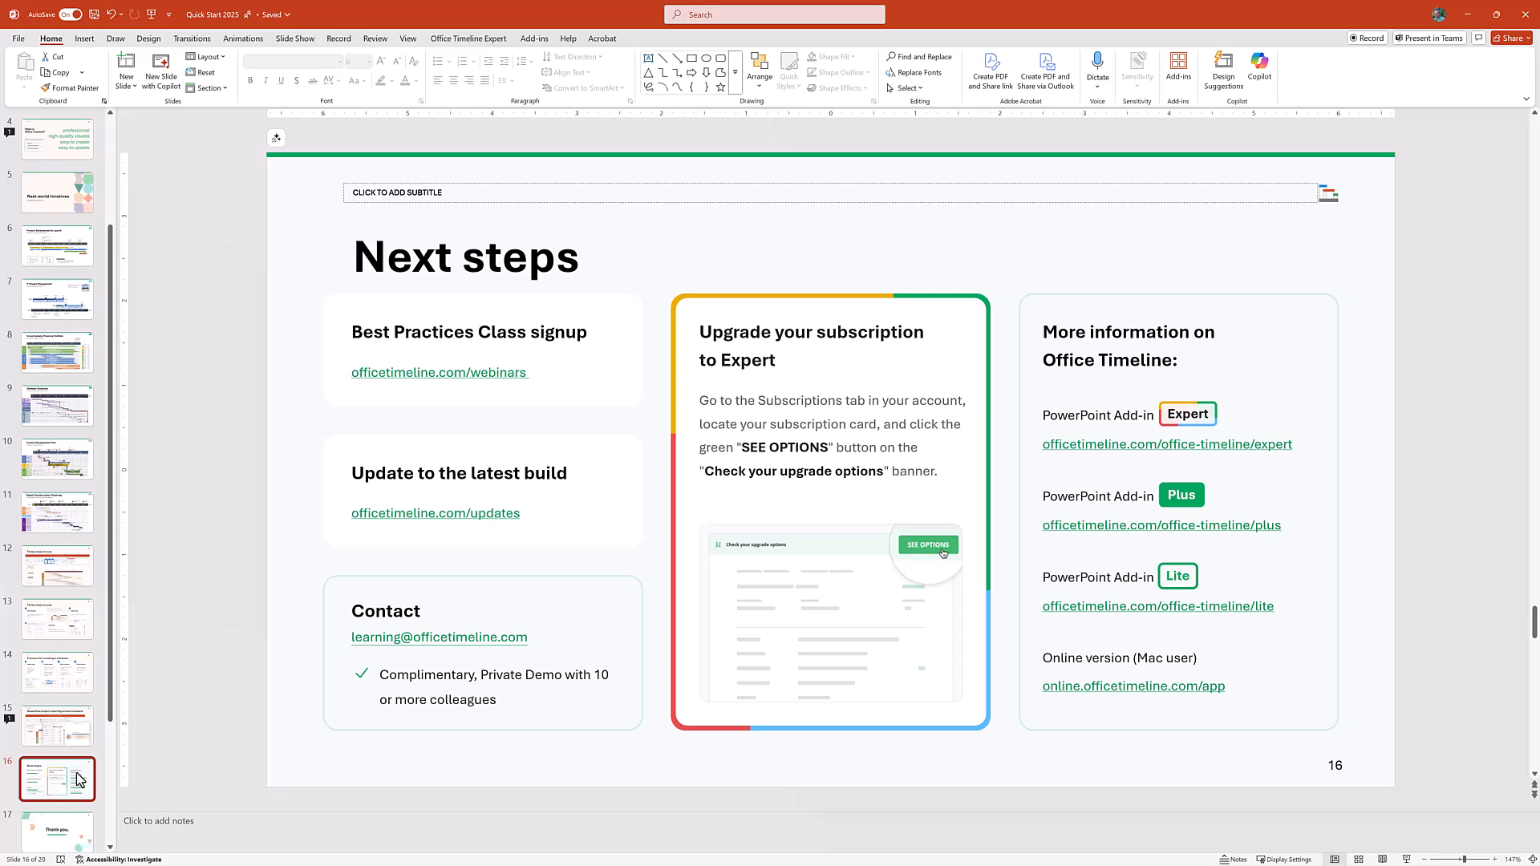